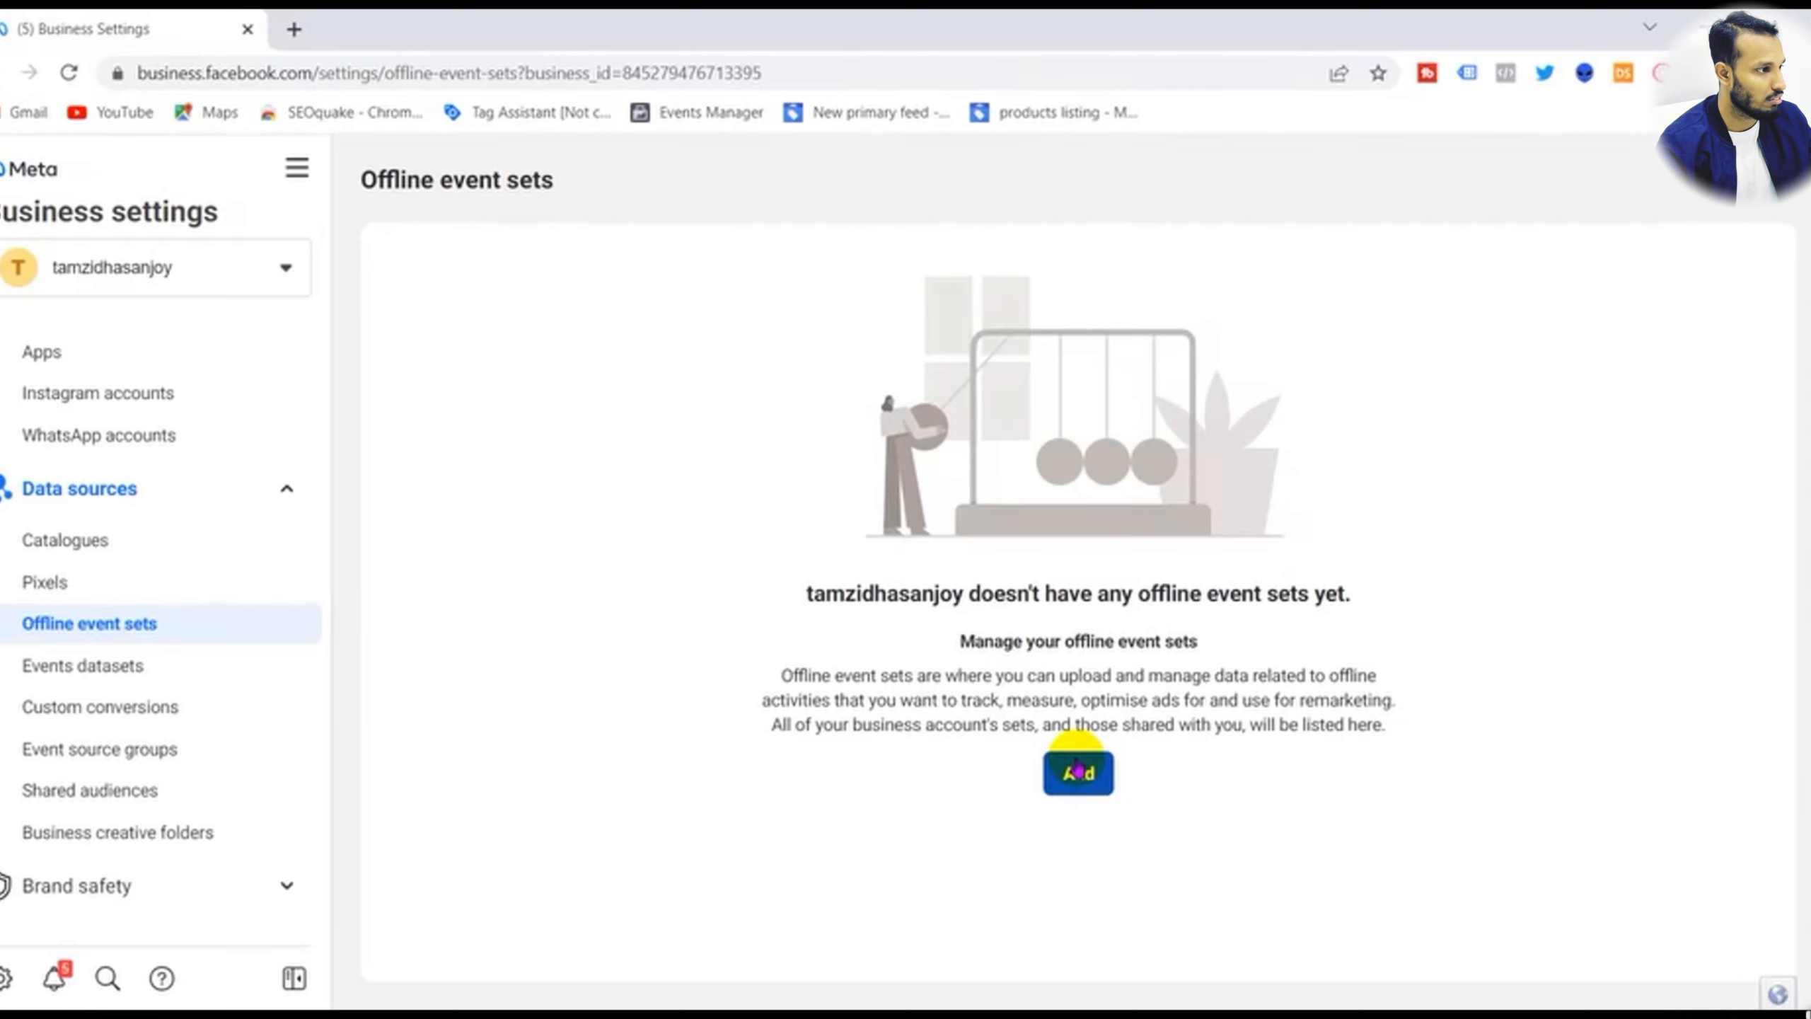
- Accept the Meta Business Tools Terms and create an offline event set named "my offline customers event data"
click(1078, 769)
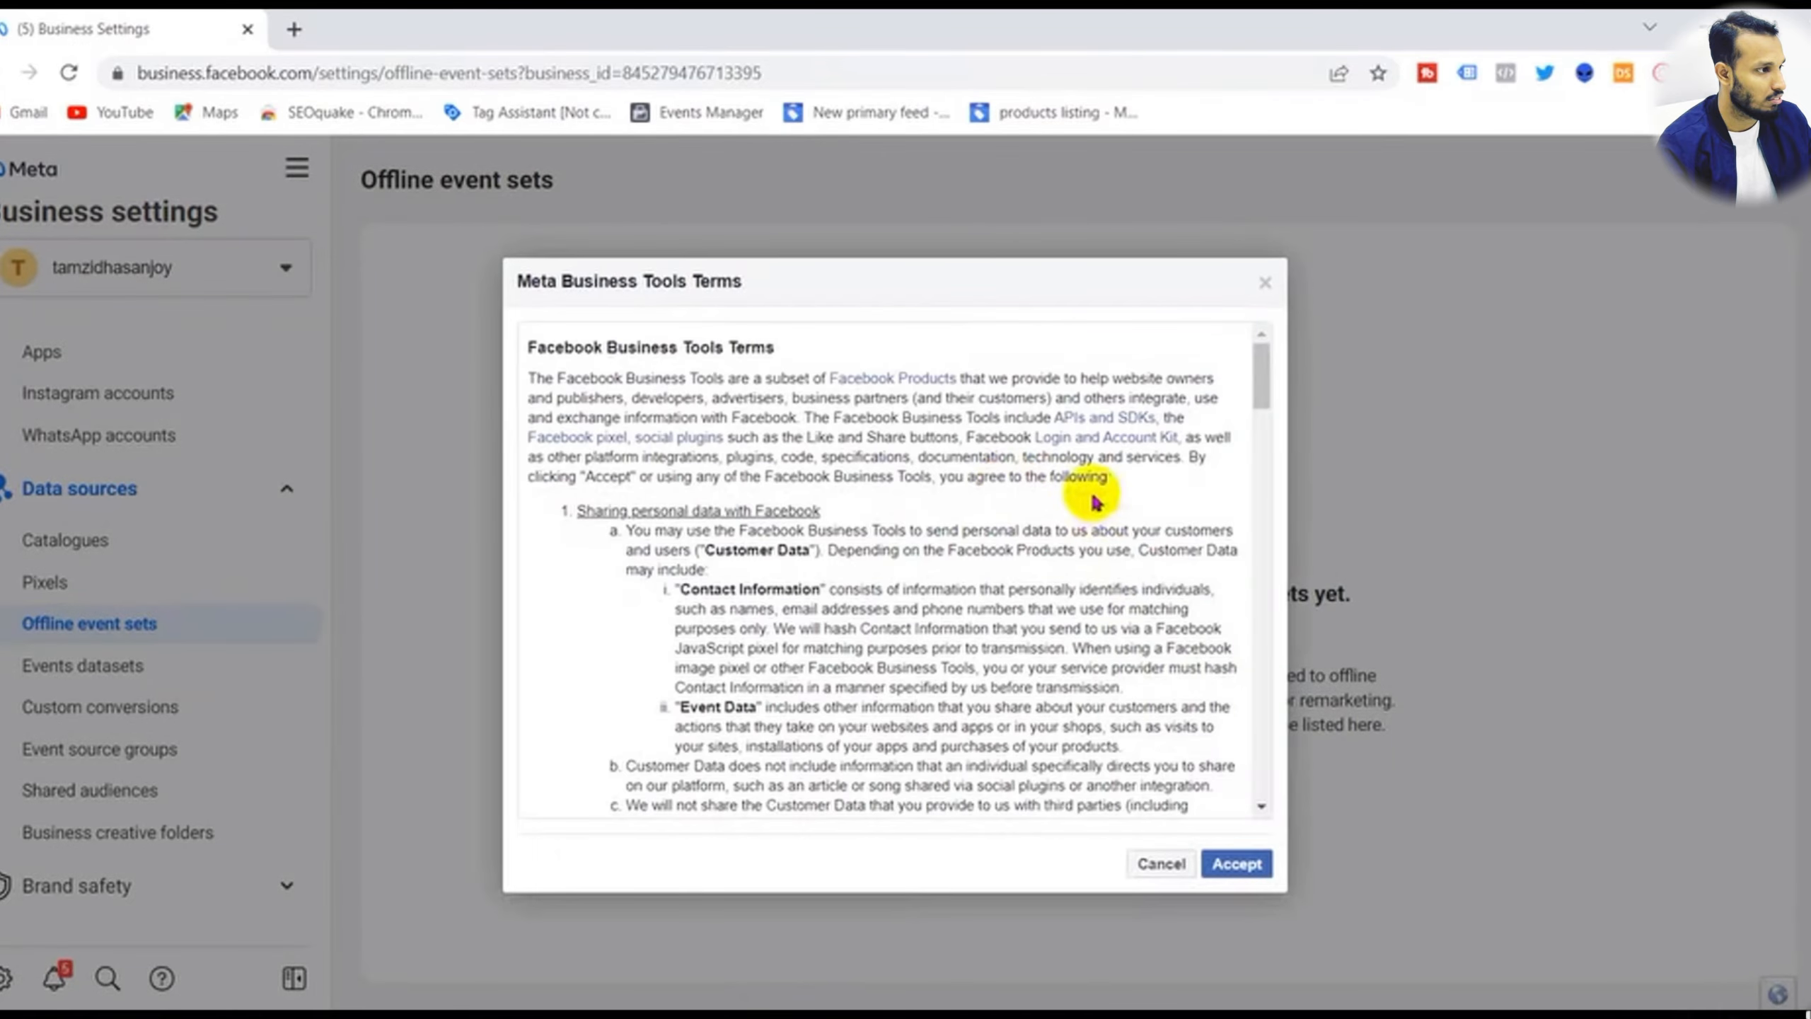
scroll(1096, 503, down, 15)
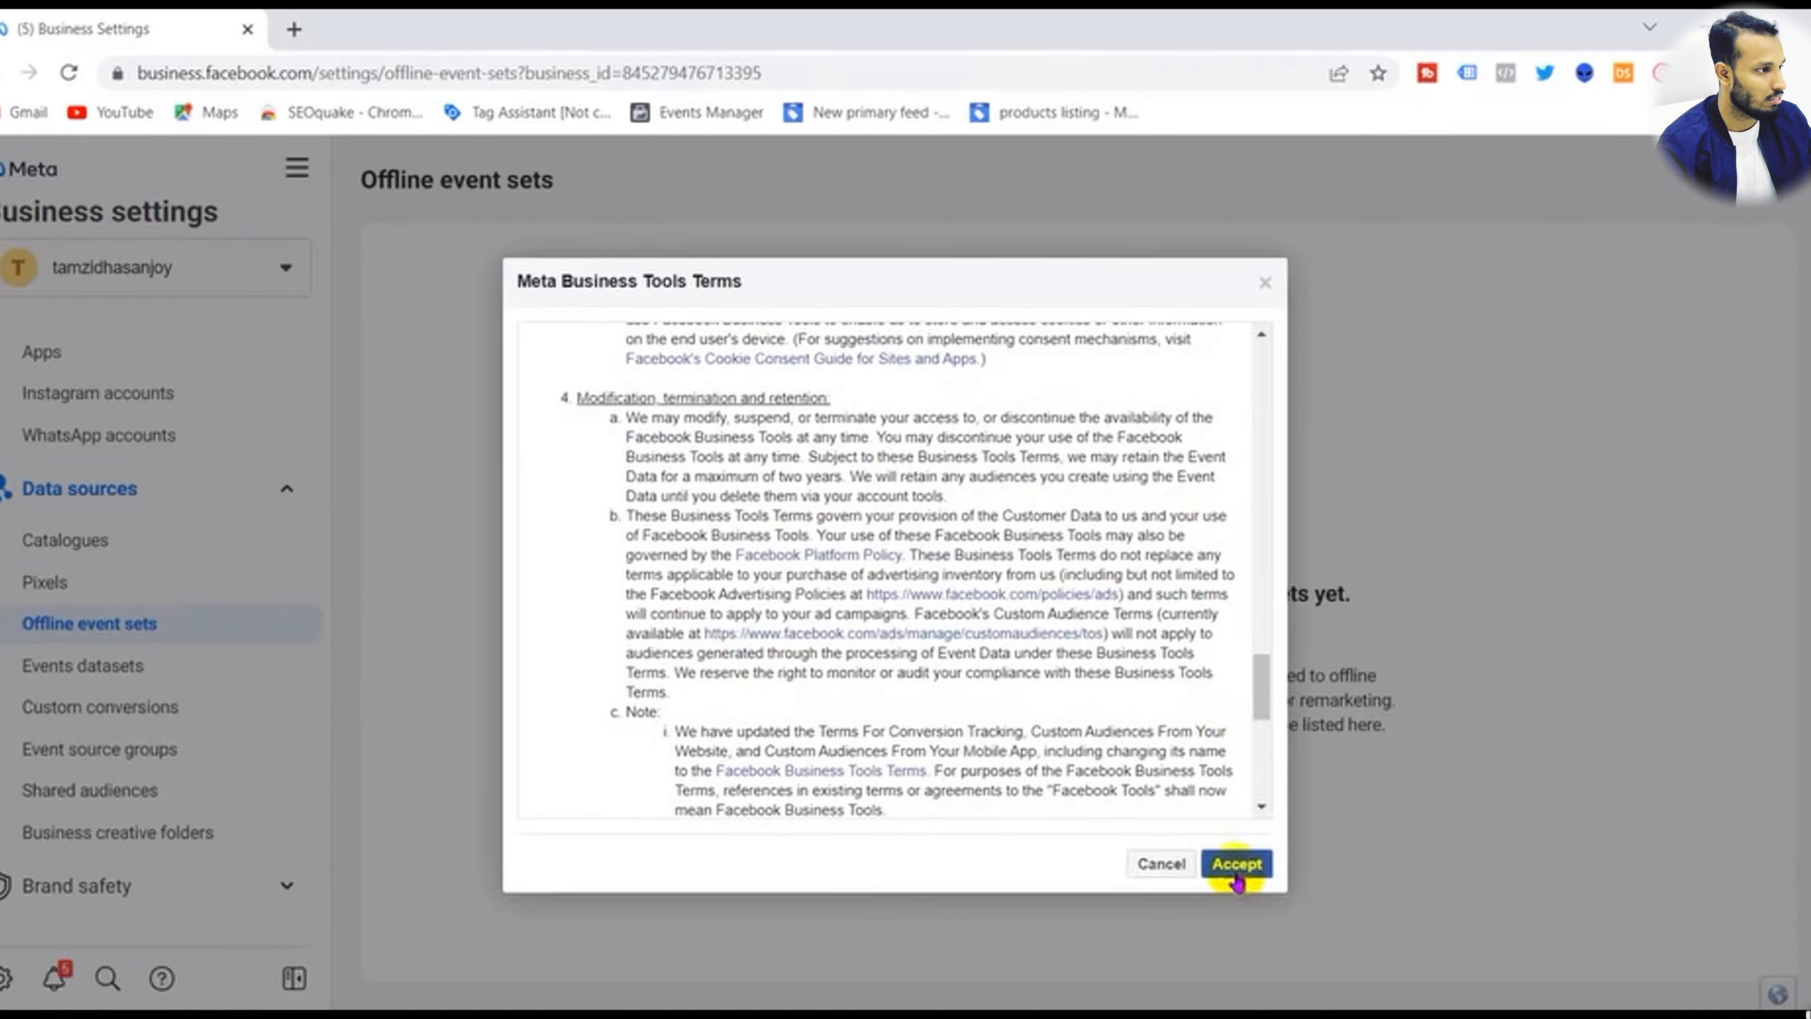
scroll(1209, 674, down, 5)
click(1241, 864)
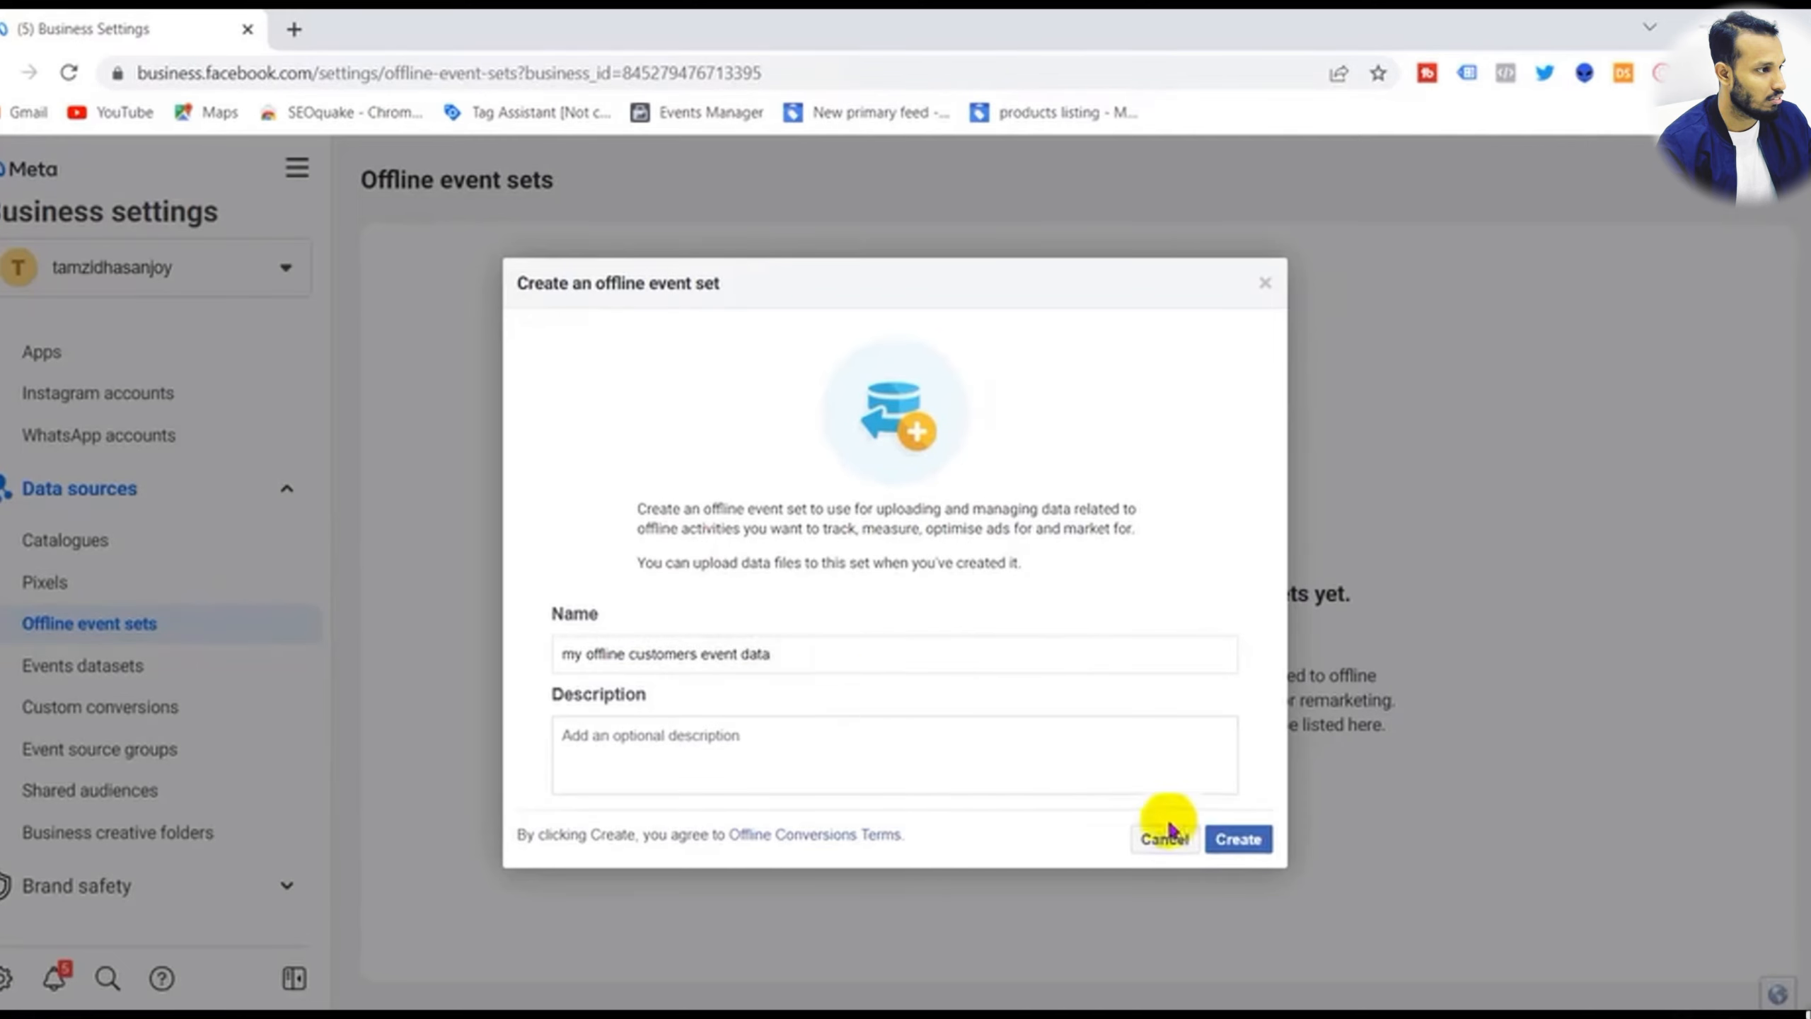
click(1266, 853)
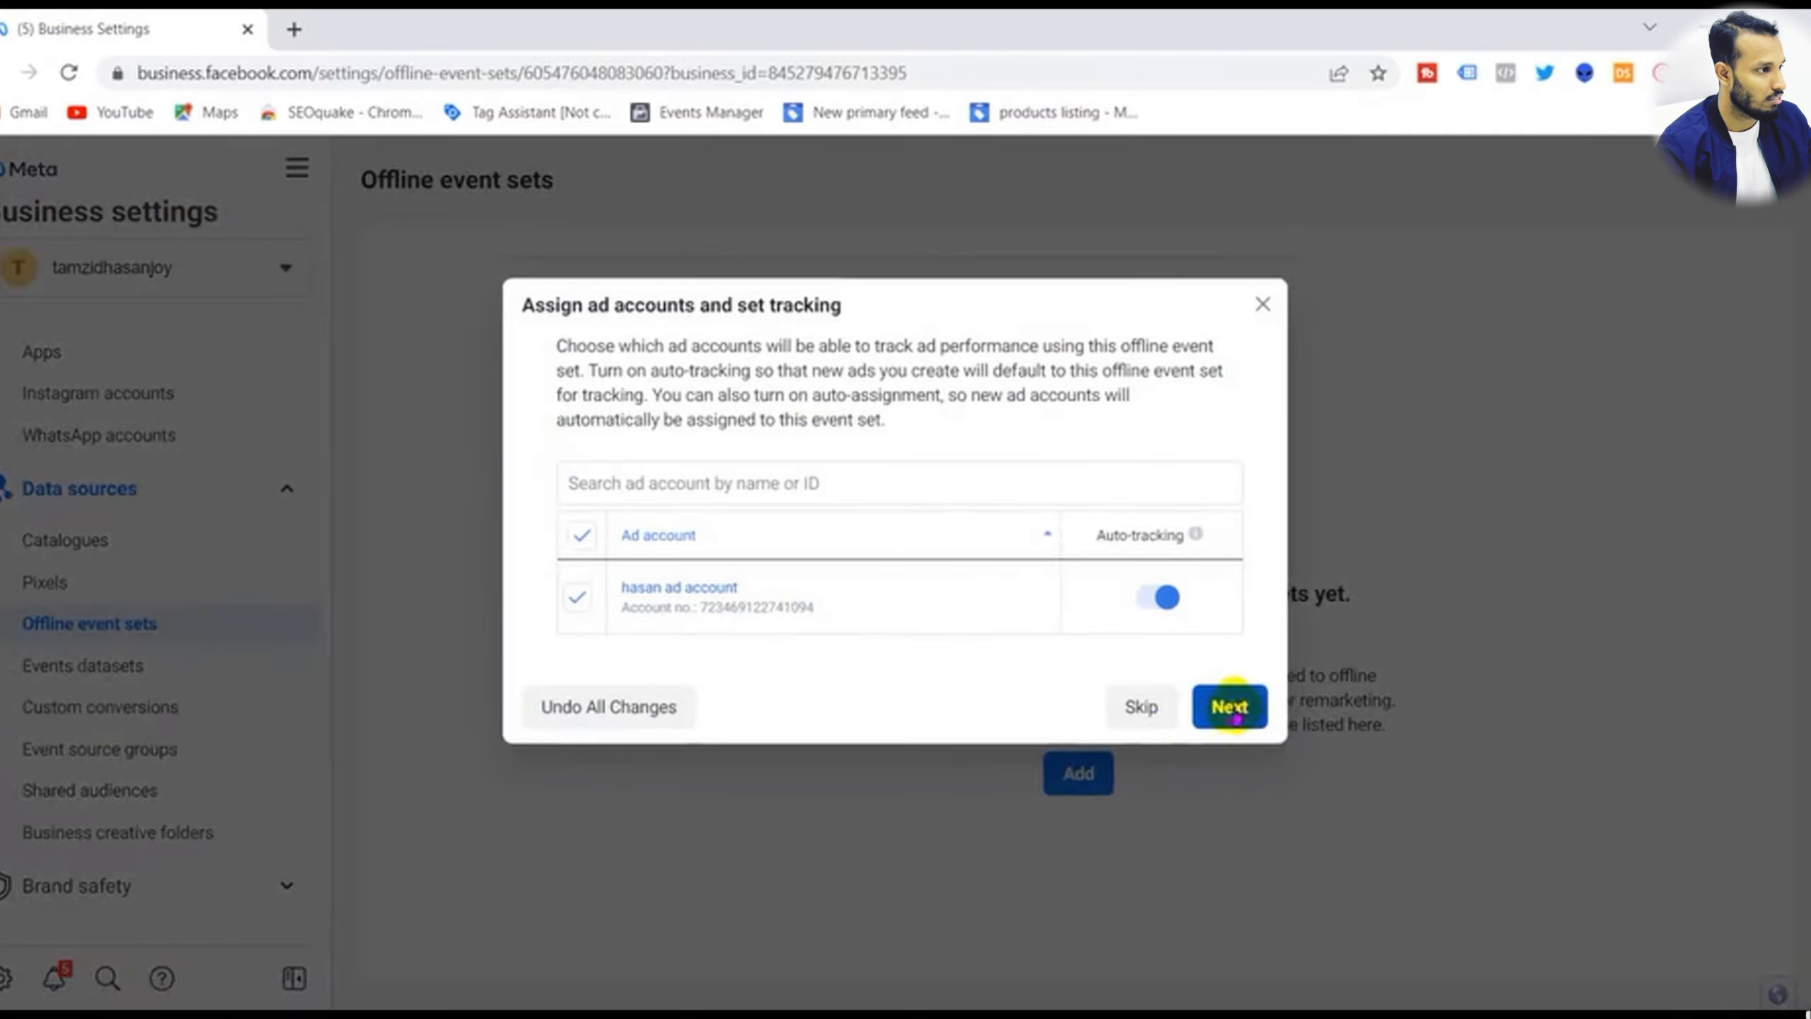
- Assign the ad account with auto-tracking on, and give all three people full control with Manage offline event set
click(1228, 704)
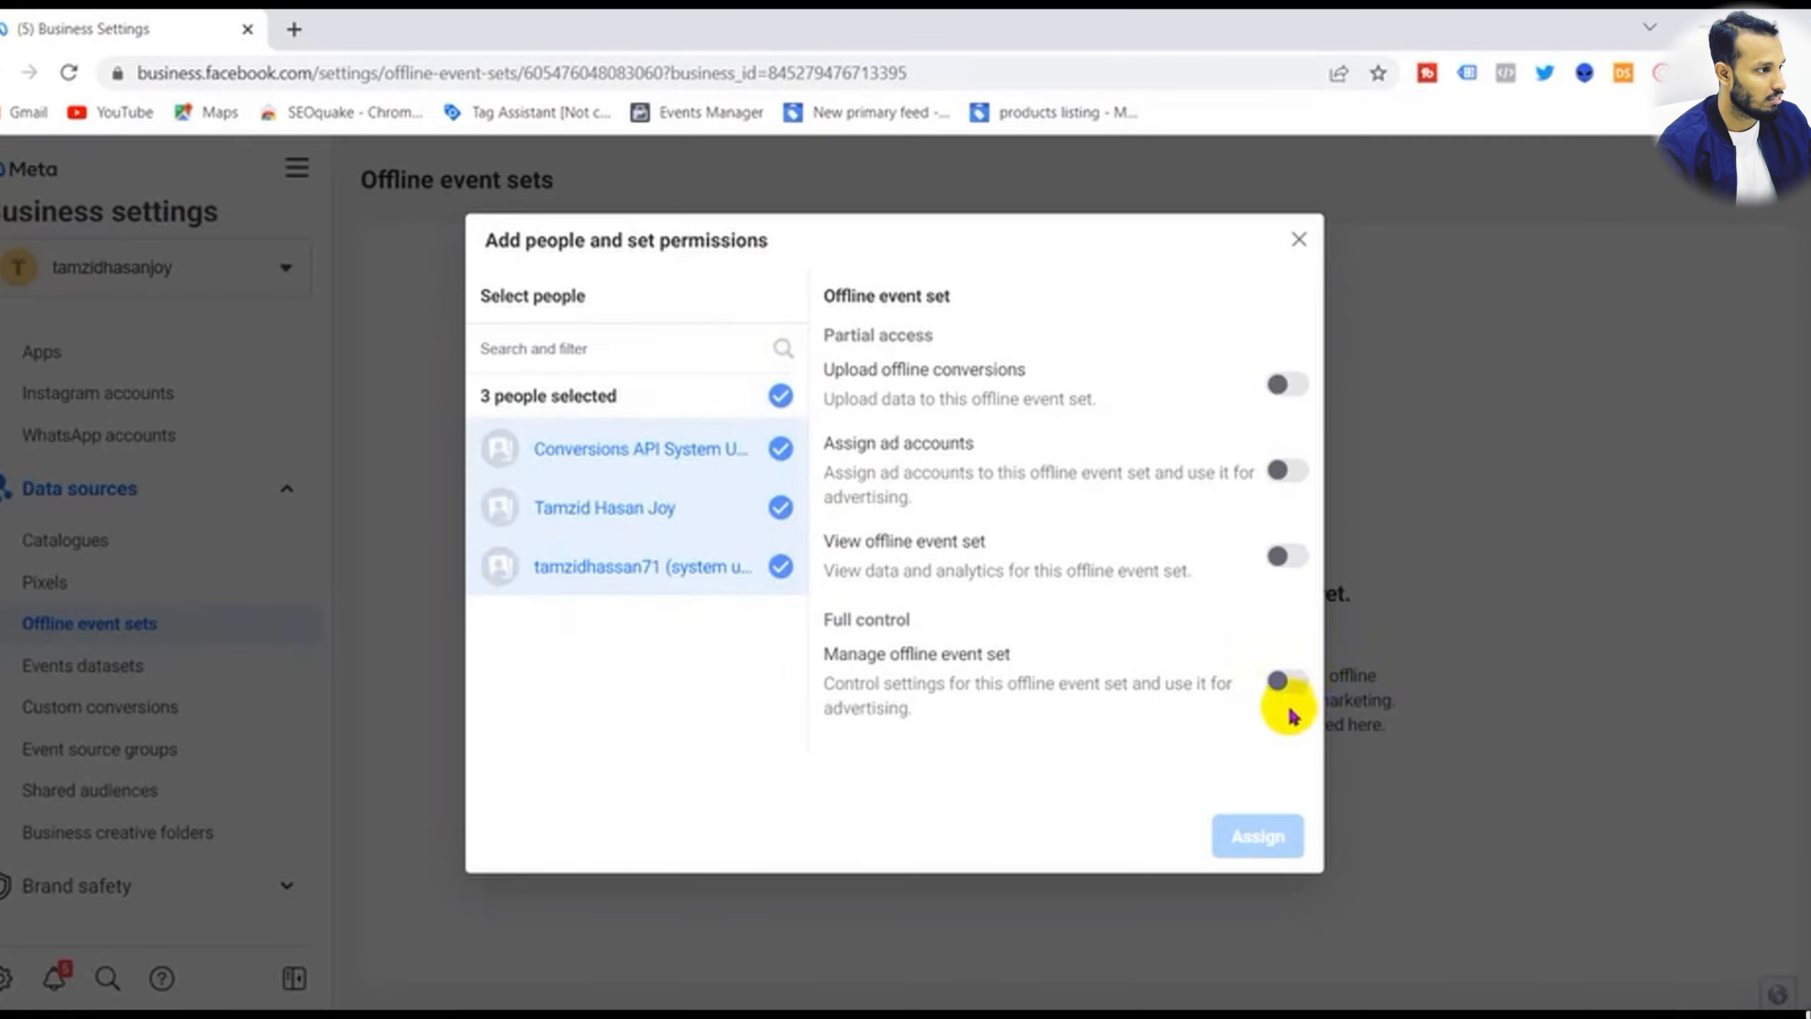
click(1287, 682)
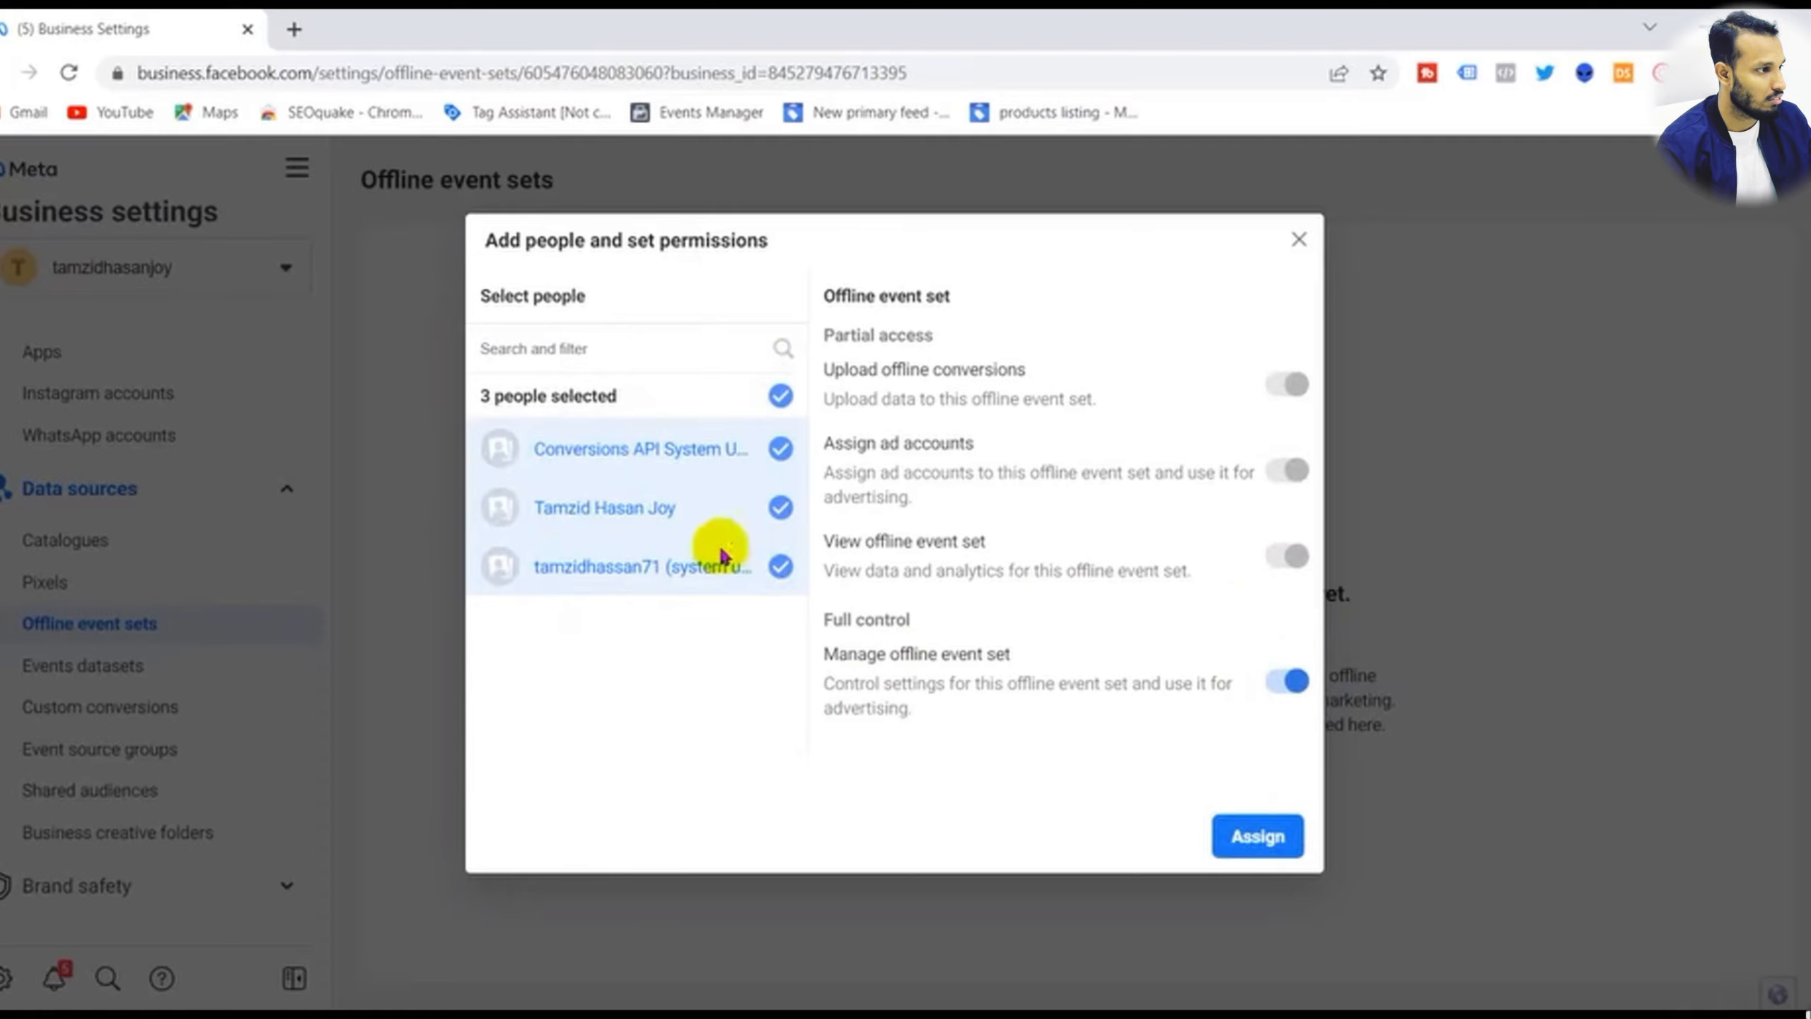
click(68, 74)
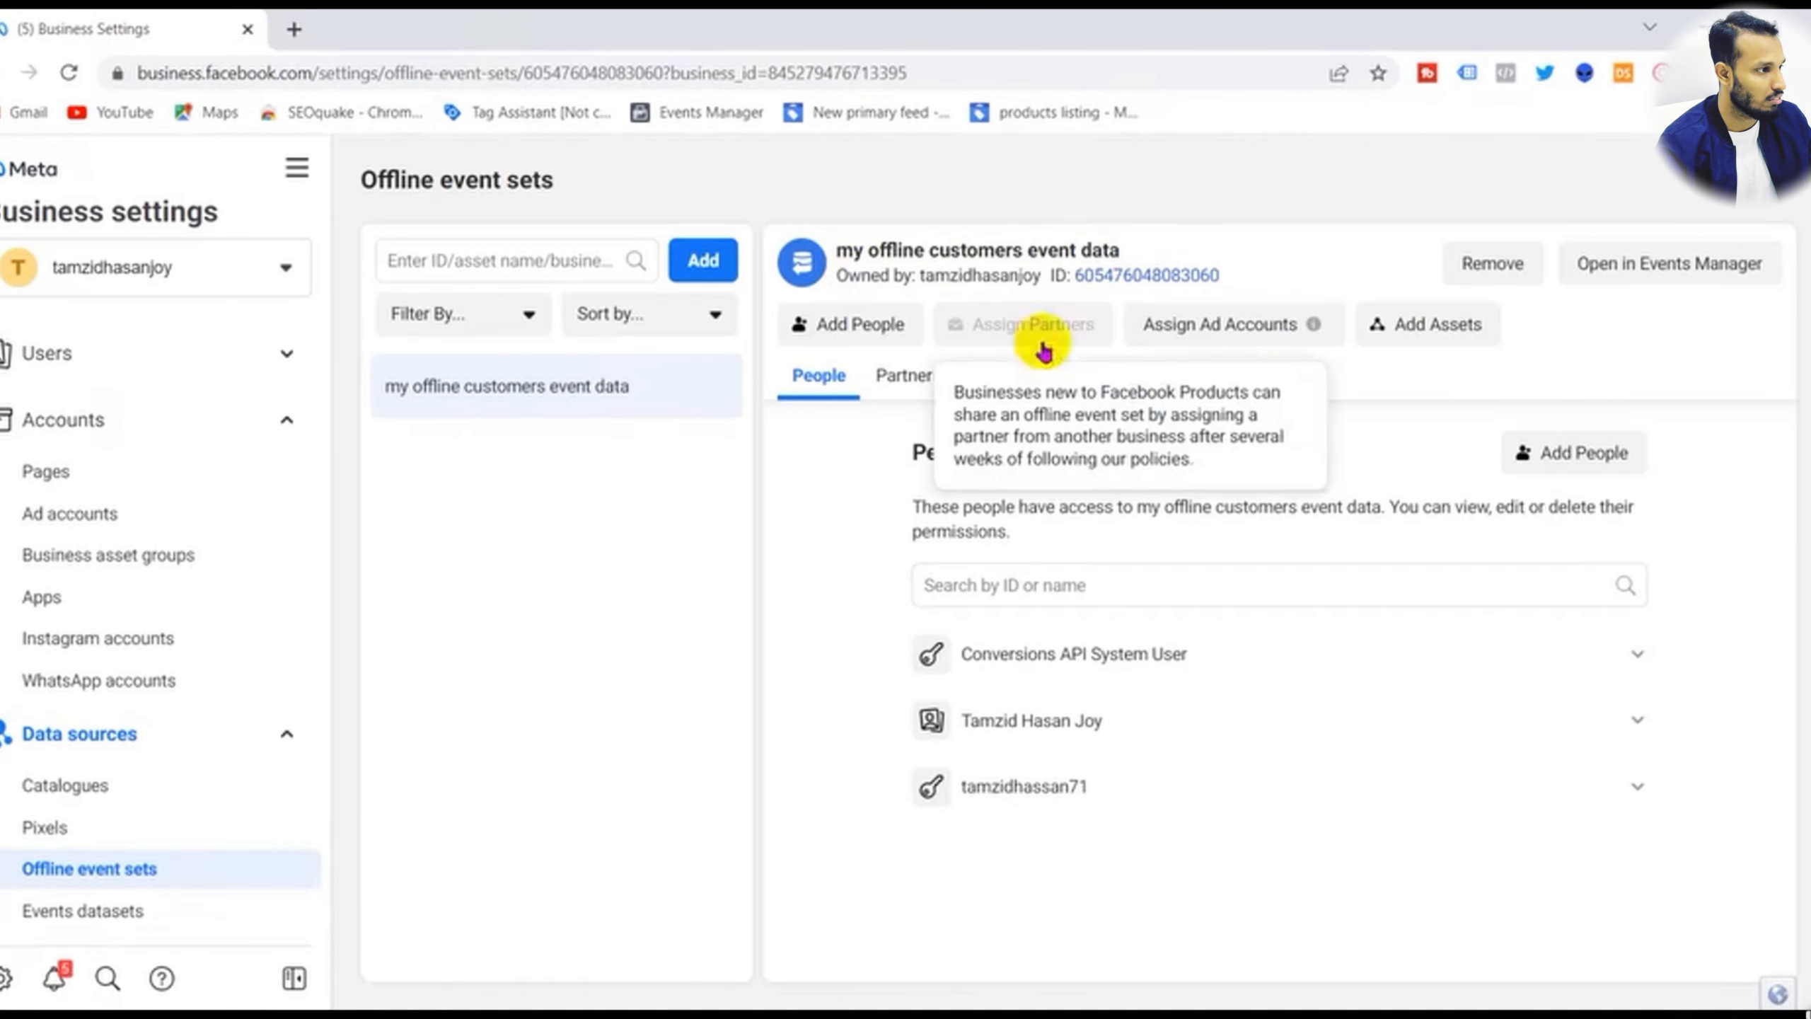
- Open the new offline event set in Events Manager and bring up its offline events upload form
click(1665, 271)
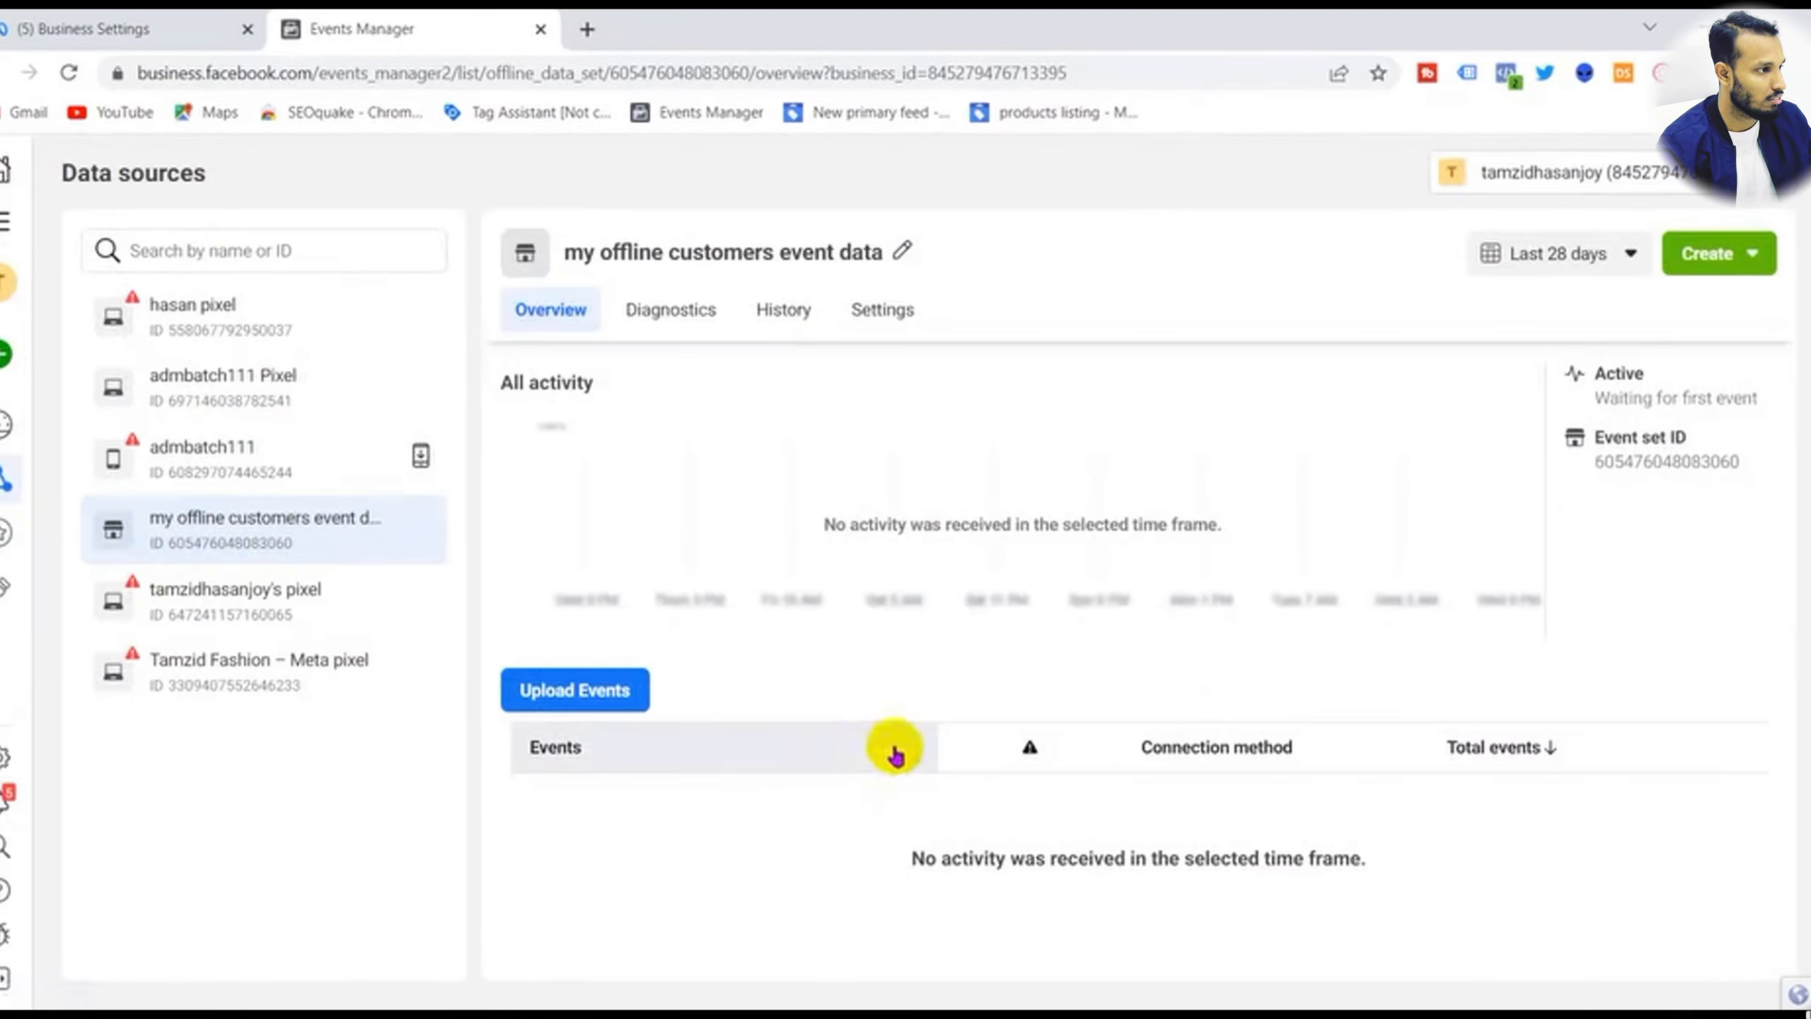
scroll(1528, 540, down, 1)
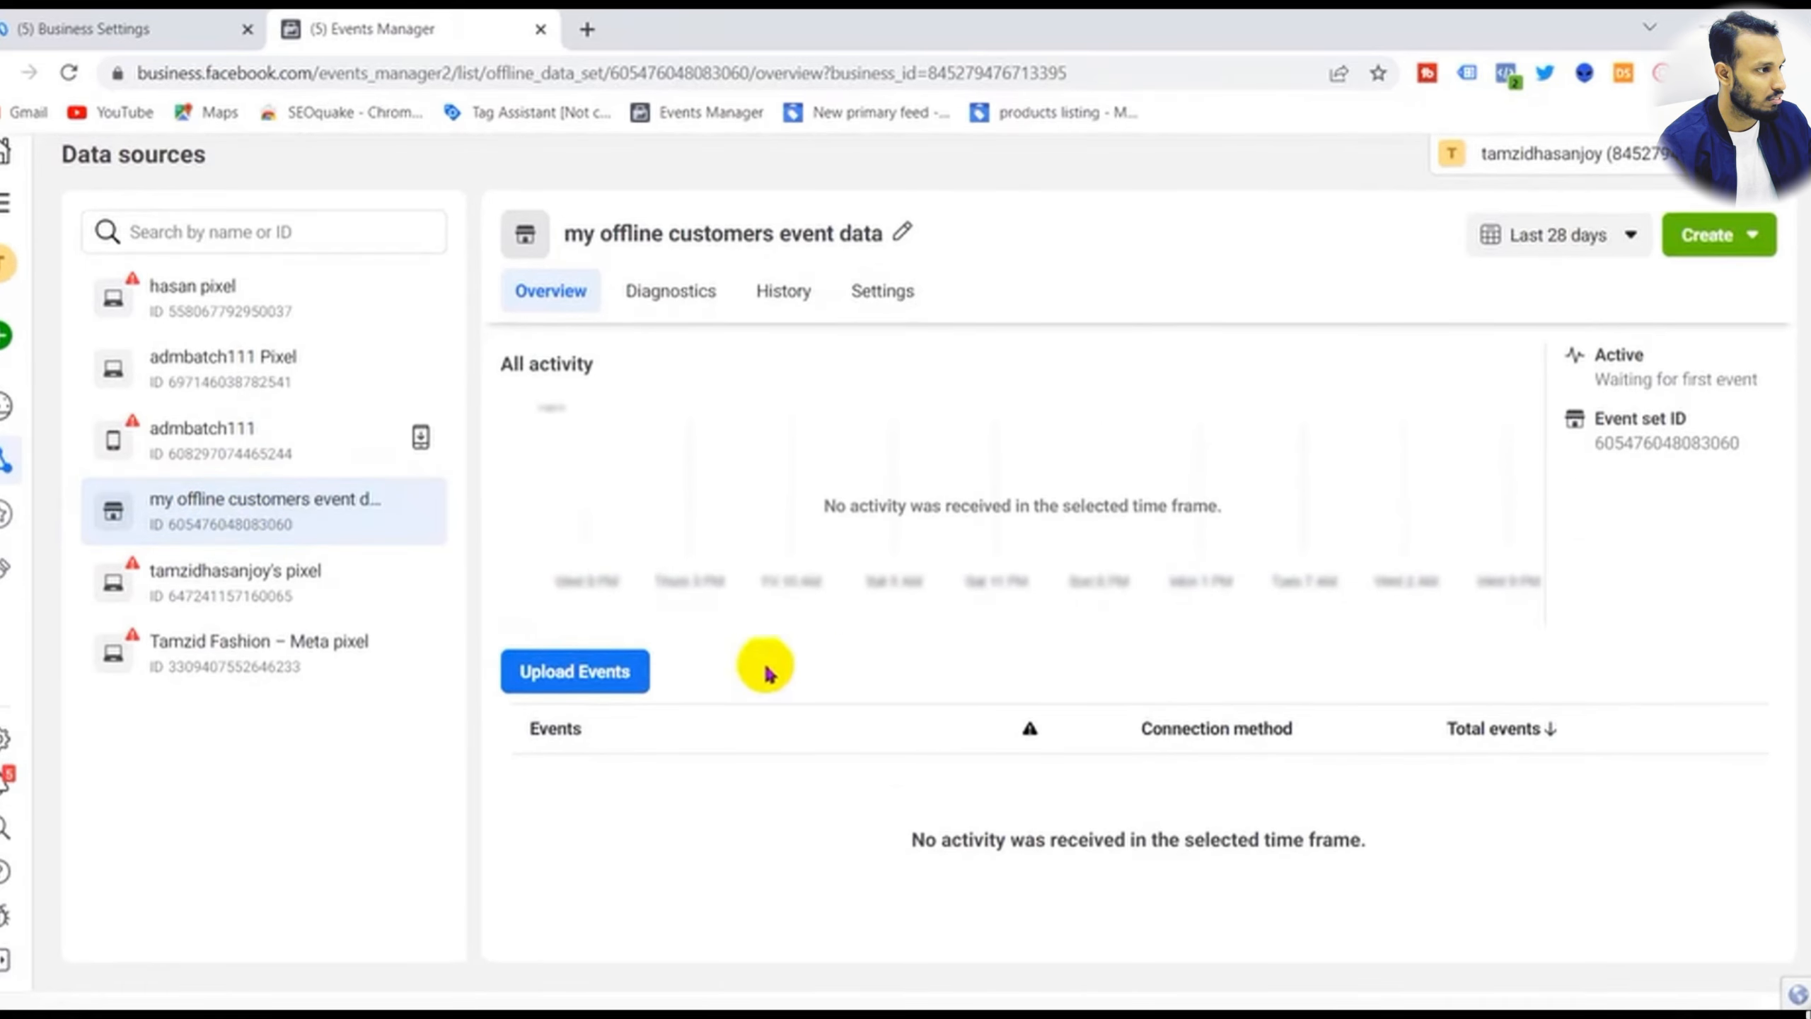
click(614, 671)
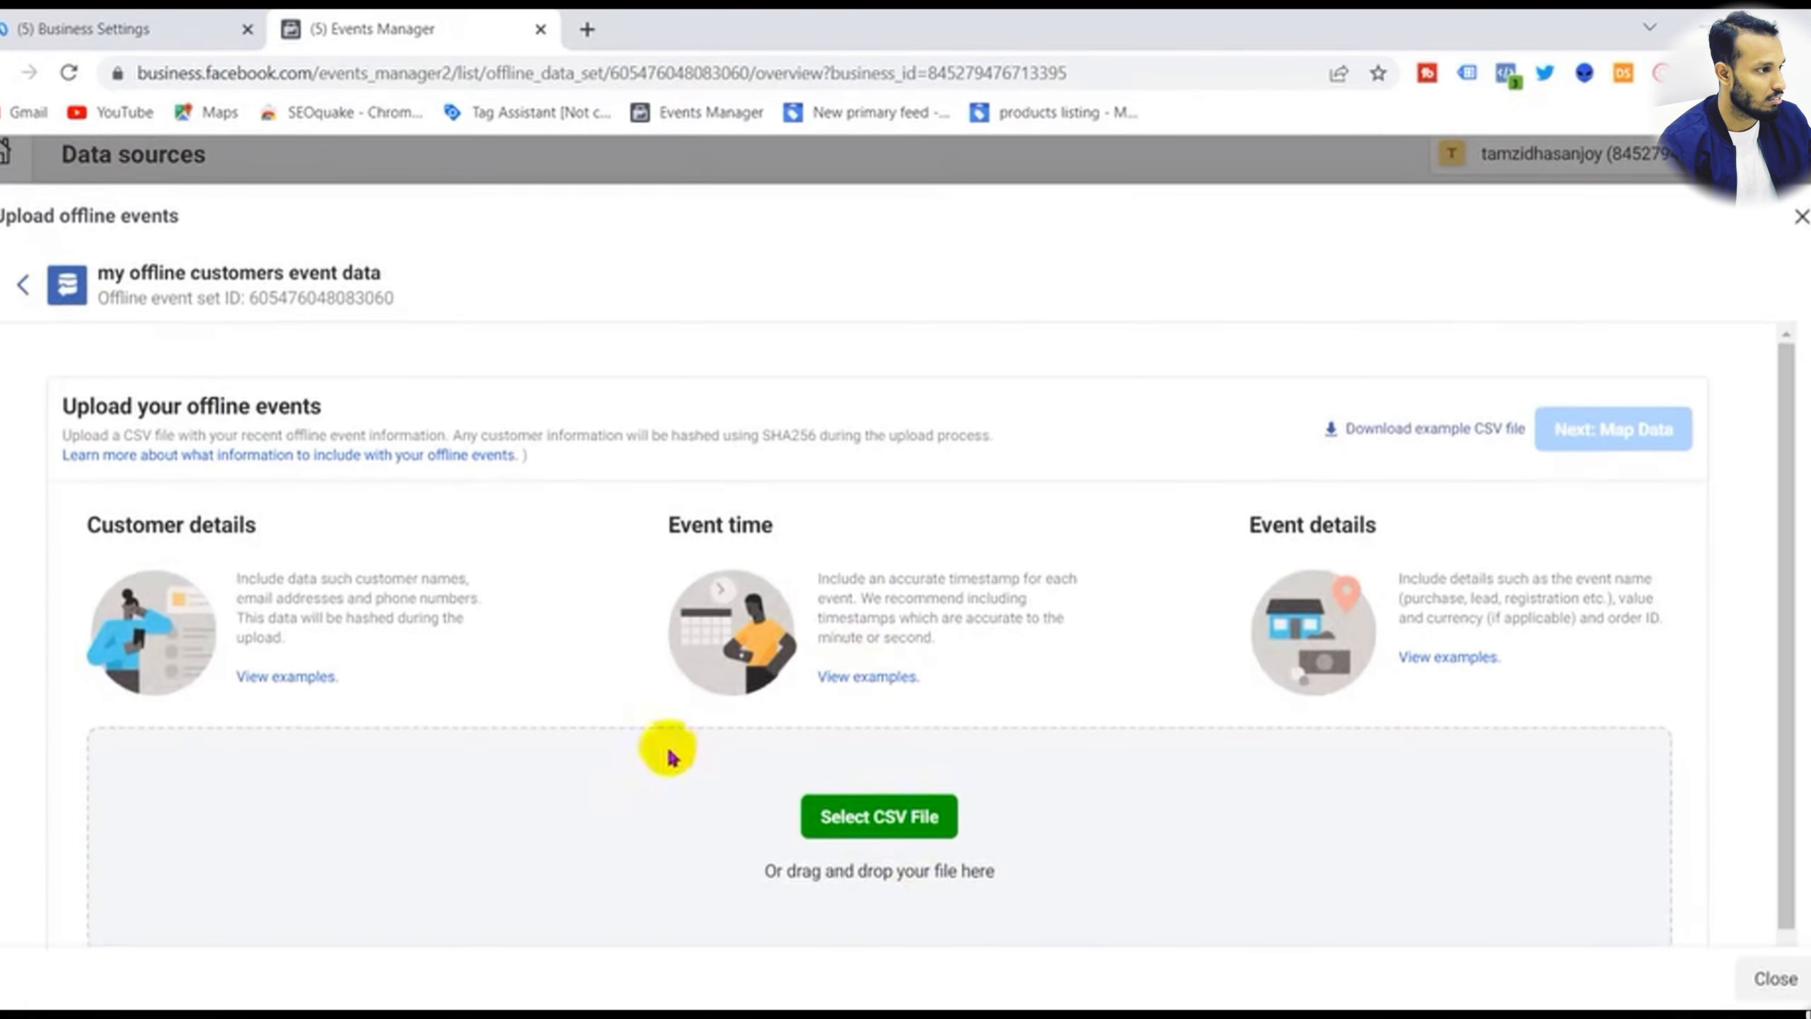
click(865, 814)
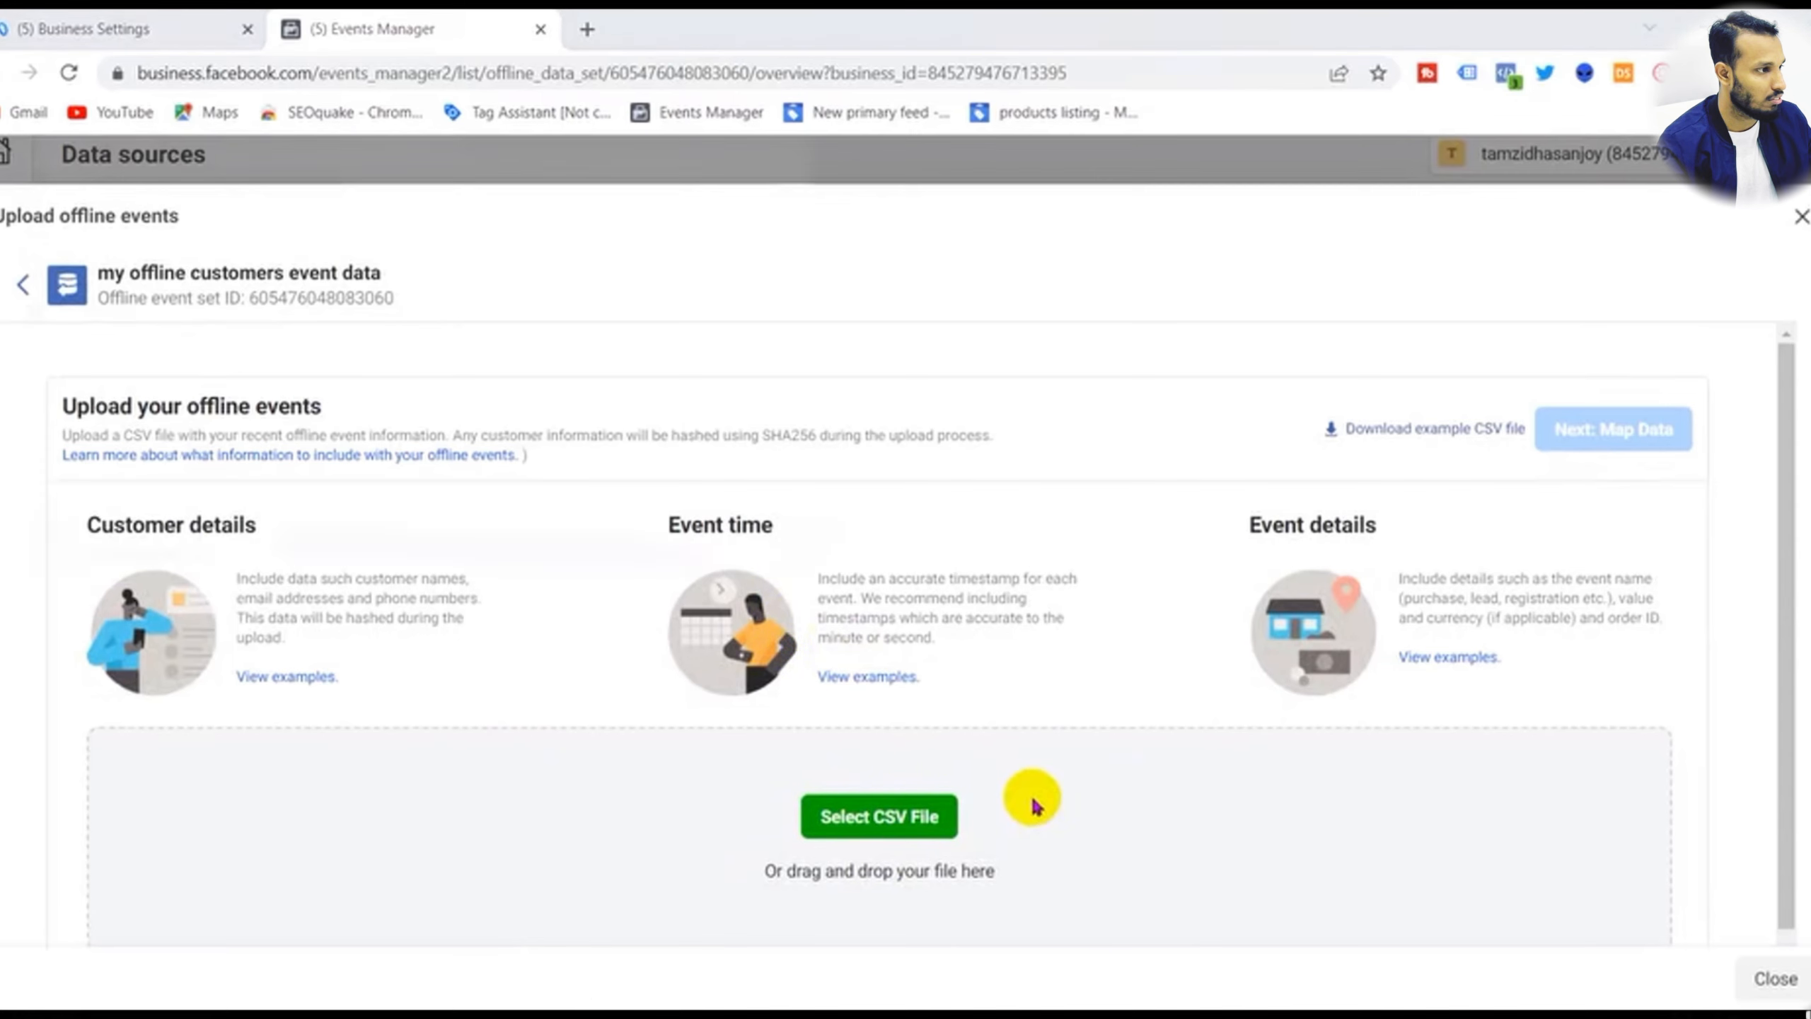
click(505, 325)
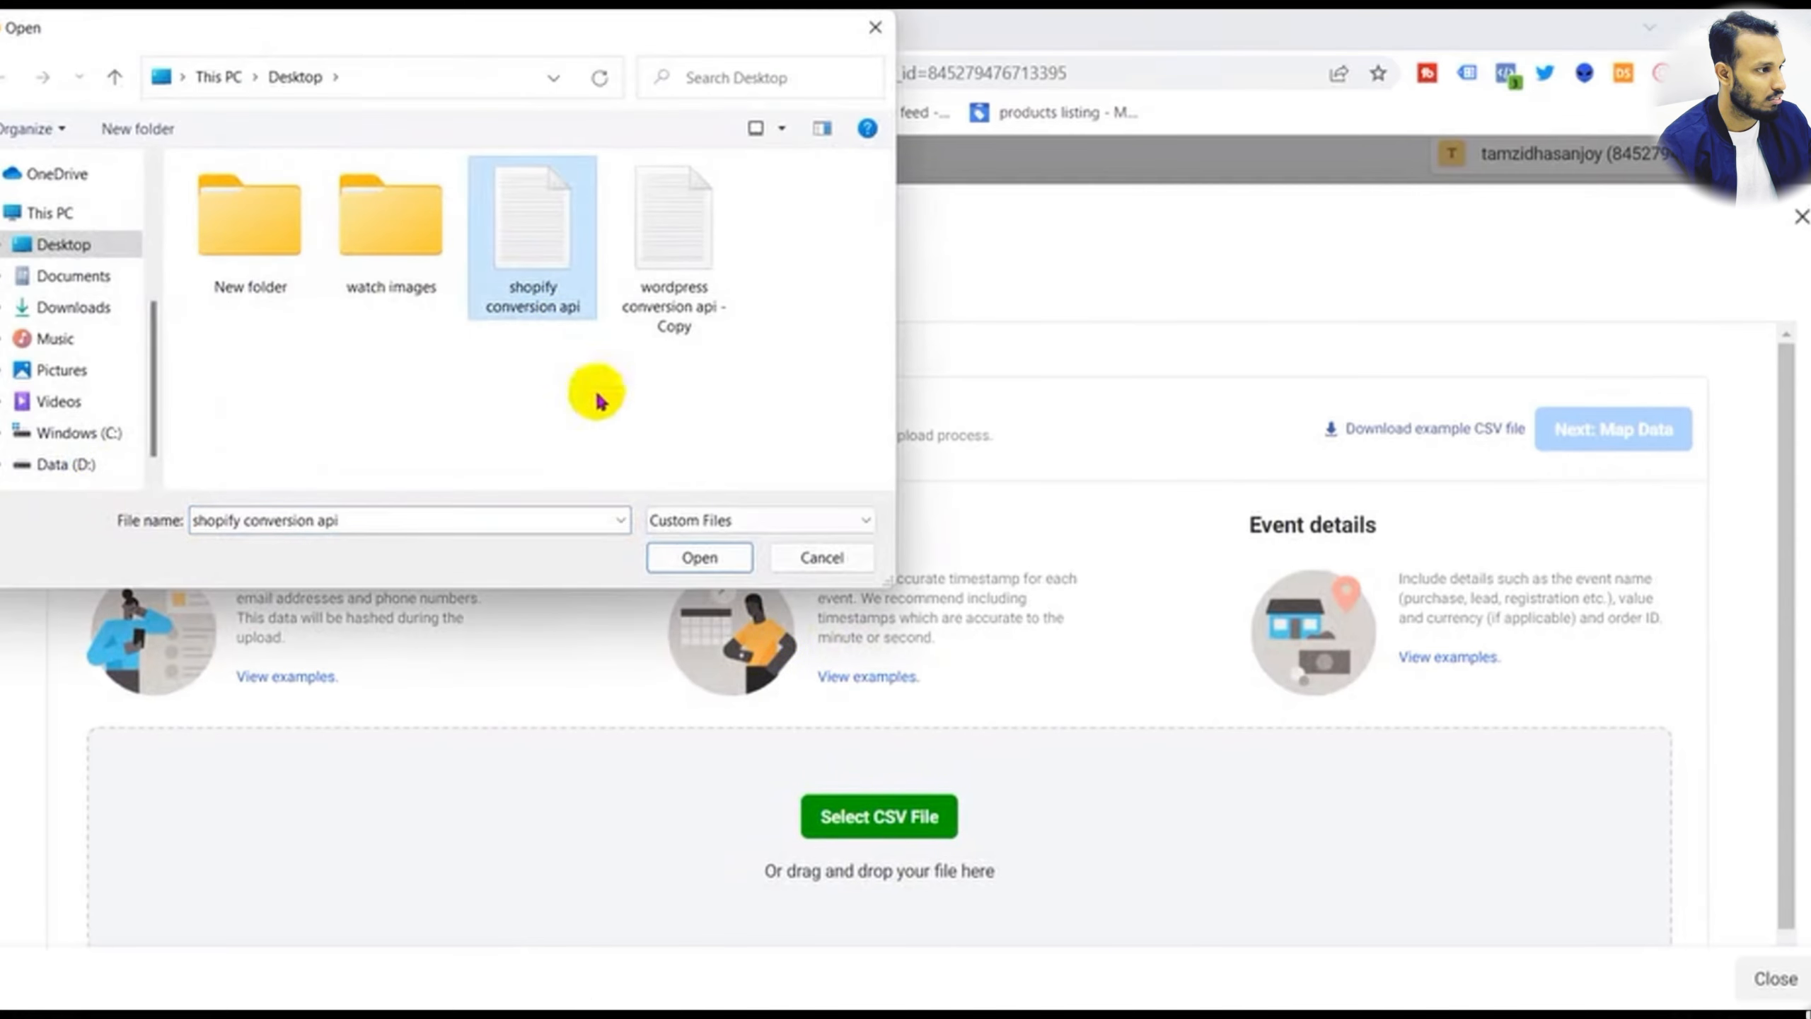
click(825, 560)
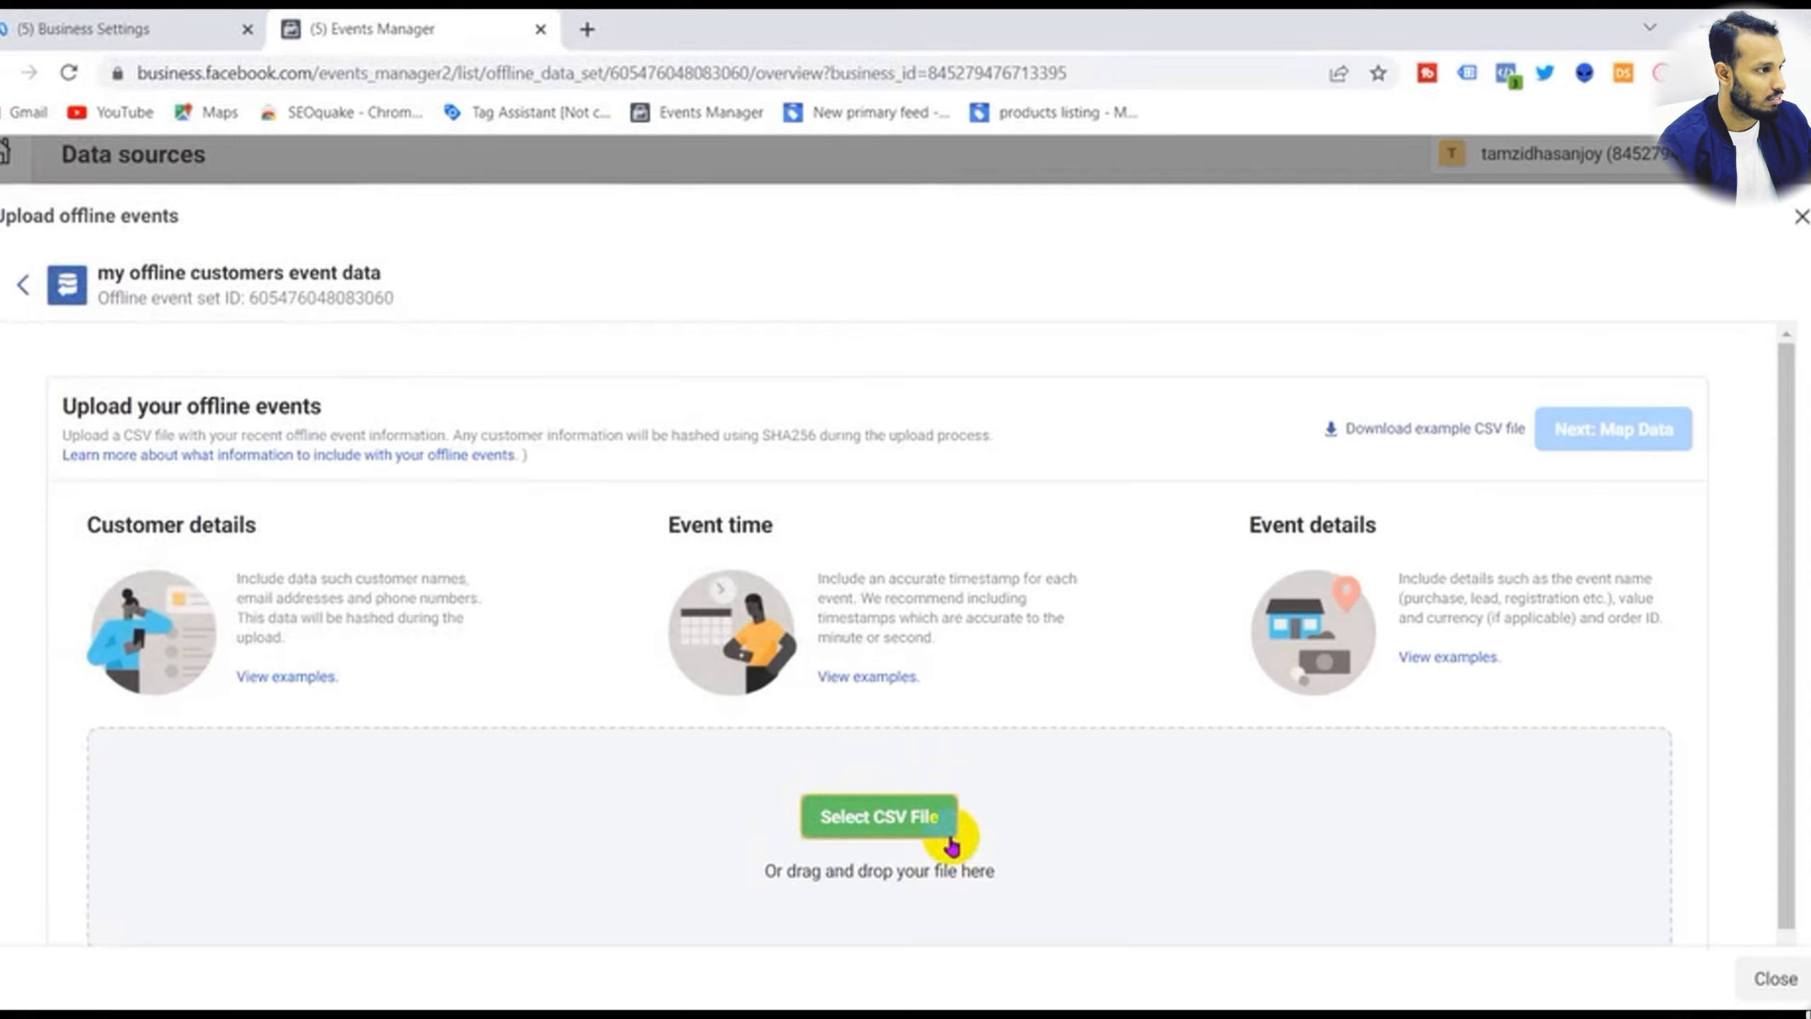
click(897, 828)
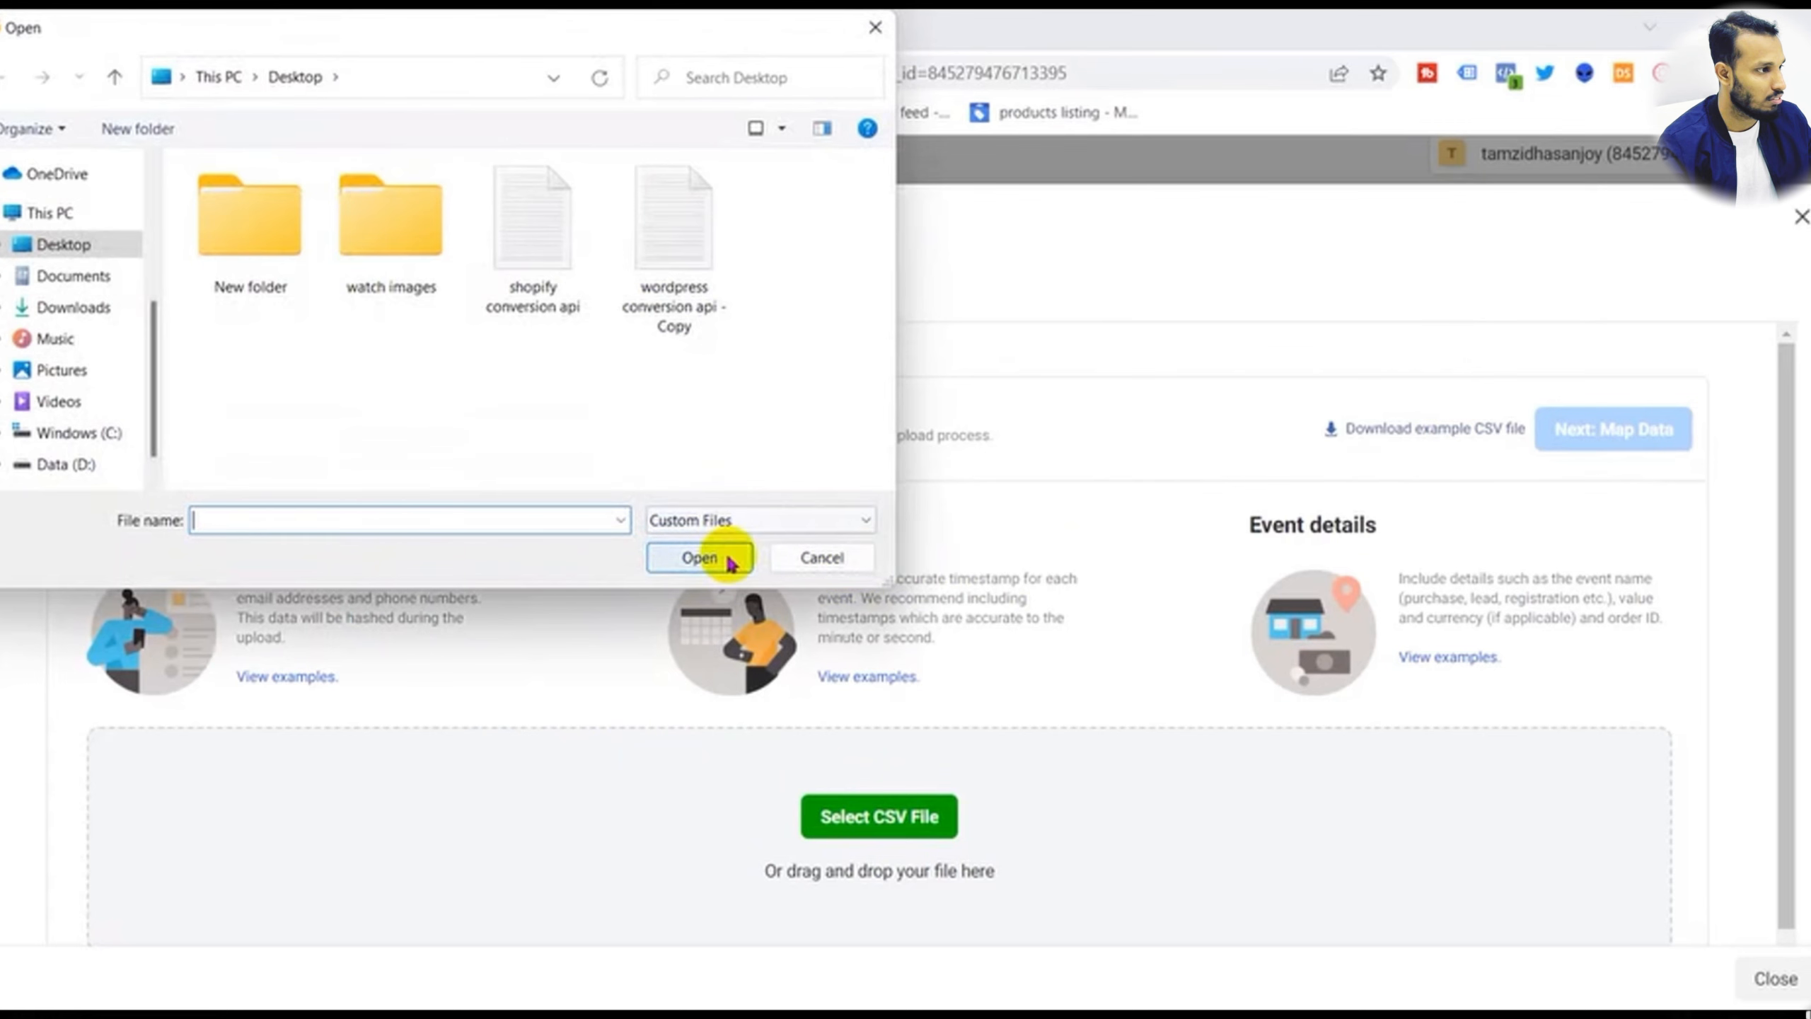
click(821, 558)
- Return to Business settings and review Events datasets, Custom conversions and the admbatch111 Pixel under Pixels
scroll(1519, 660, down, 1)
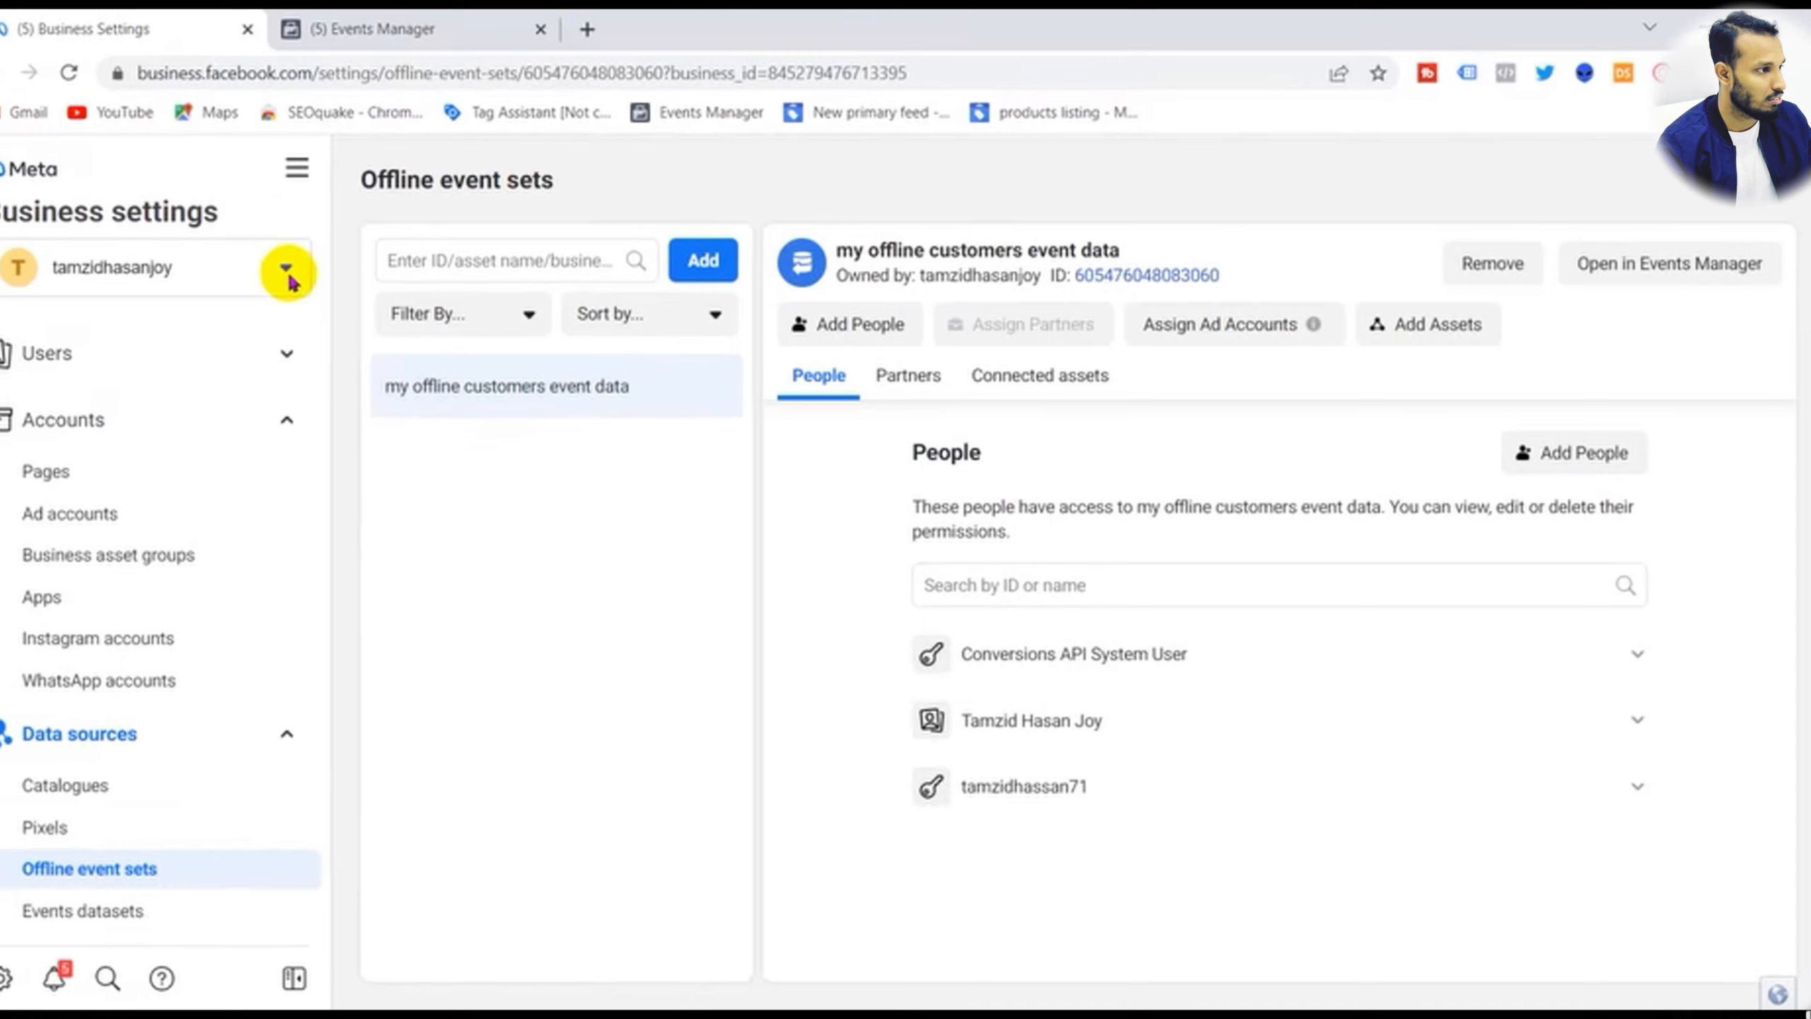
scroll(235, 708, down, 3)
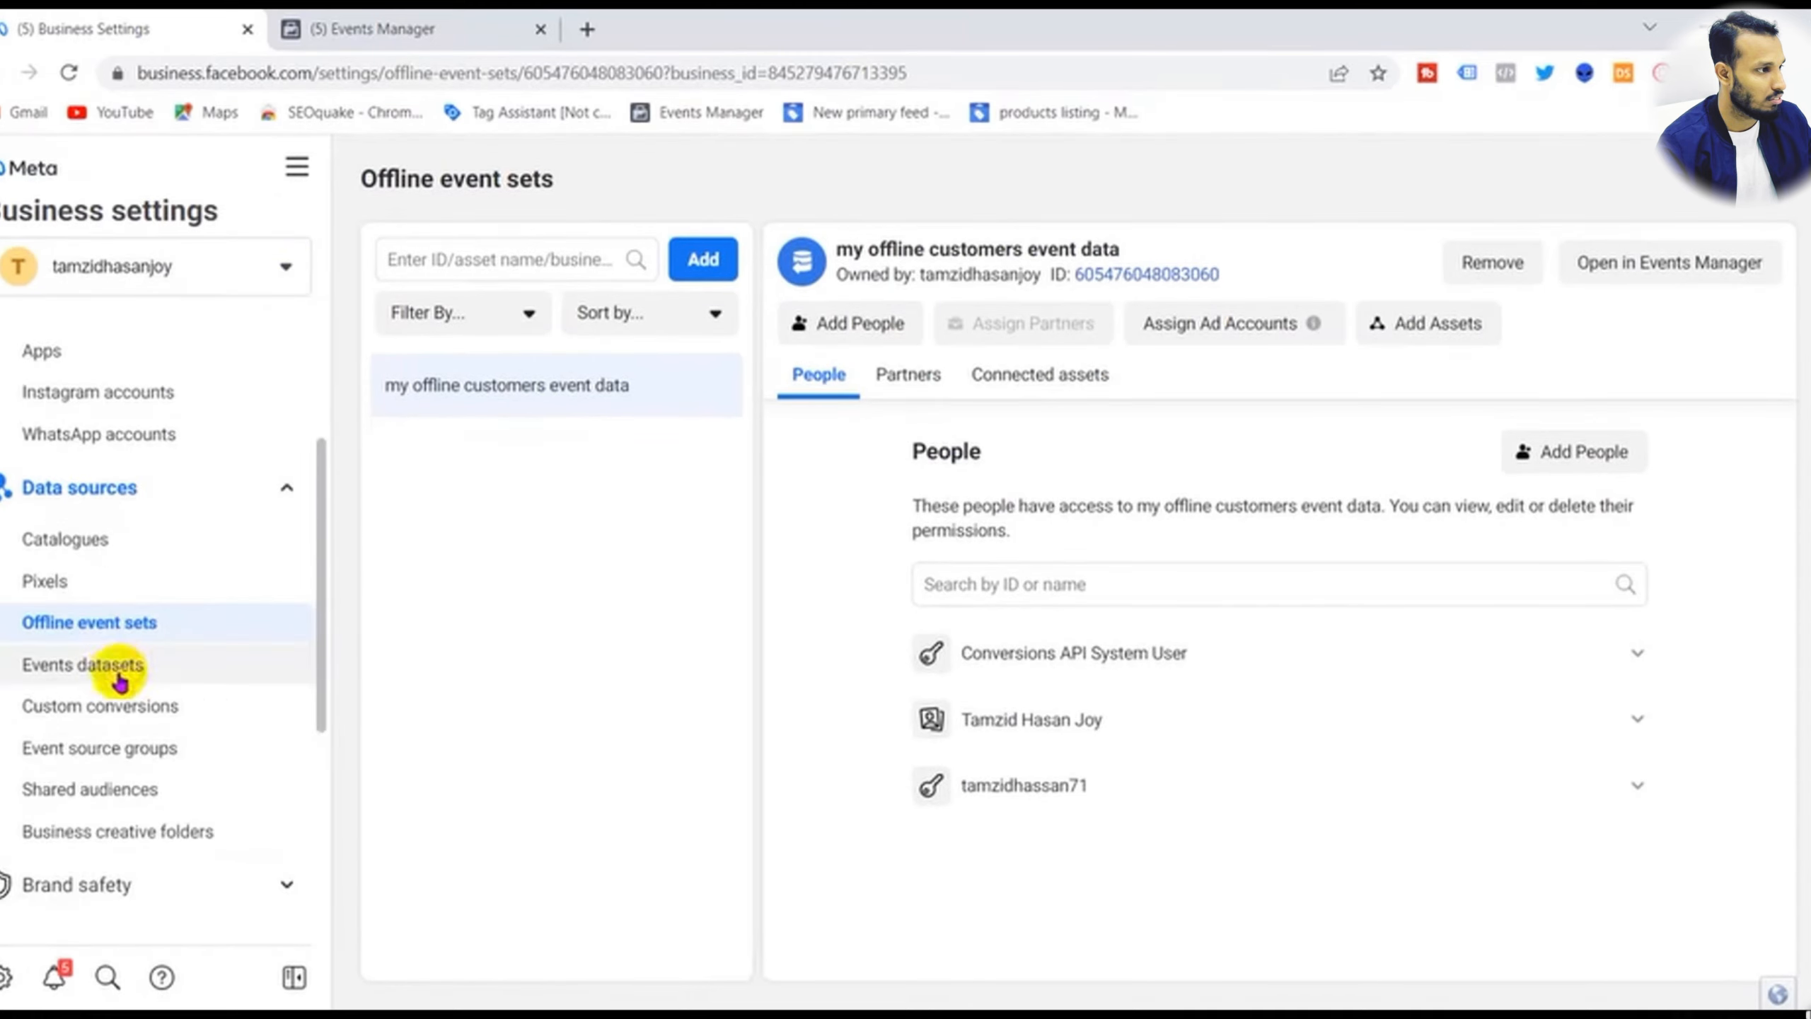
click(283, 671)
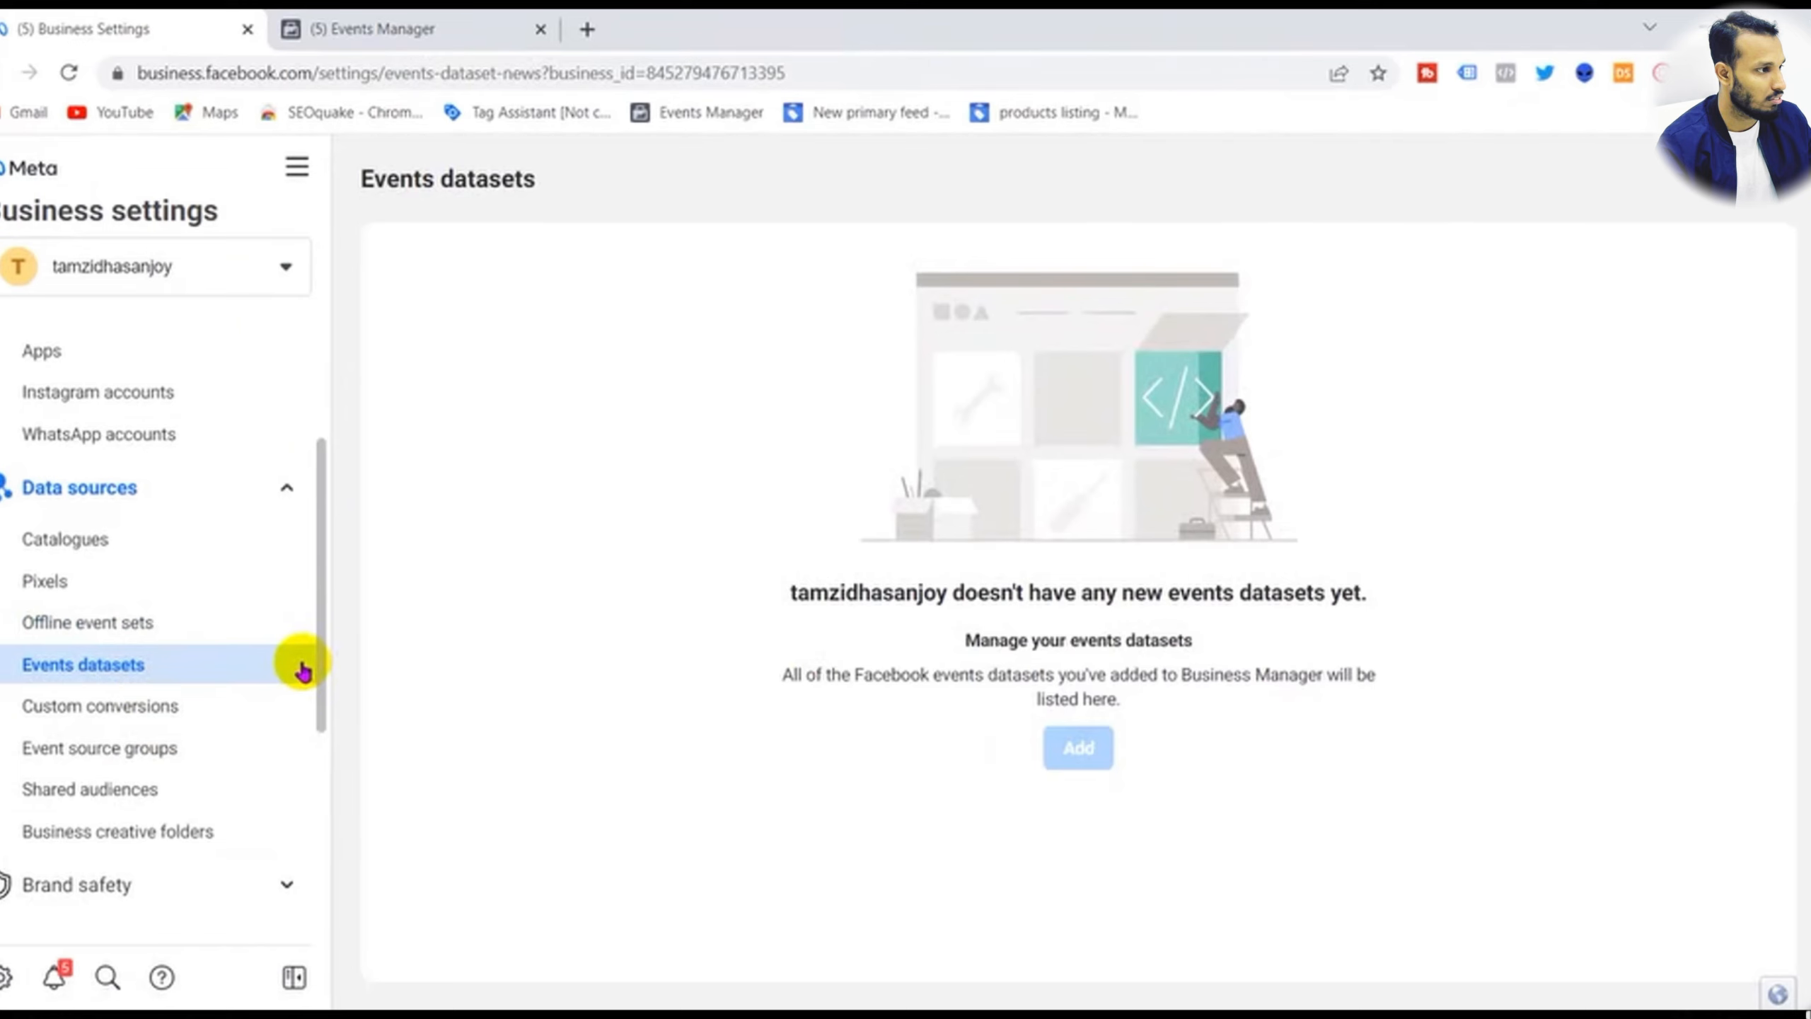
click(214, 705)
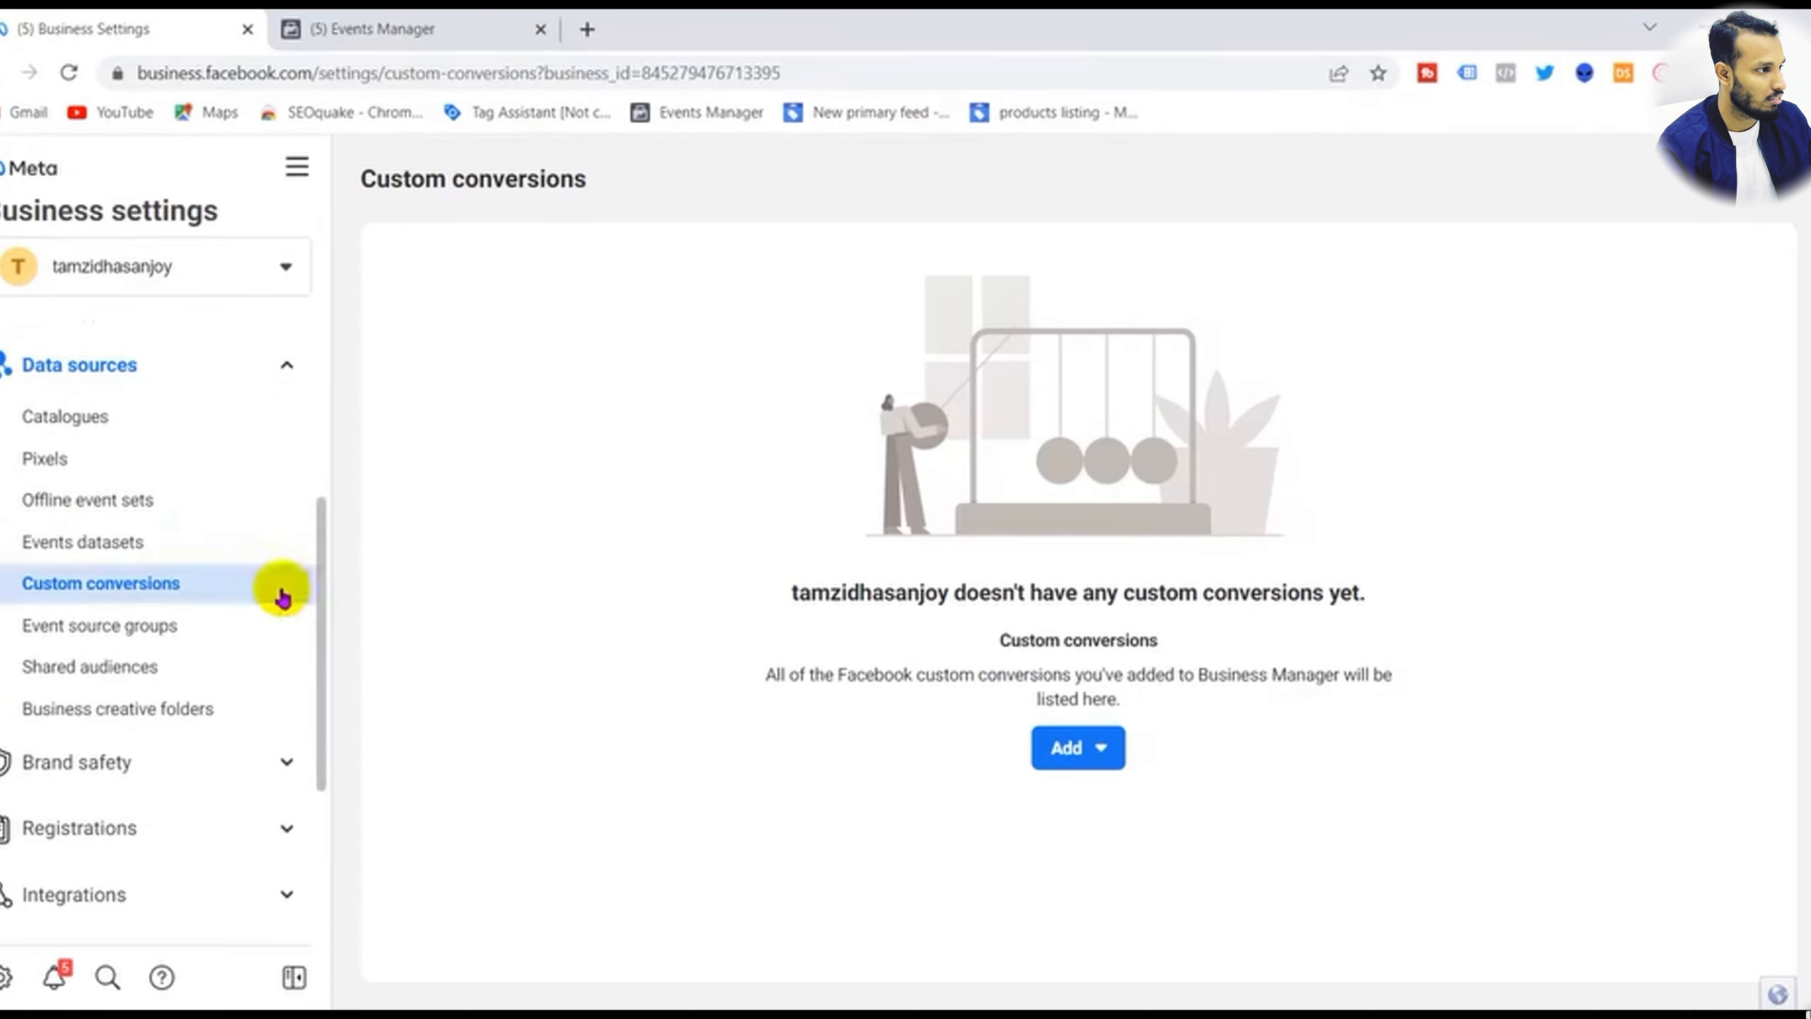
scroll(282, 596, up, 2)
click(49, 580)
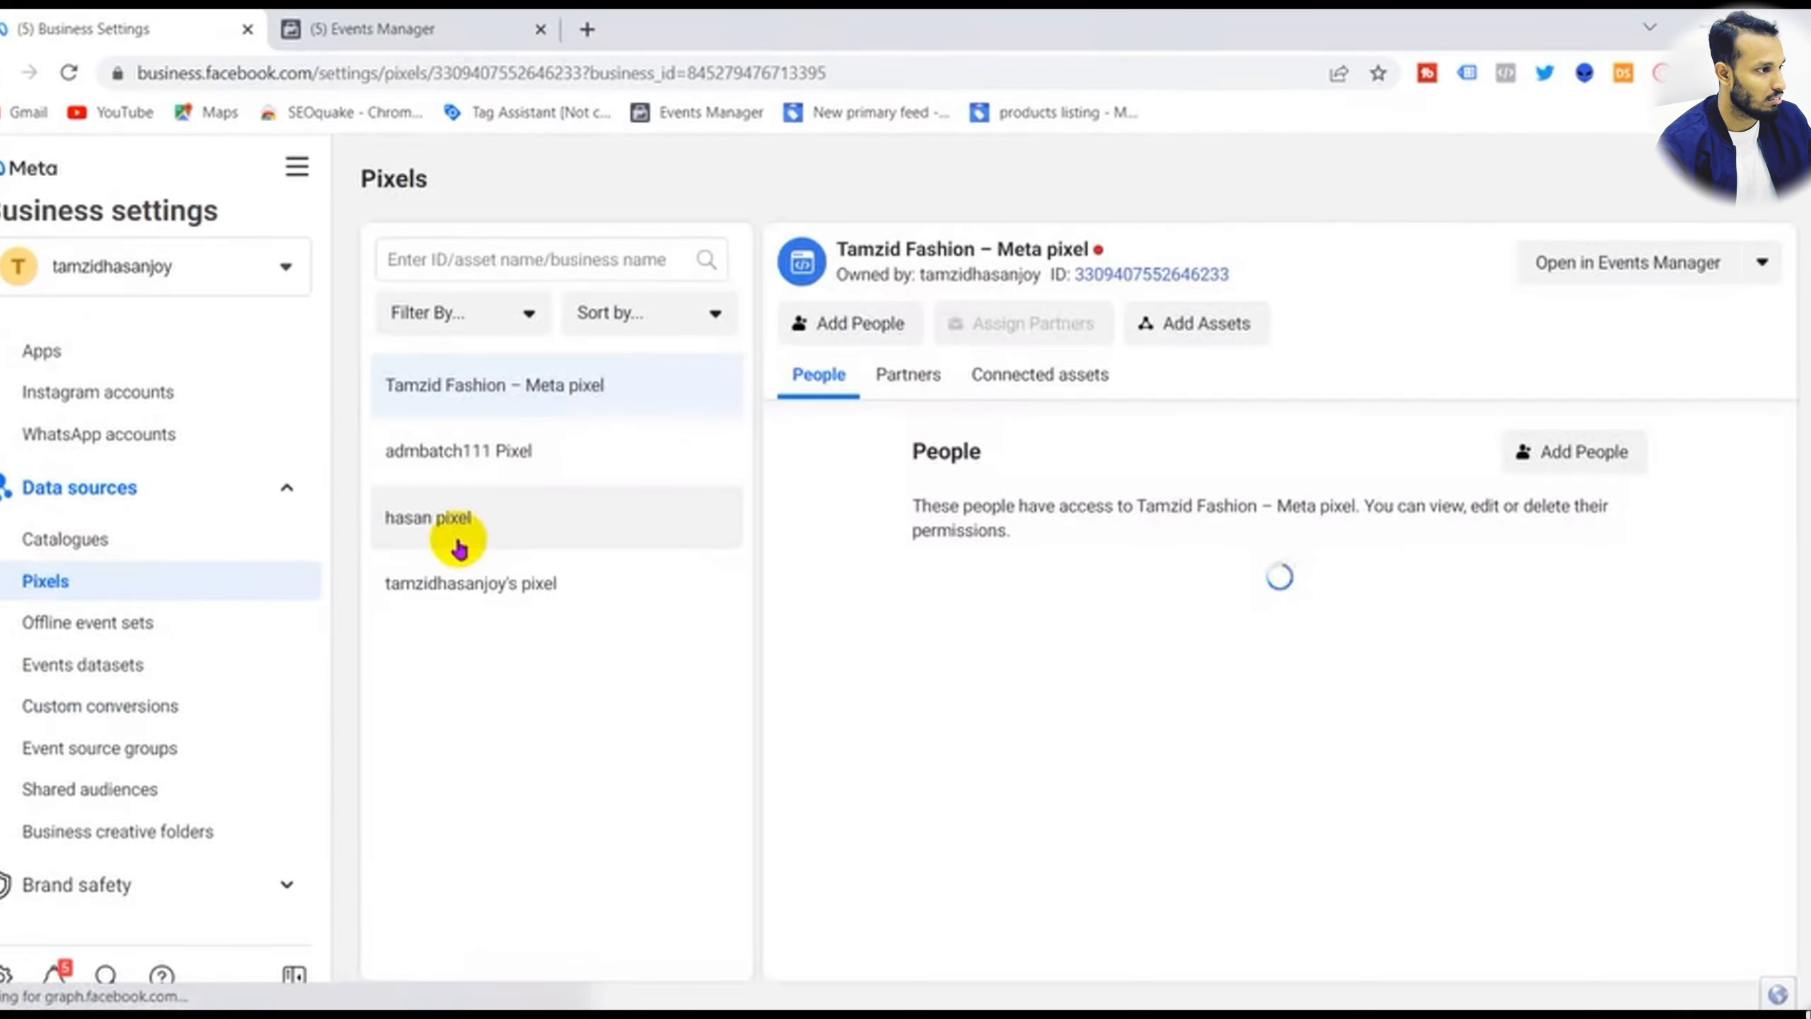
click(403, 462)
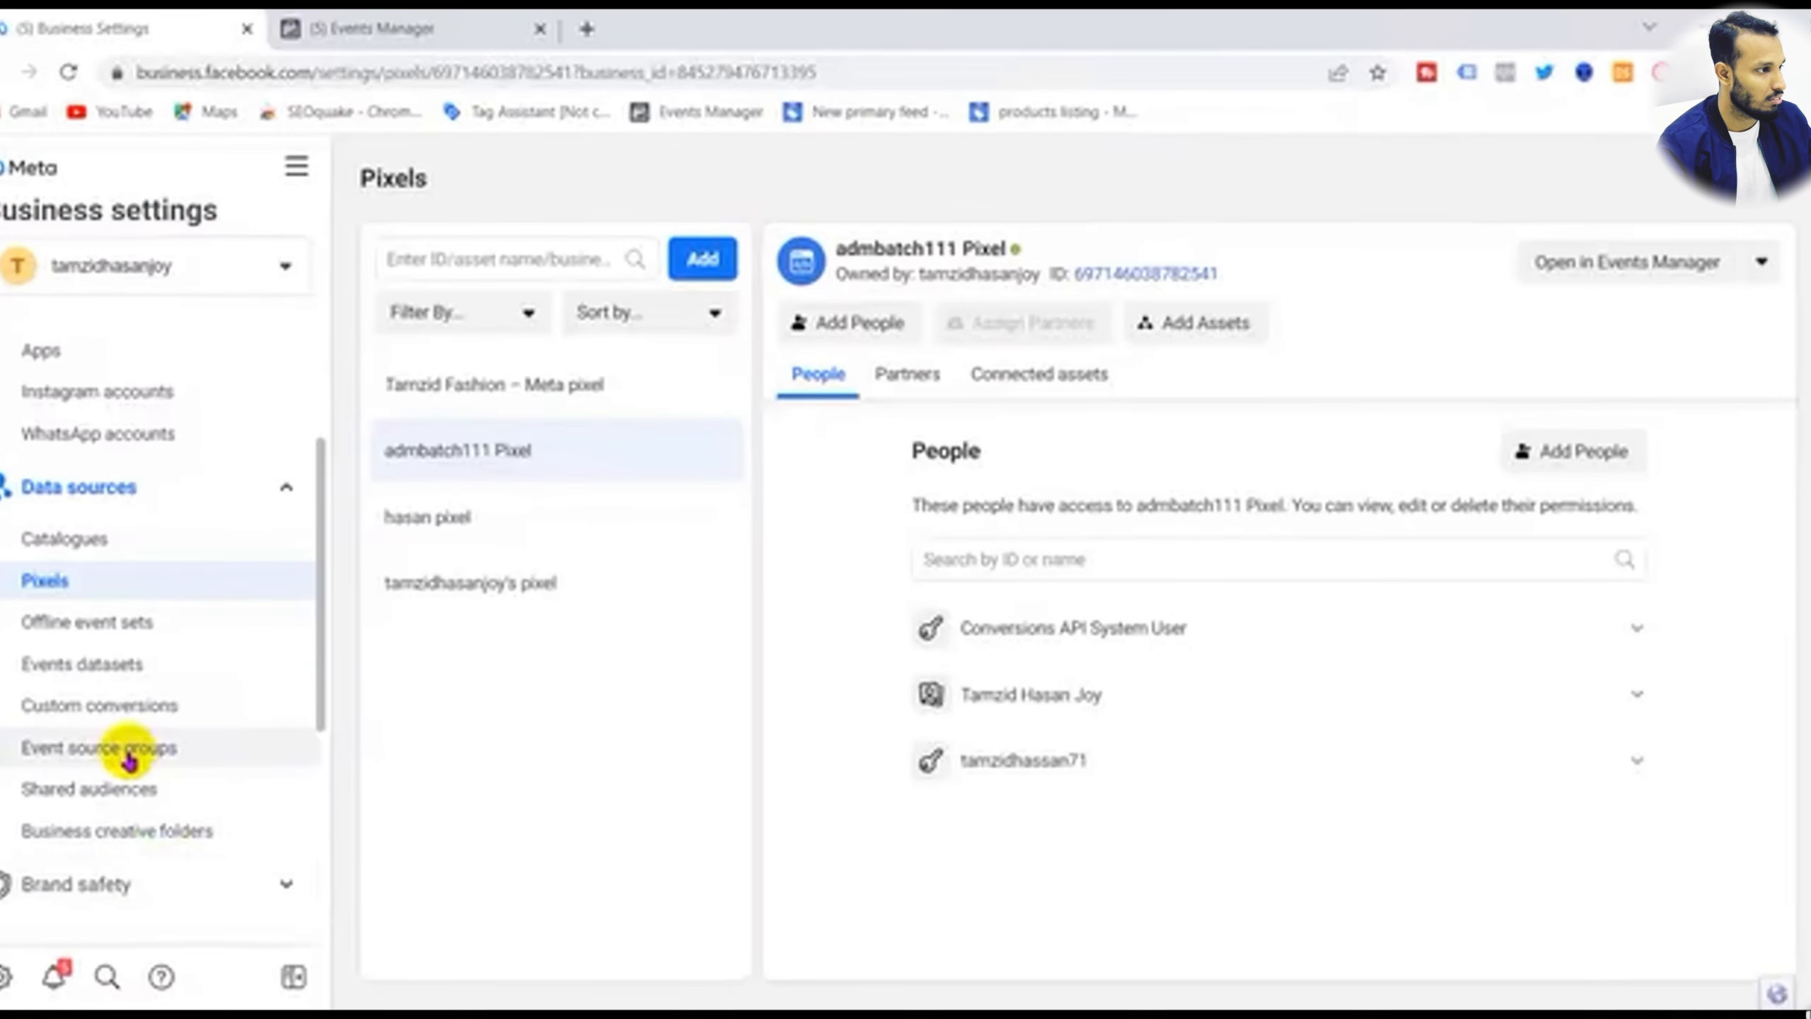
- Start a new custom conversion named "ContentView Event" with admbatch111 Pixel as data source and All URL traffic as event
click(110, 704)
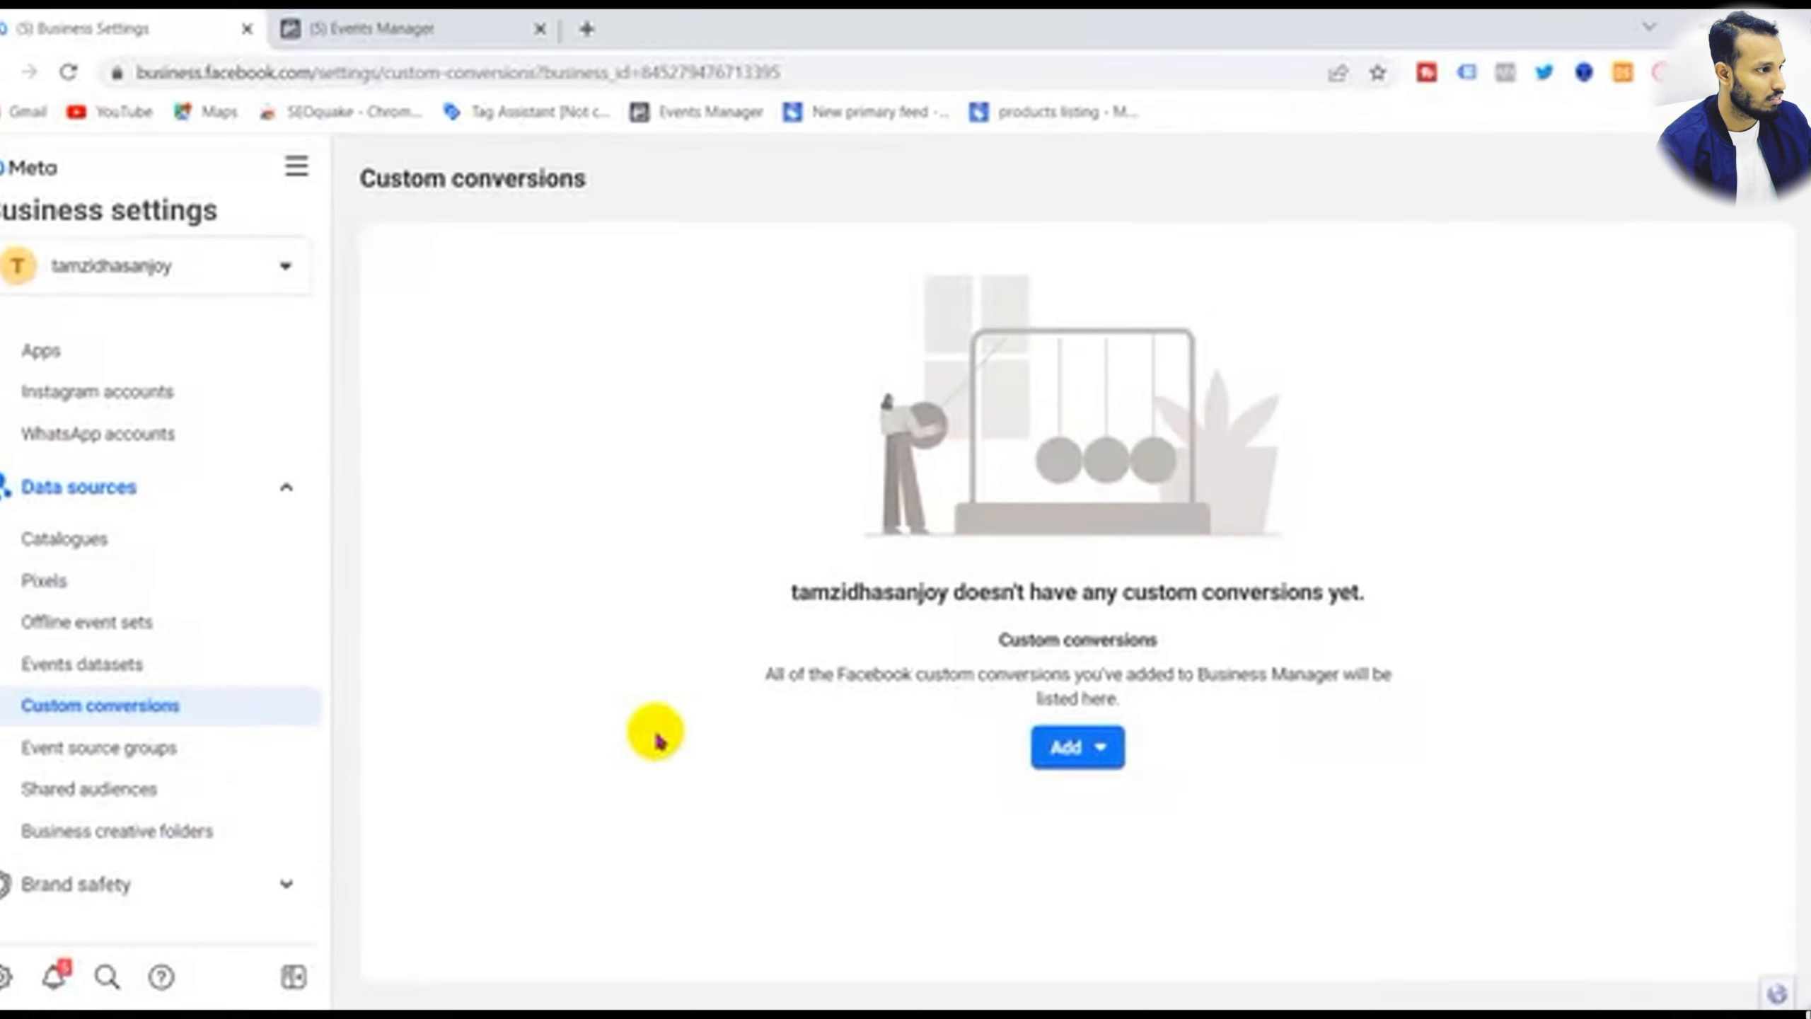
click(1073, 746)
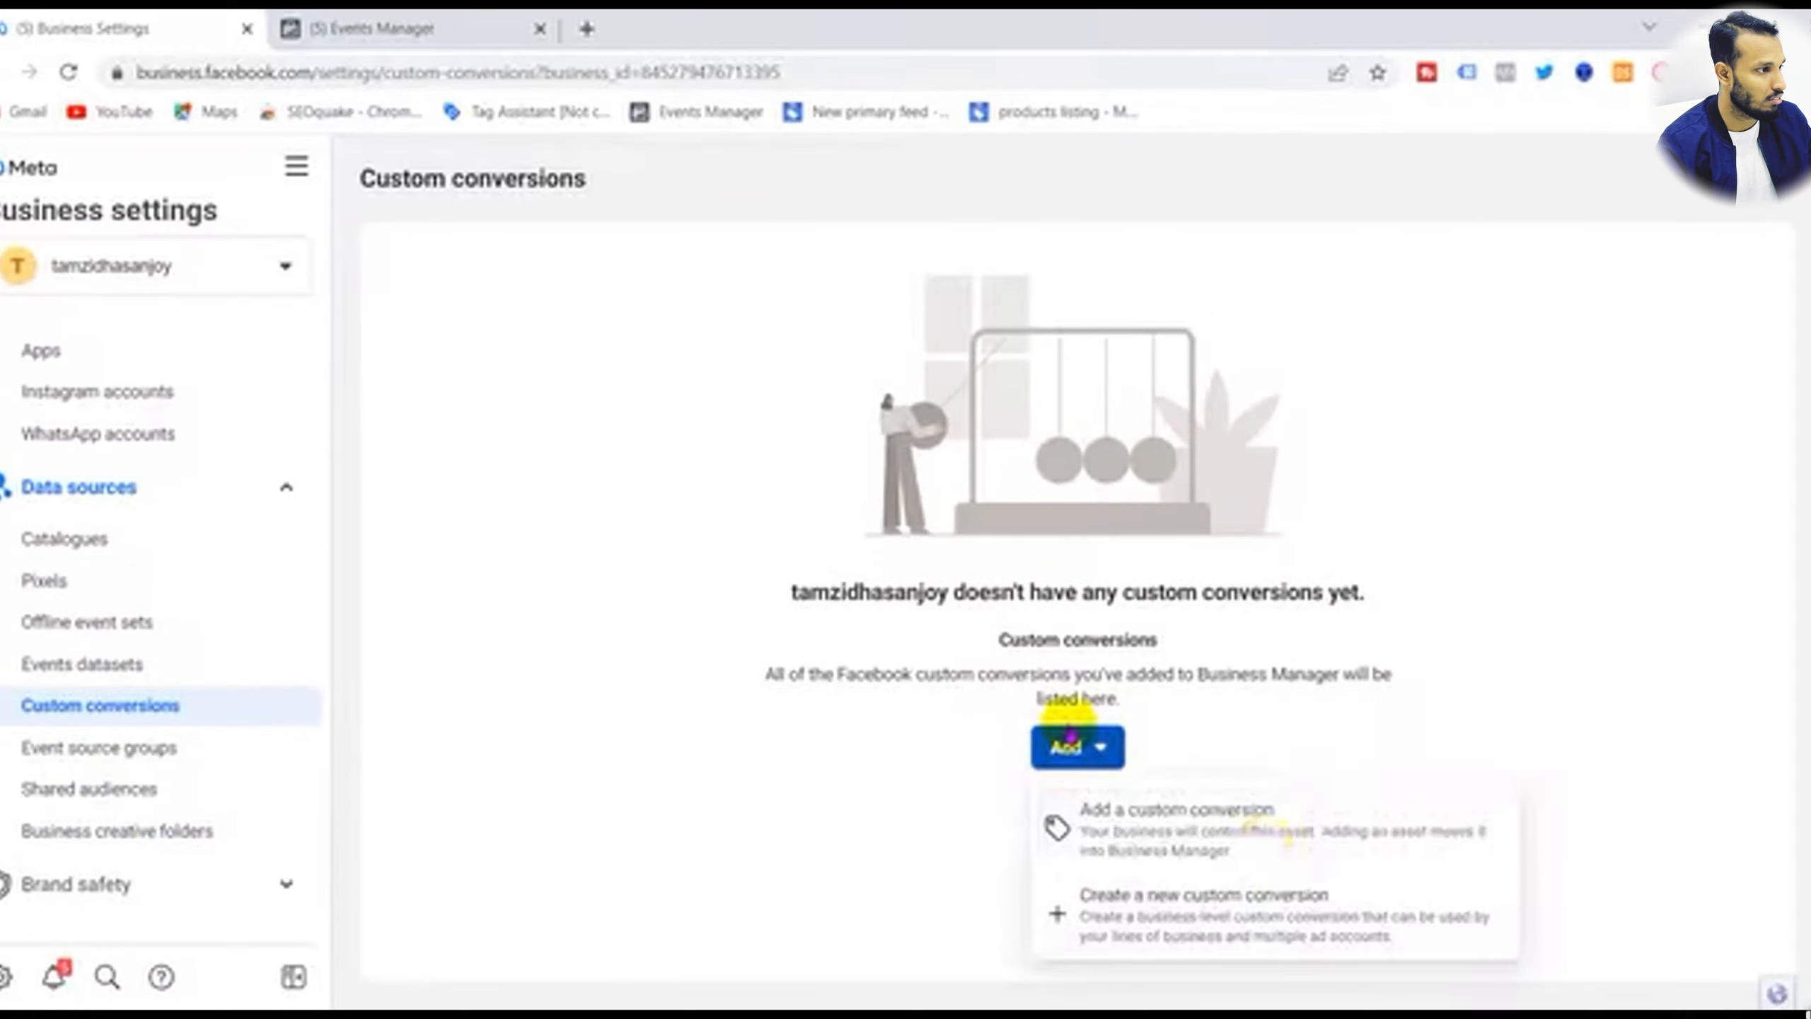
click(1255, 917)
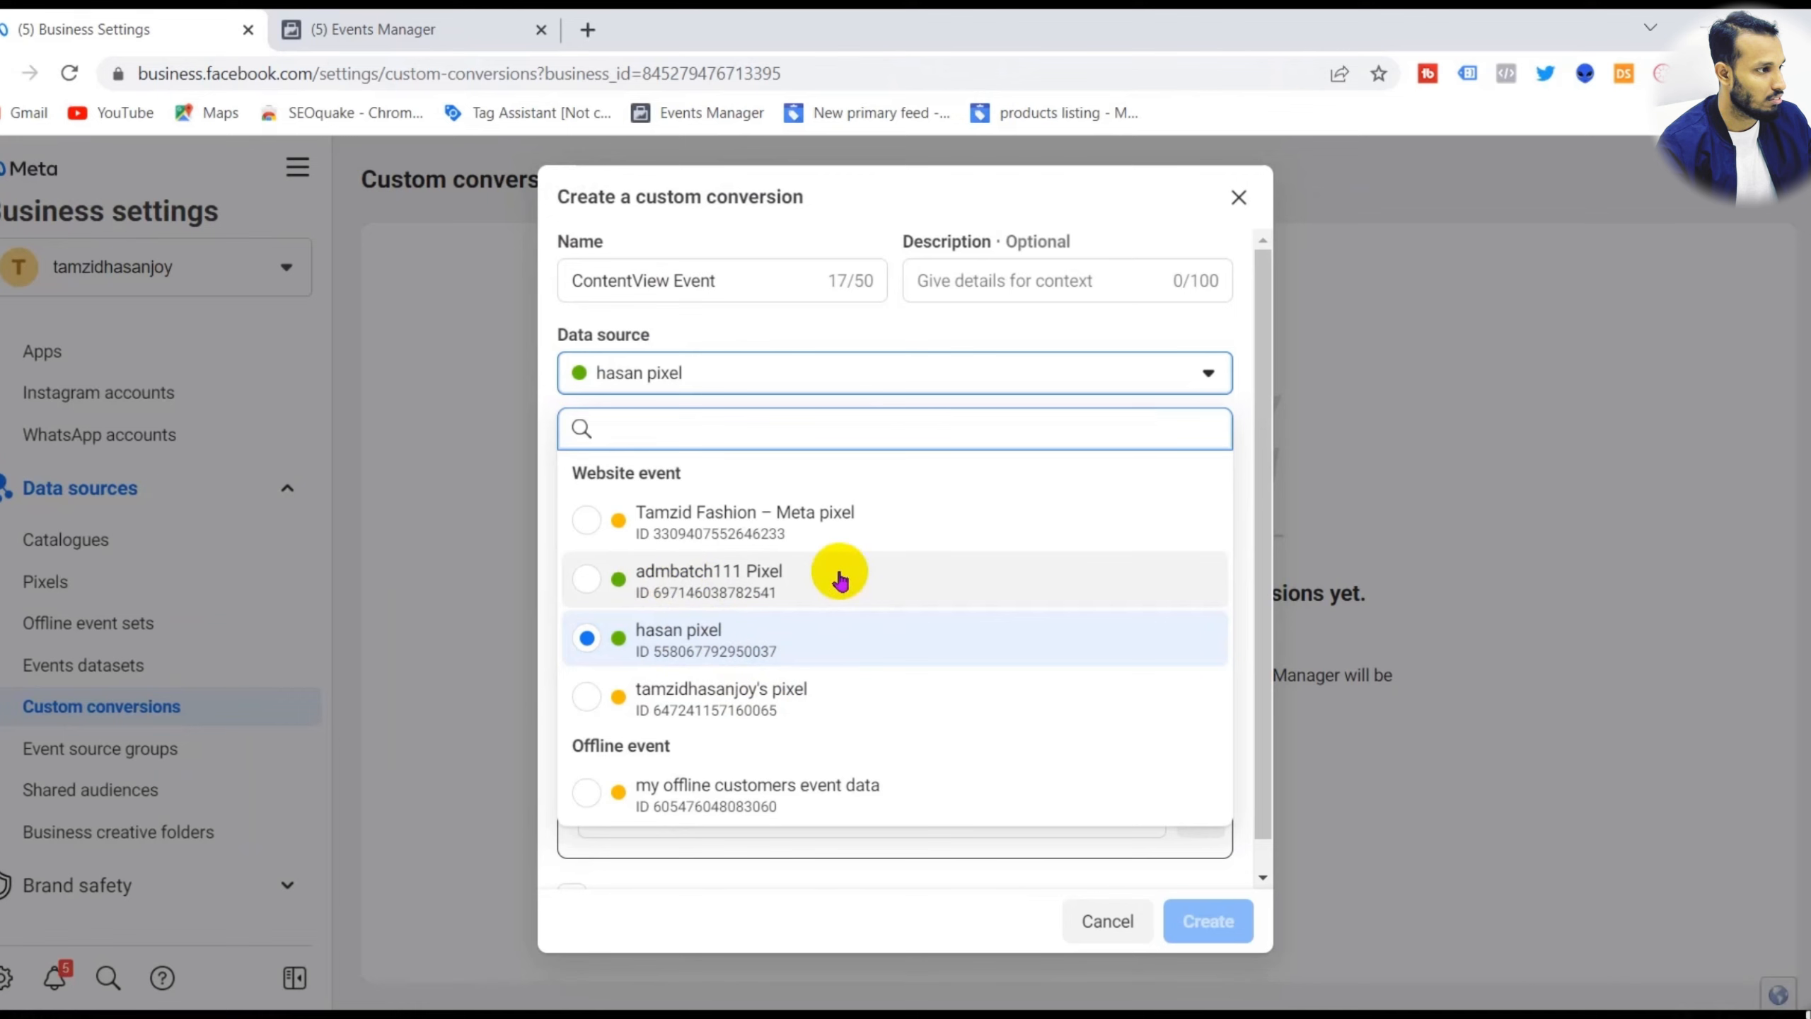
click(789, 575)
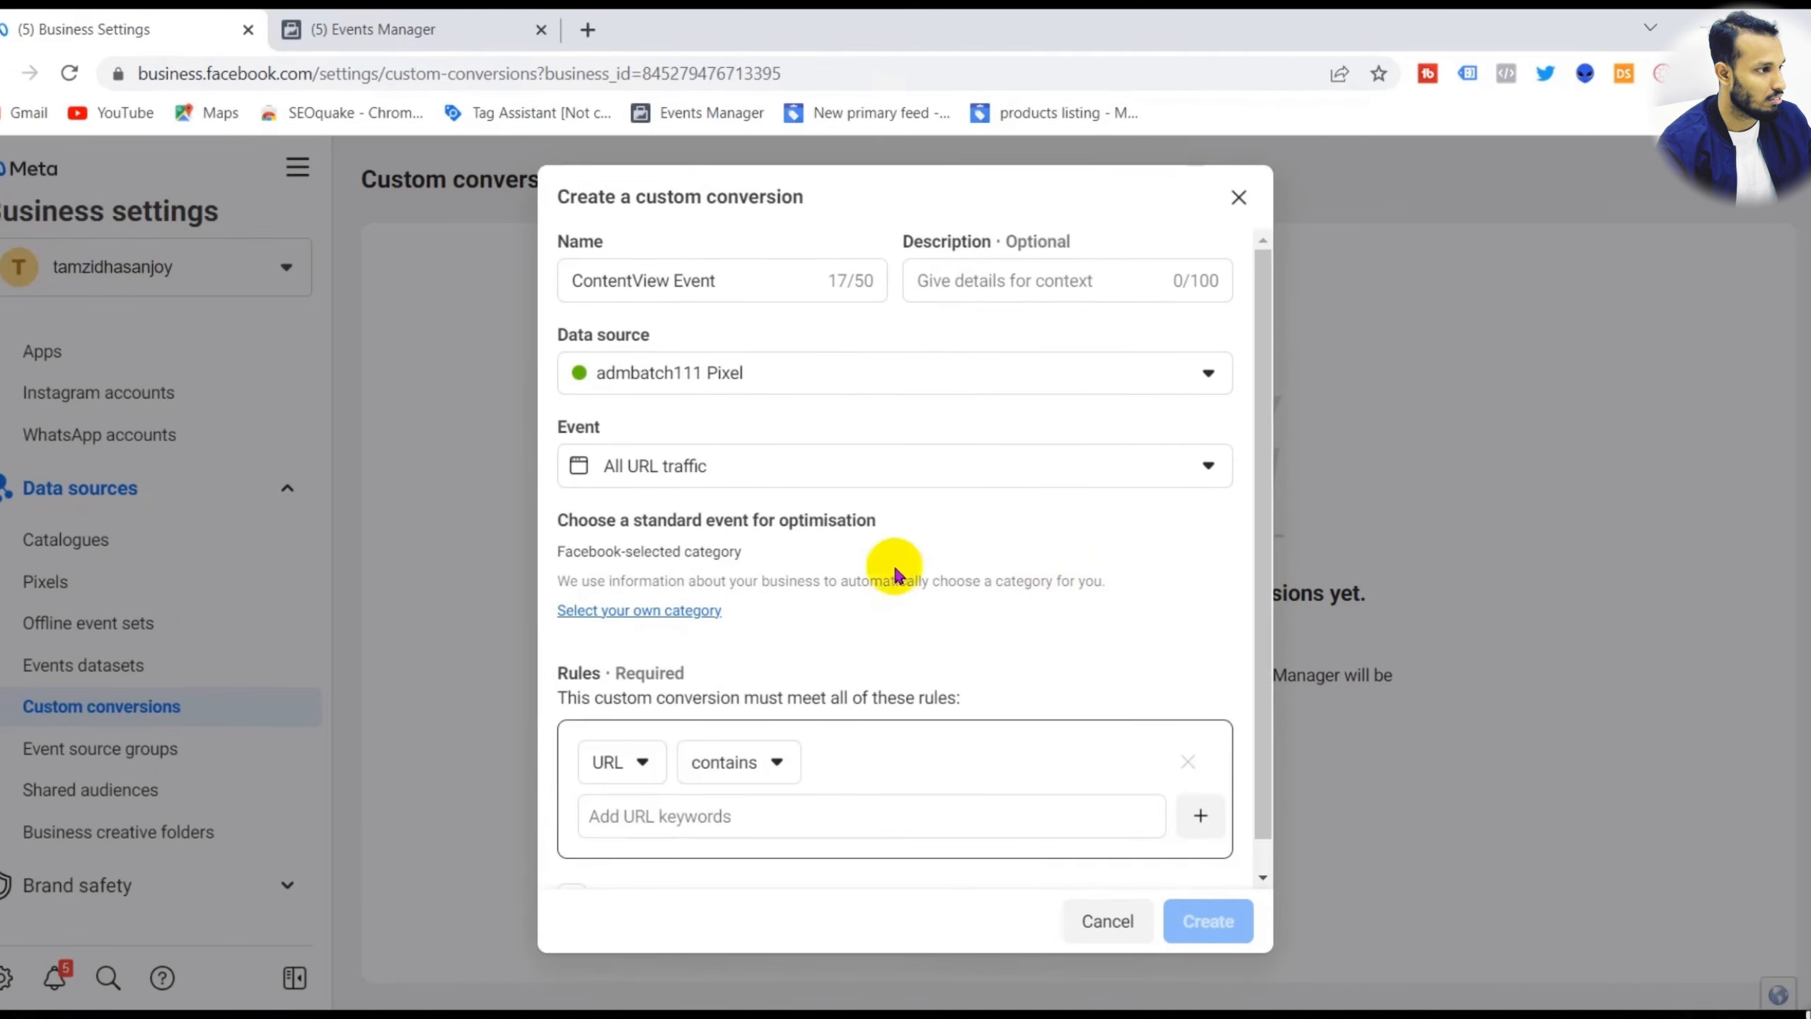
click(819, 469)
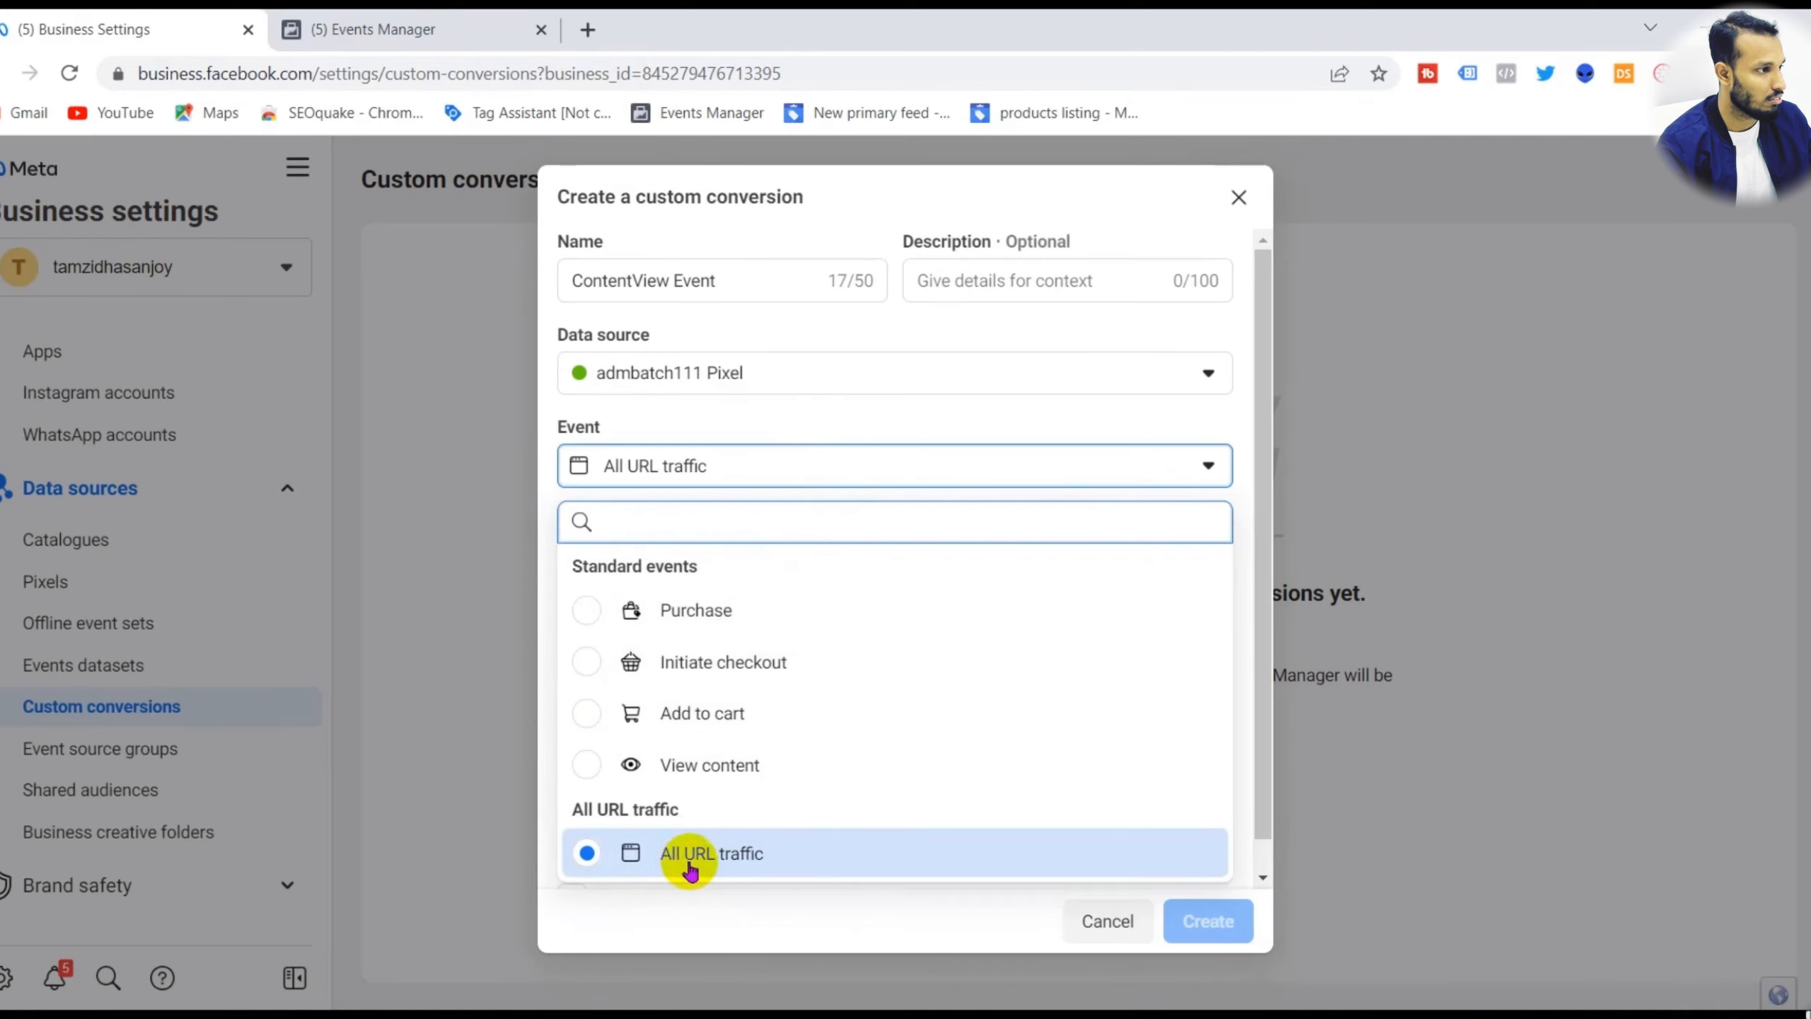
- Rename the custom conversion to "Website All Traffics"
double_click(743, 279)
drag(744, 278, 503, 298)
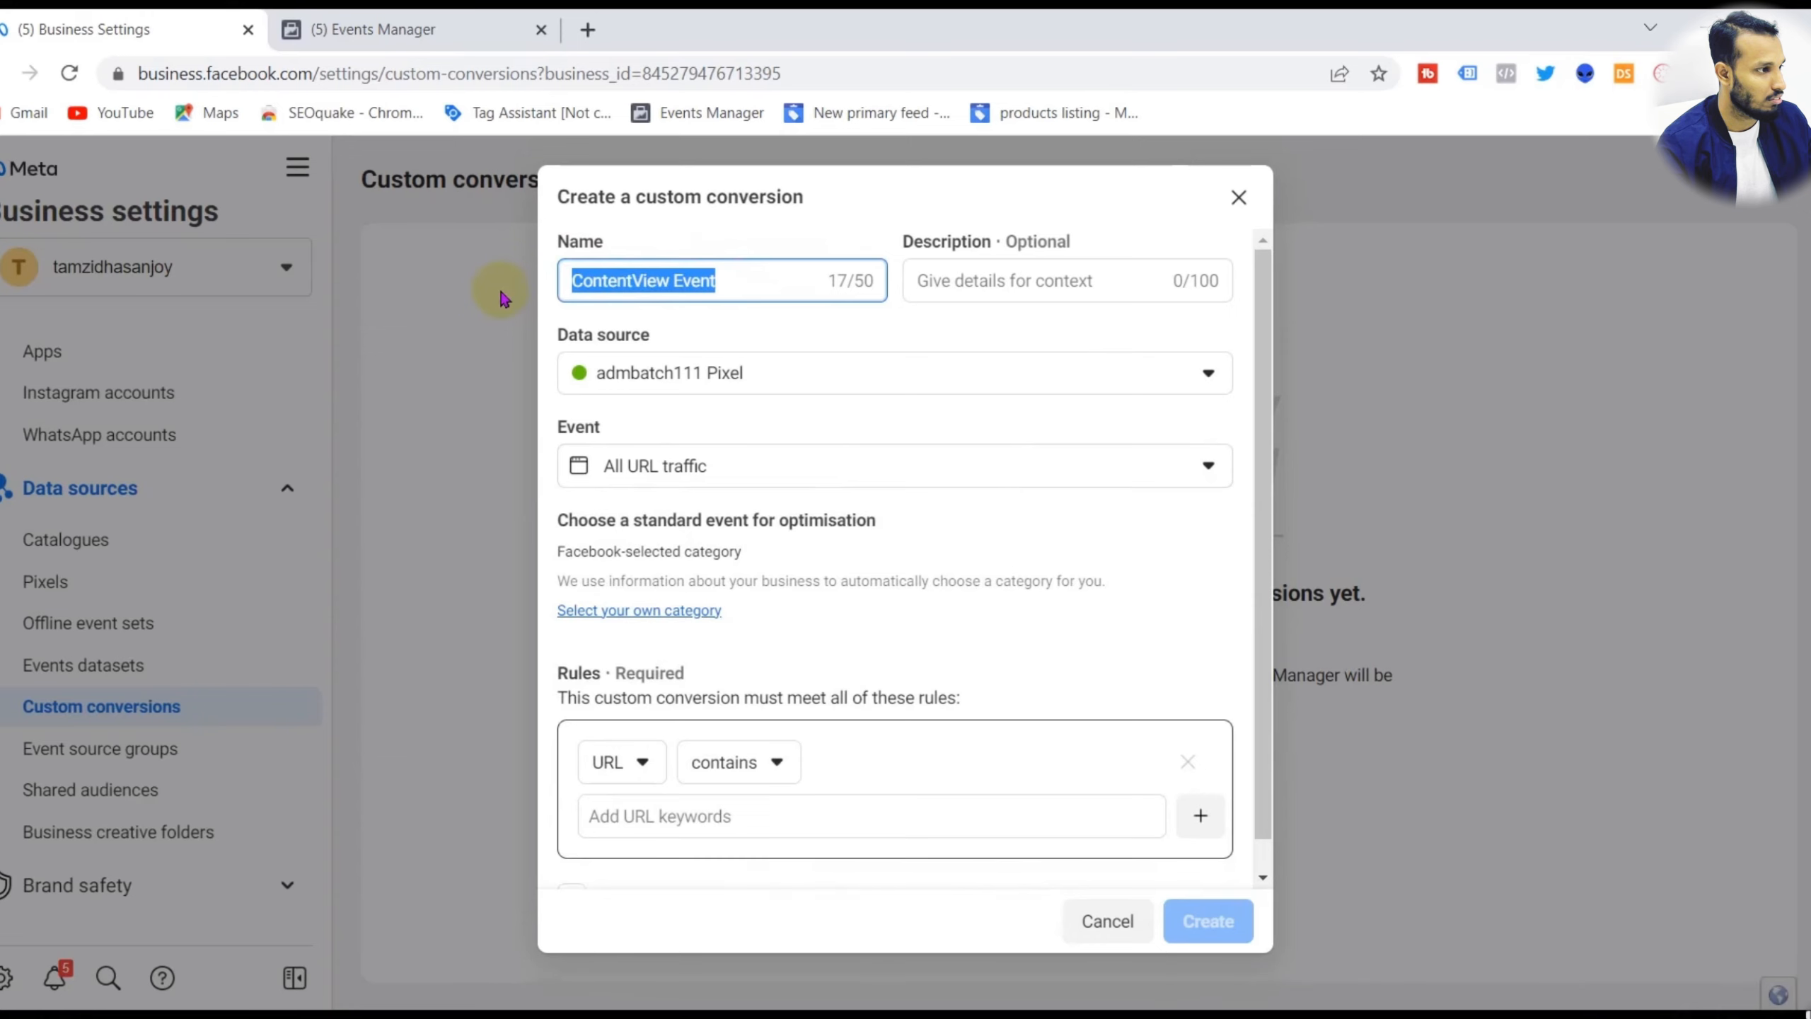
text(Website All Traffics)
scroll(1096, 500, down, 1)
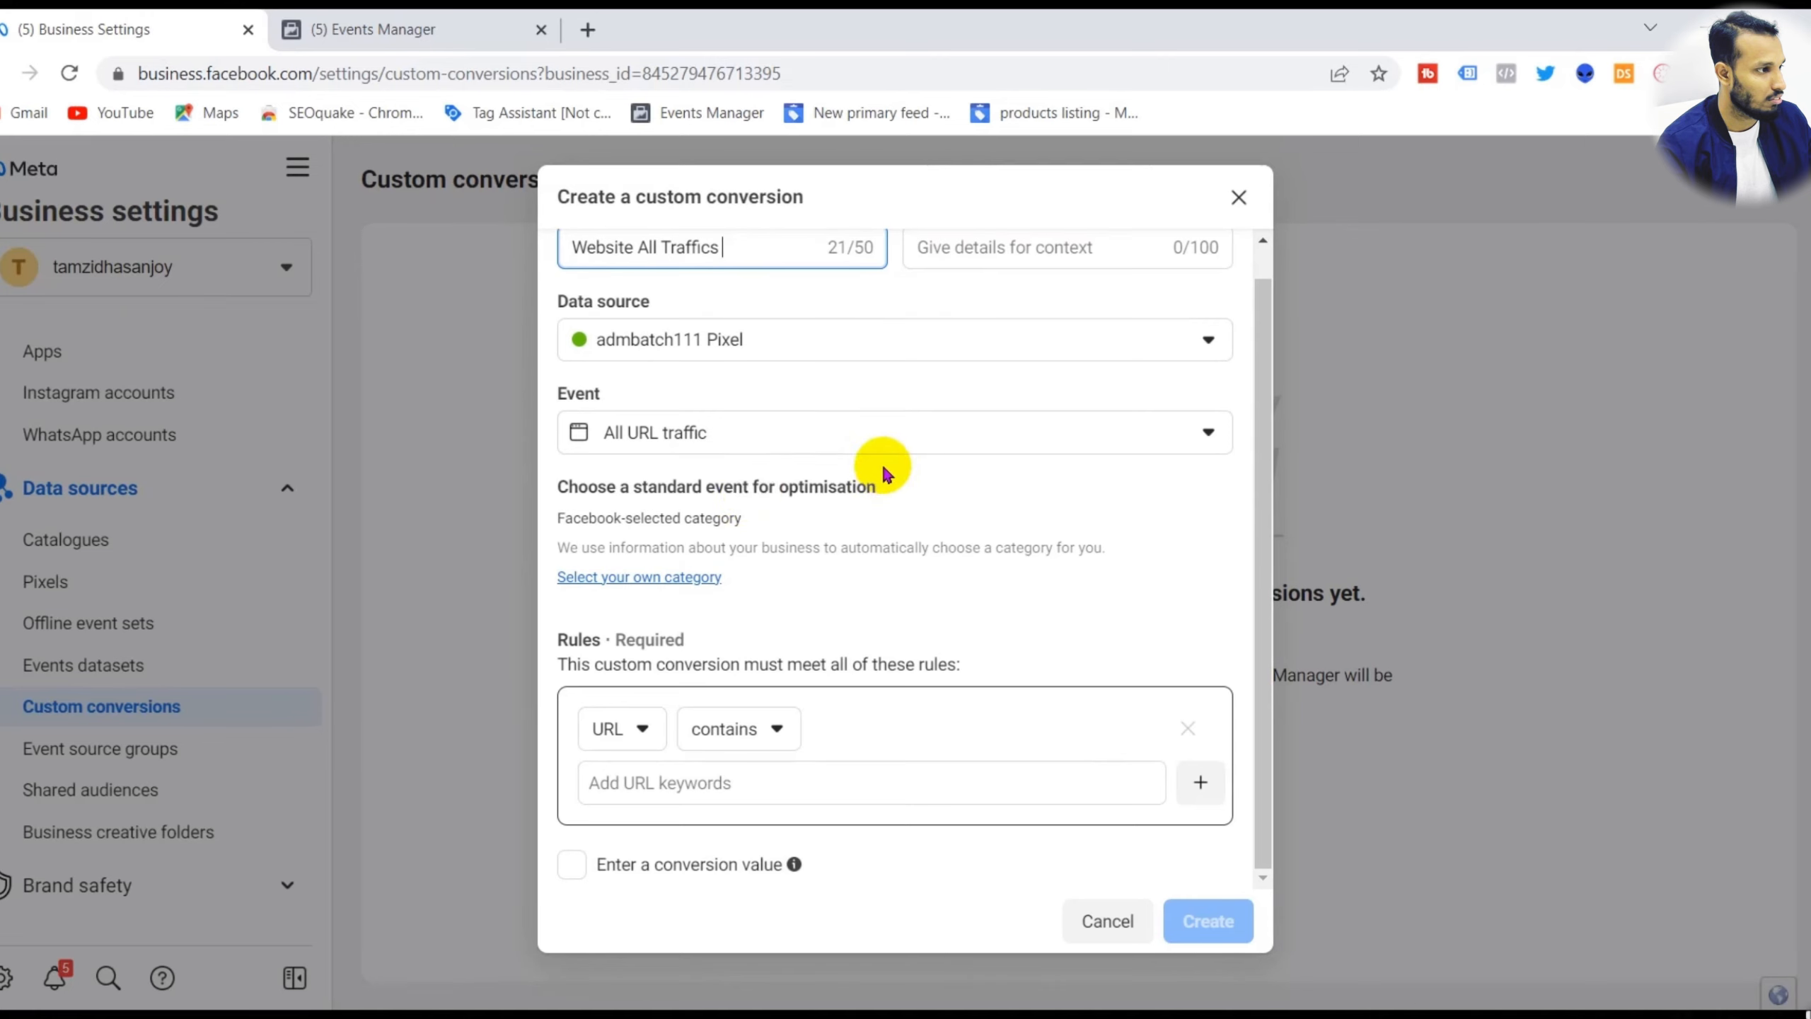
- Load the website dev-admbatch111.pantheonsite.io separately in the browser and copy its web address
click(588, 29)
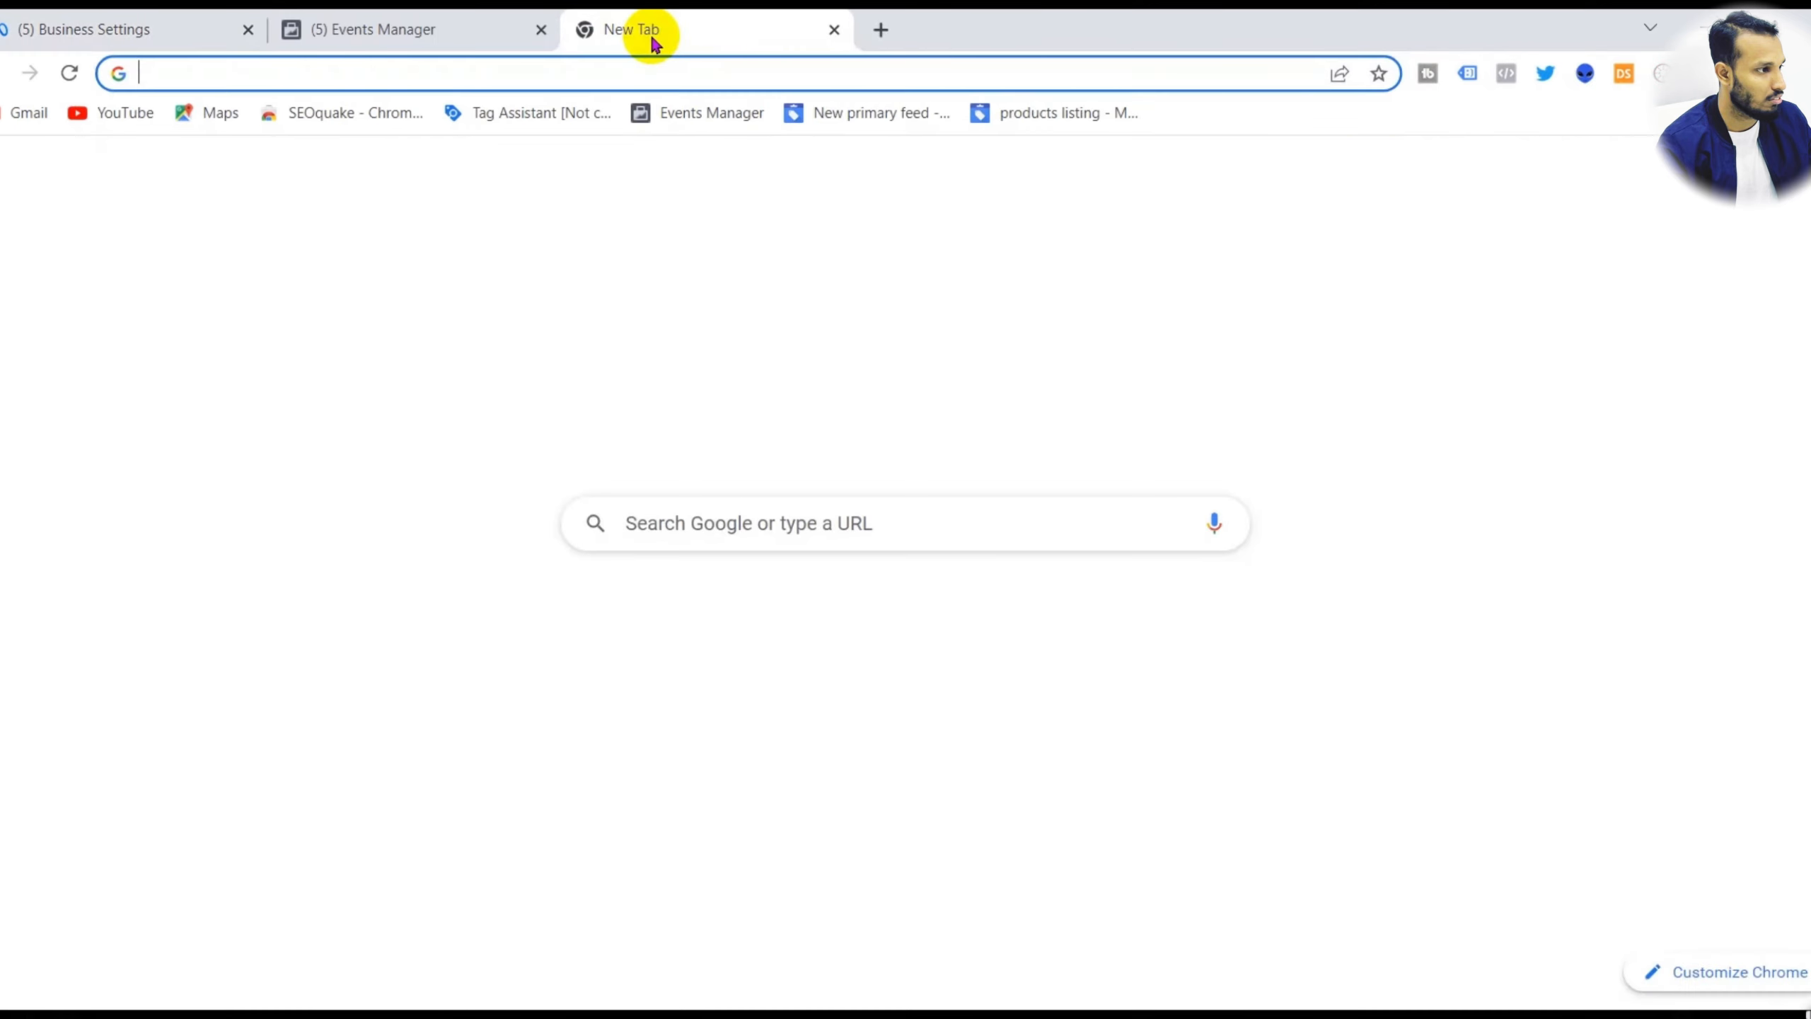
click(372, 29)
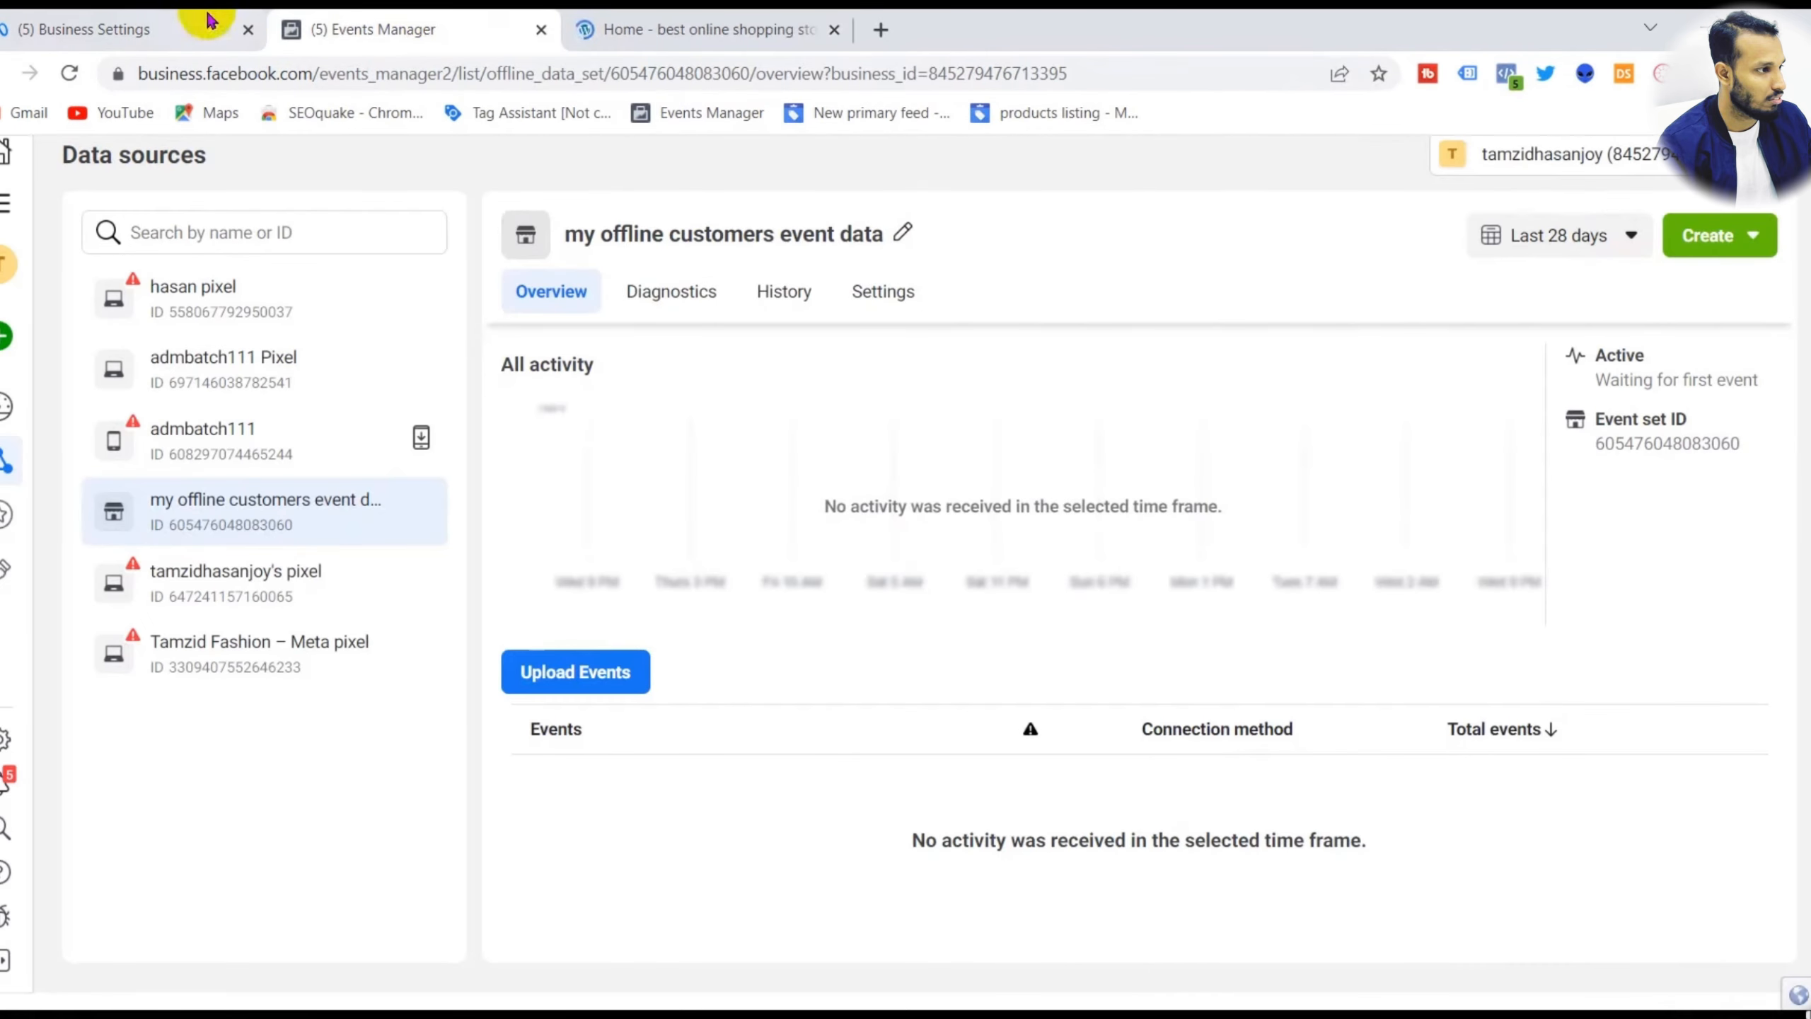
click(182, 25)
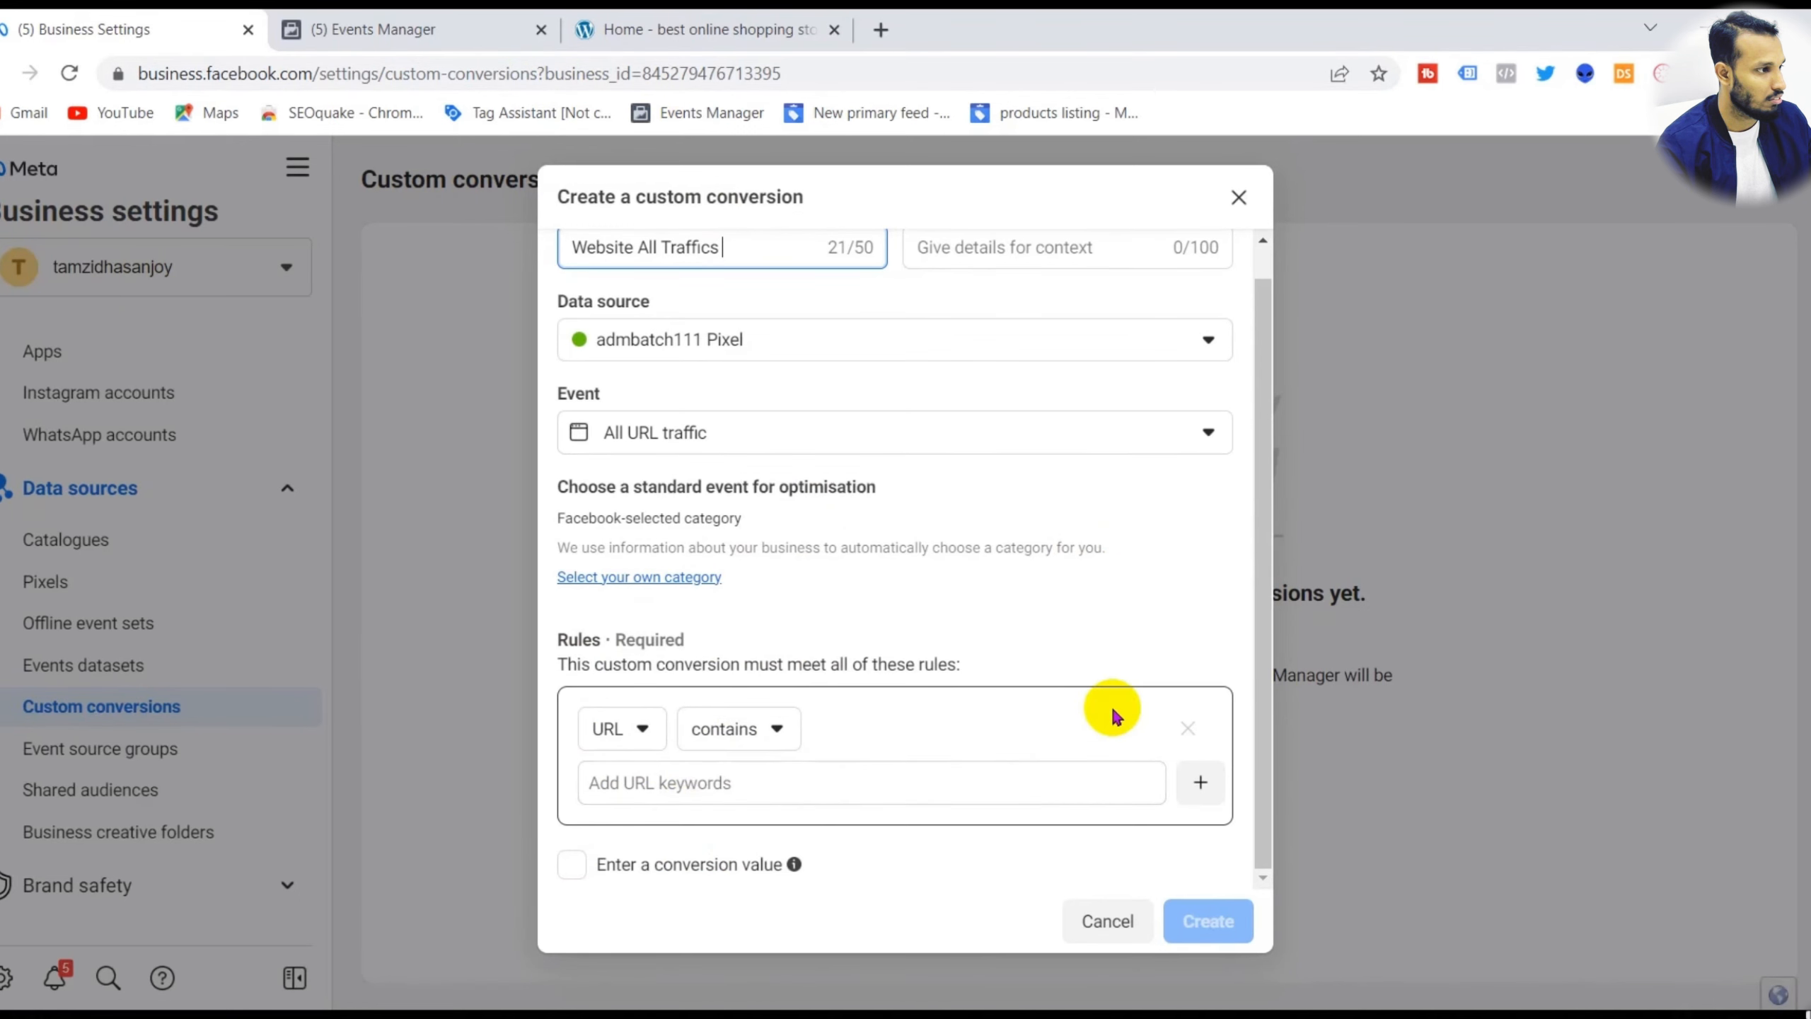
click(744, 17)
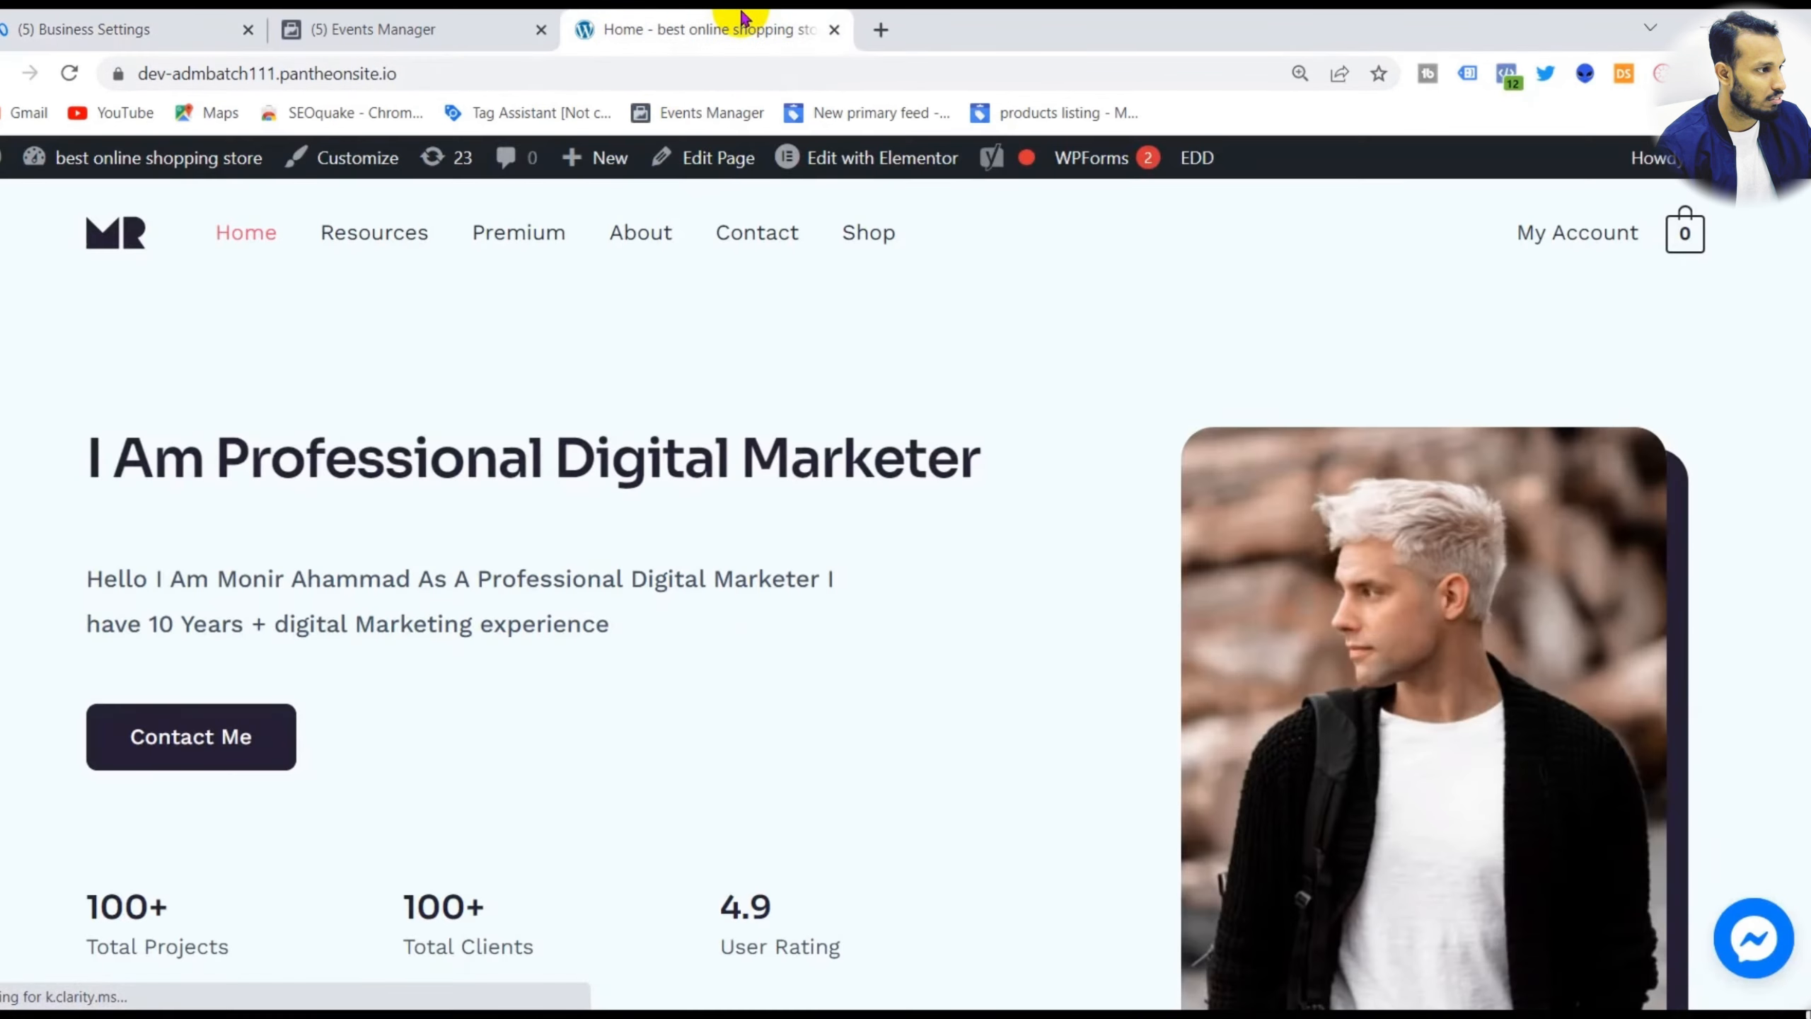
click(323, 74)
right_click(324, 74)
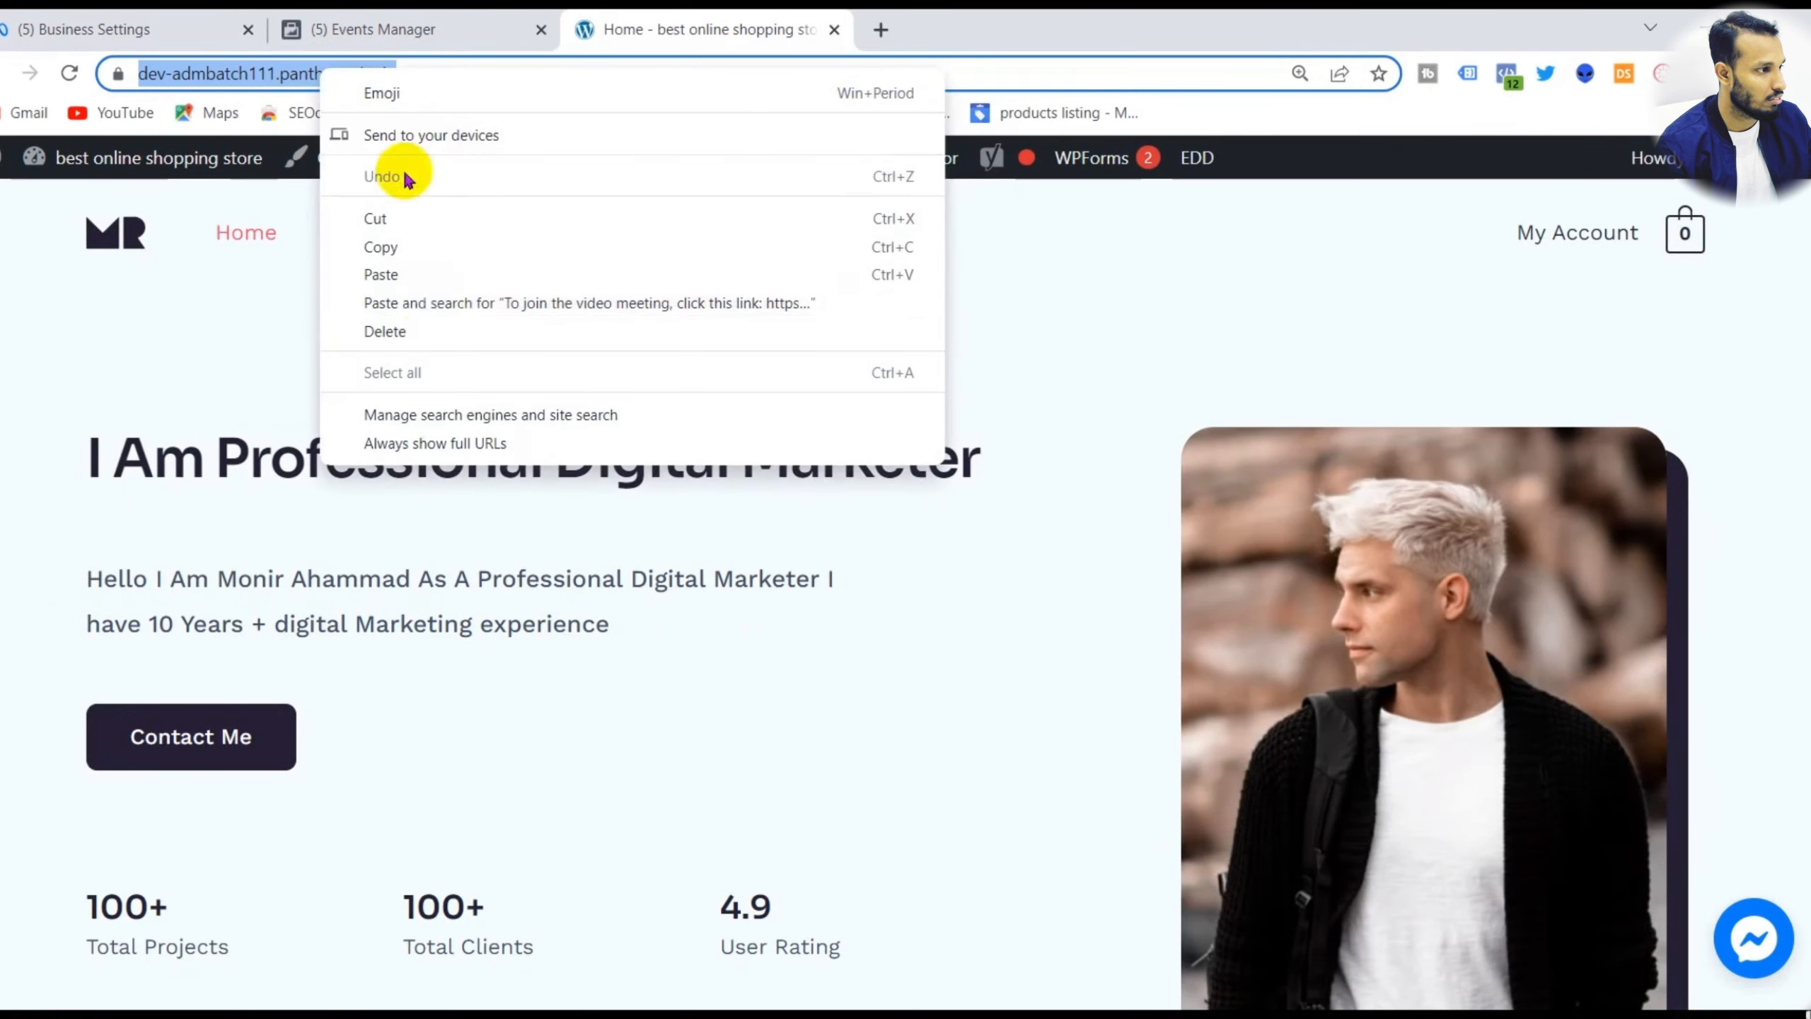
click(421, 242)
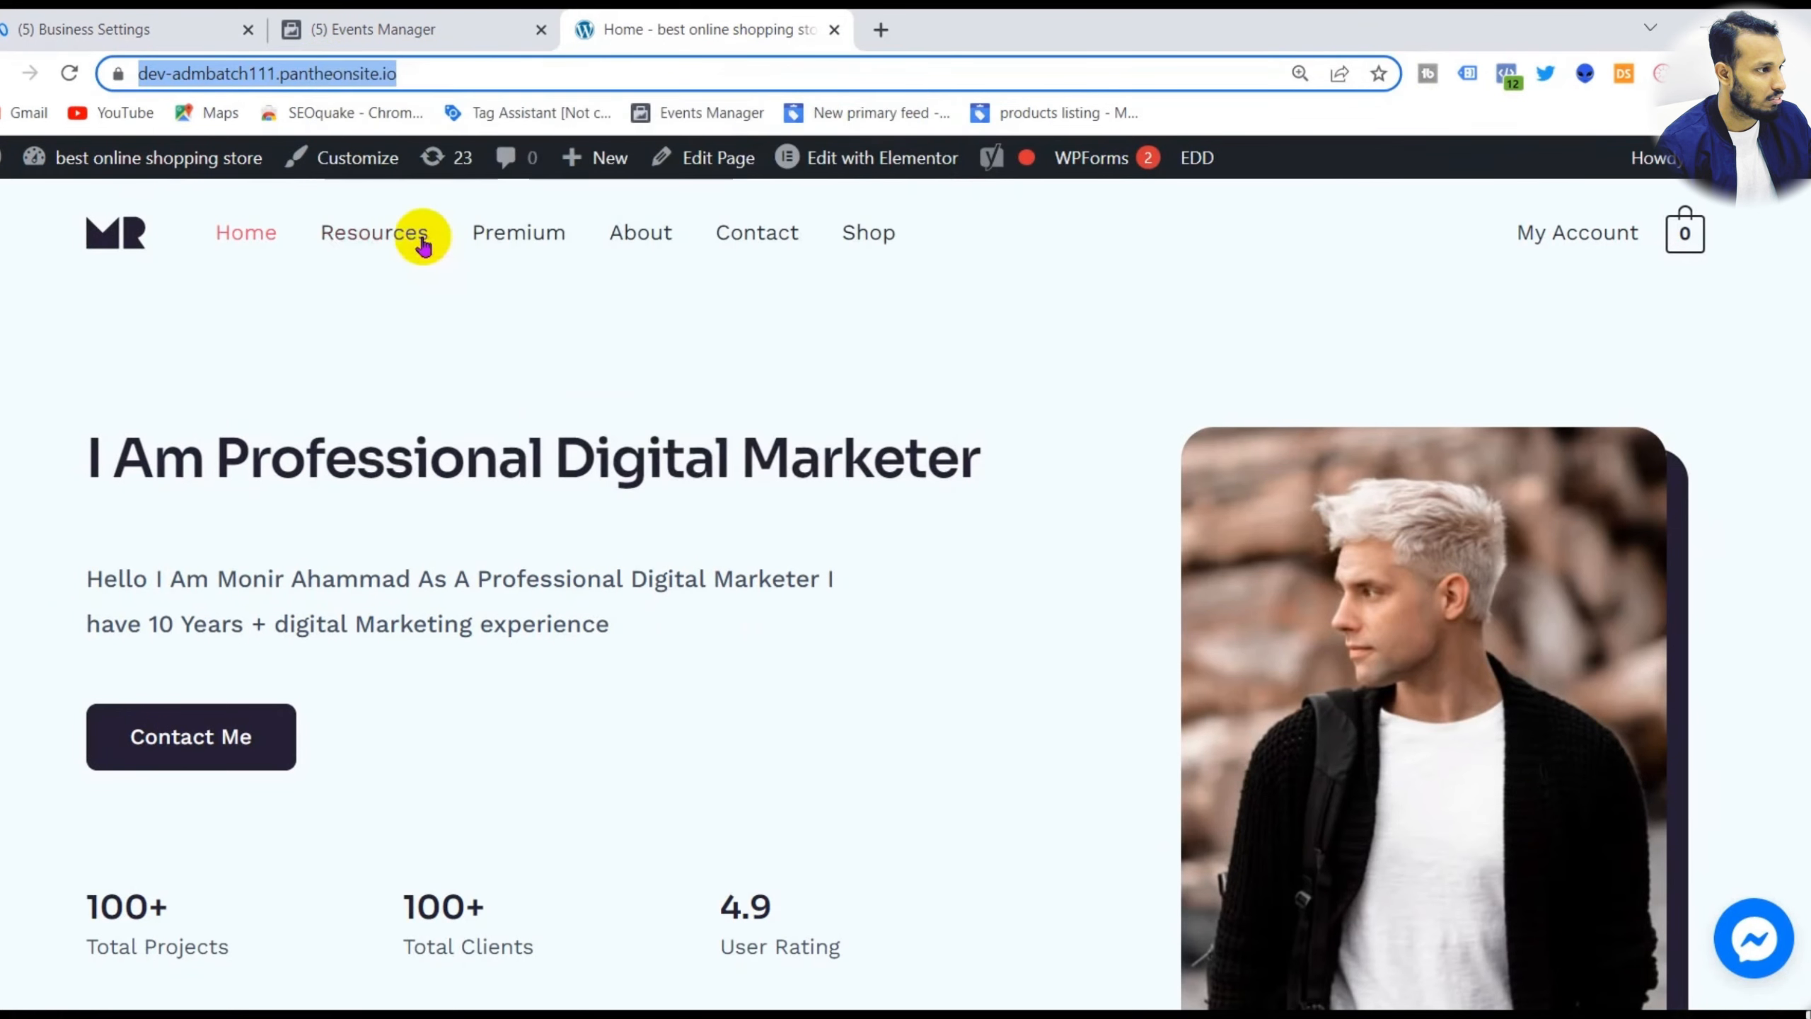
click(435, 24)
click(163, 24)
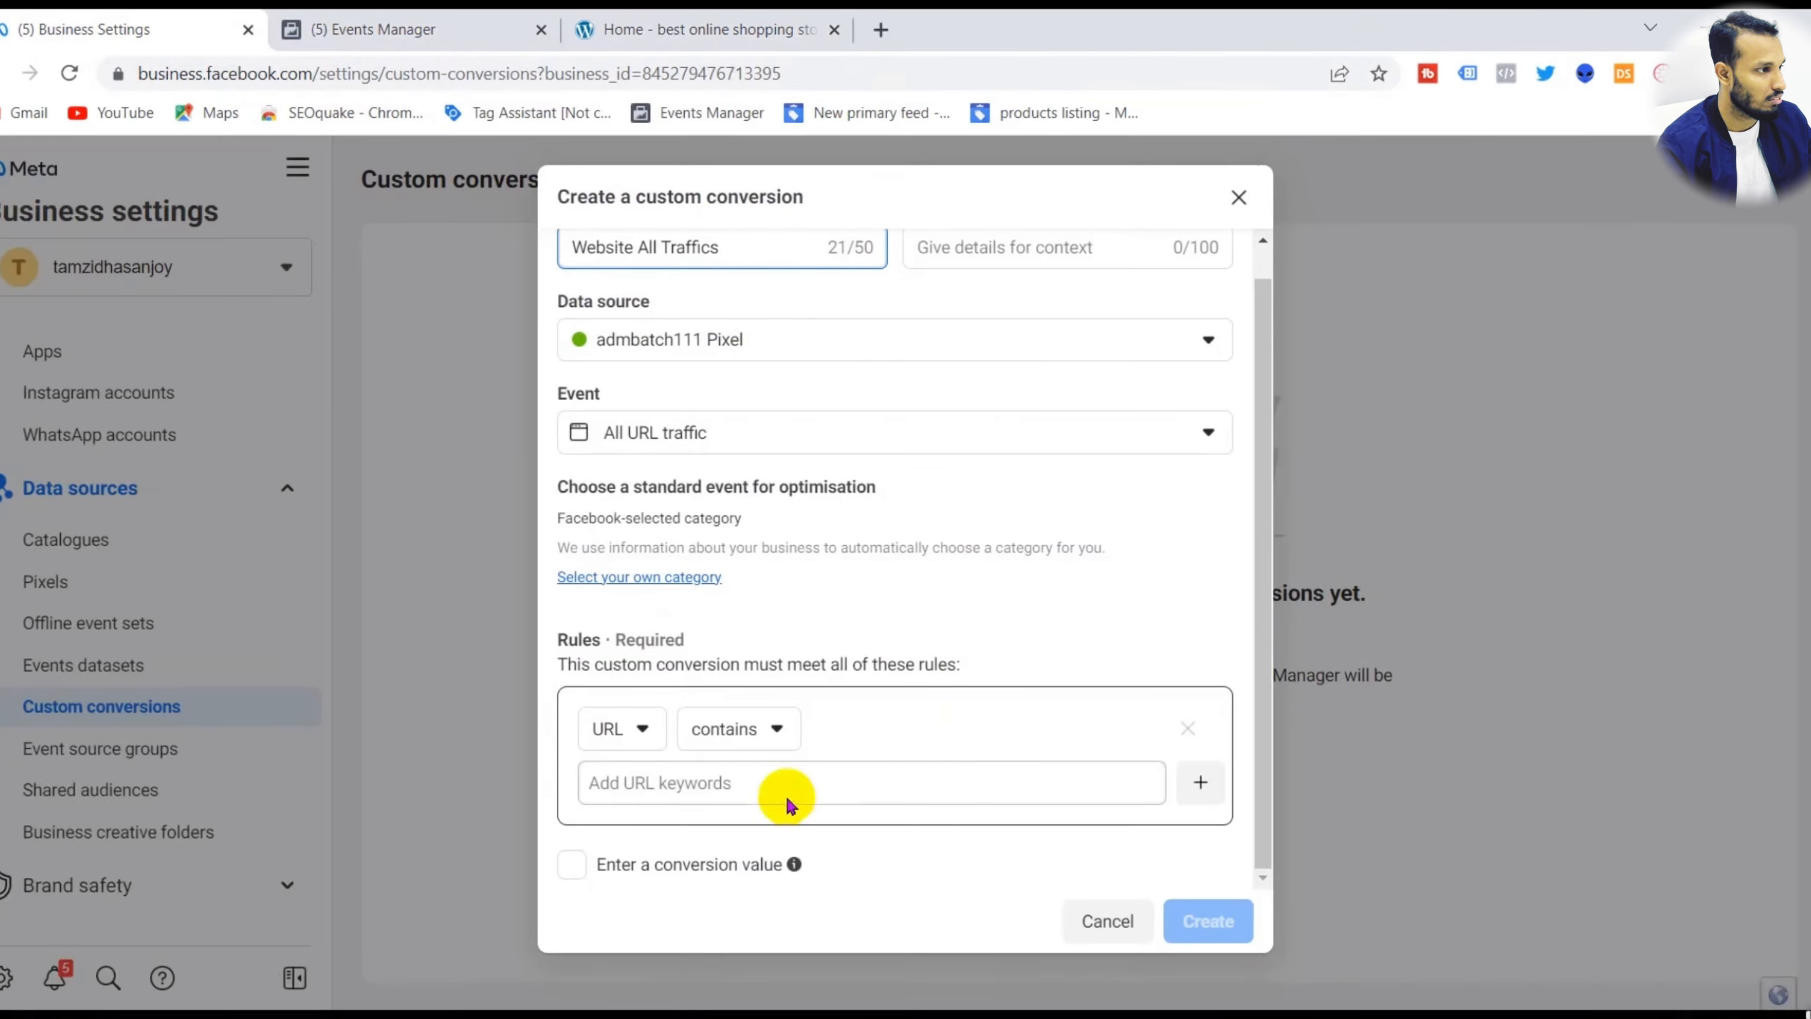
click(608, 729)
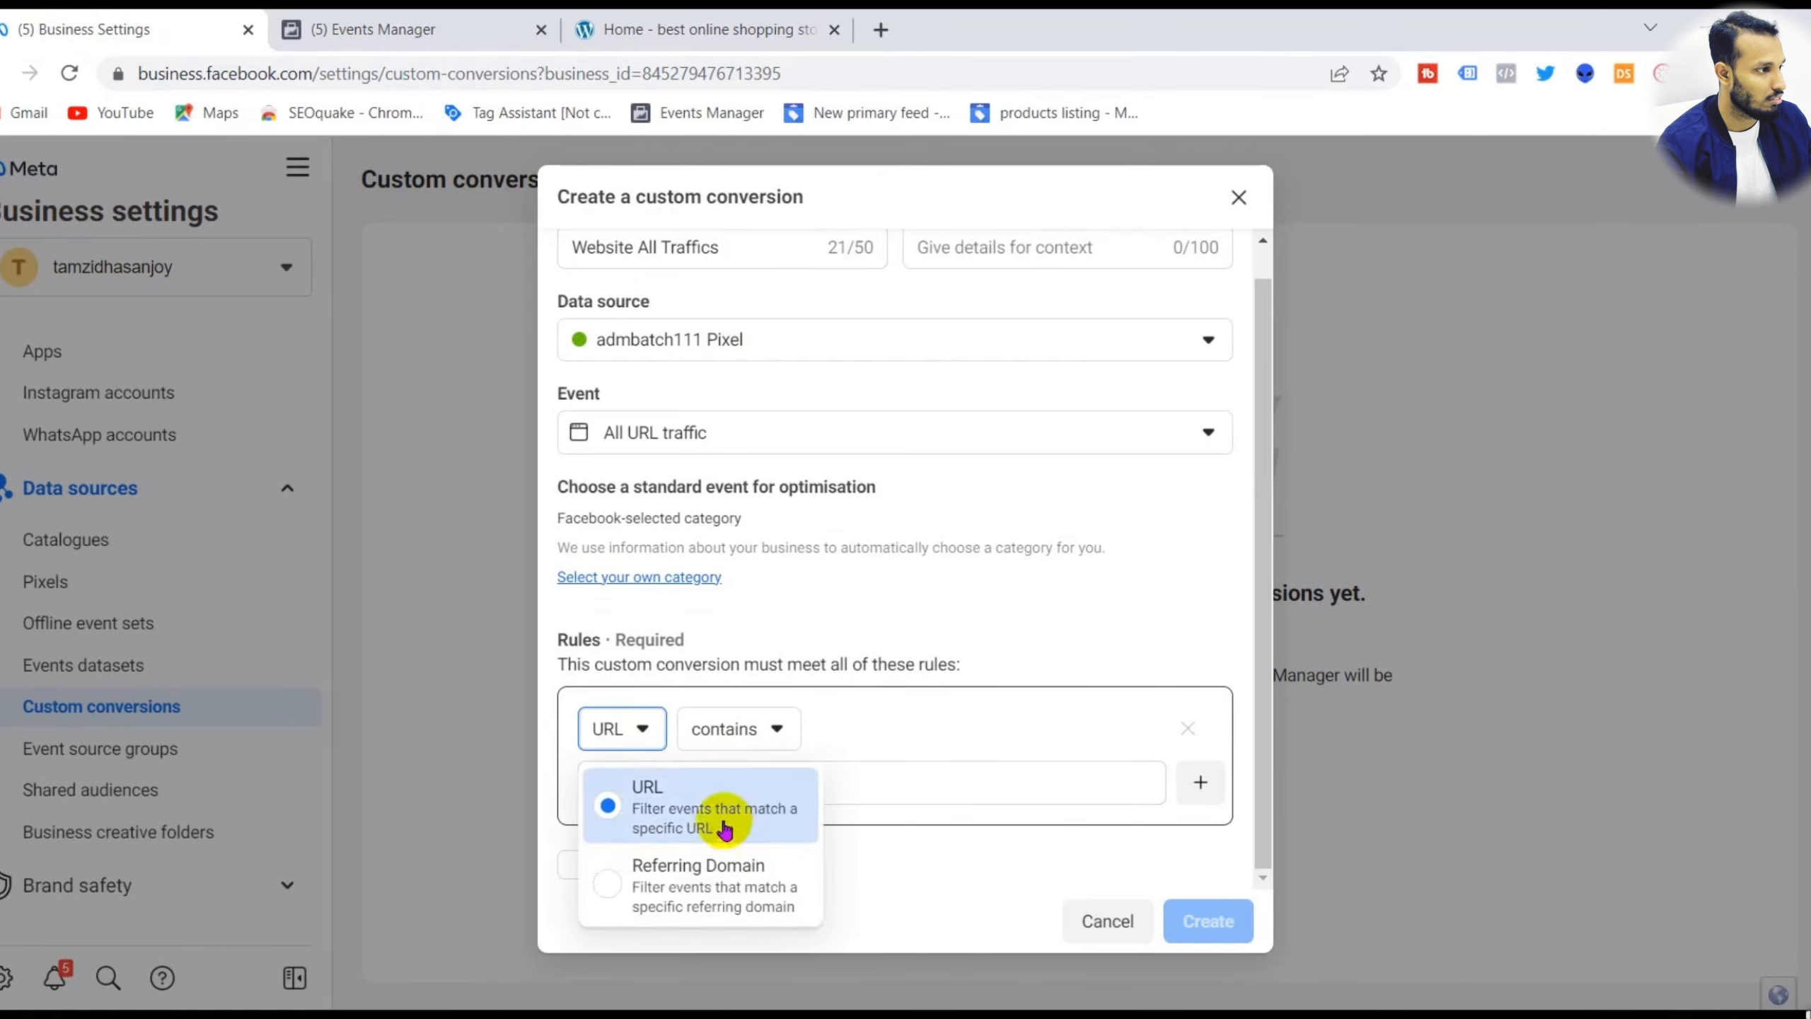
click(725, 828)
click(735, 728)
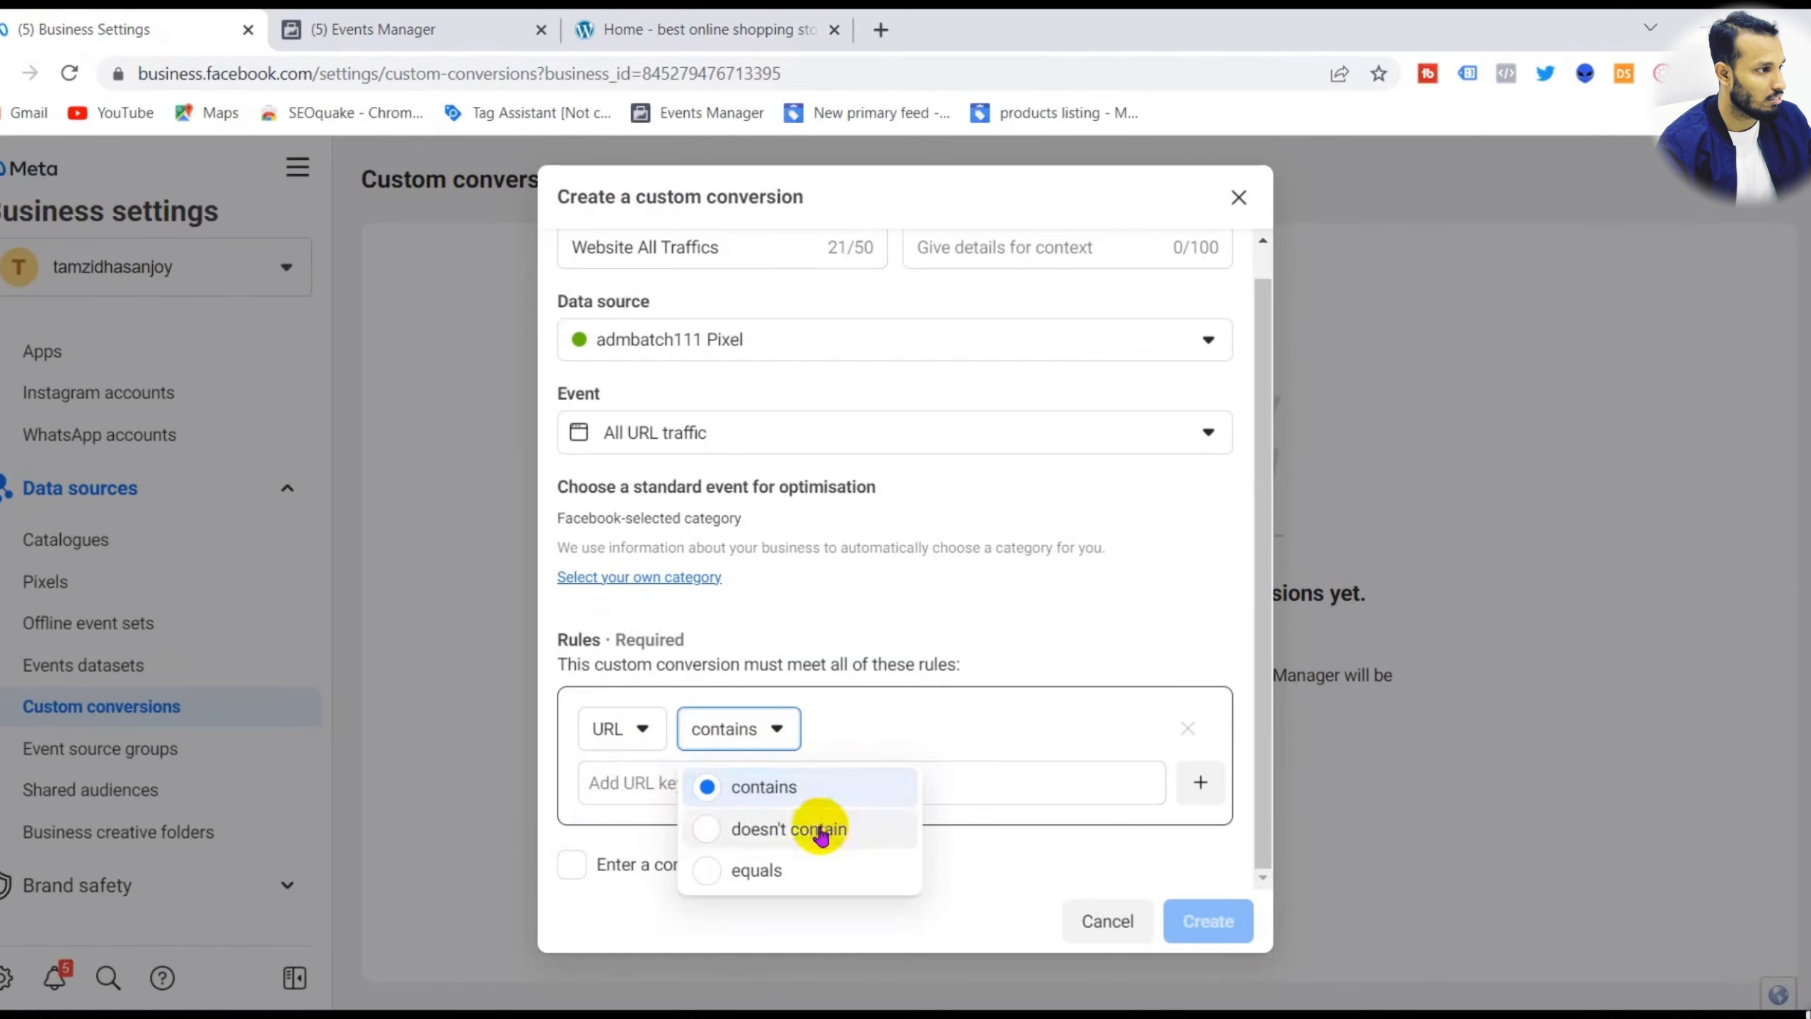
click(808, 787)
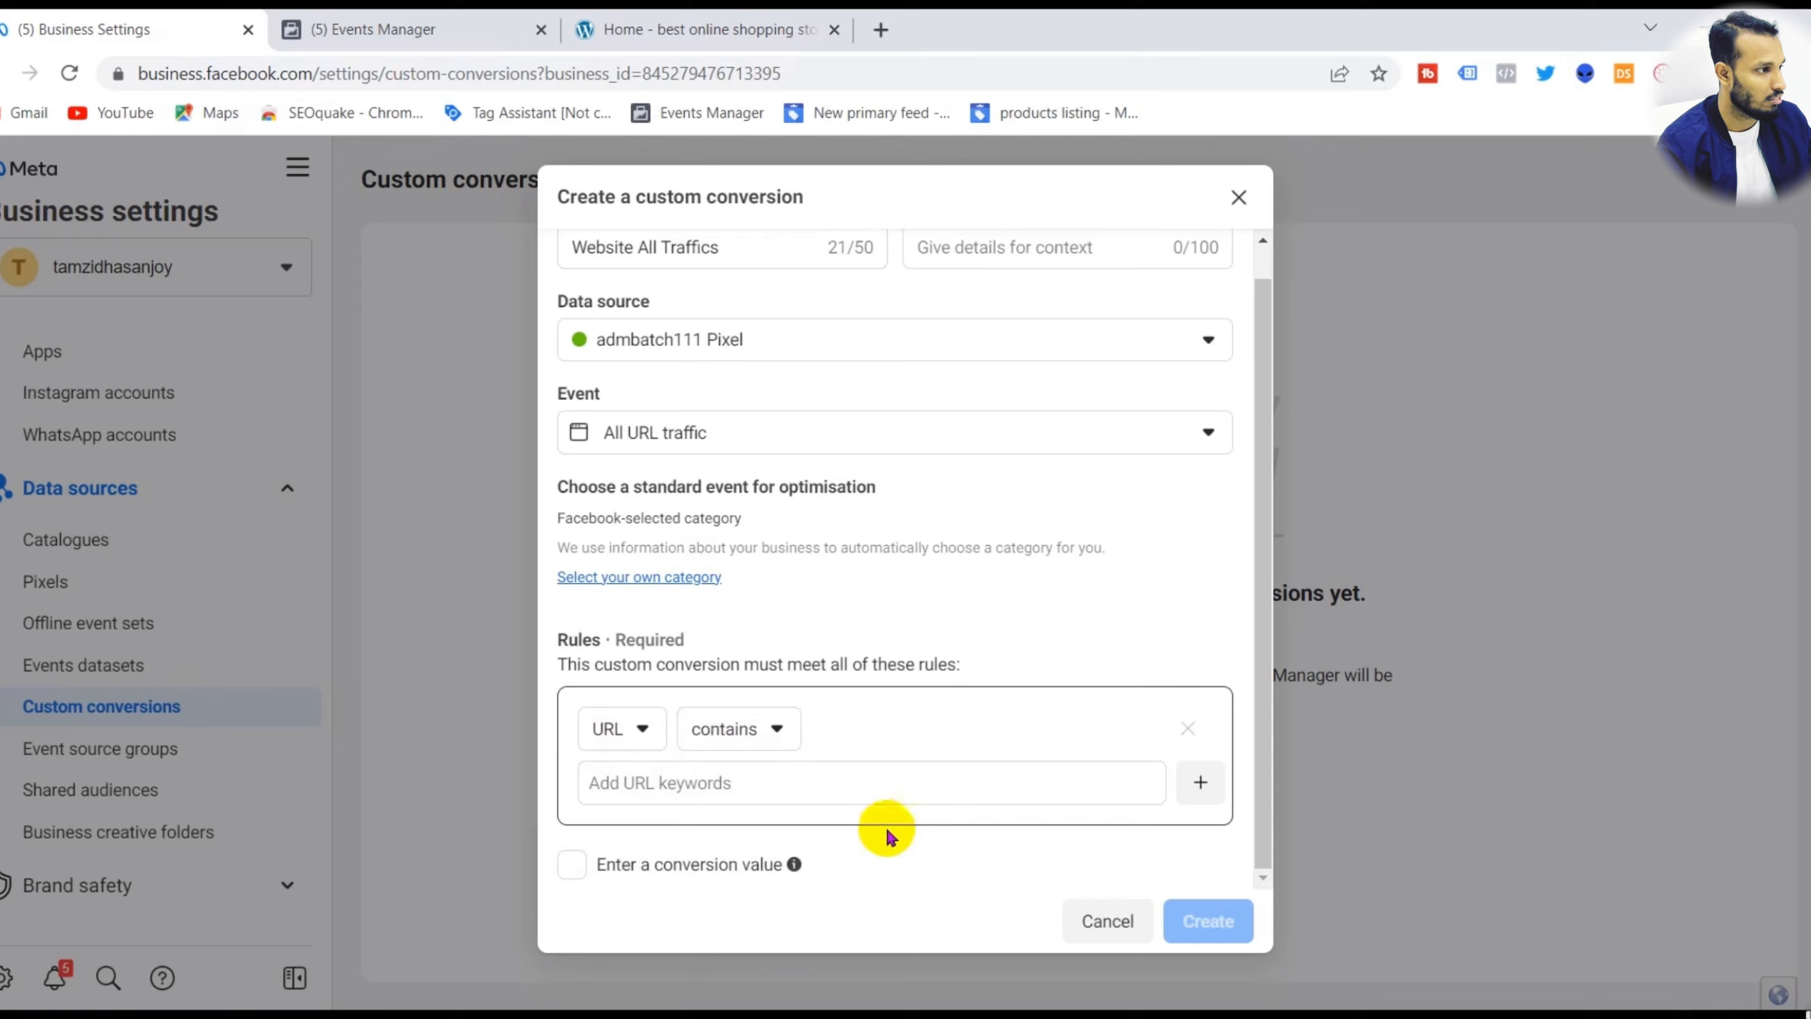
click(801, 788)
key(ctrl+v)
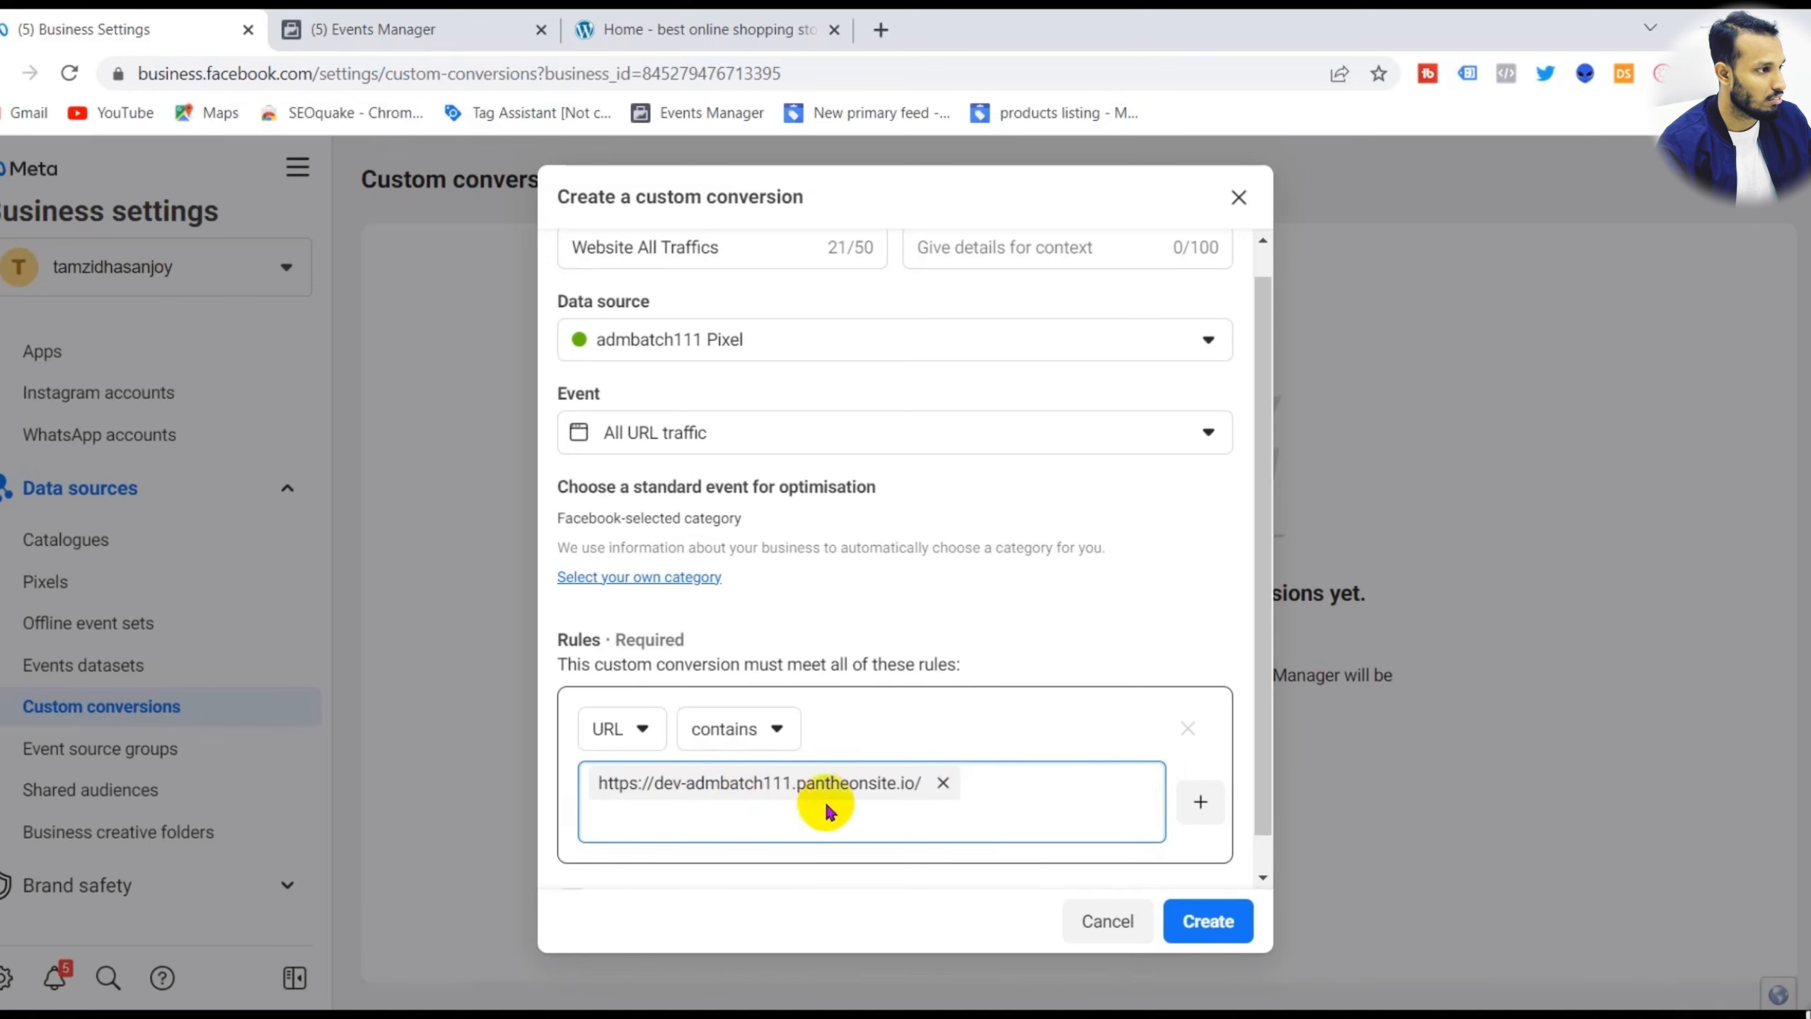
- Open the website's Shop page, copy its web address and paste it into a new Notepad document
click(715, 27)
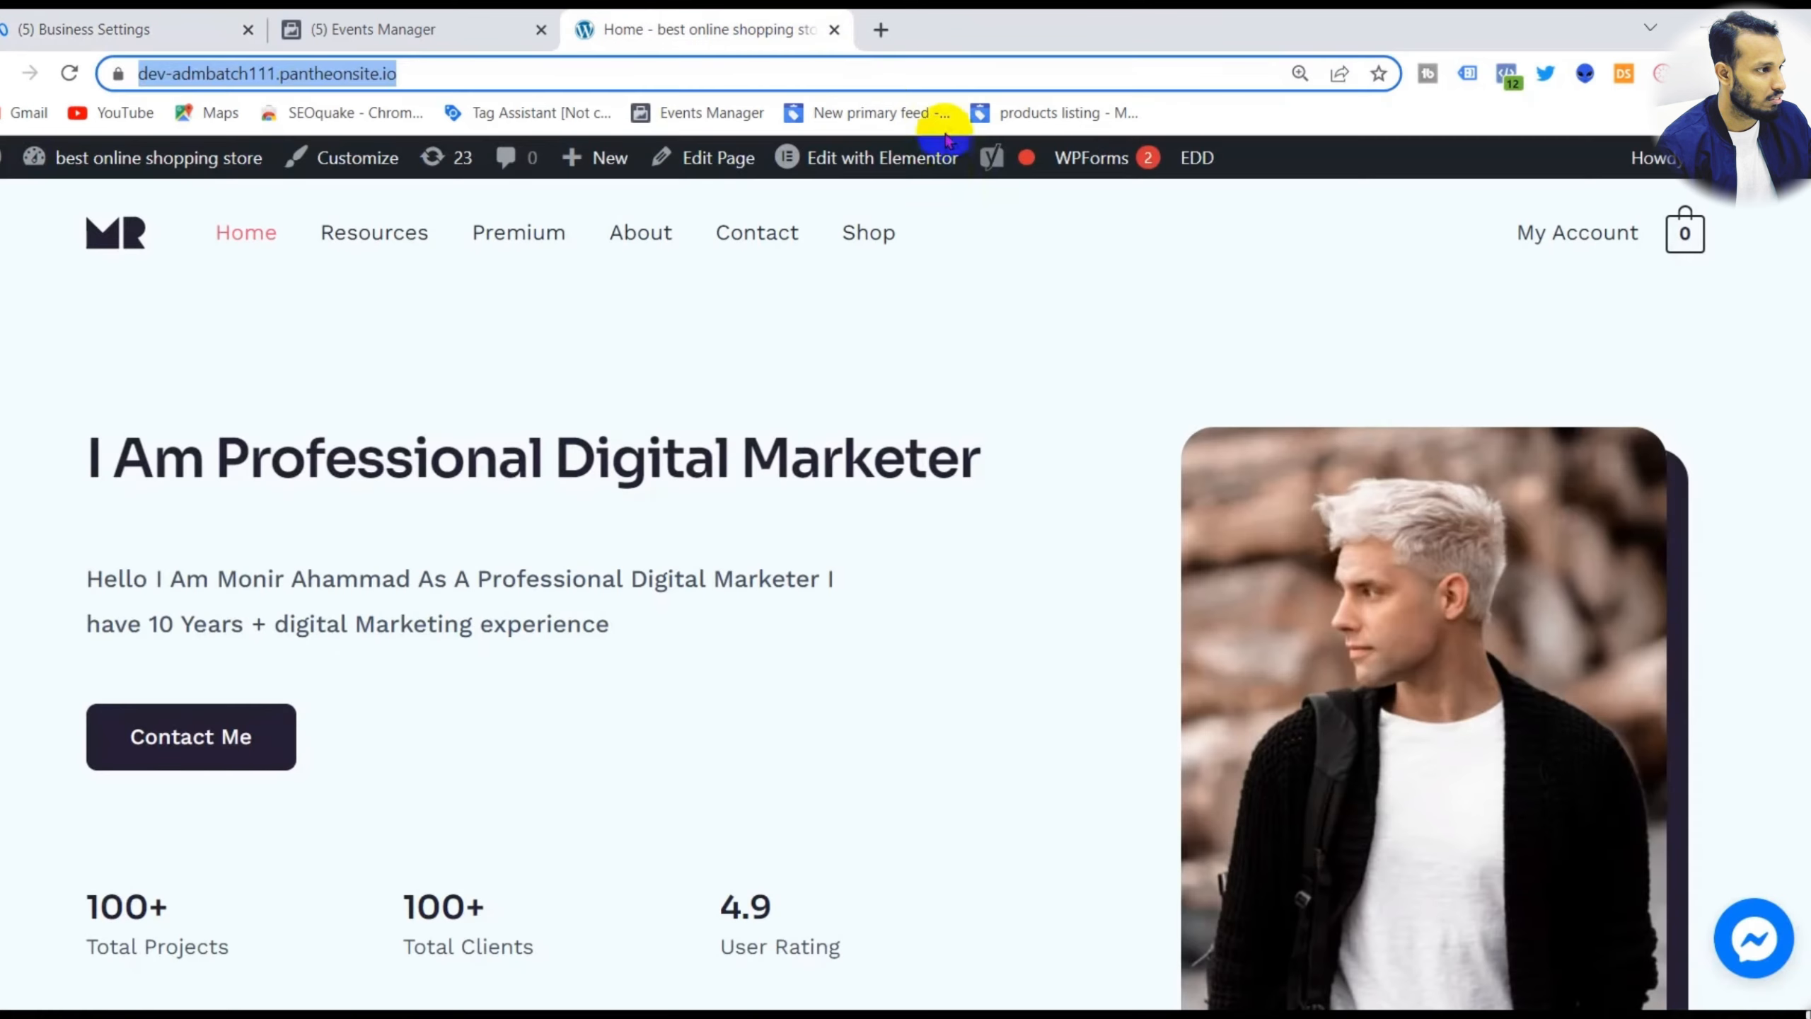
click(869, 232)
click(380, 76)
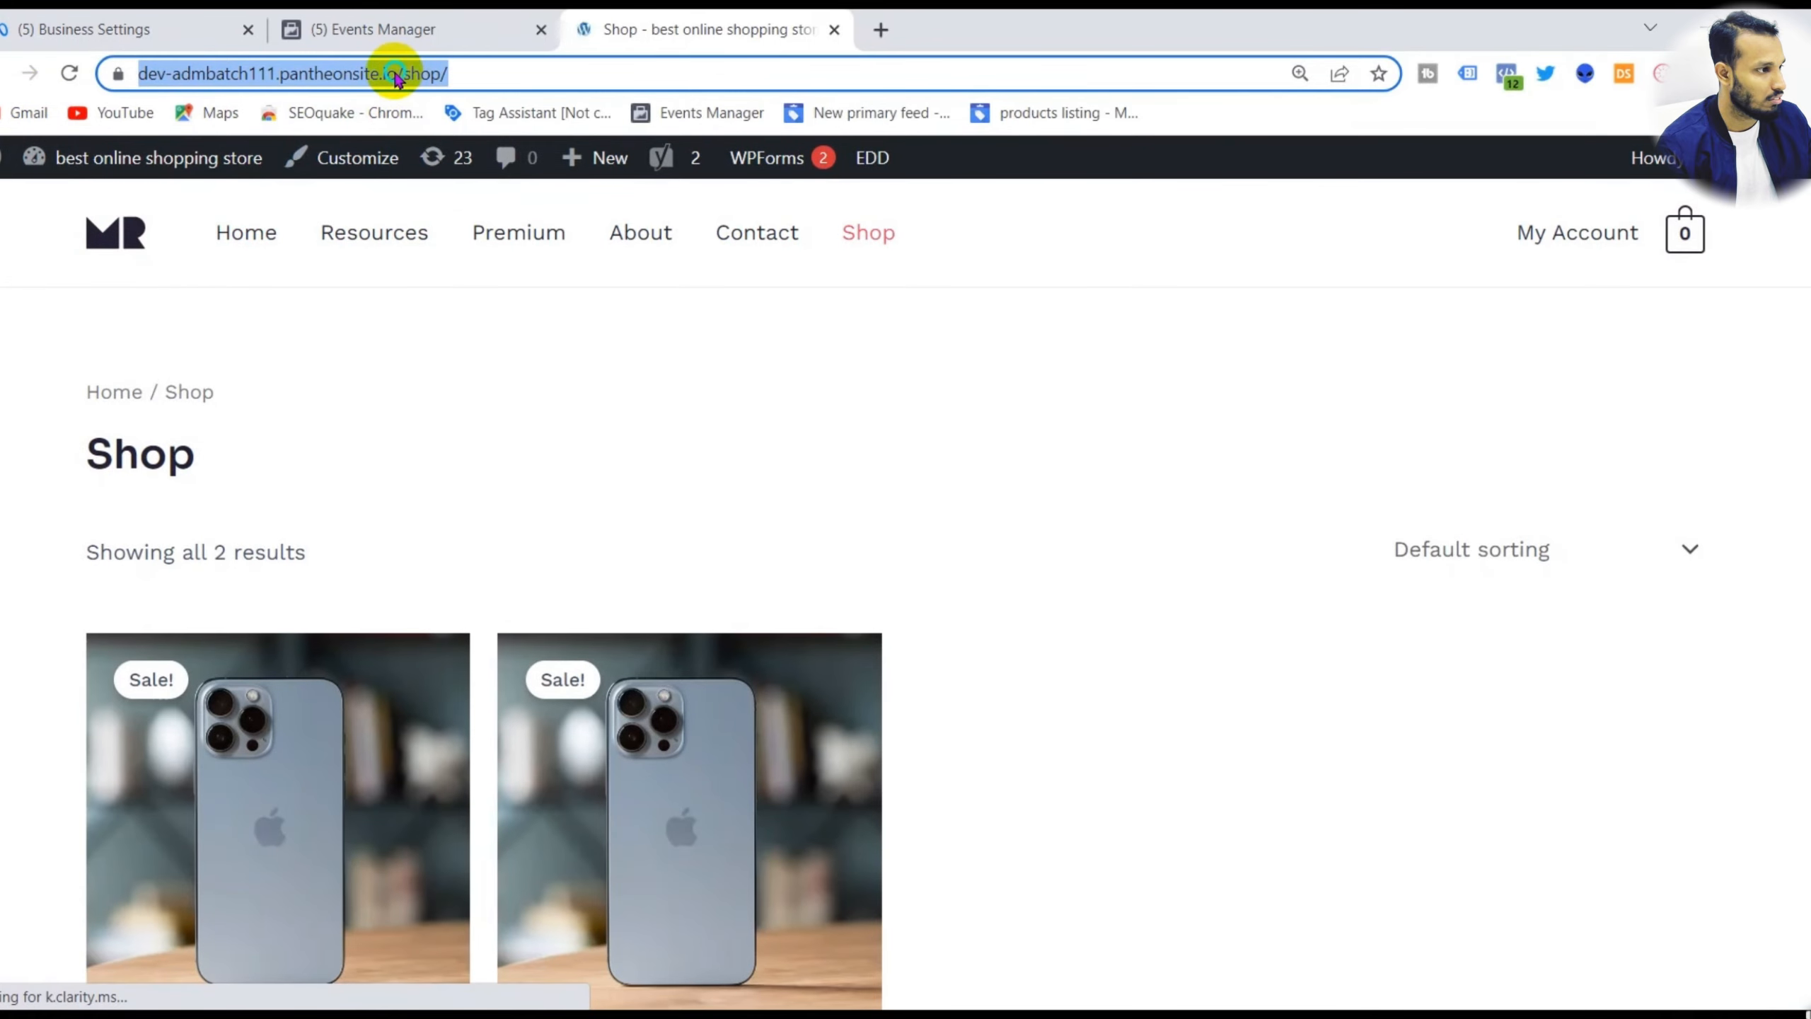
right_click(406, 73)
click(514, 246)
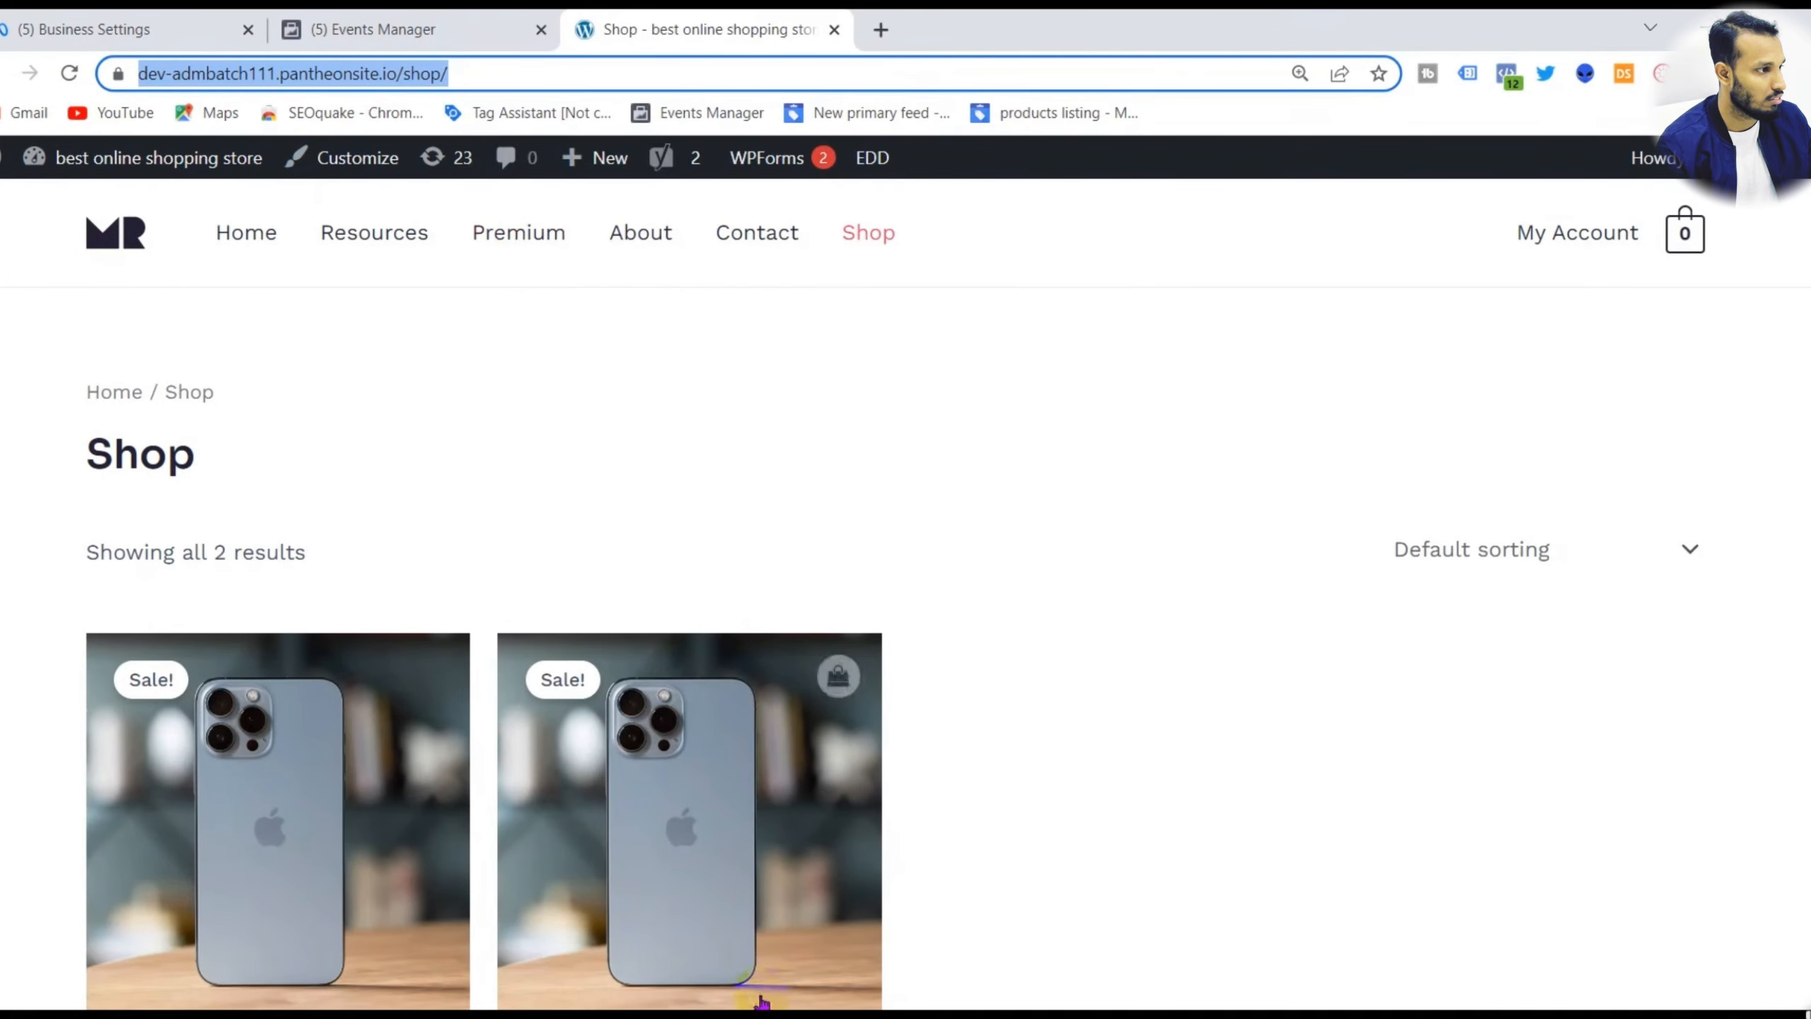
key(super+s)
text(note)
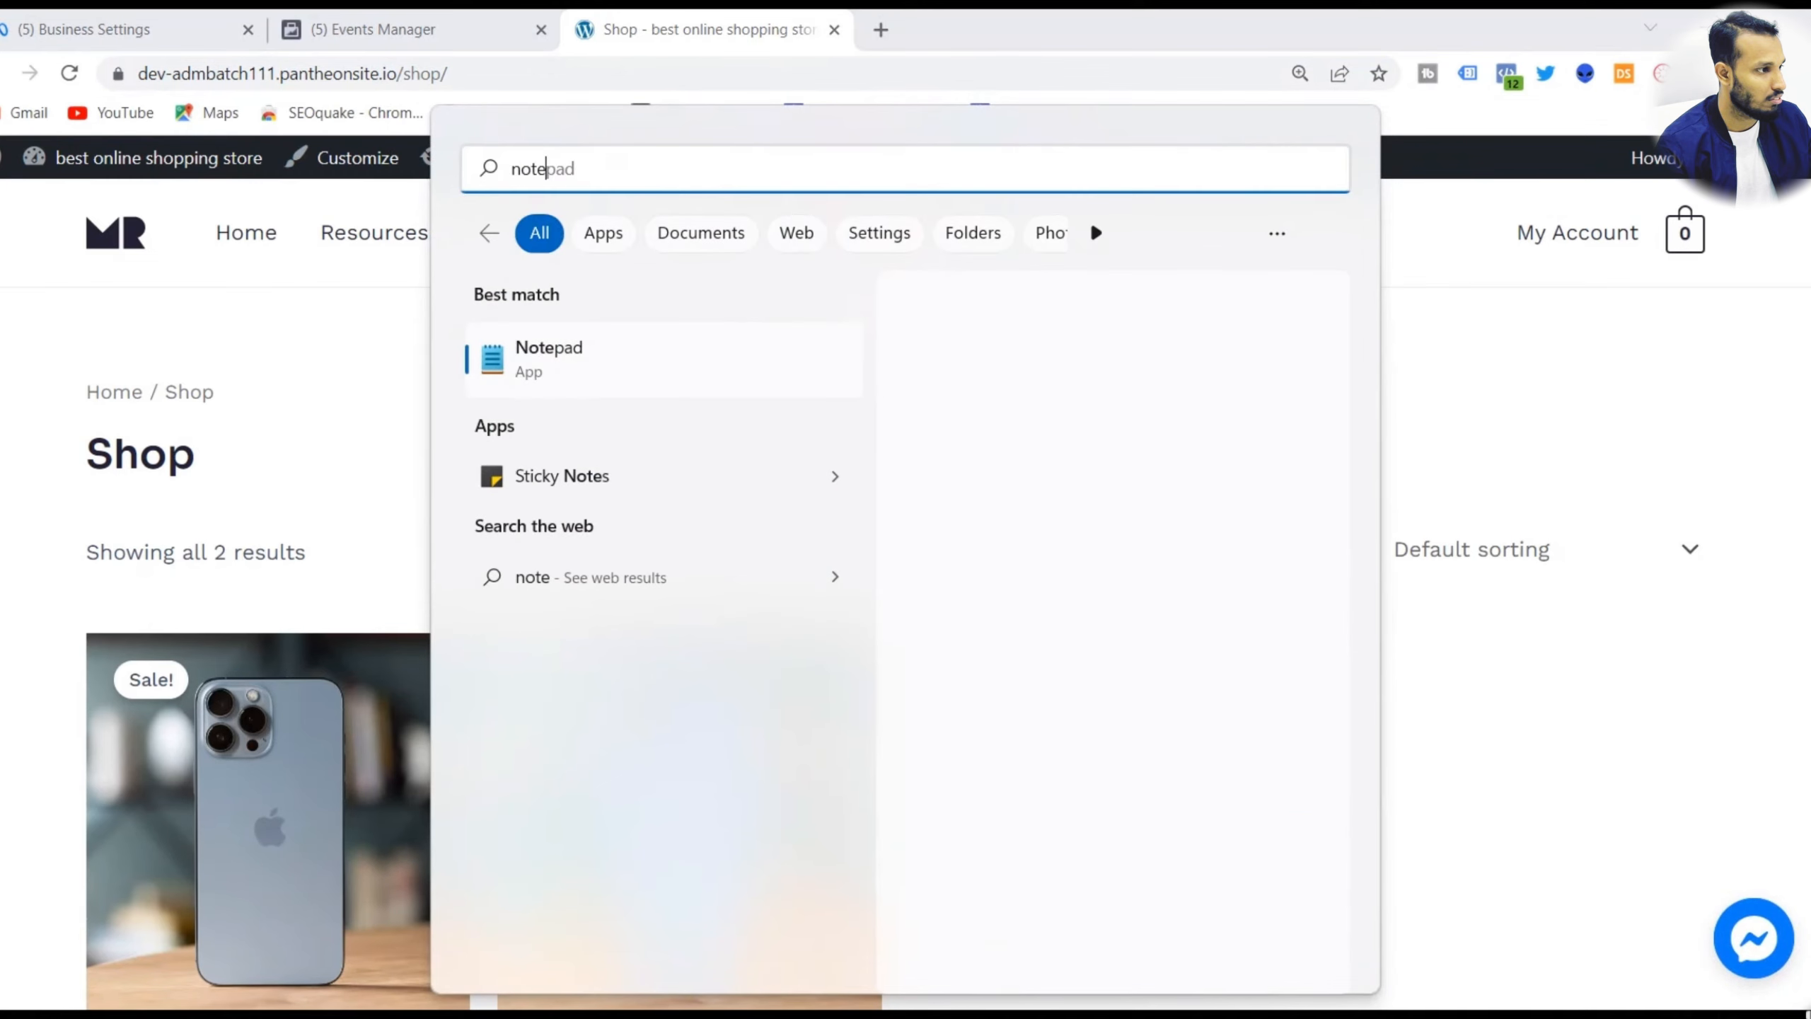
click(677, 362)
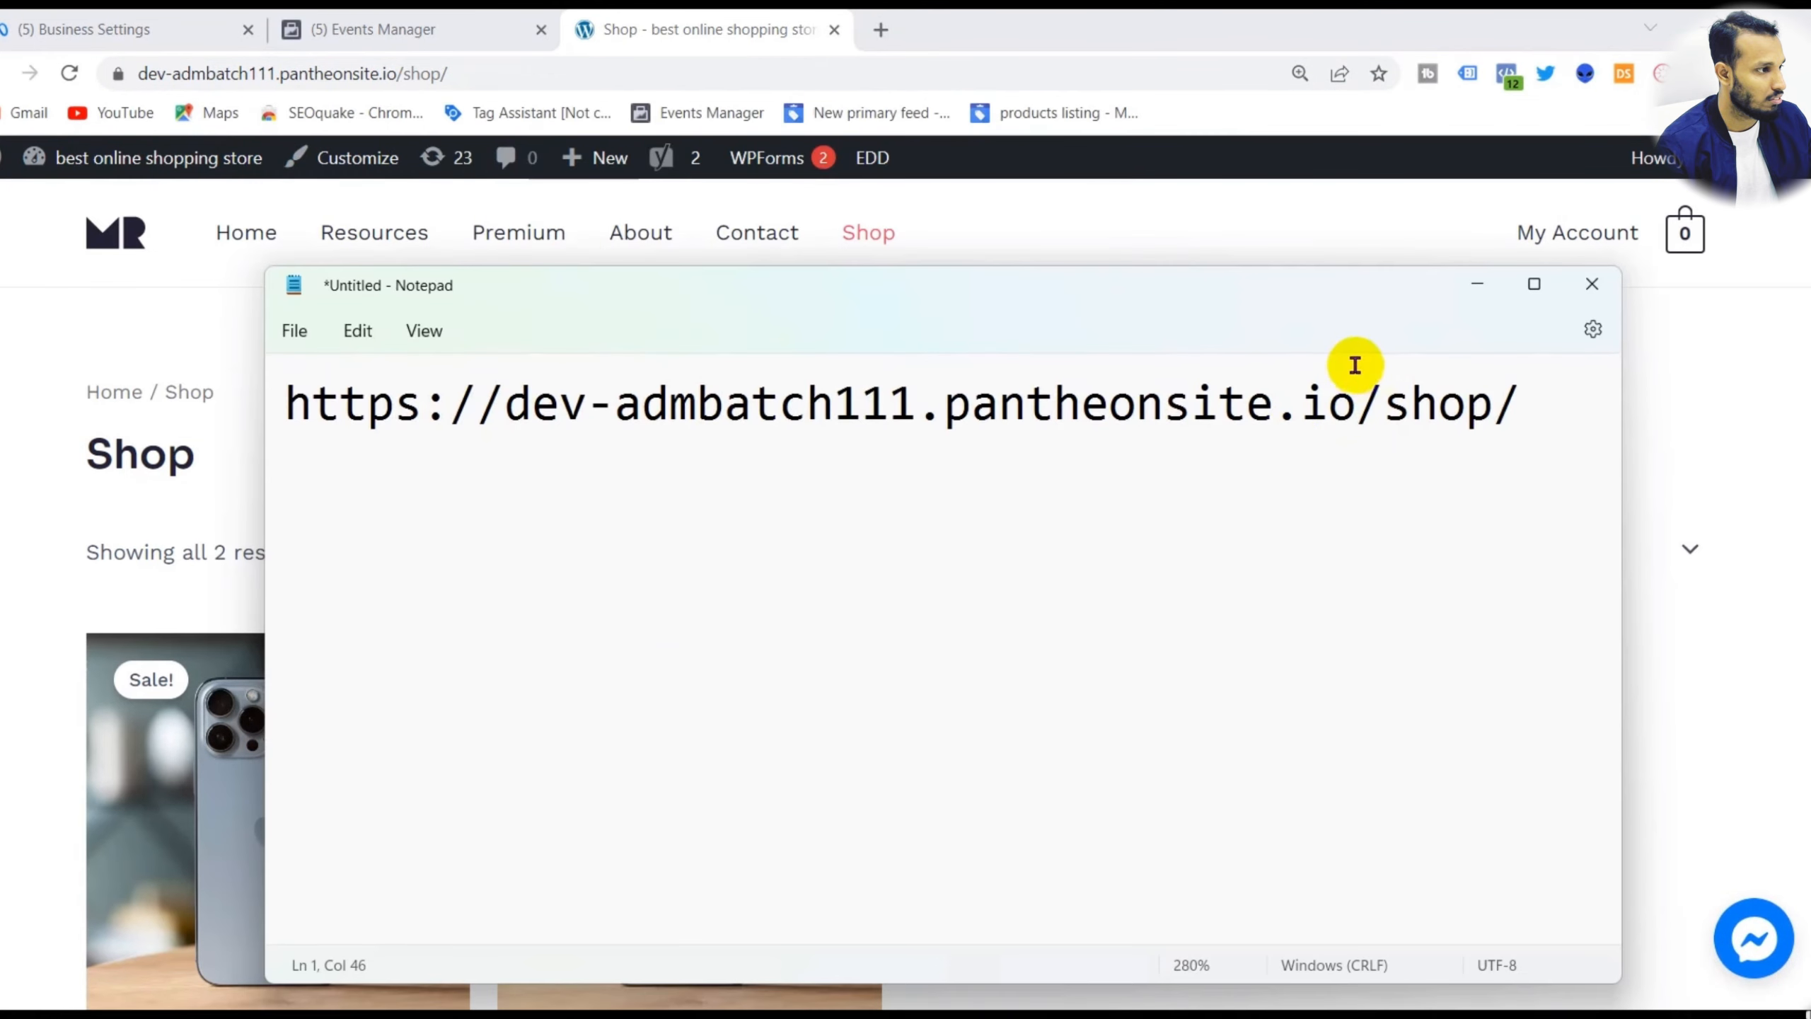
click(1365, 391)
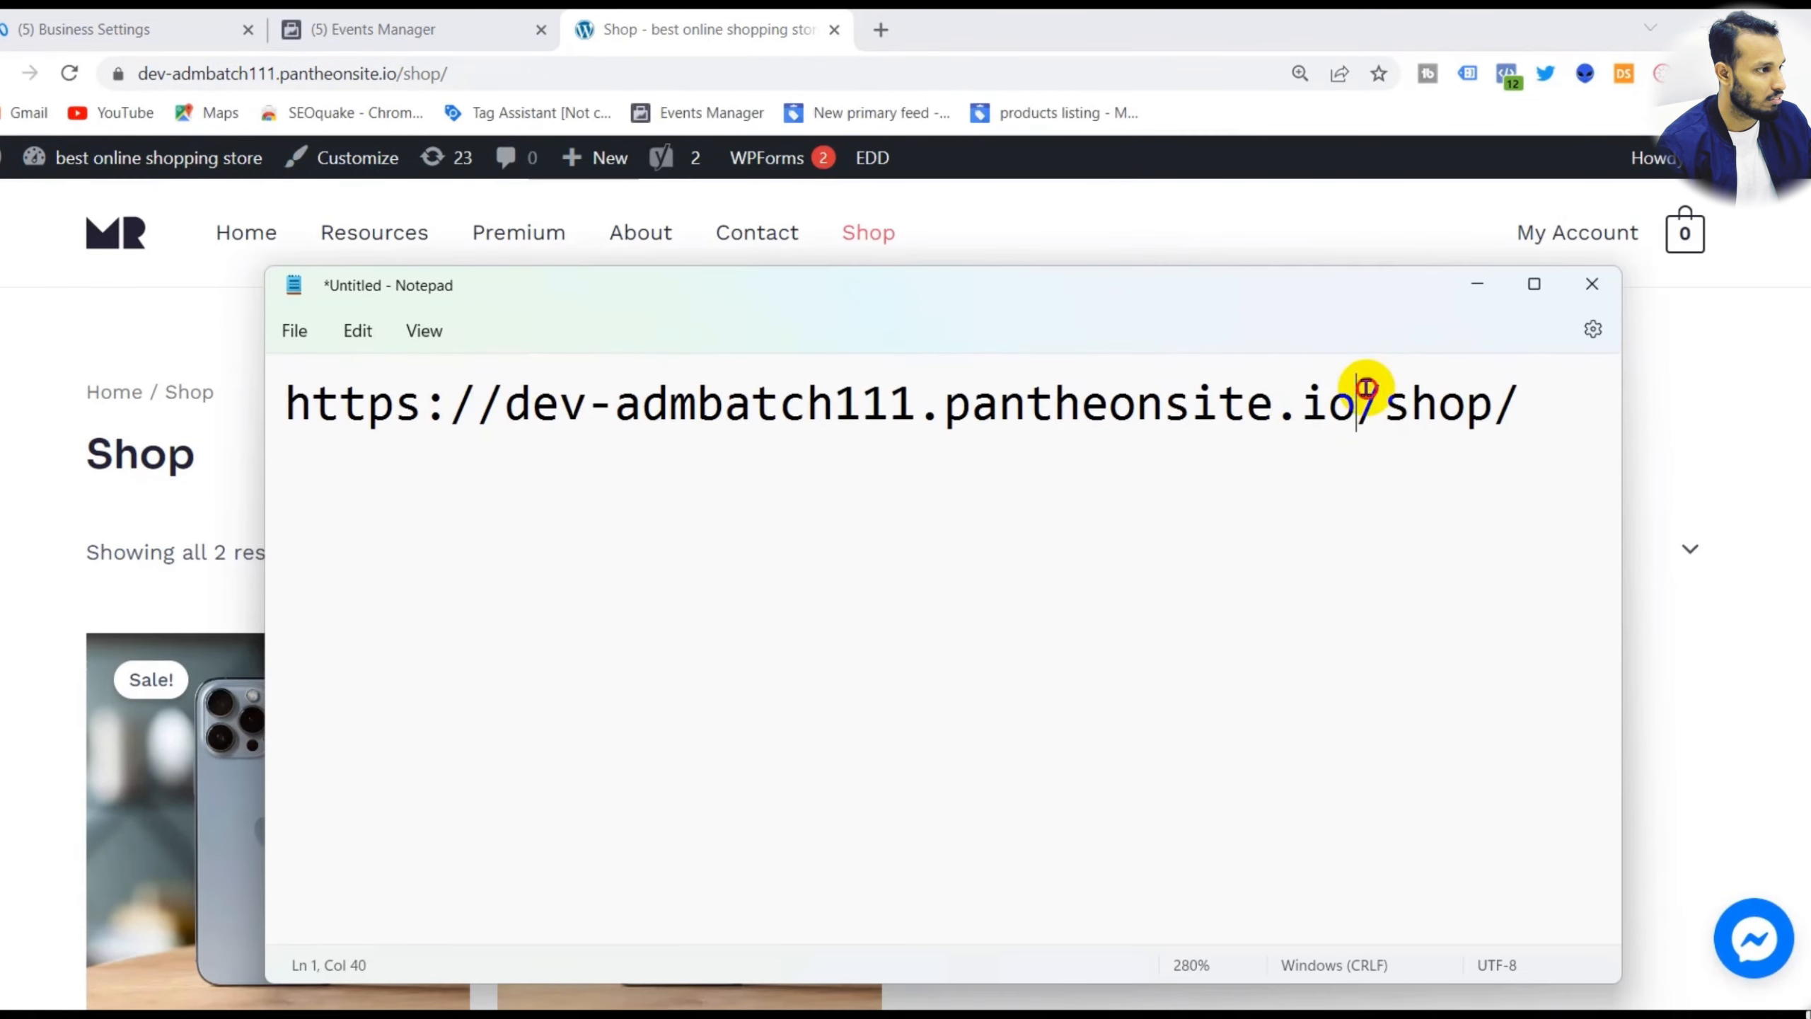
click(1526, 404)
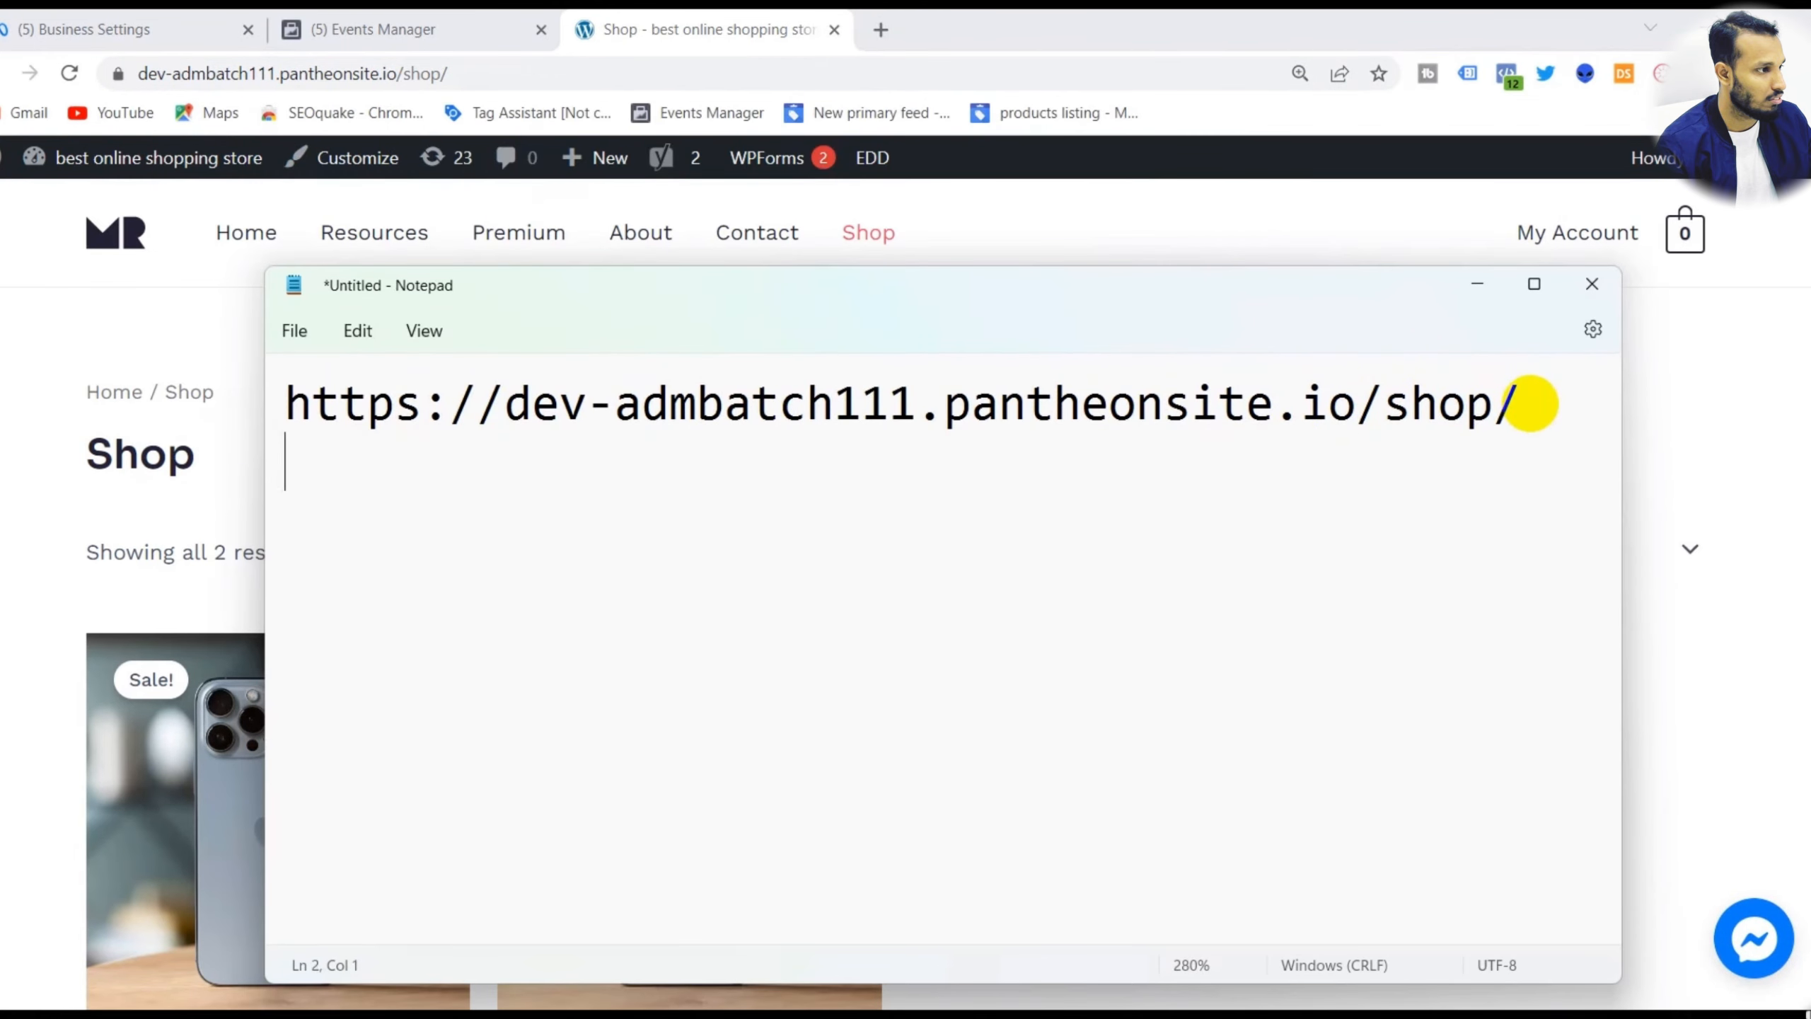
key(ctrl+v)
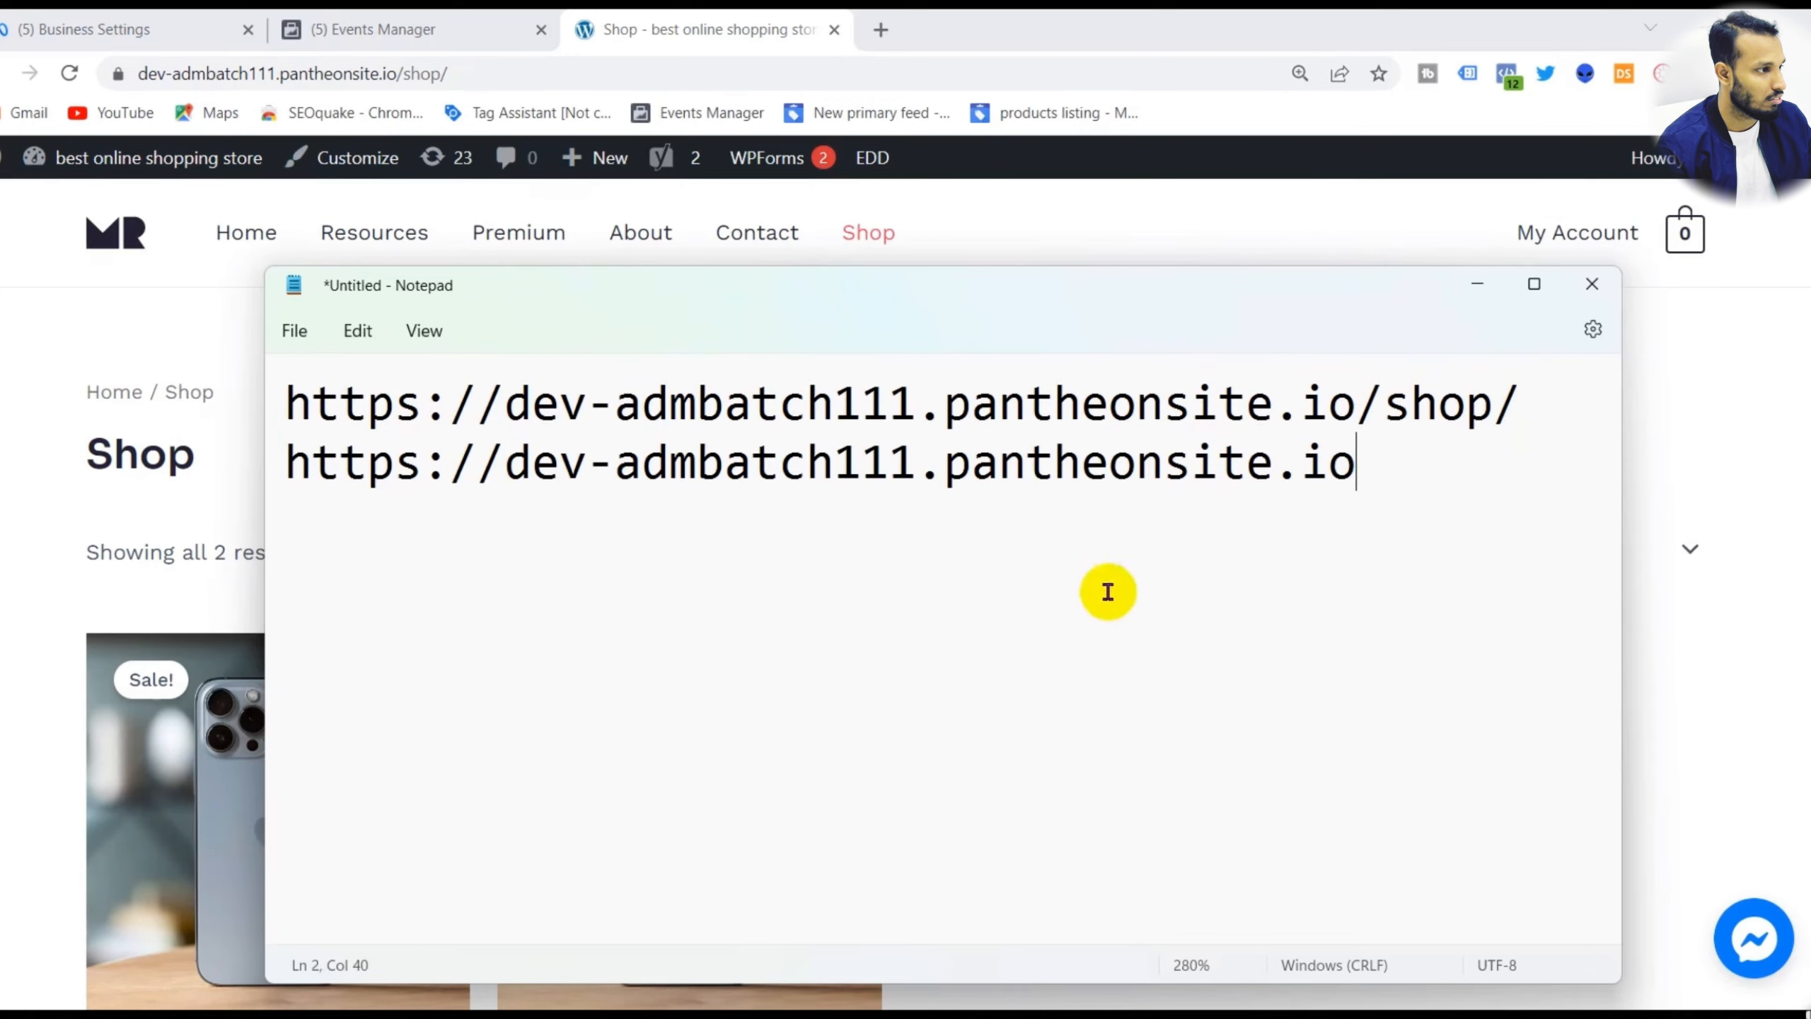
drag(1372, 462, 443, 460)
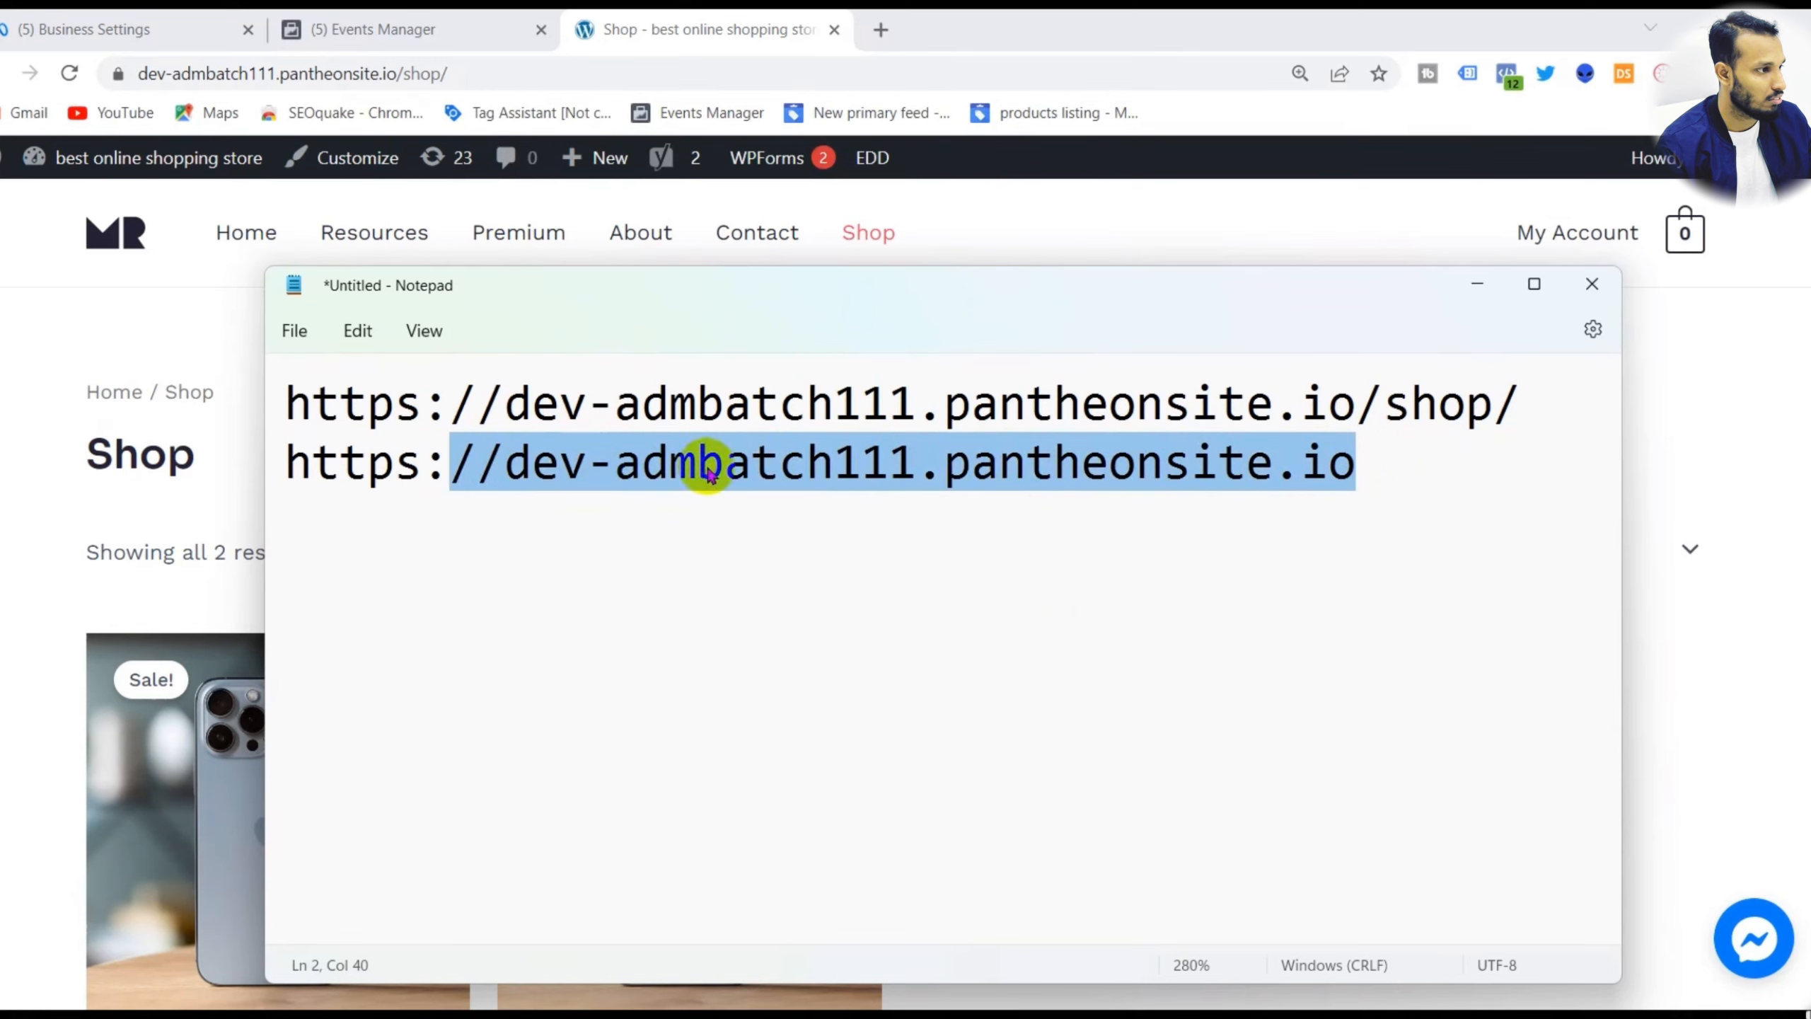
click(1358, 402)
drag(1358, 405, 1139, 403)
click(1301, 405)
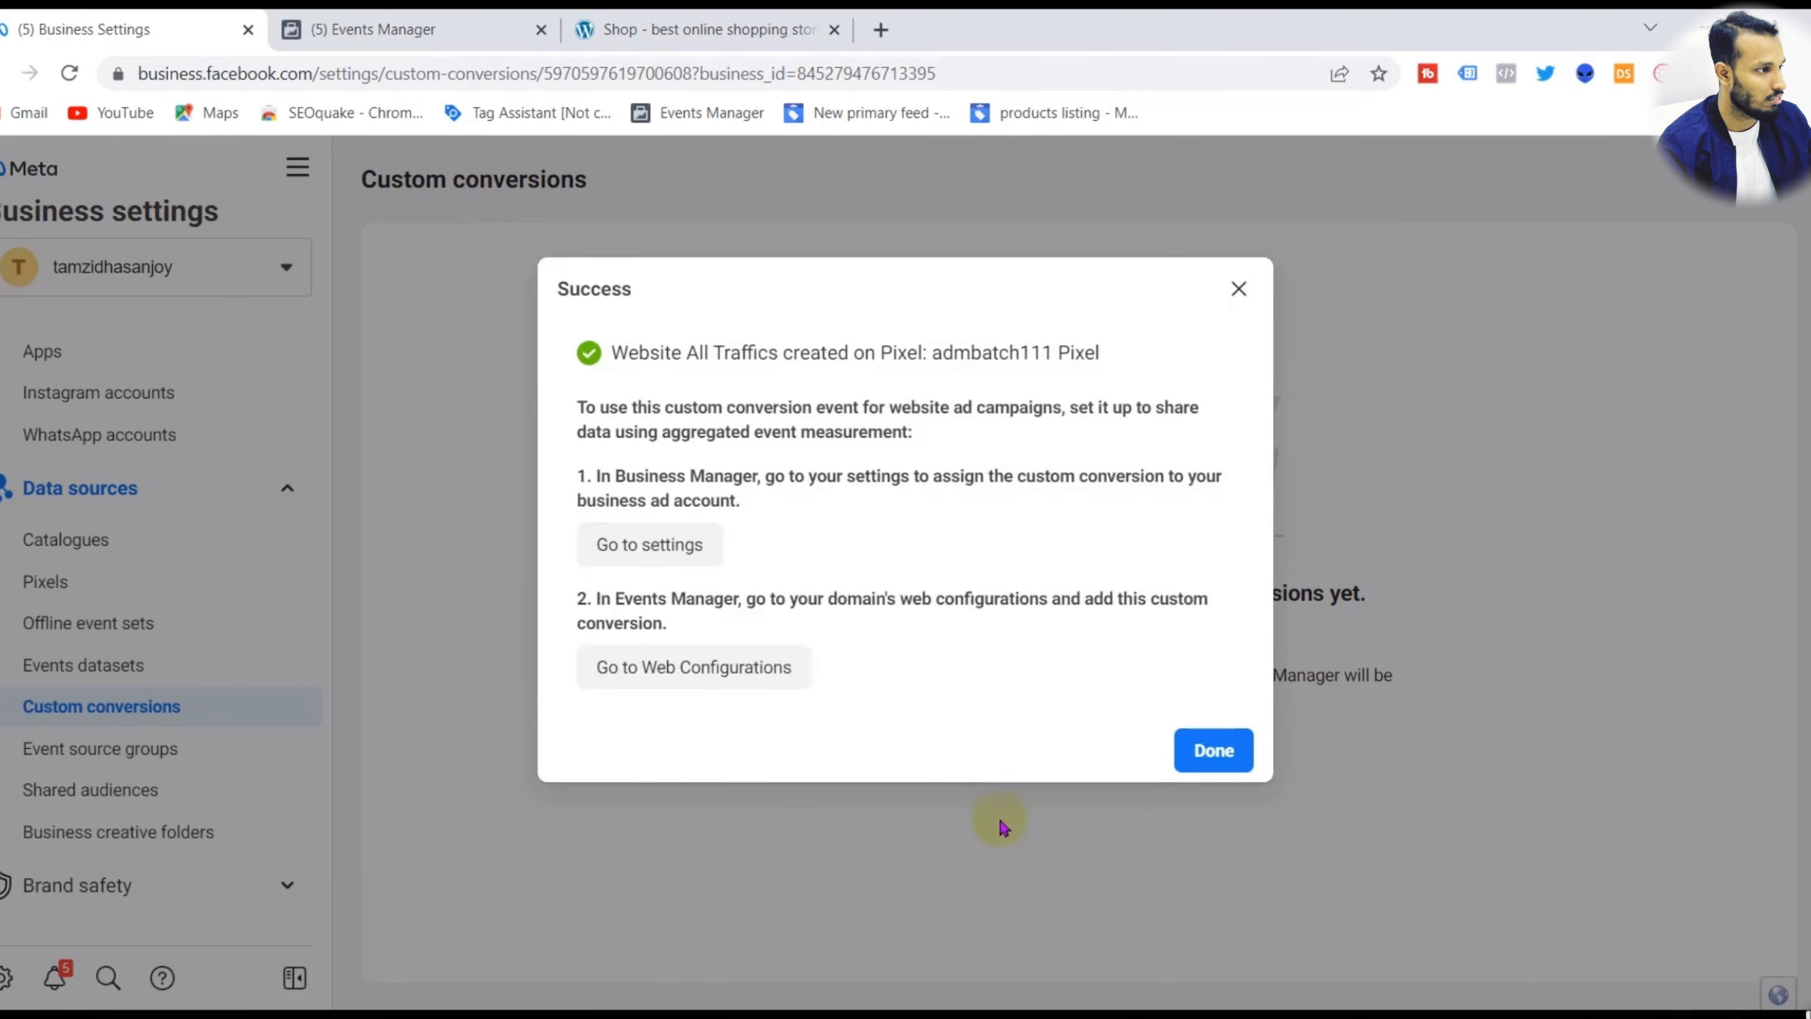
- Finish creating the Website All Traffics custom conversion and reload the Custom conversions page
click(1220, 750)
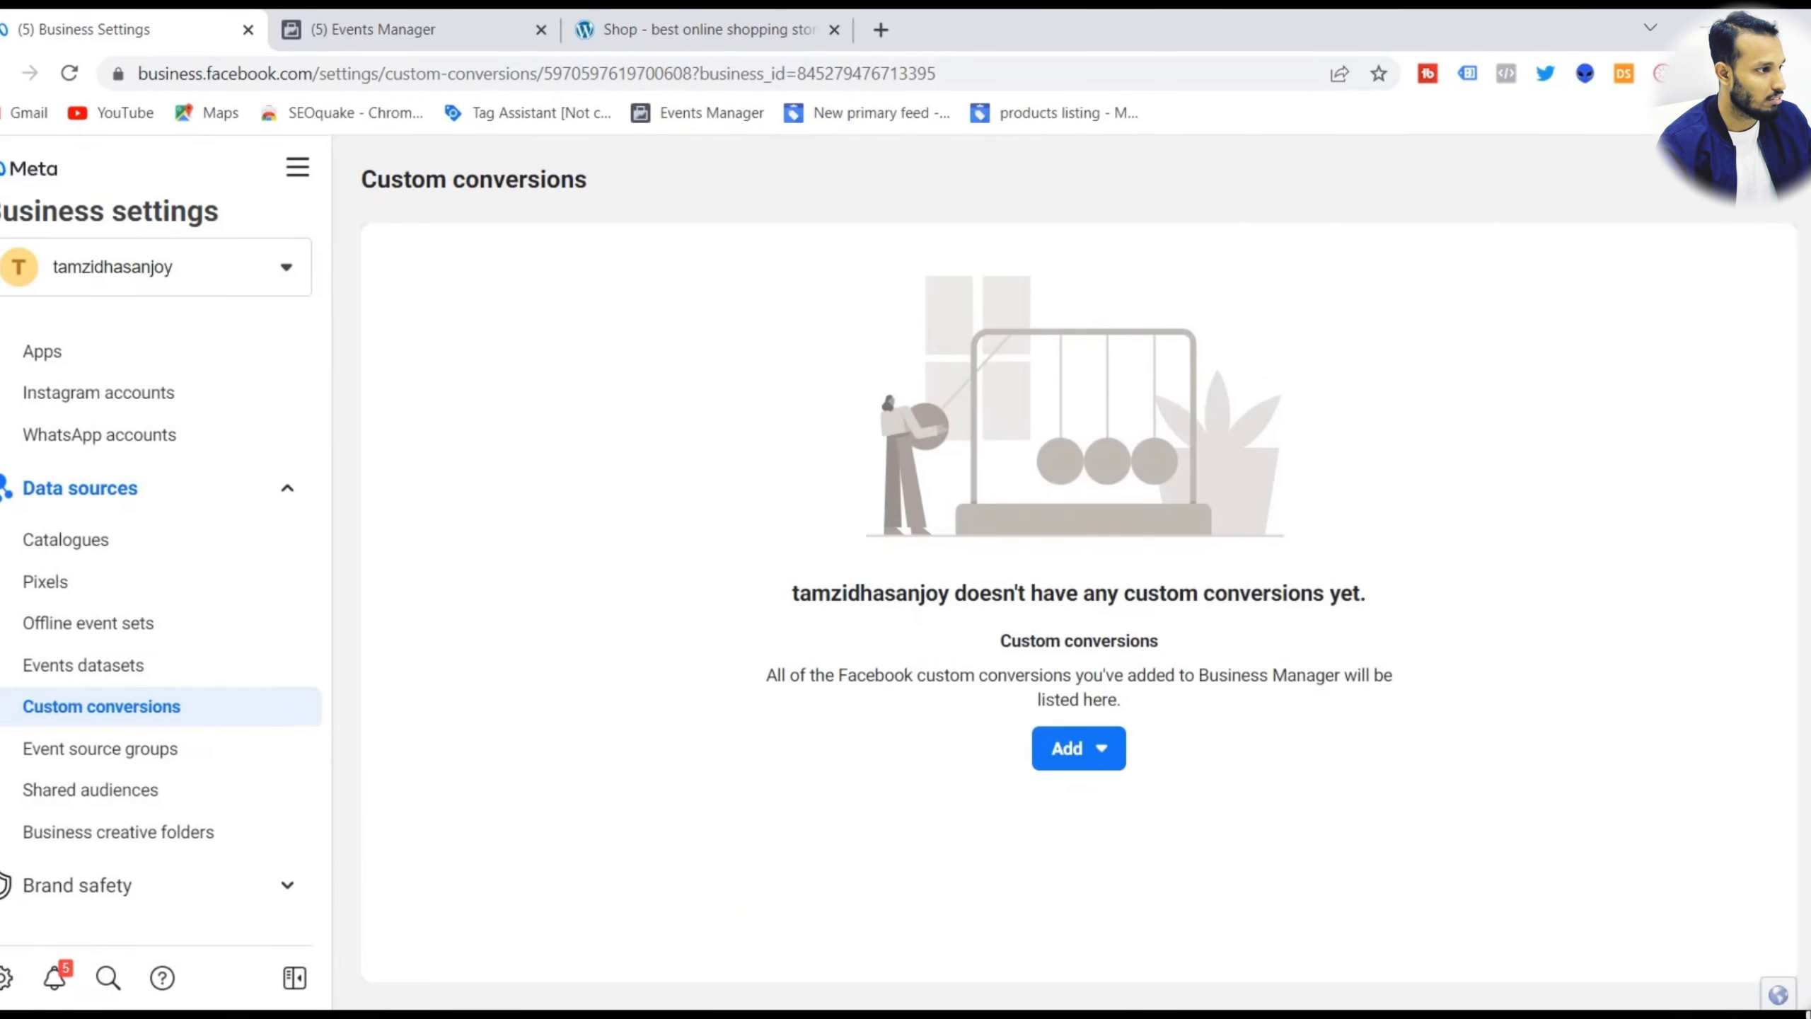
click(69, 72)
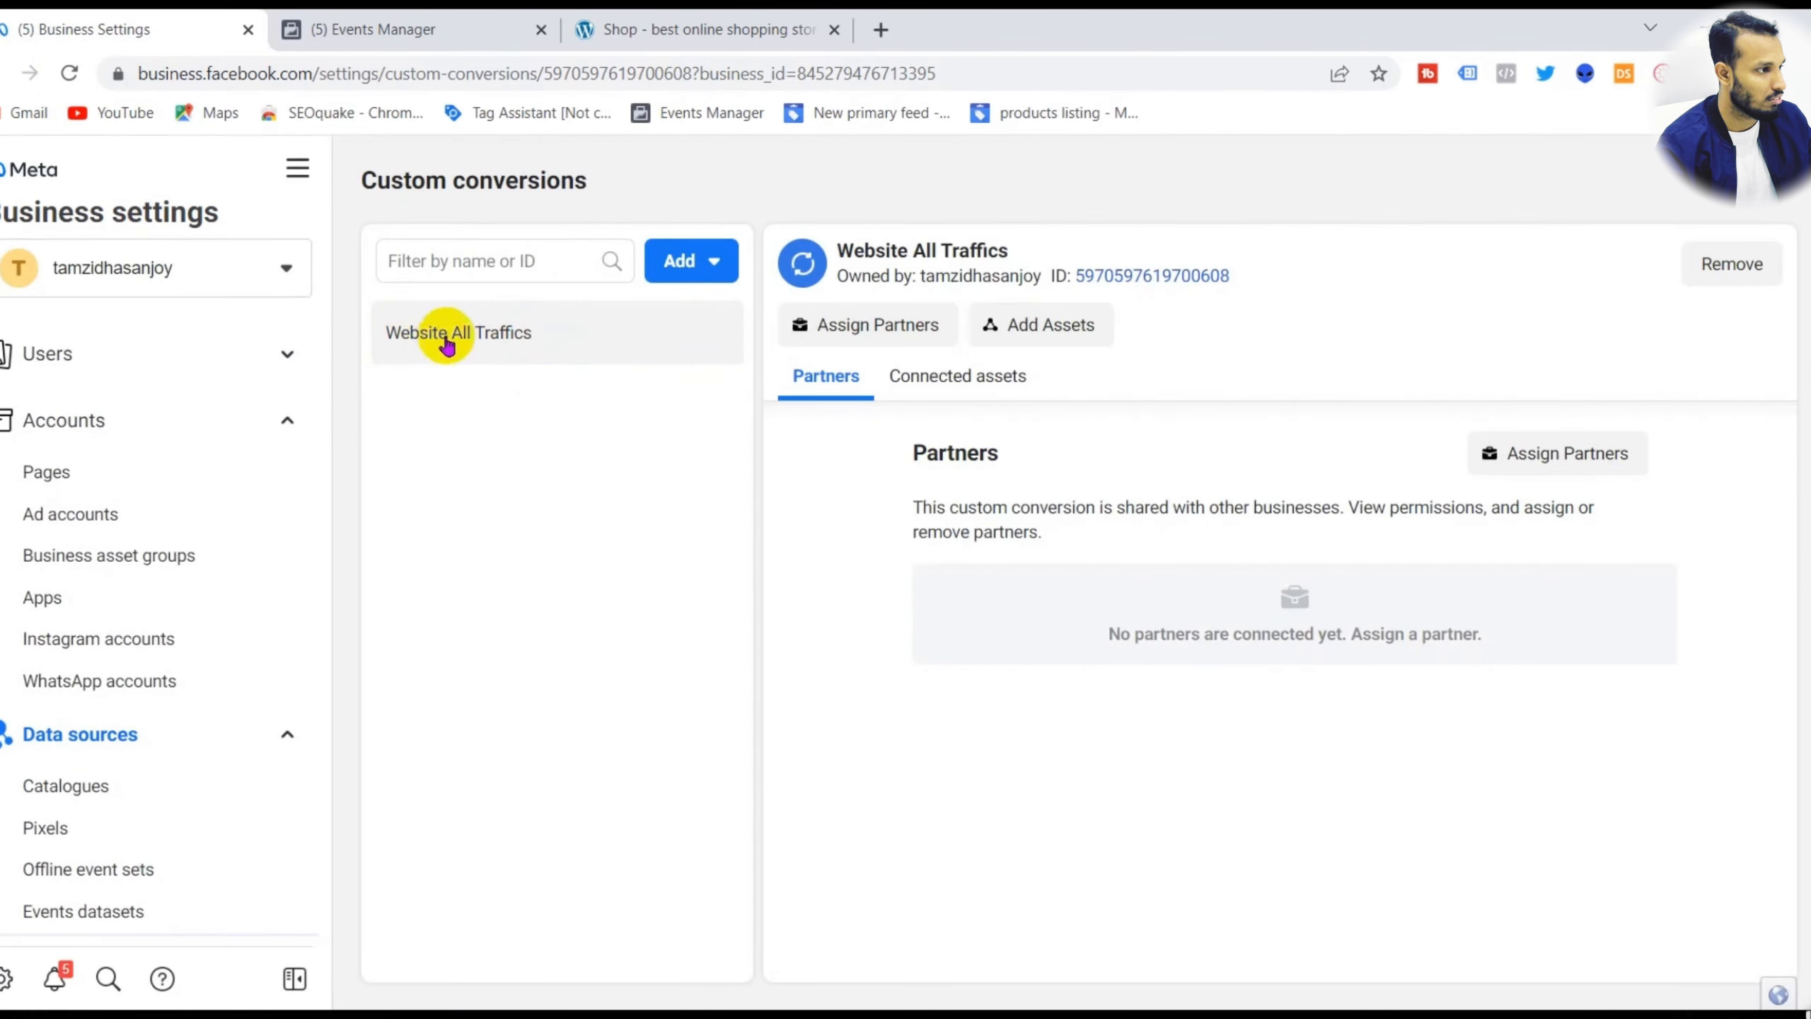
- Start creating another new custom conversion and name it "ViewContent Event"
click(709, 258)
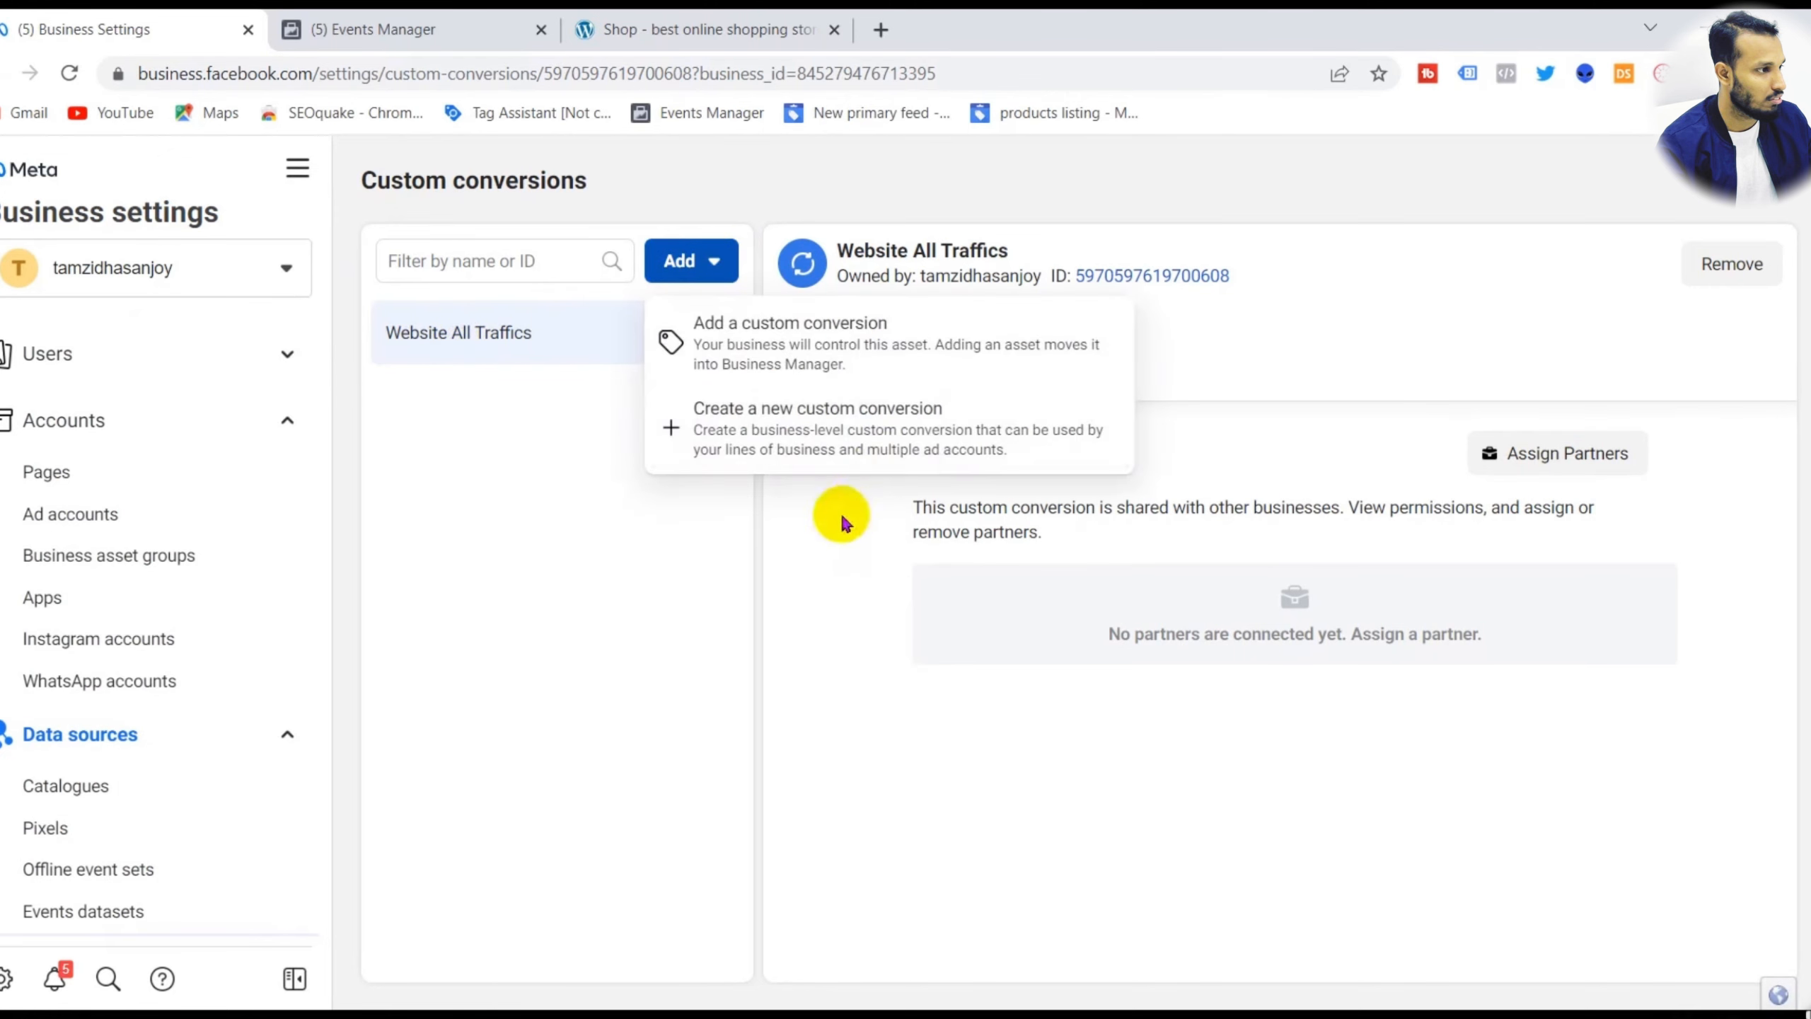
click(824, 419)
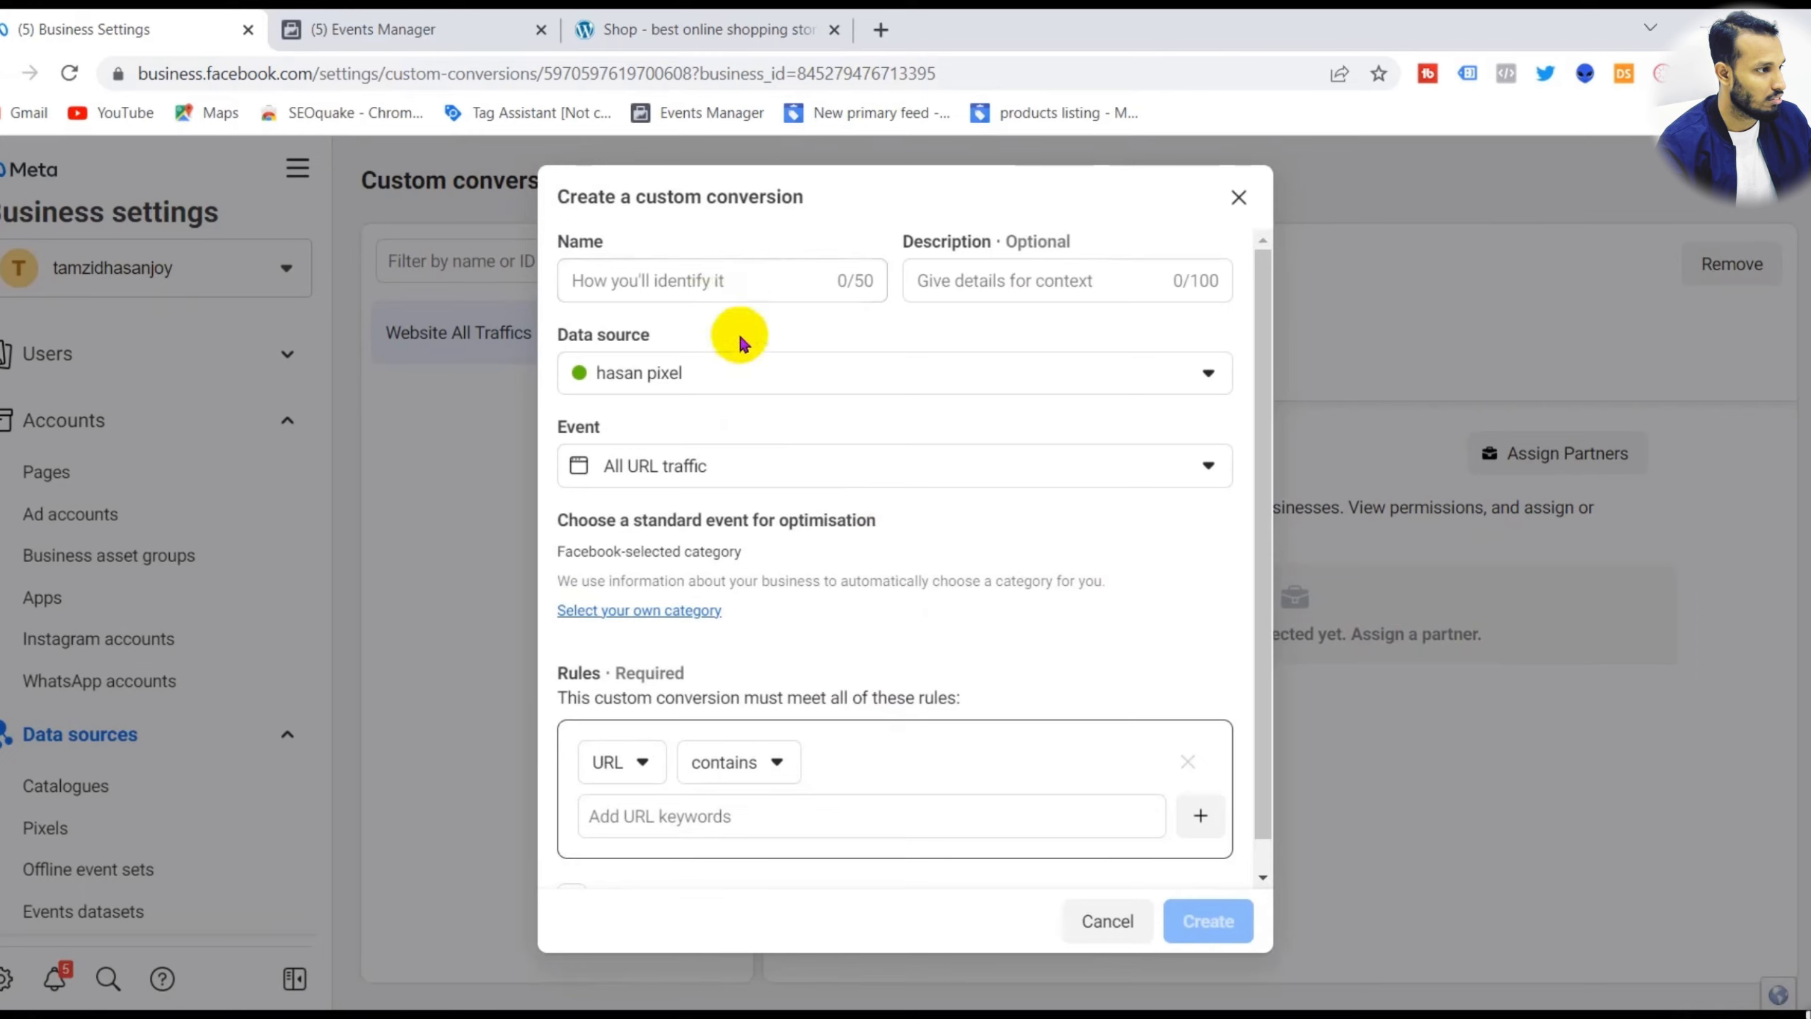
click(735, 283)
key(BackSpace)
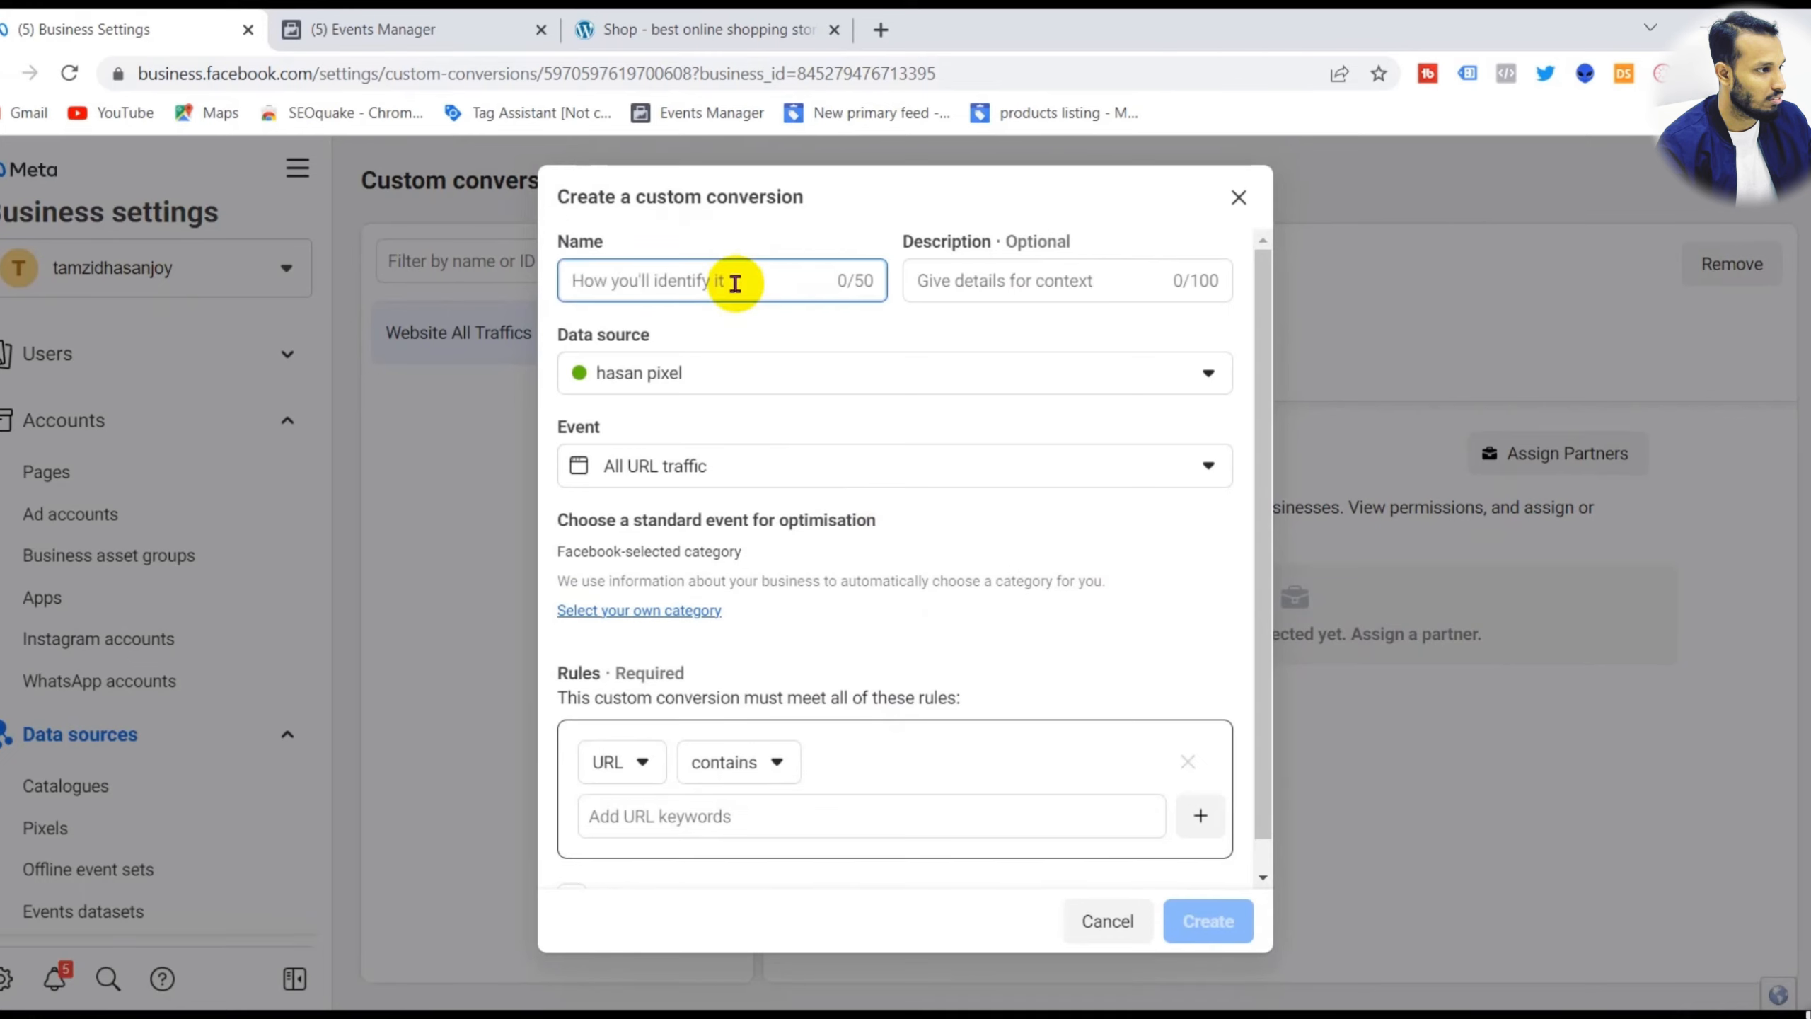
text(ViewC)
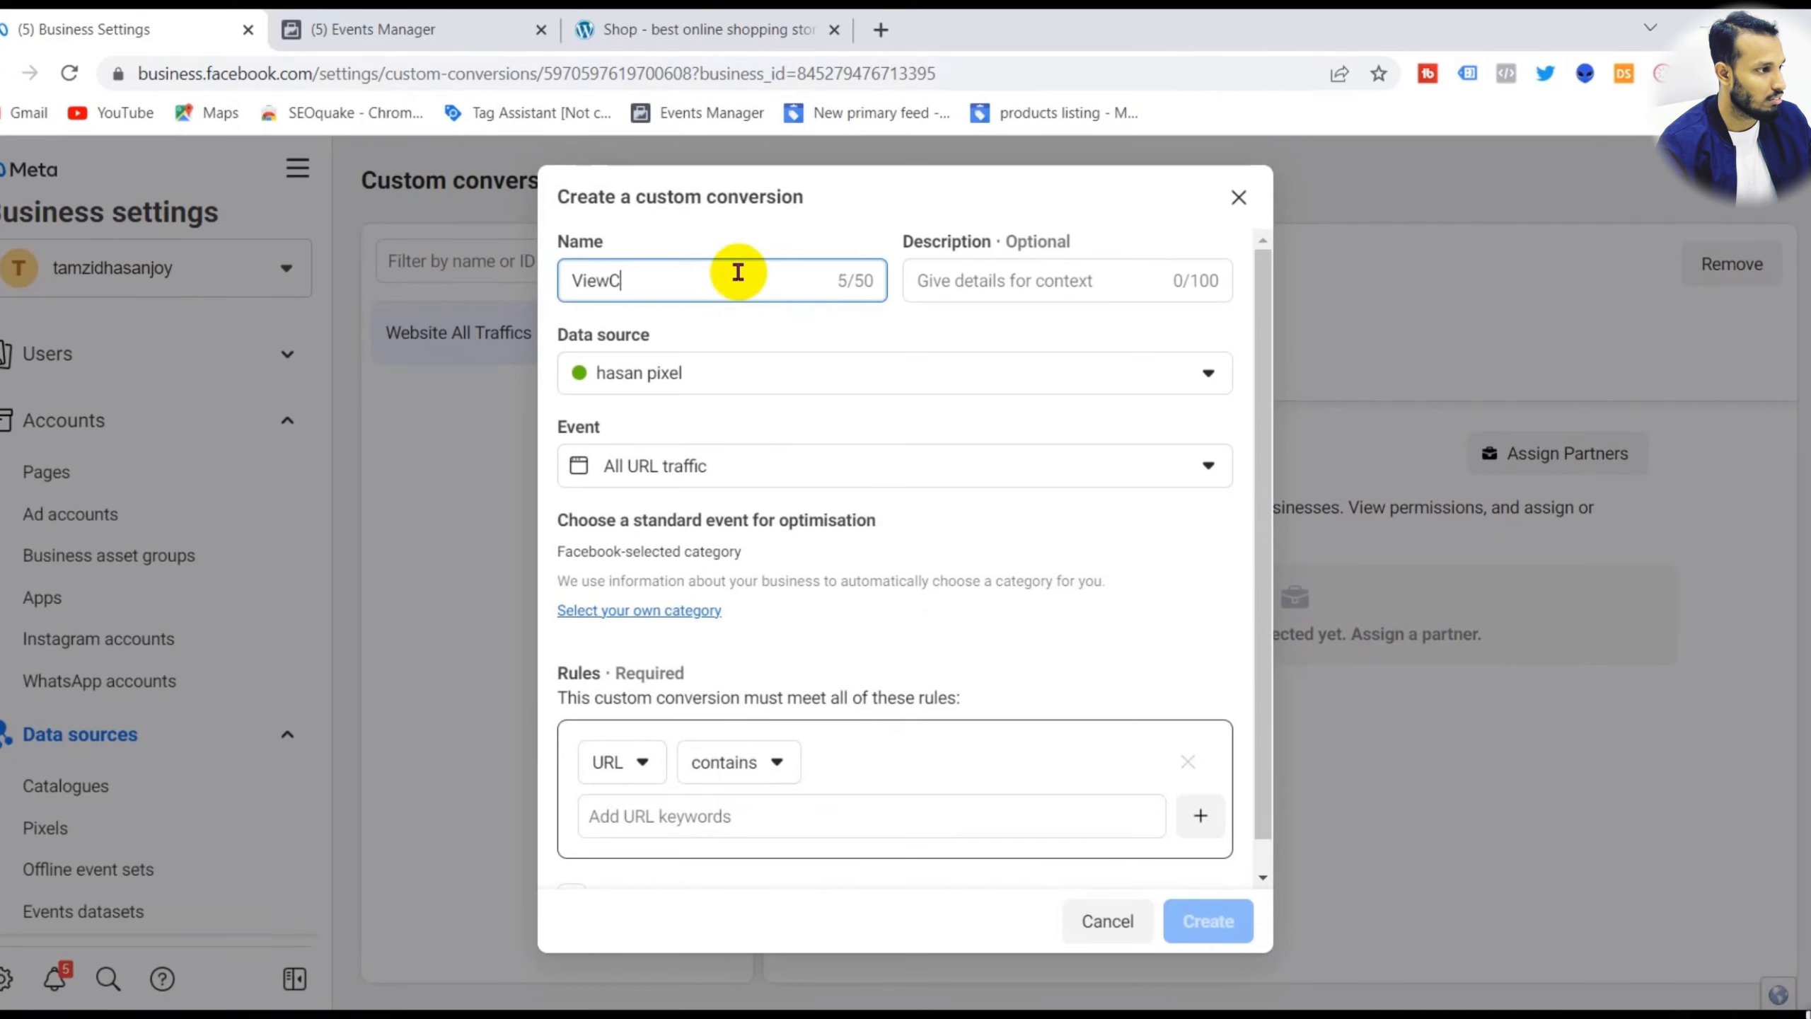
text(ontent Event)
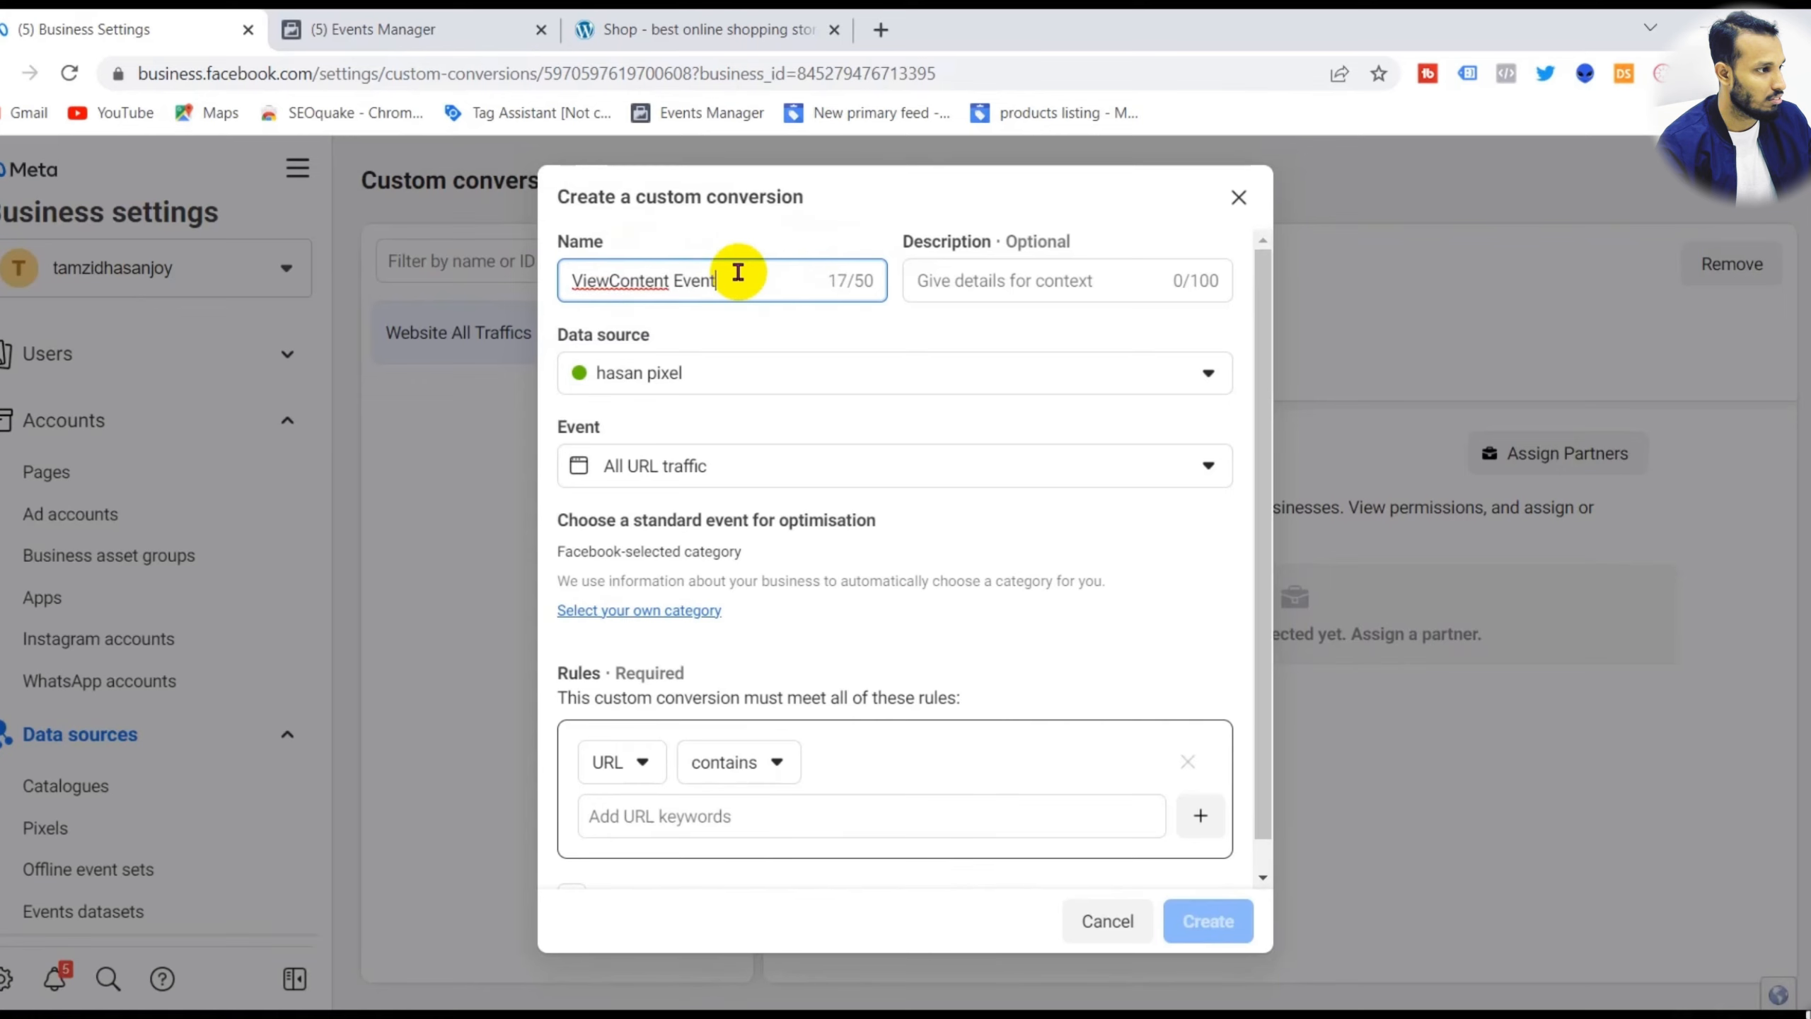
- Set the new conversion's data source to admbatch111 Pixel and its event to View content
click(767, 367)
click(748, 582)
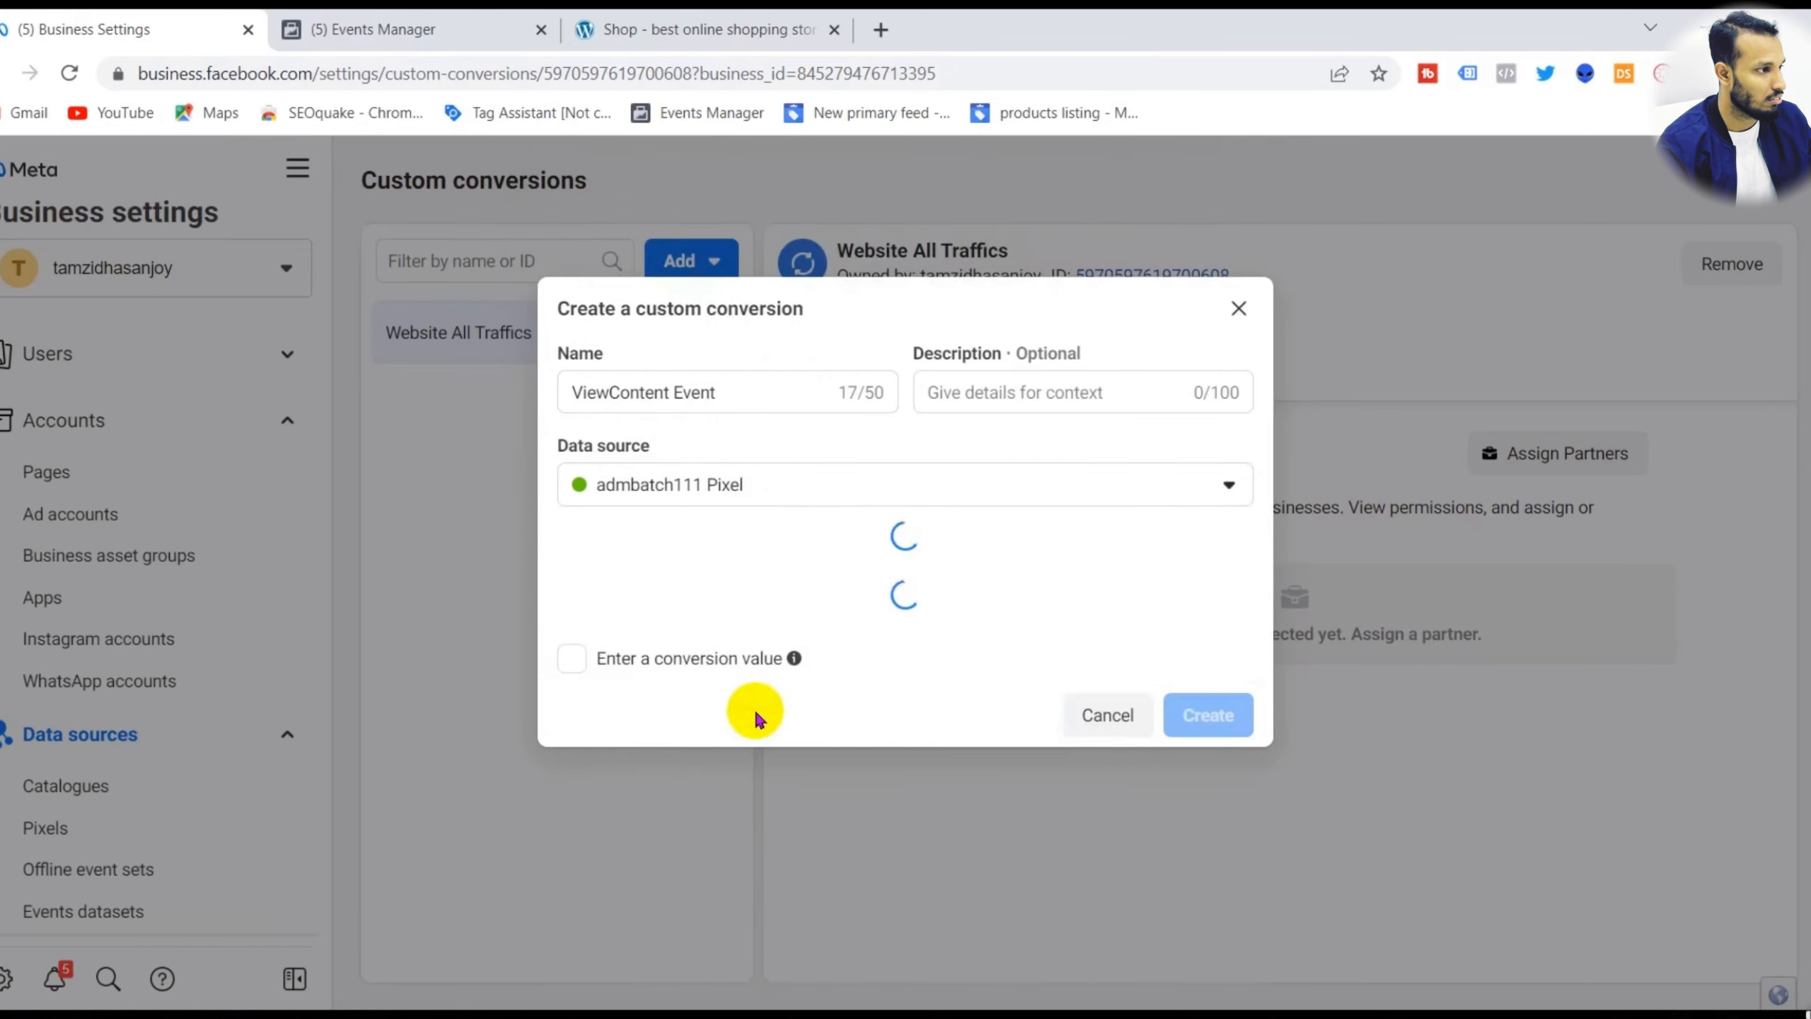
click(777, 475)
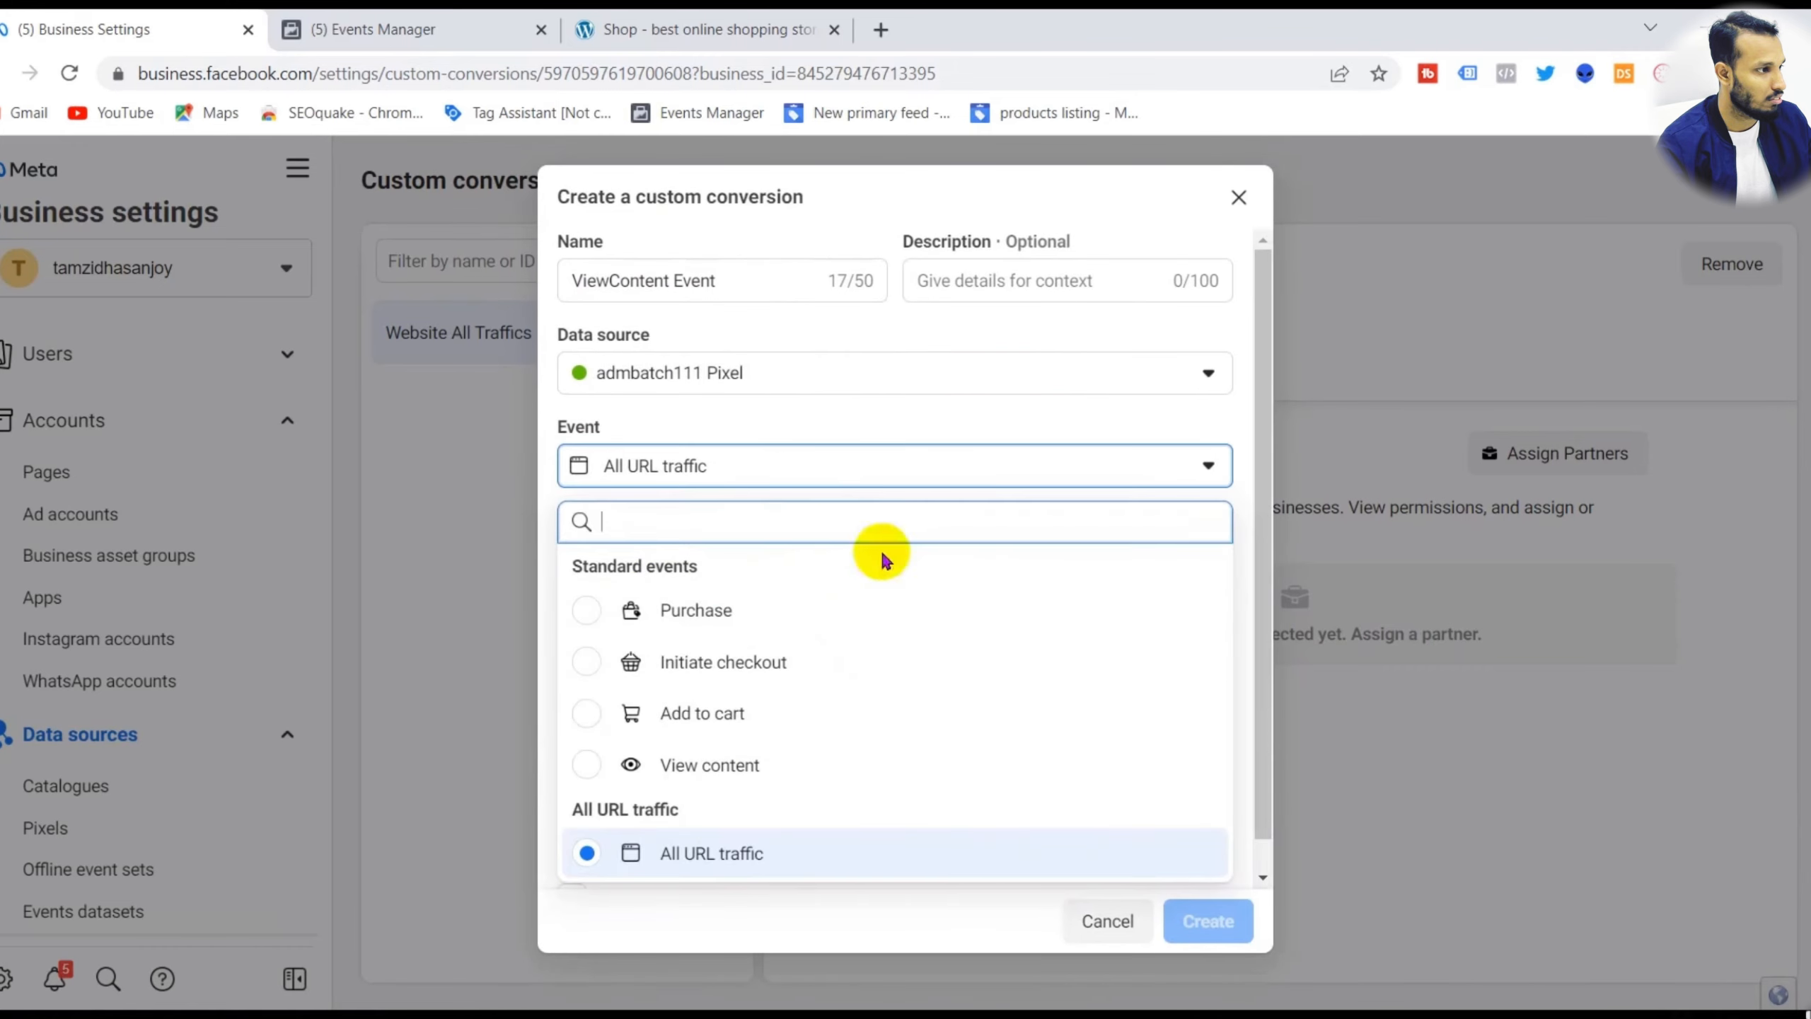
click(790, 770)
click(762, 717)
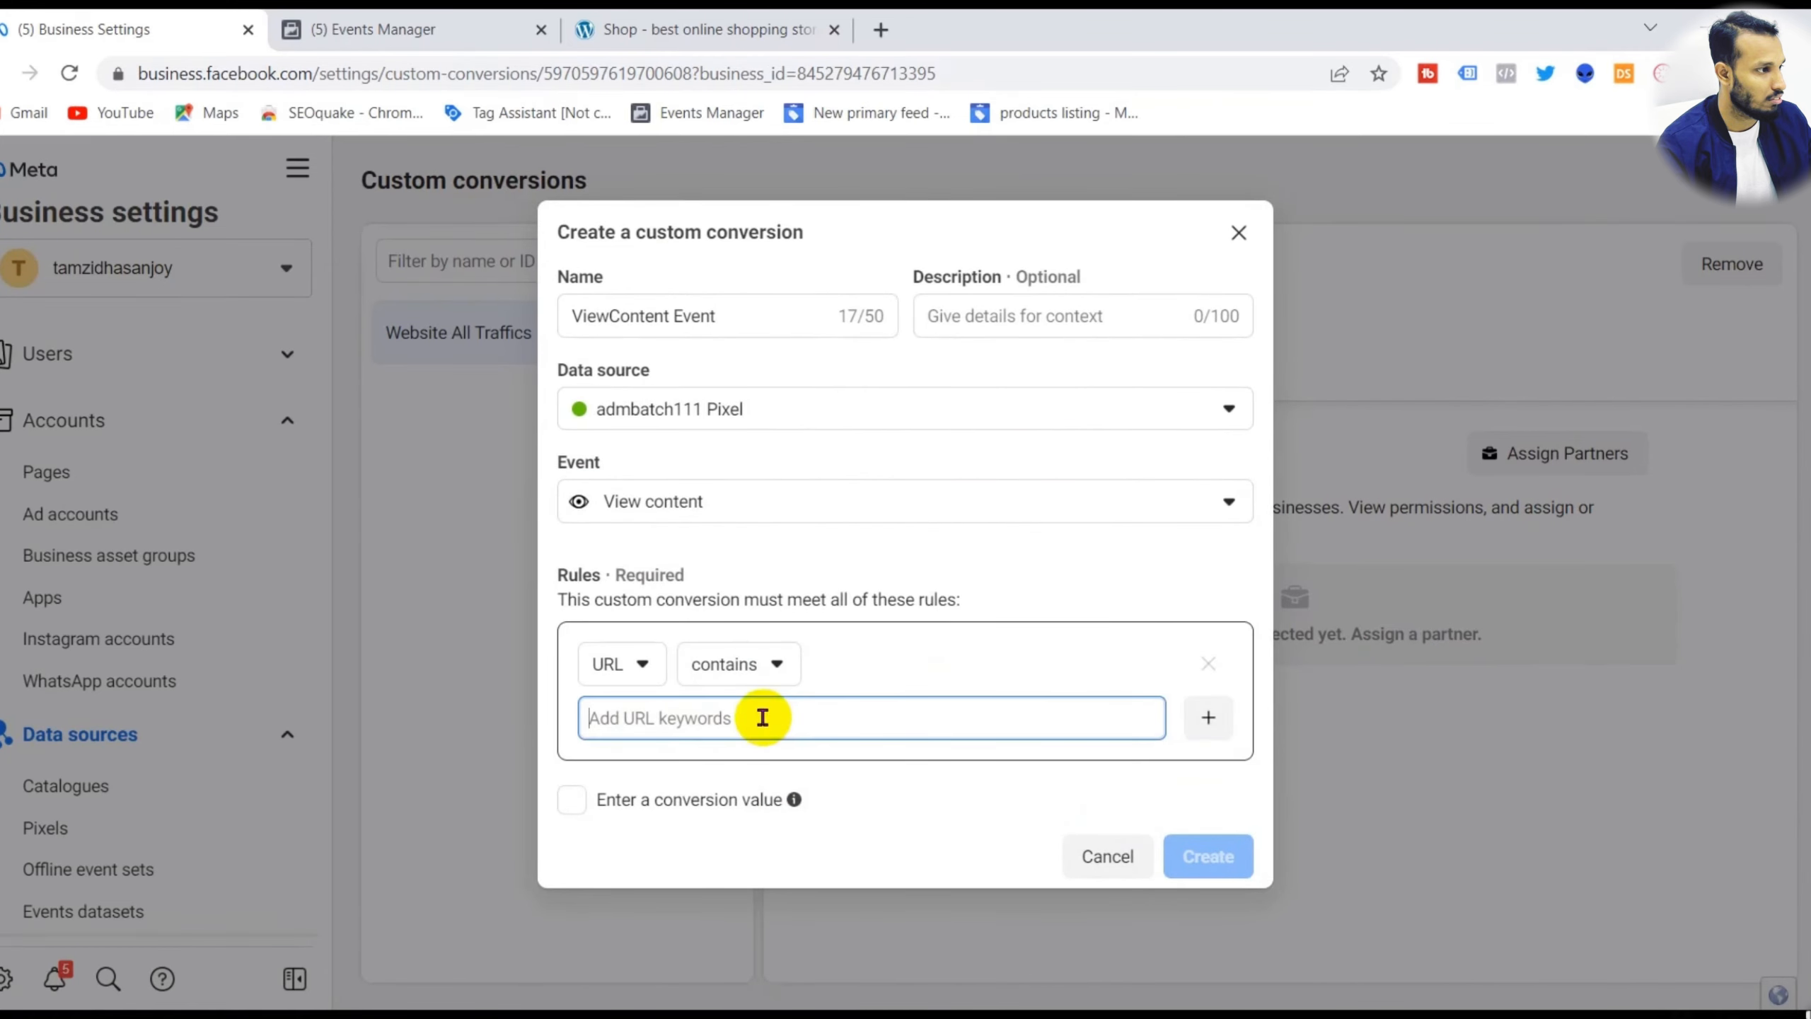
- Open an iPhone 14 Pro Max product page on the website, copy its address and paste it on a third line in Notepad
click(685, 29)
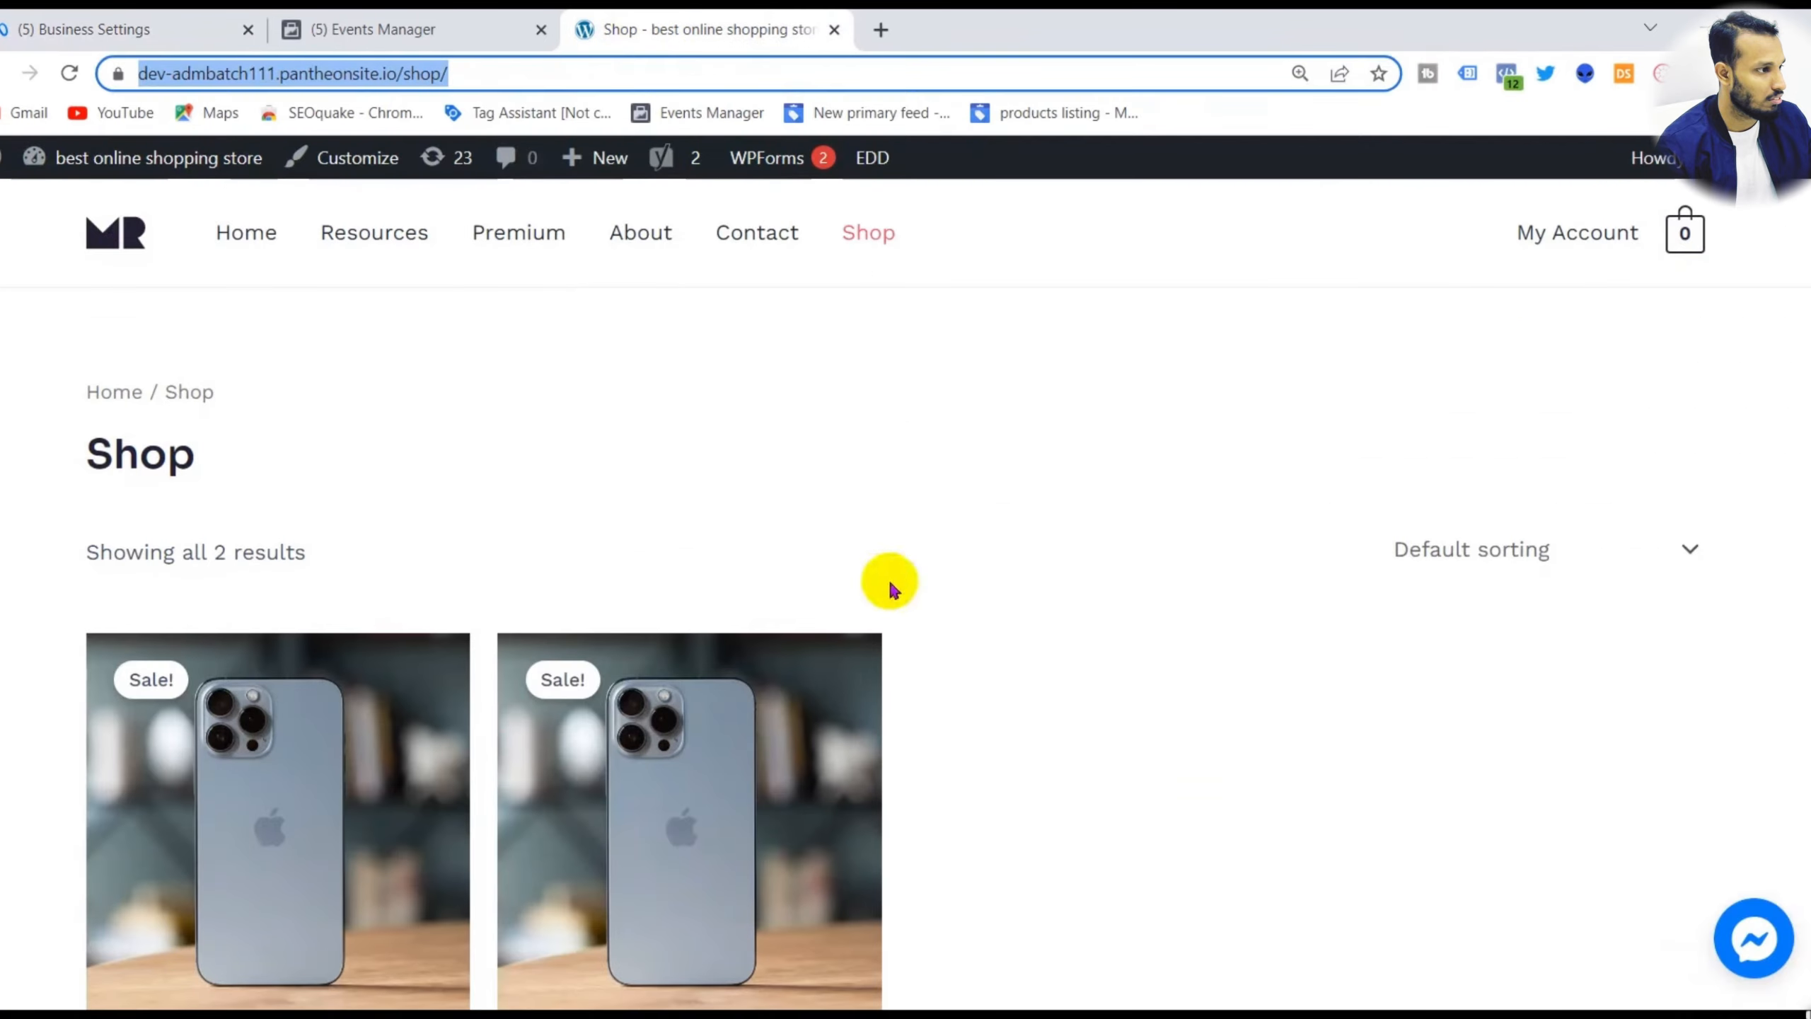
click(216, 246)
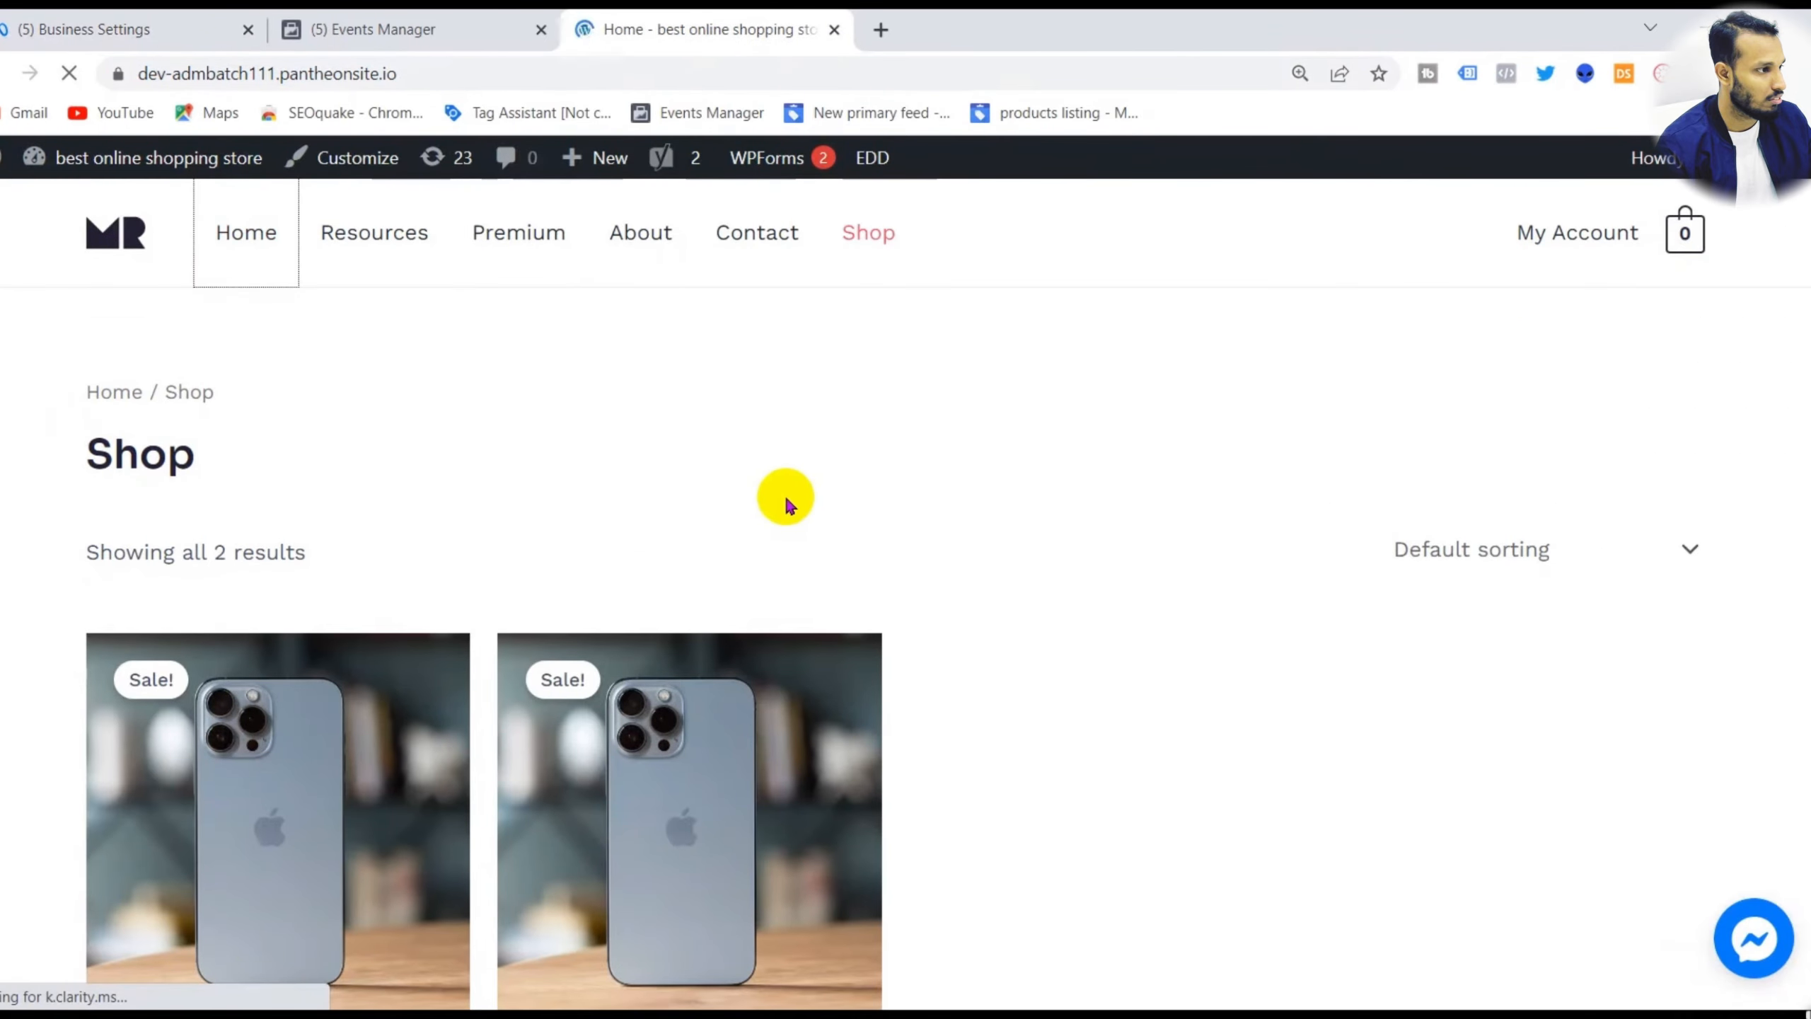
click(298, 71)
key(ctrl+c)
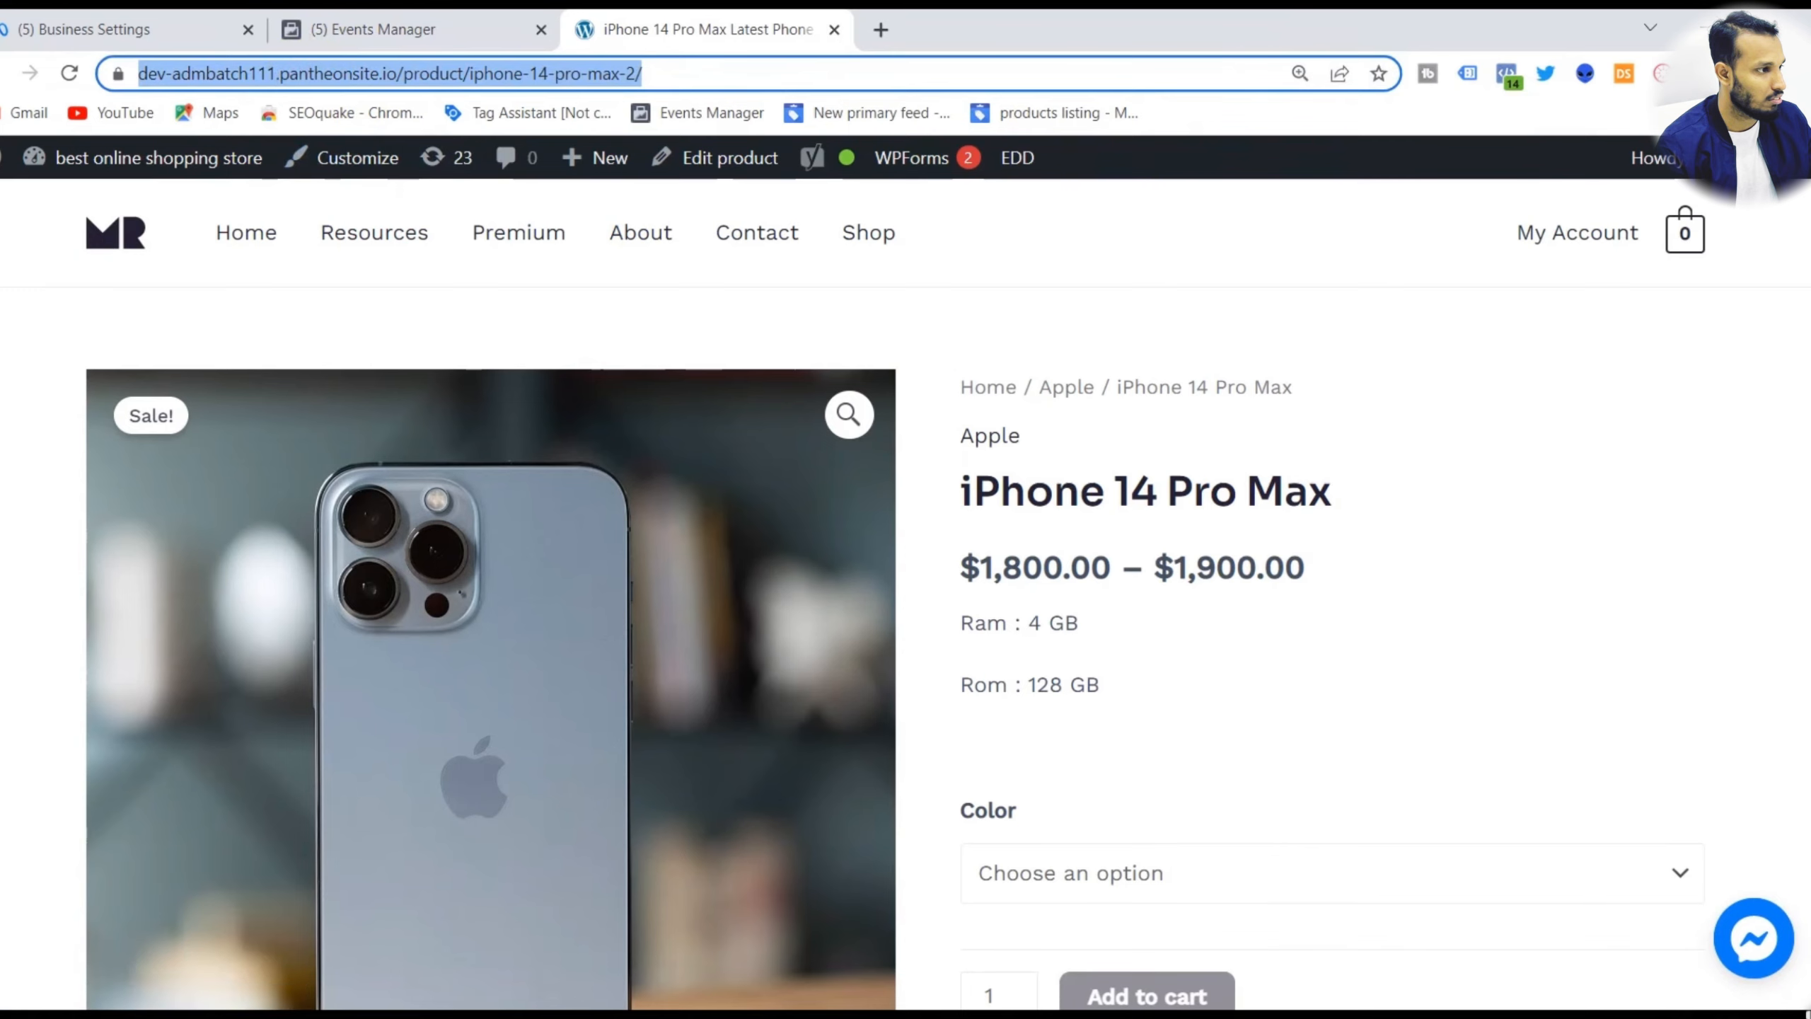
click(1249, 1014)
click(1466, 478)
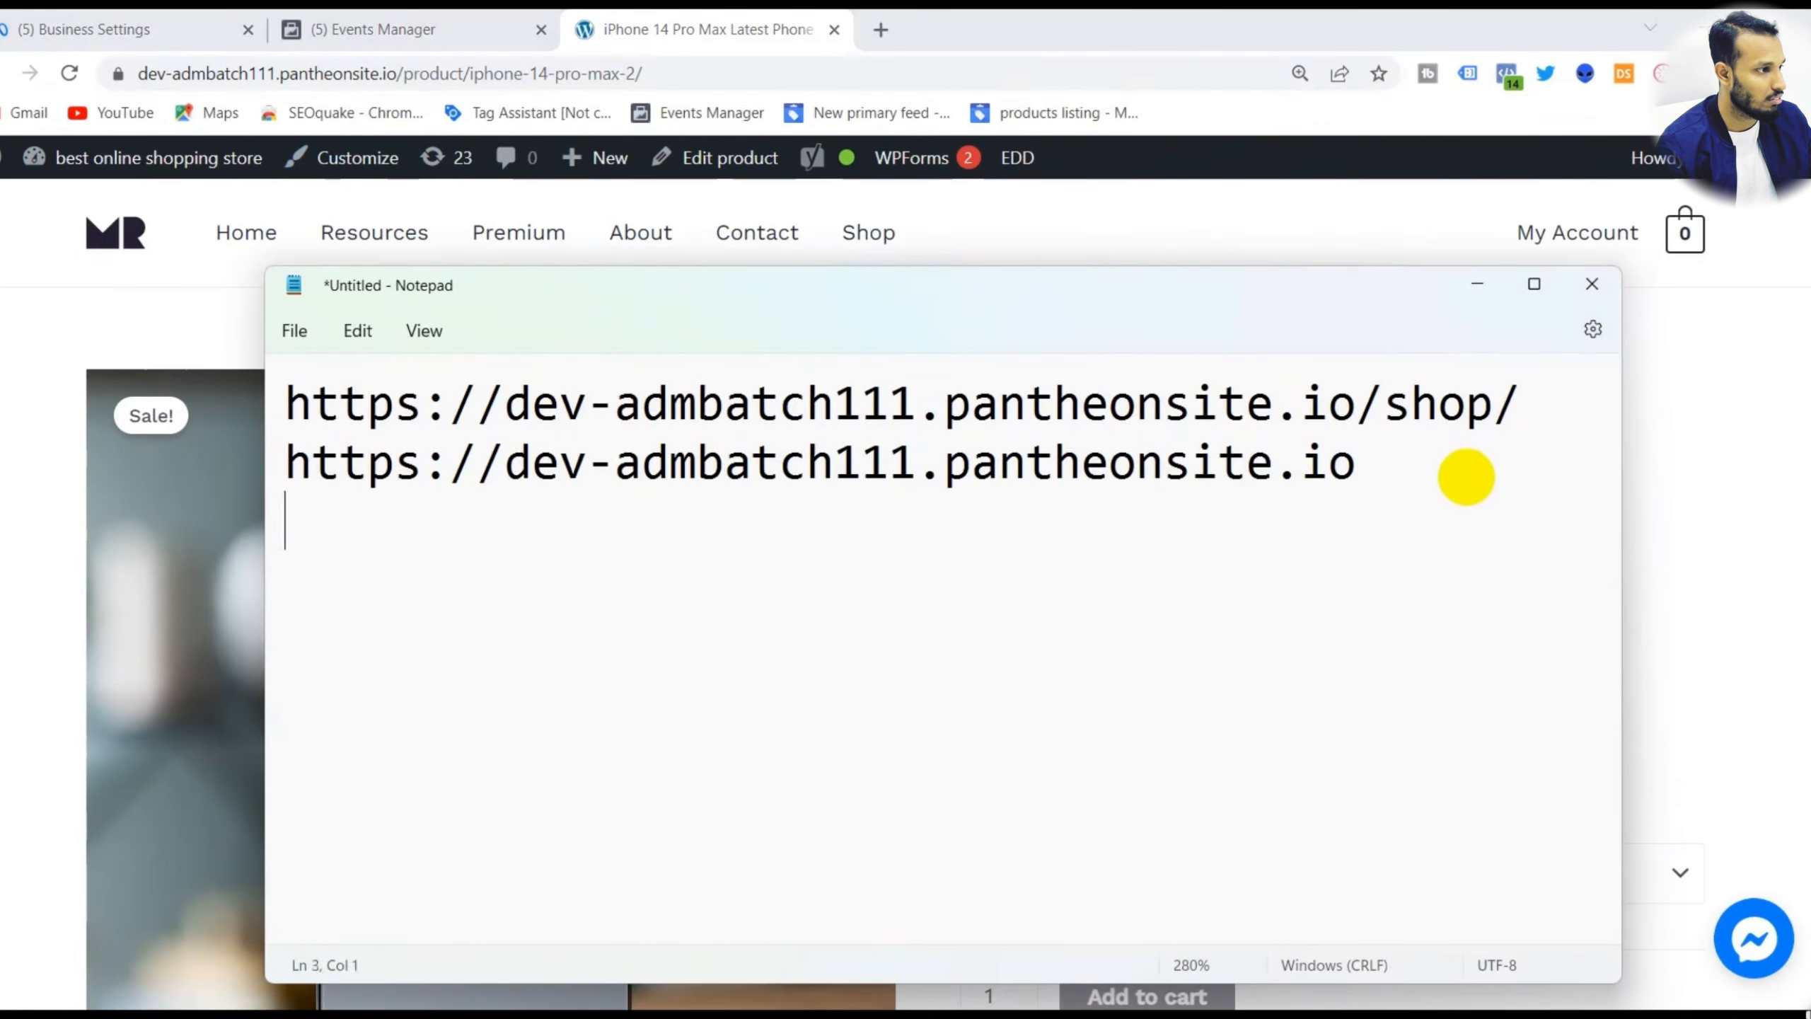
key(ctrl+v)
- Examine the /product/ and /shop/ parts of the web addresses by switching between the iPhone 14 Pro Max product pages and the Shop page
drag(385, 73, 484, 74)
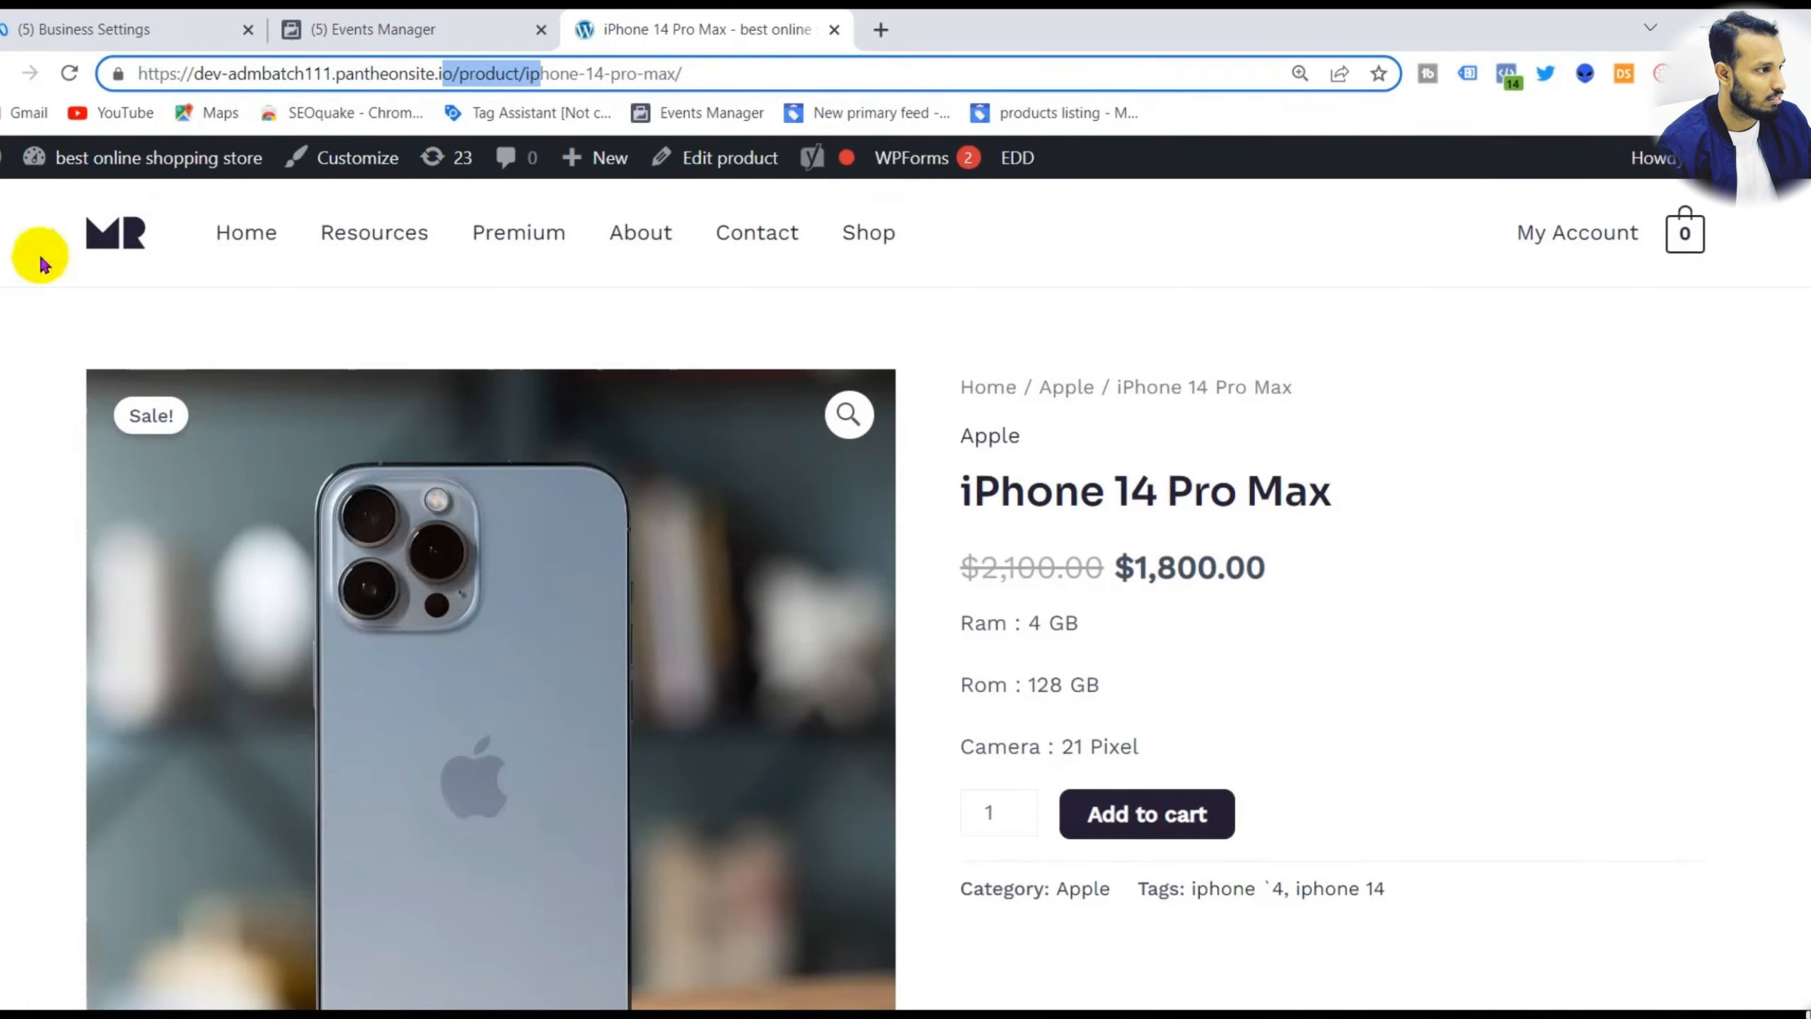
click(692, 571)
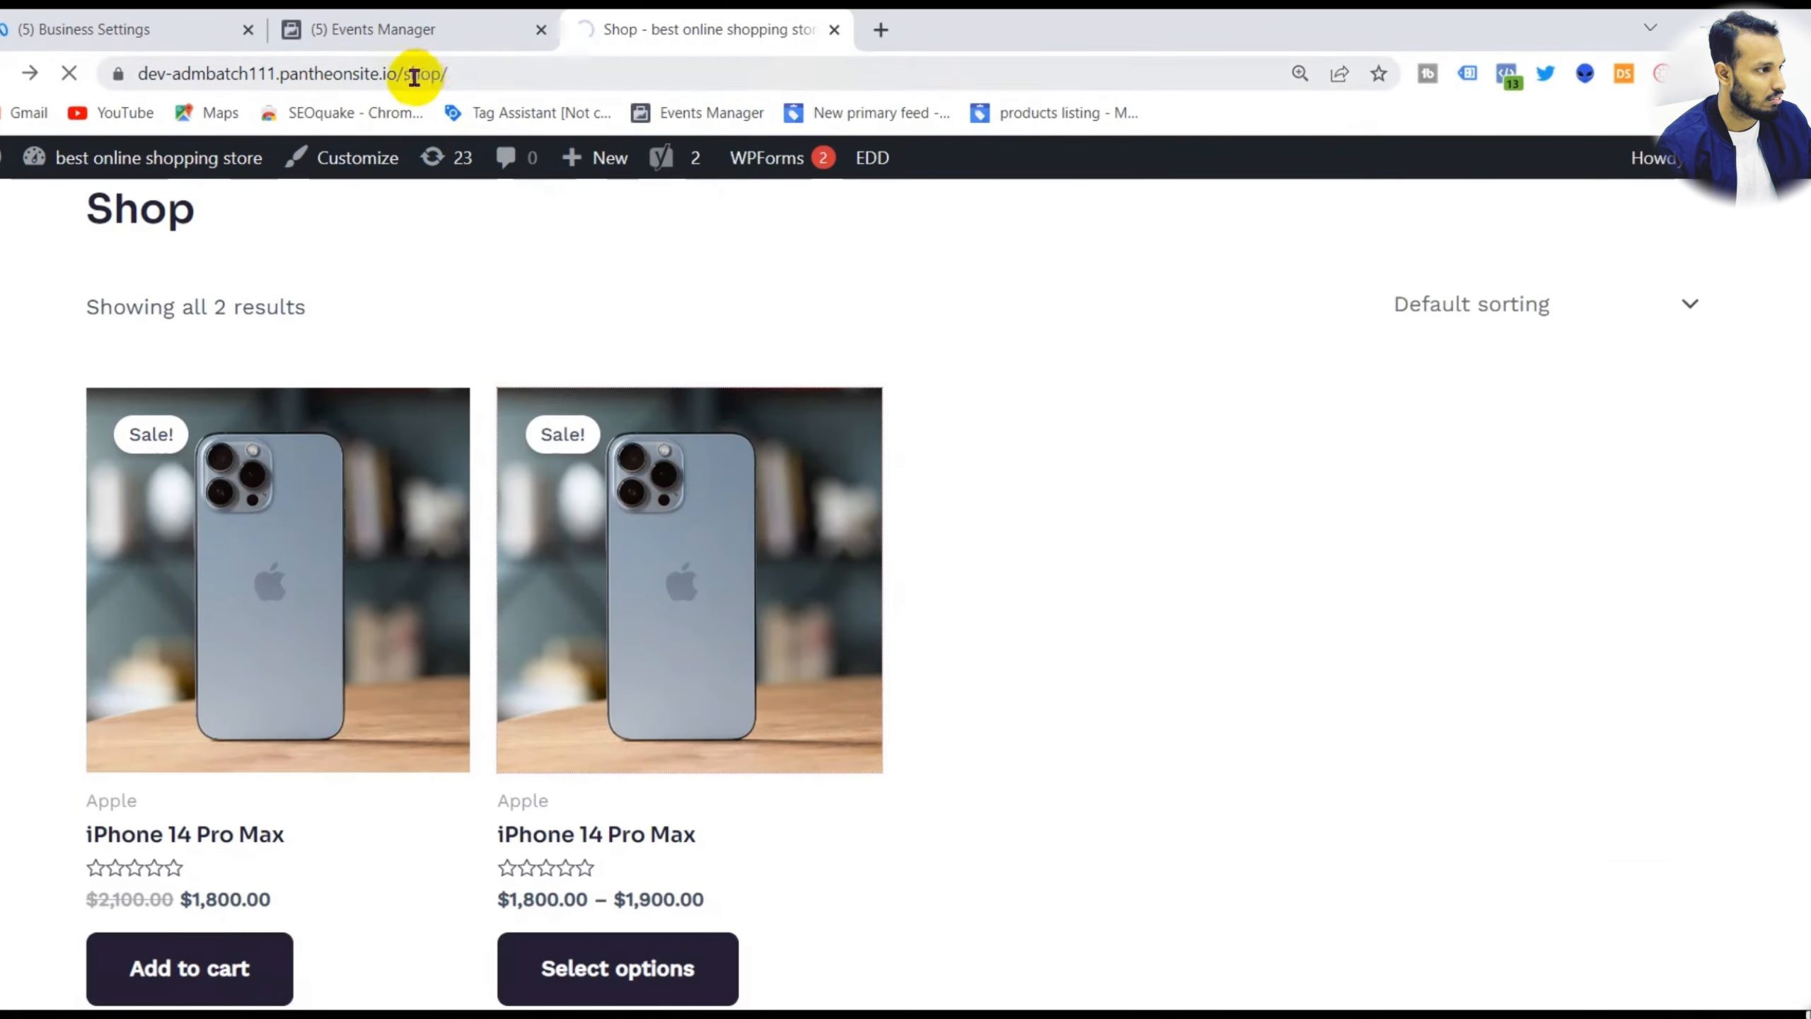
drag(393, 71, 472, 71)
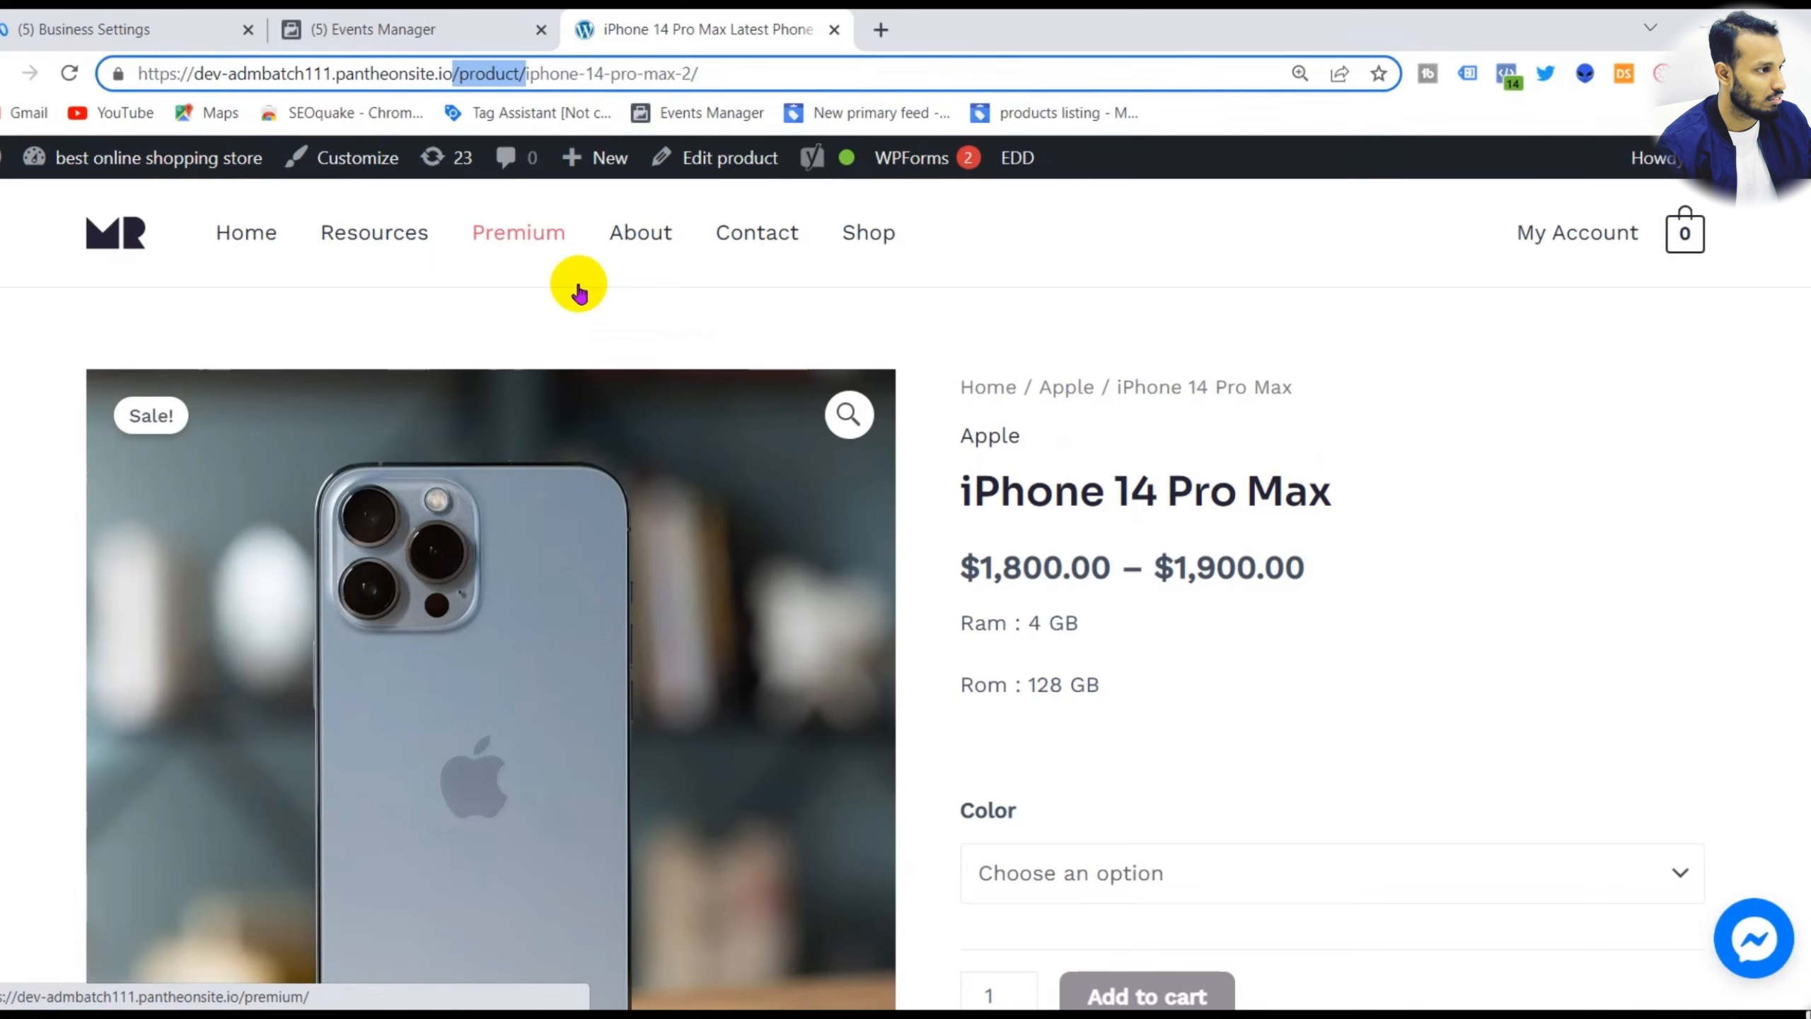
click(1, 84)
mouse_move(959, 180)
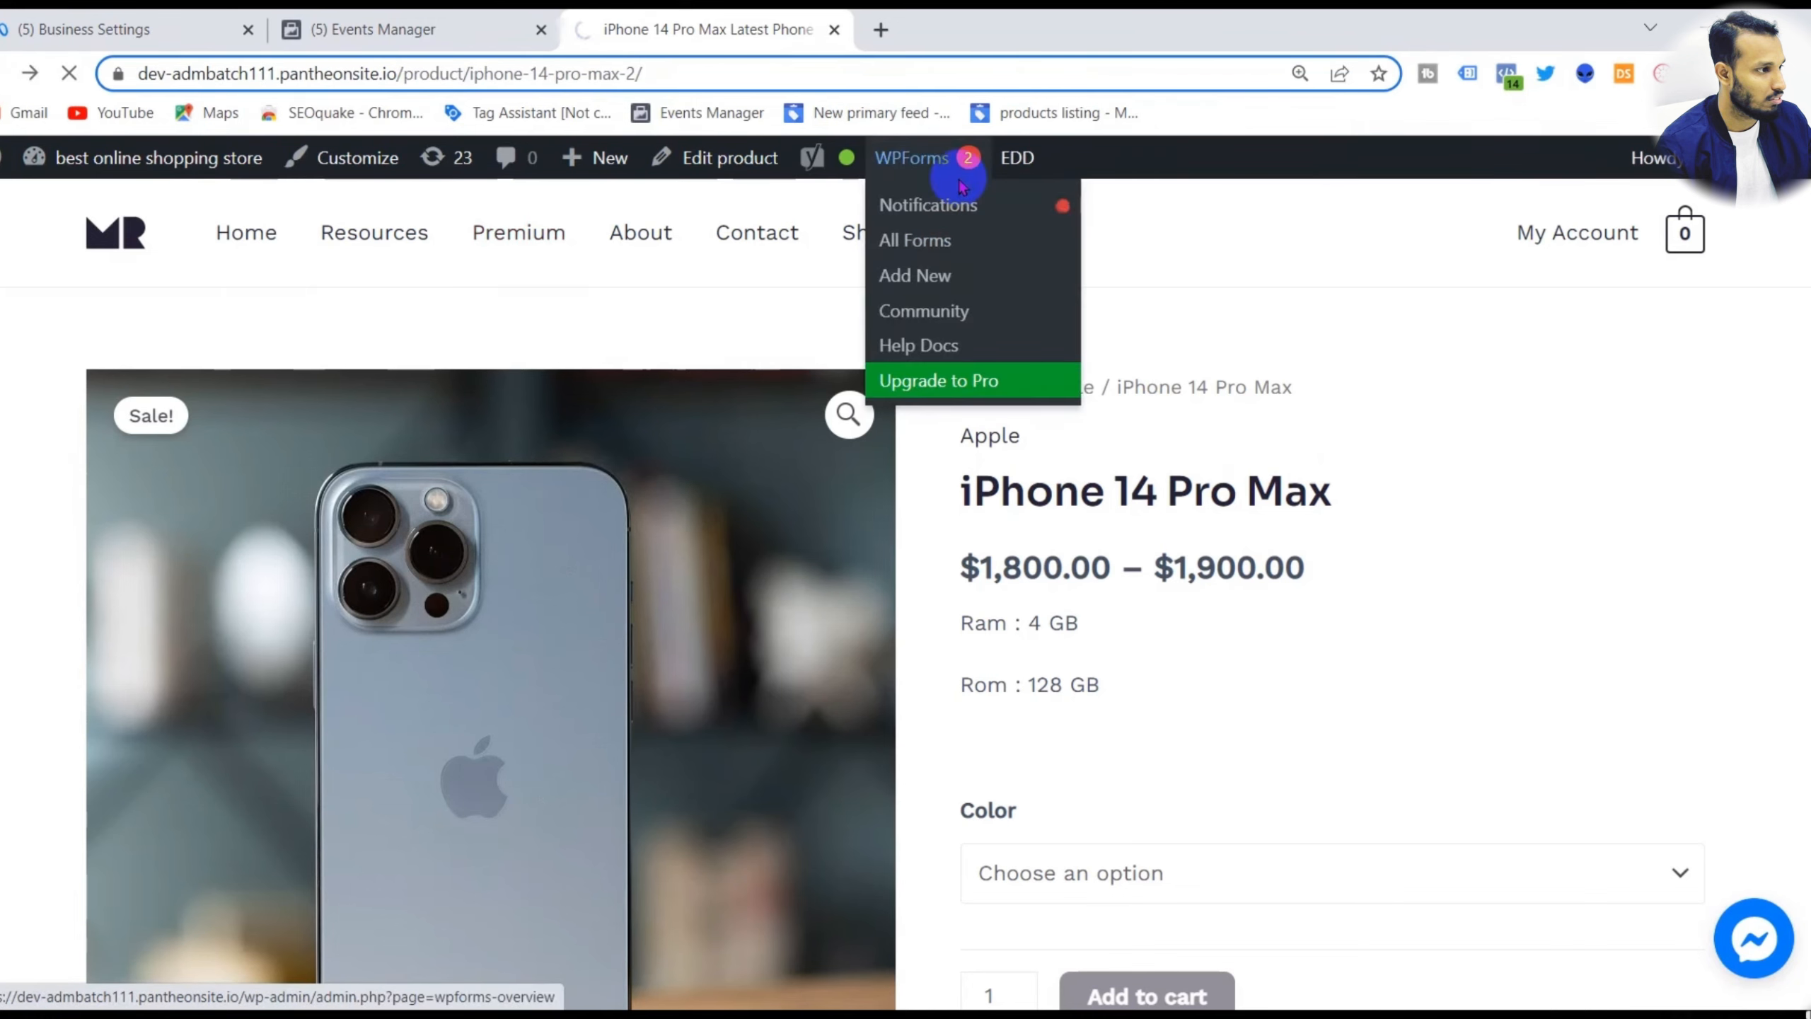
click(457, 68)
drag(504, 69, 436, 69)
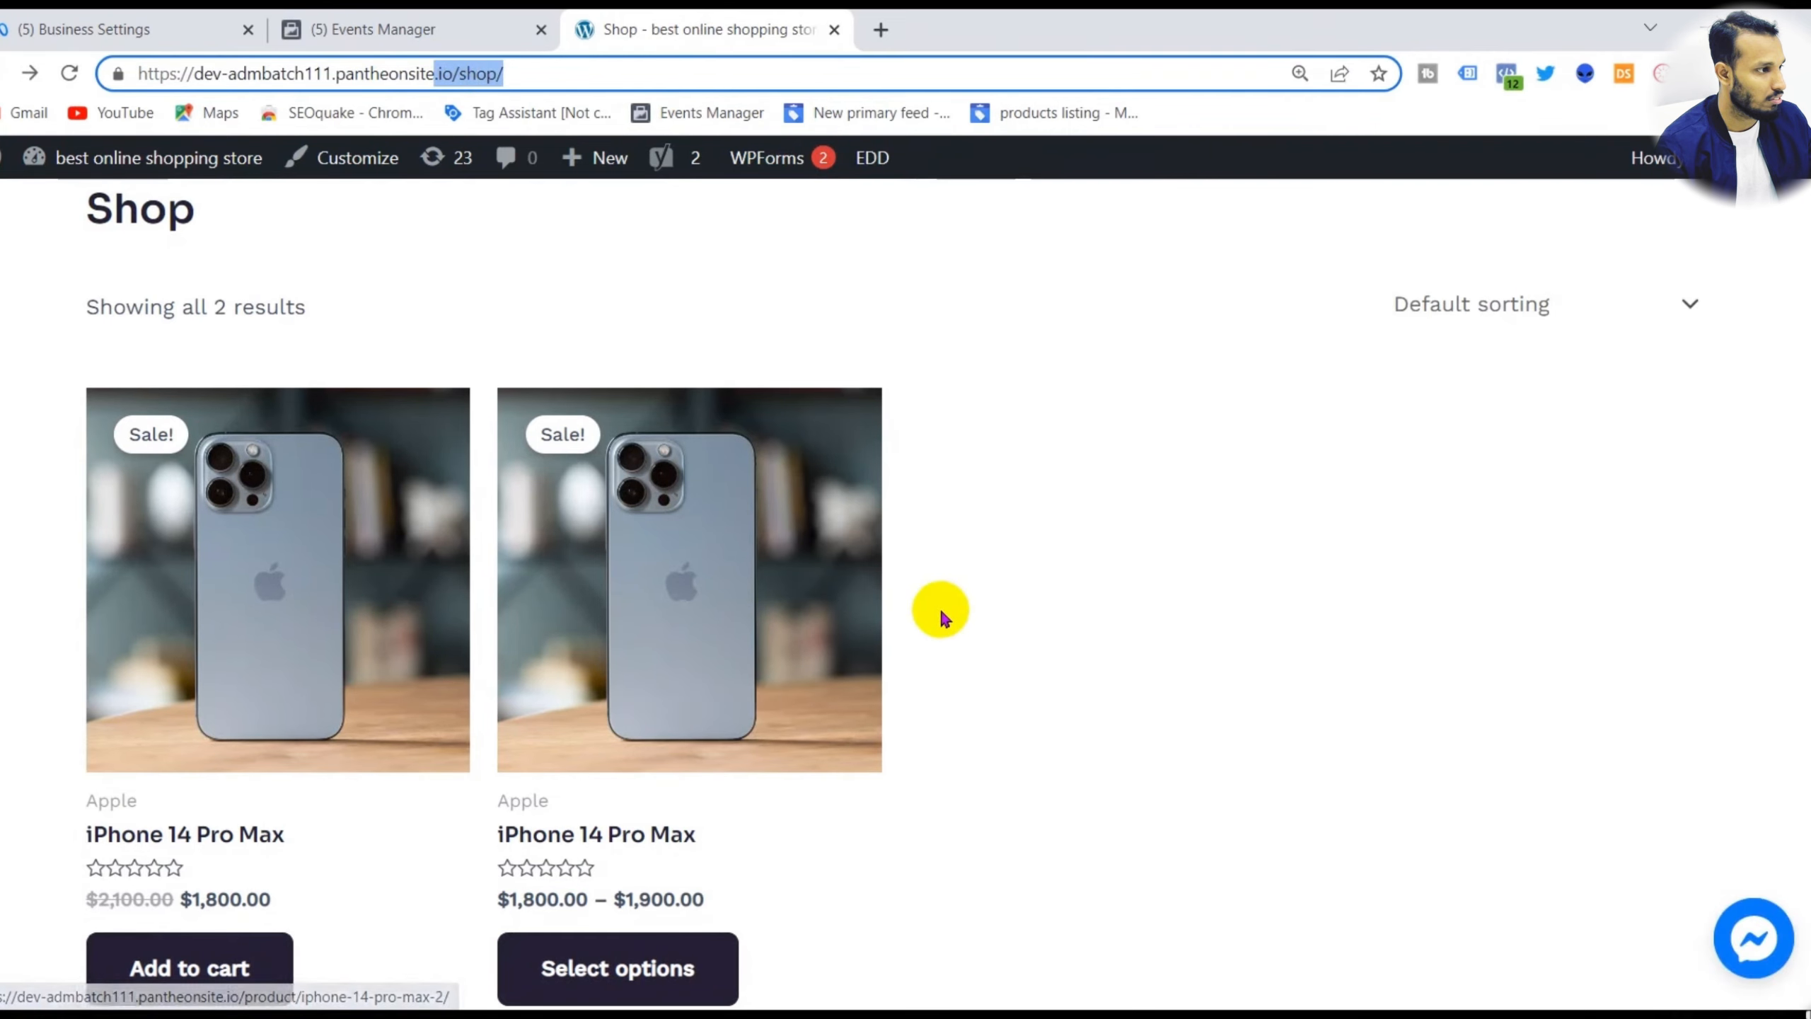
click(814, 614)
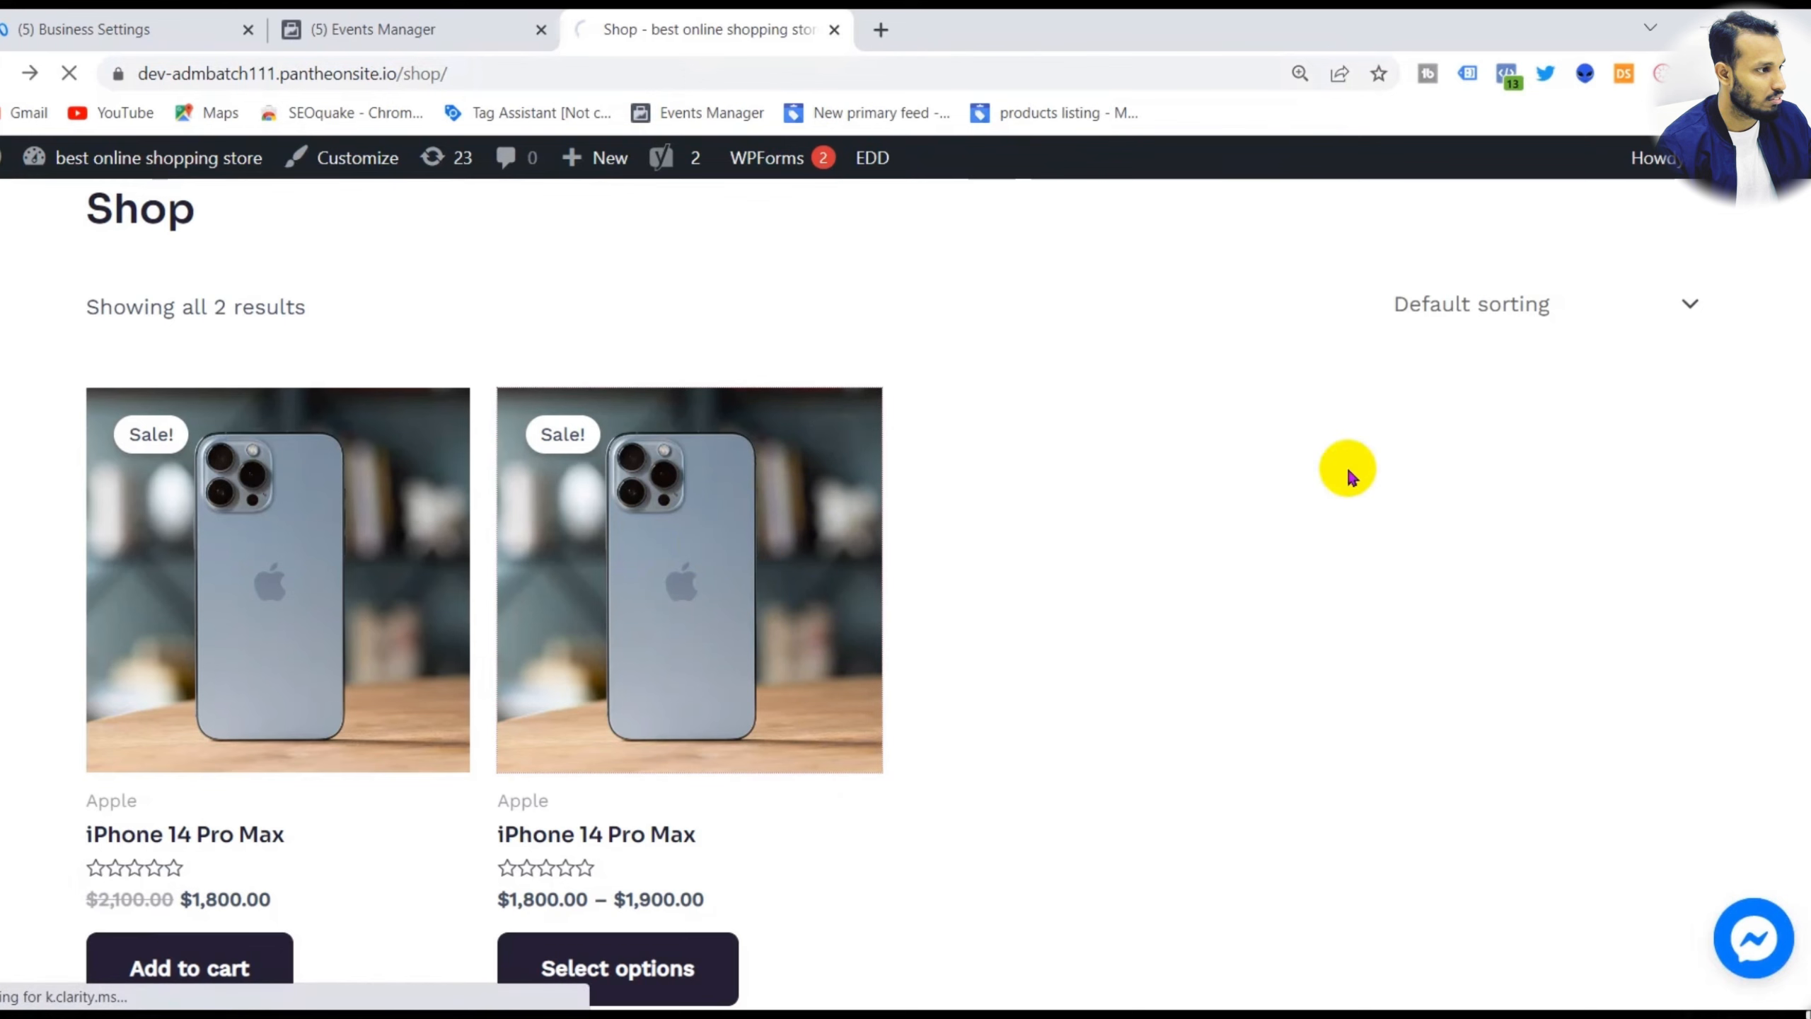
- Copy the /product part of the iPhone 14 Pro Max page's web address and close the Events Manager page
drag(396, 72, 454, 66)
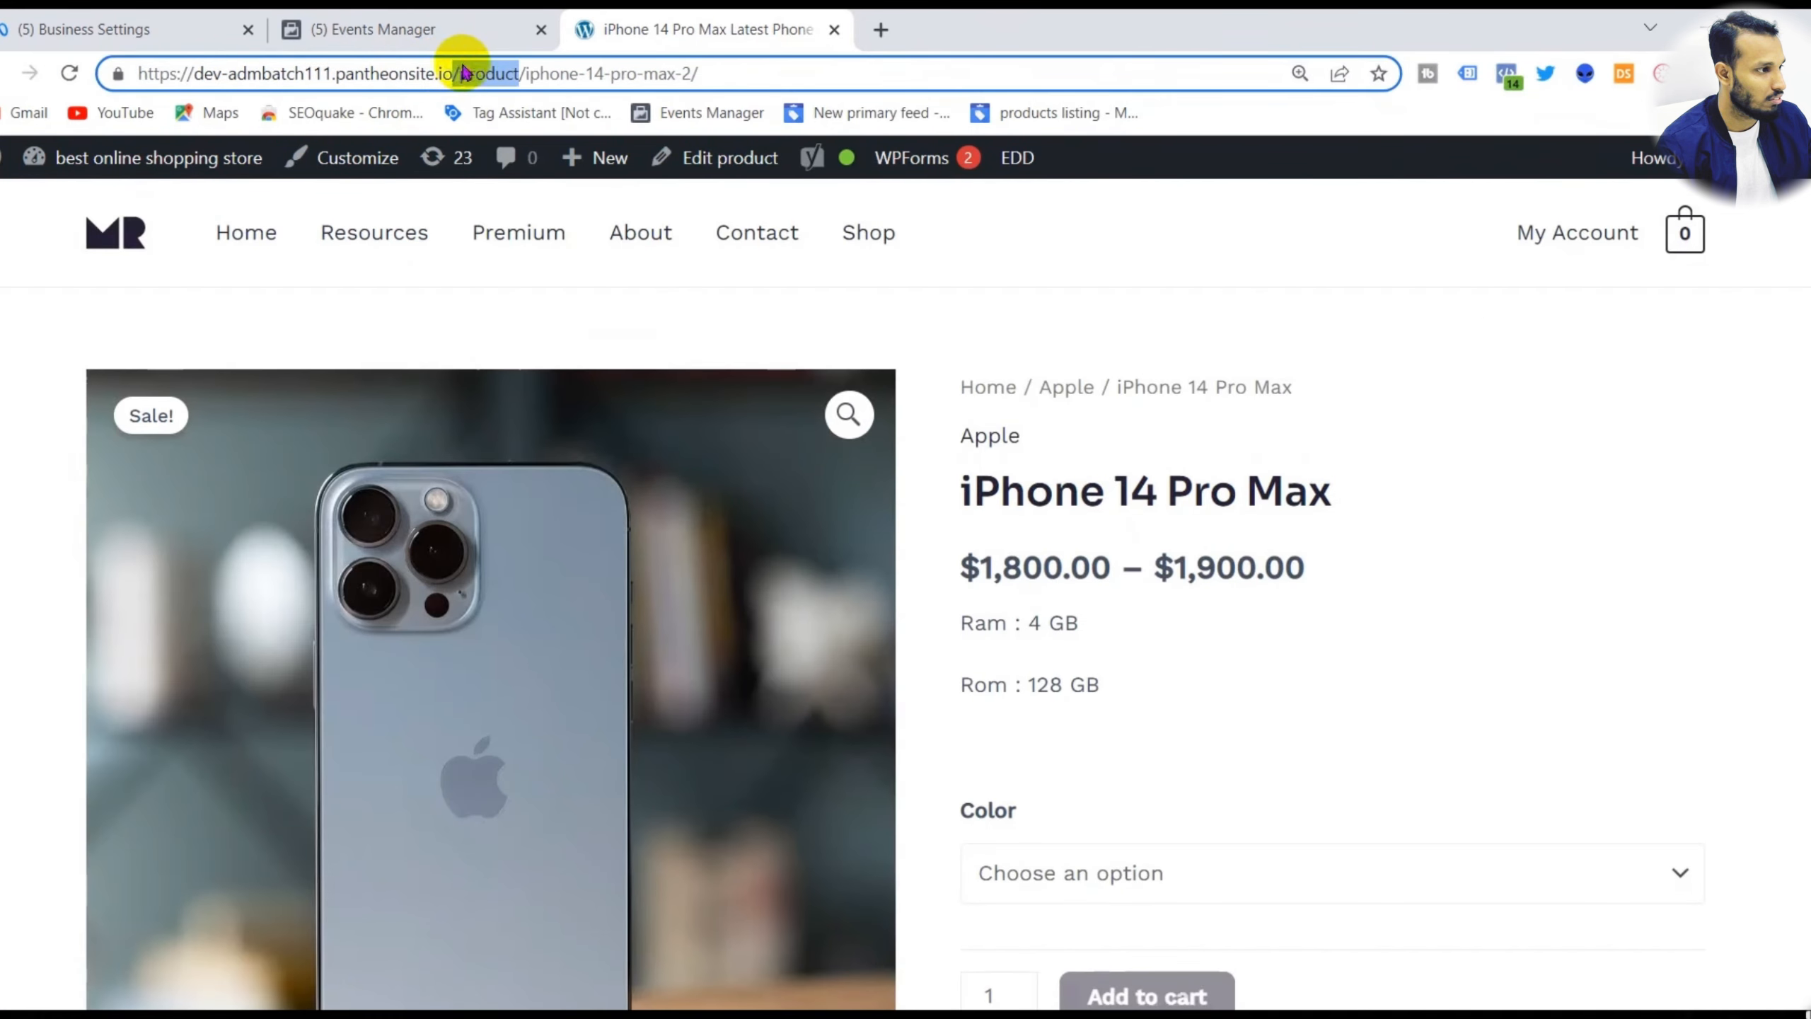
right_click(490, 72)
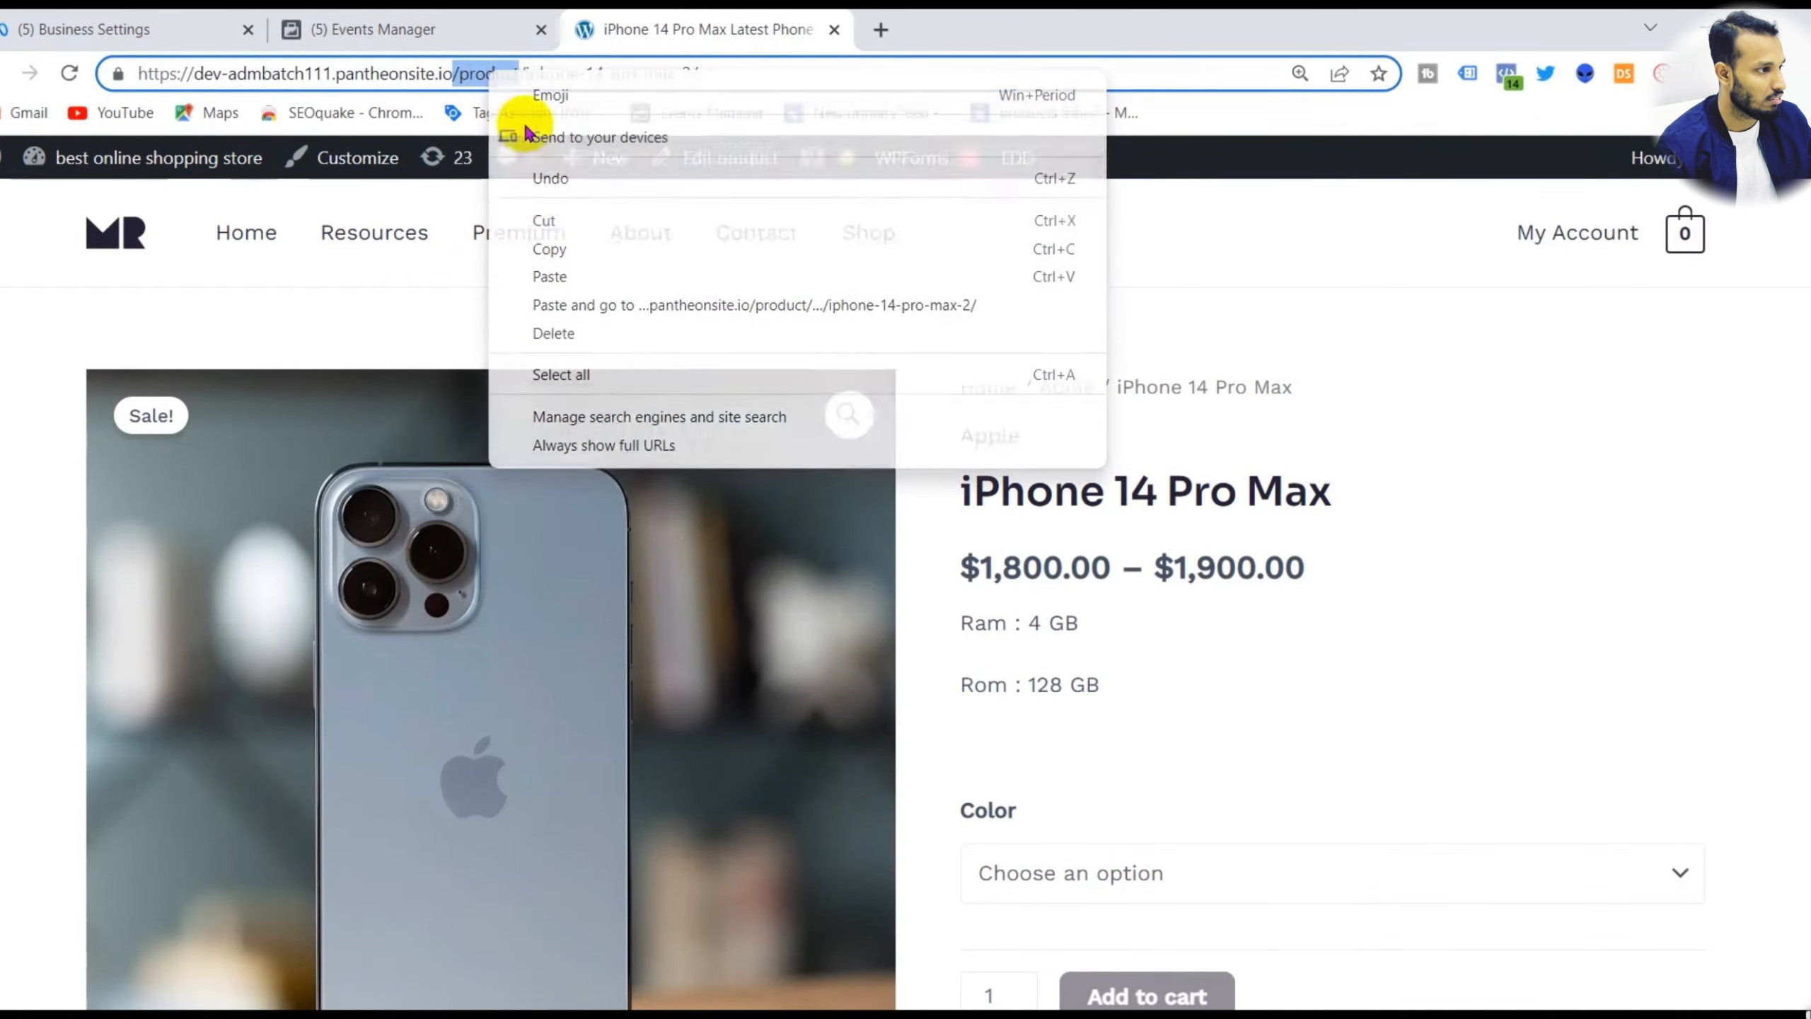
click(553, 249)
drag(293, 72, 589, 70)
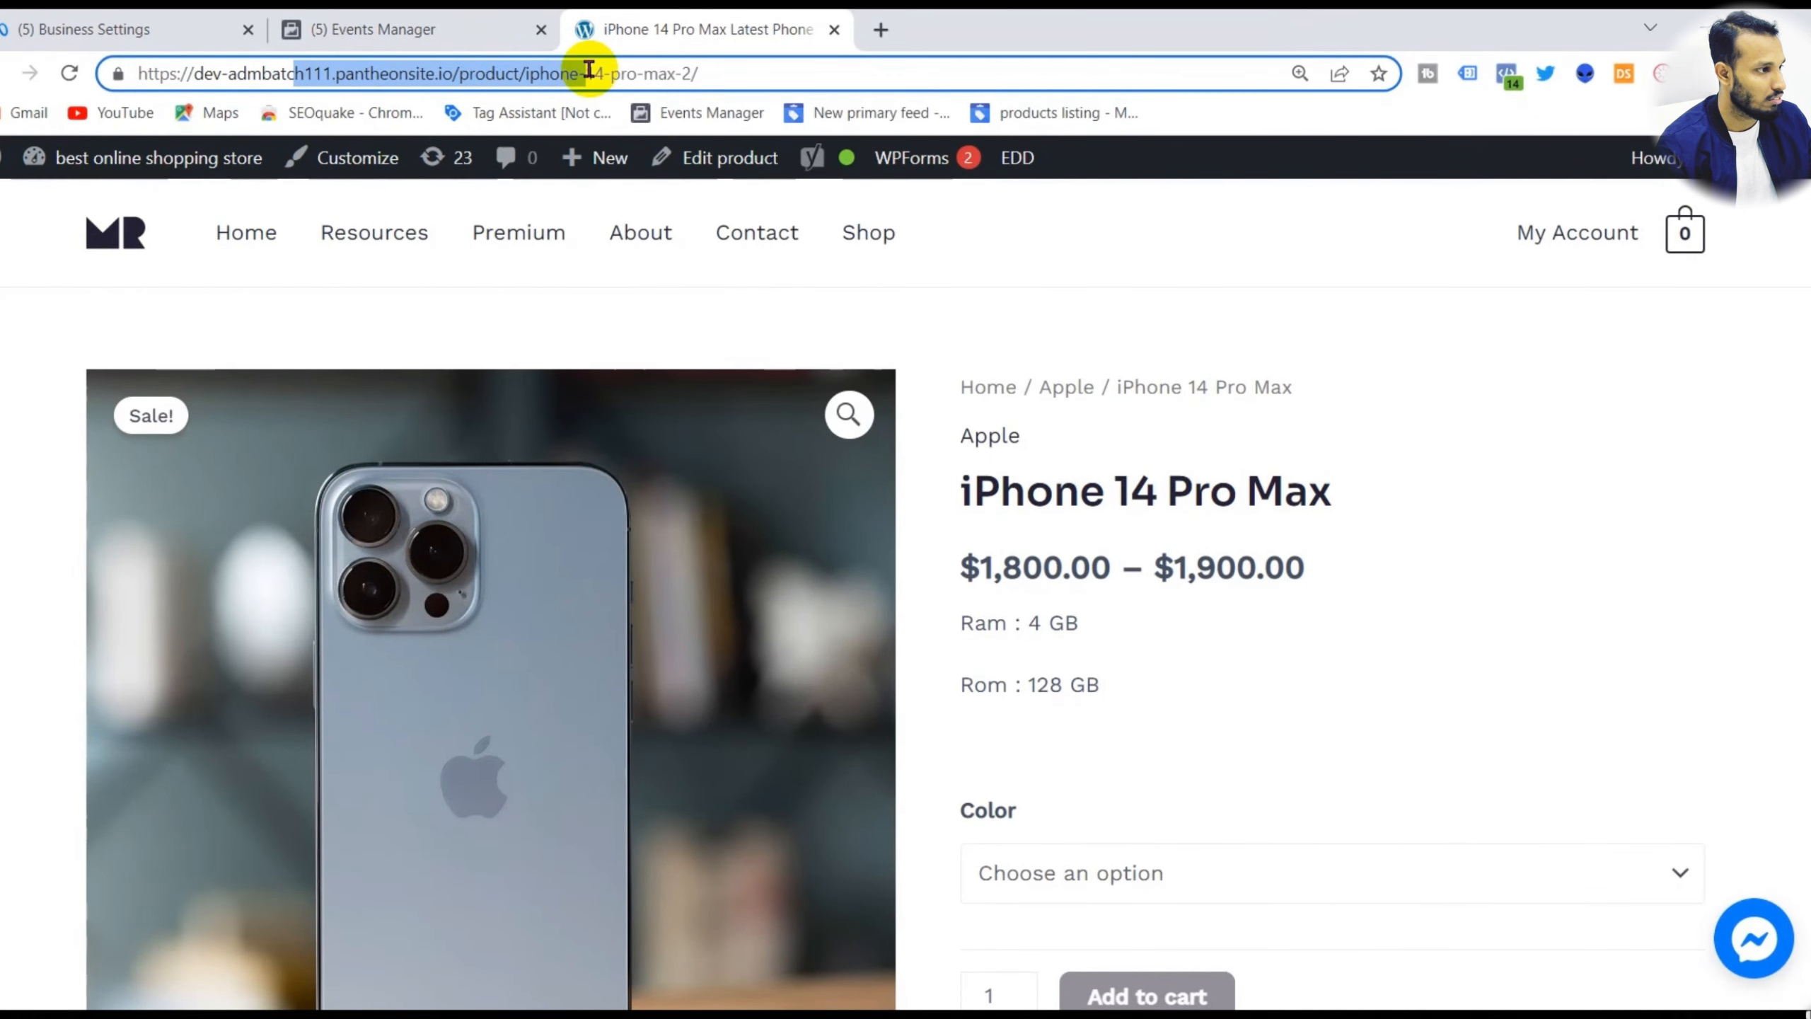
click(463, 25)
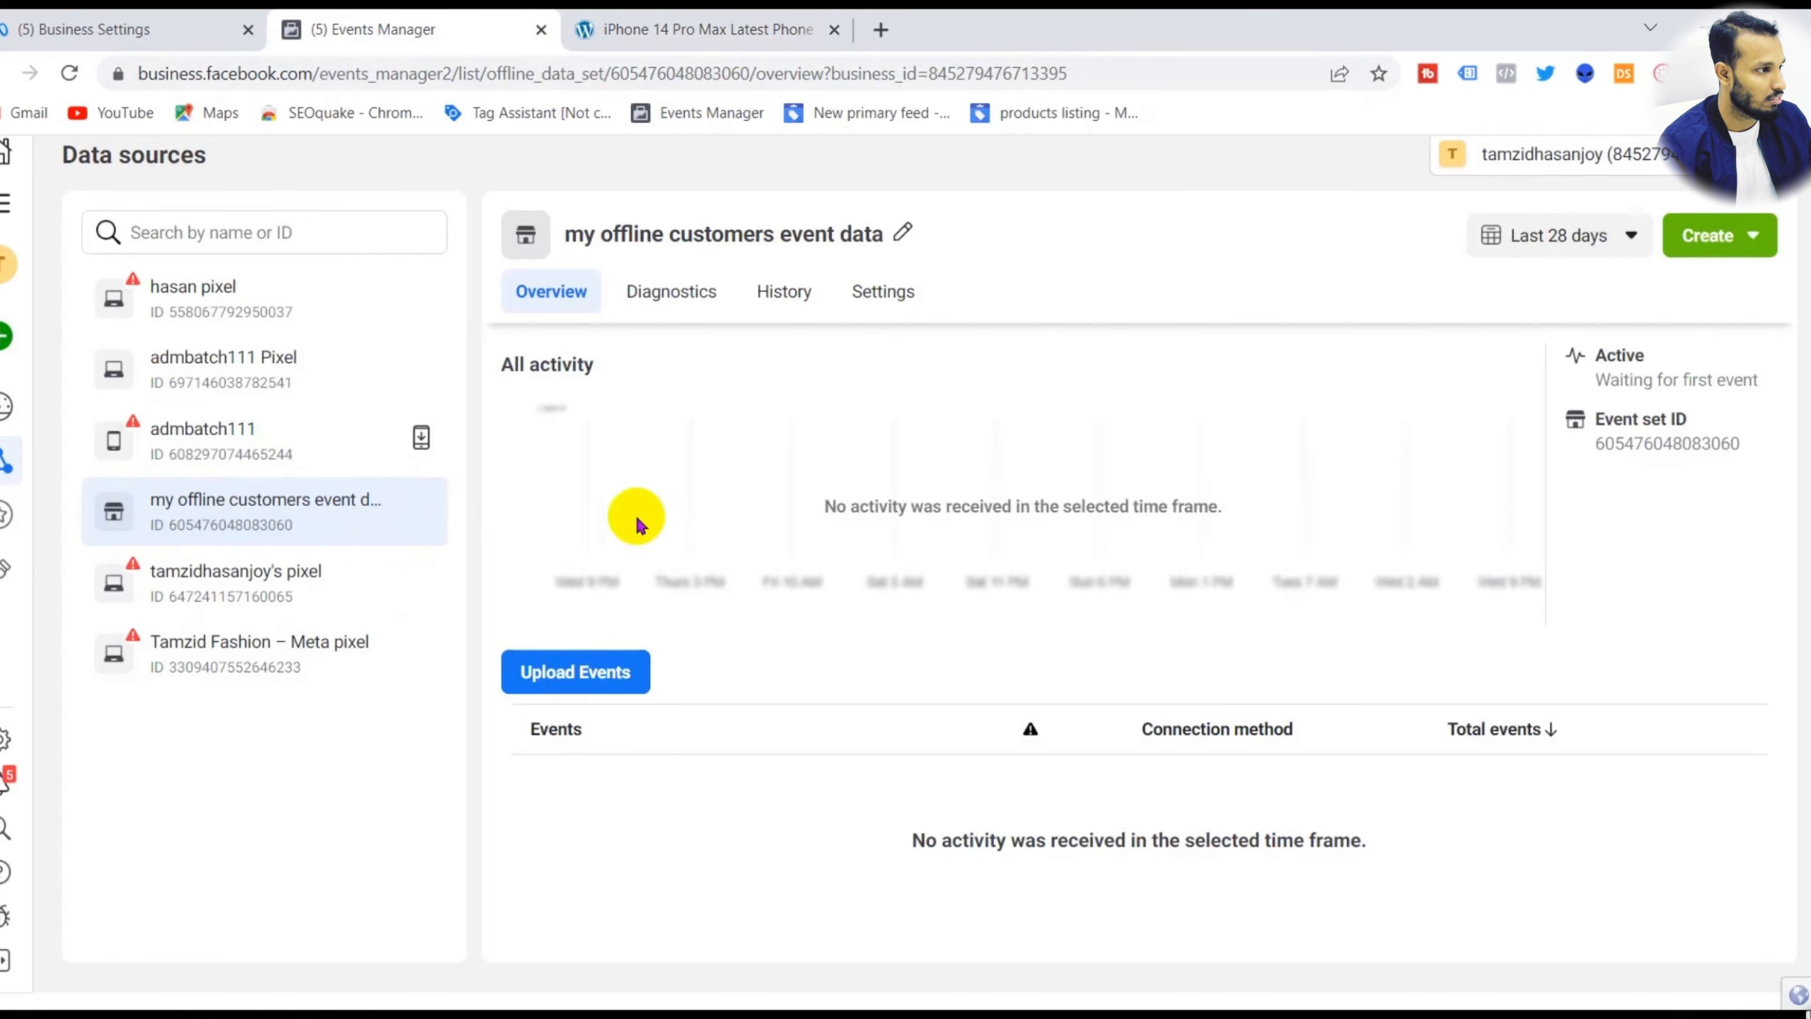
click(540, 29)
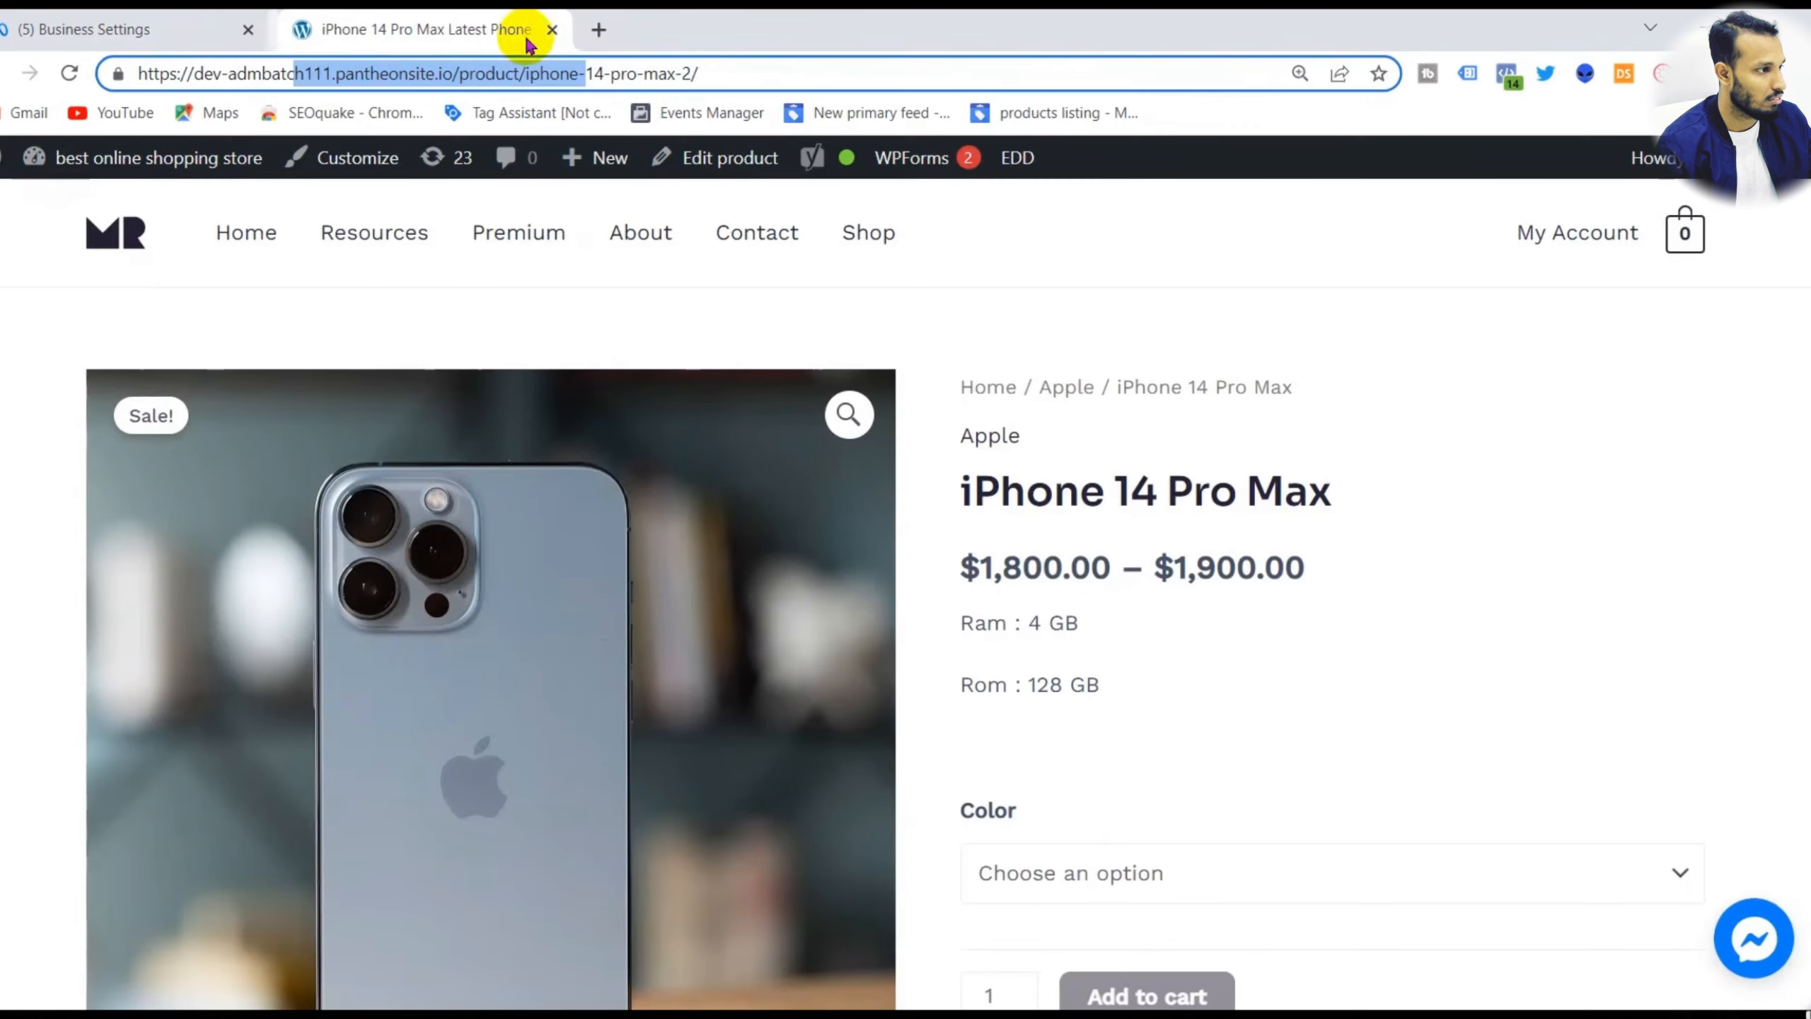
- In Business settings, add the URL keyword /product to the ViewContent Event rule and create the custom conversion
click(210, 24)
click(739, 735)
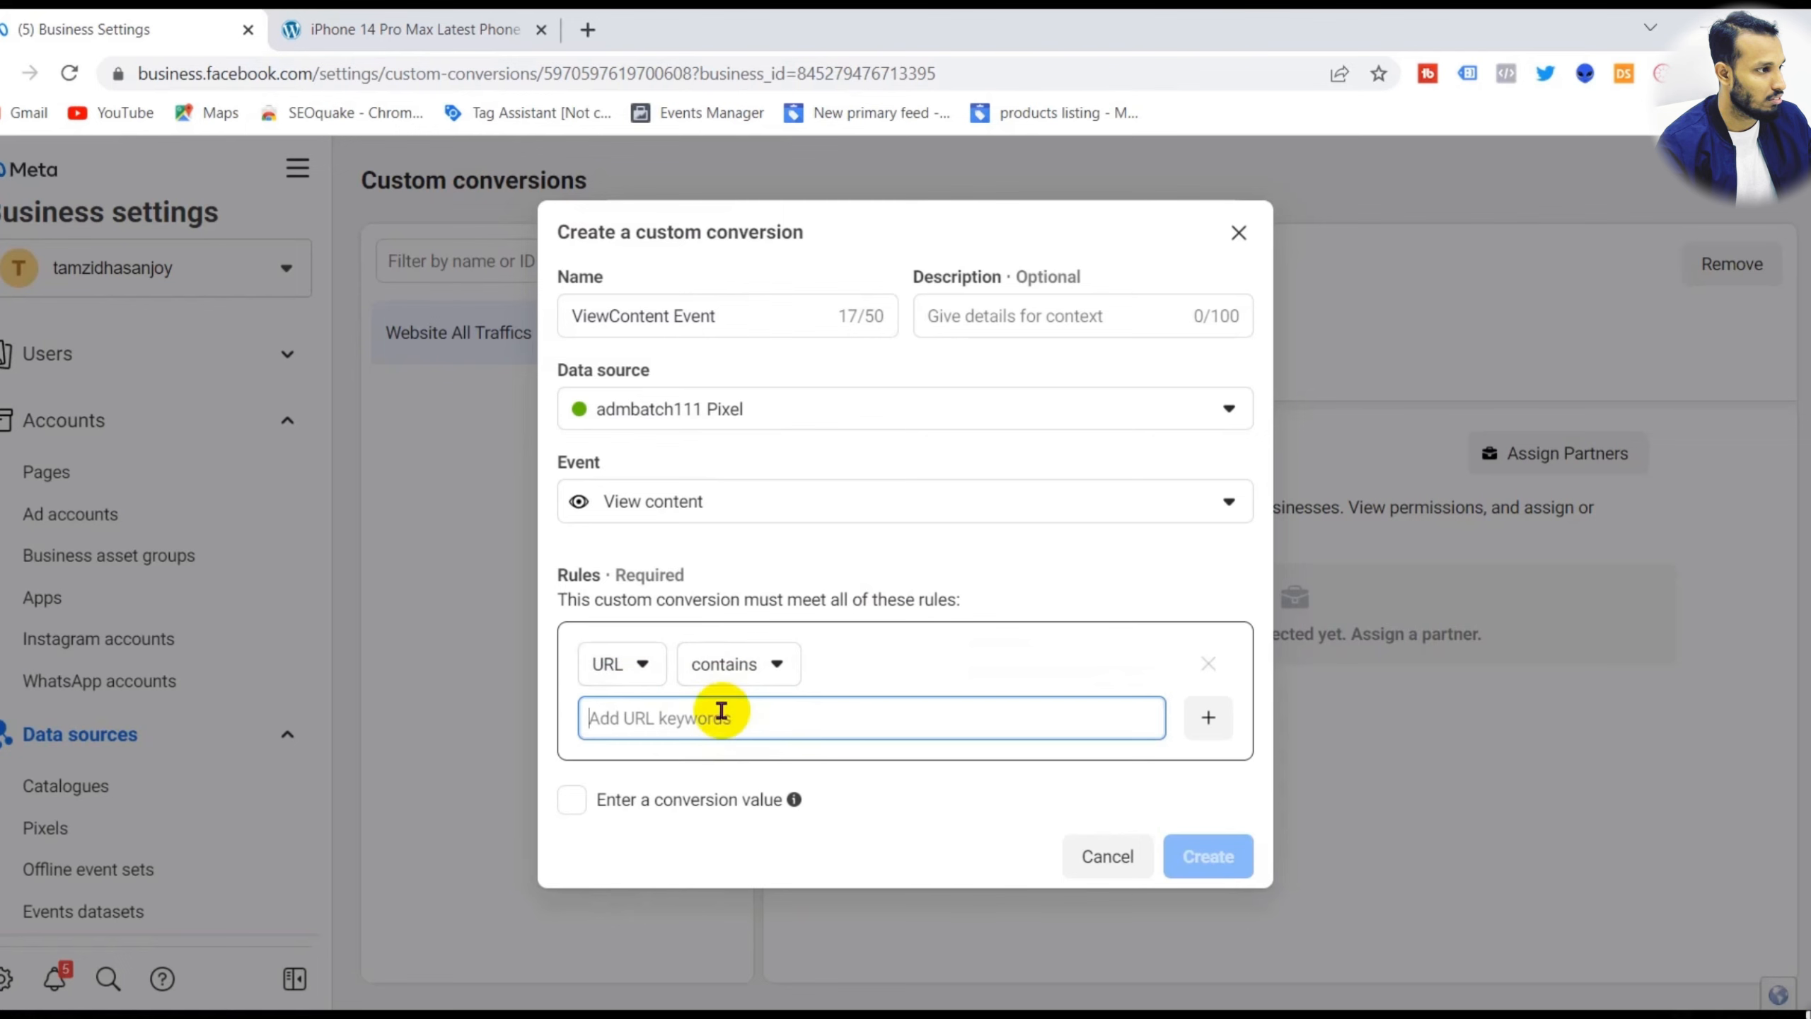
text(/product)
key(Return)
click(1208, 856)
click(1209, 748)
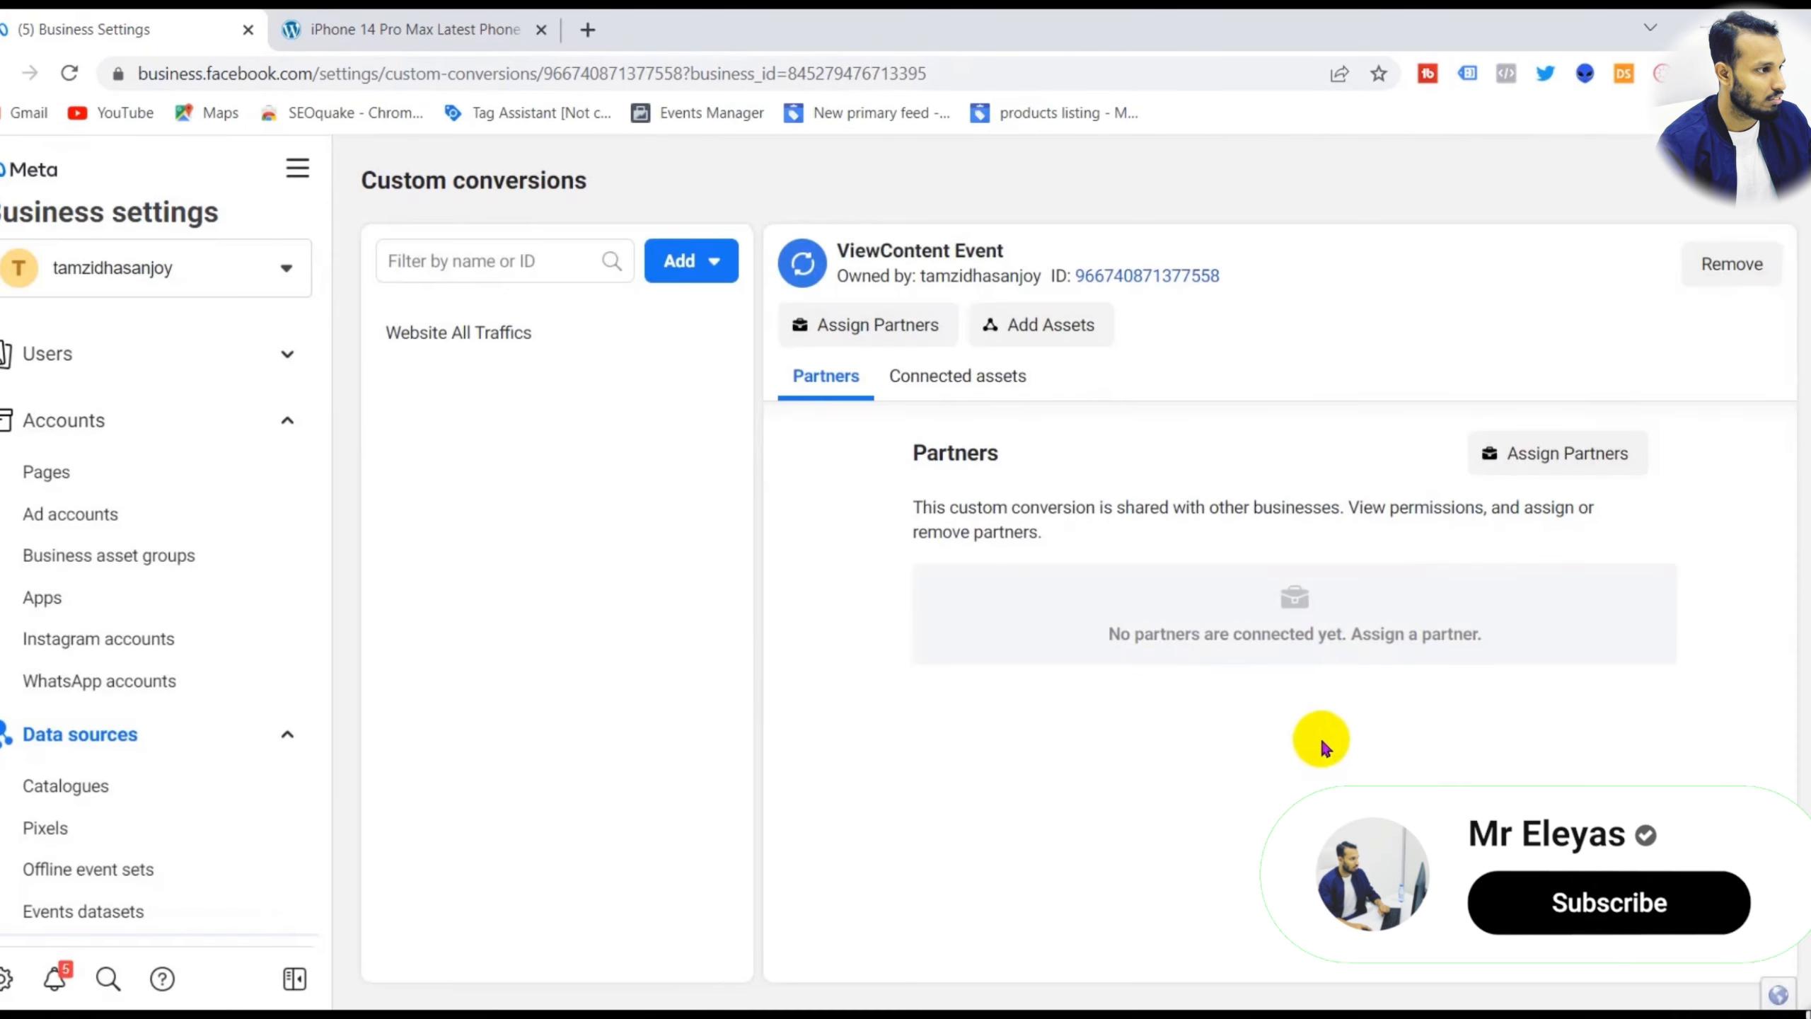
- Start another new custom conversion and, on the website's product page, add the iPhone 14 Pro Max in Blue to the cart
click(677, 263)
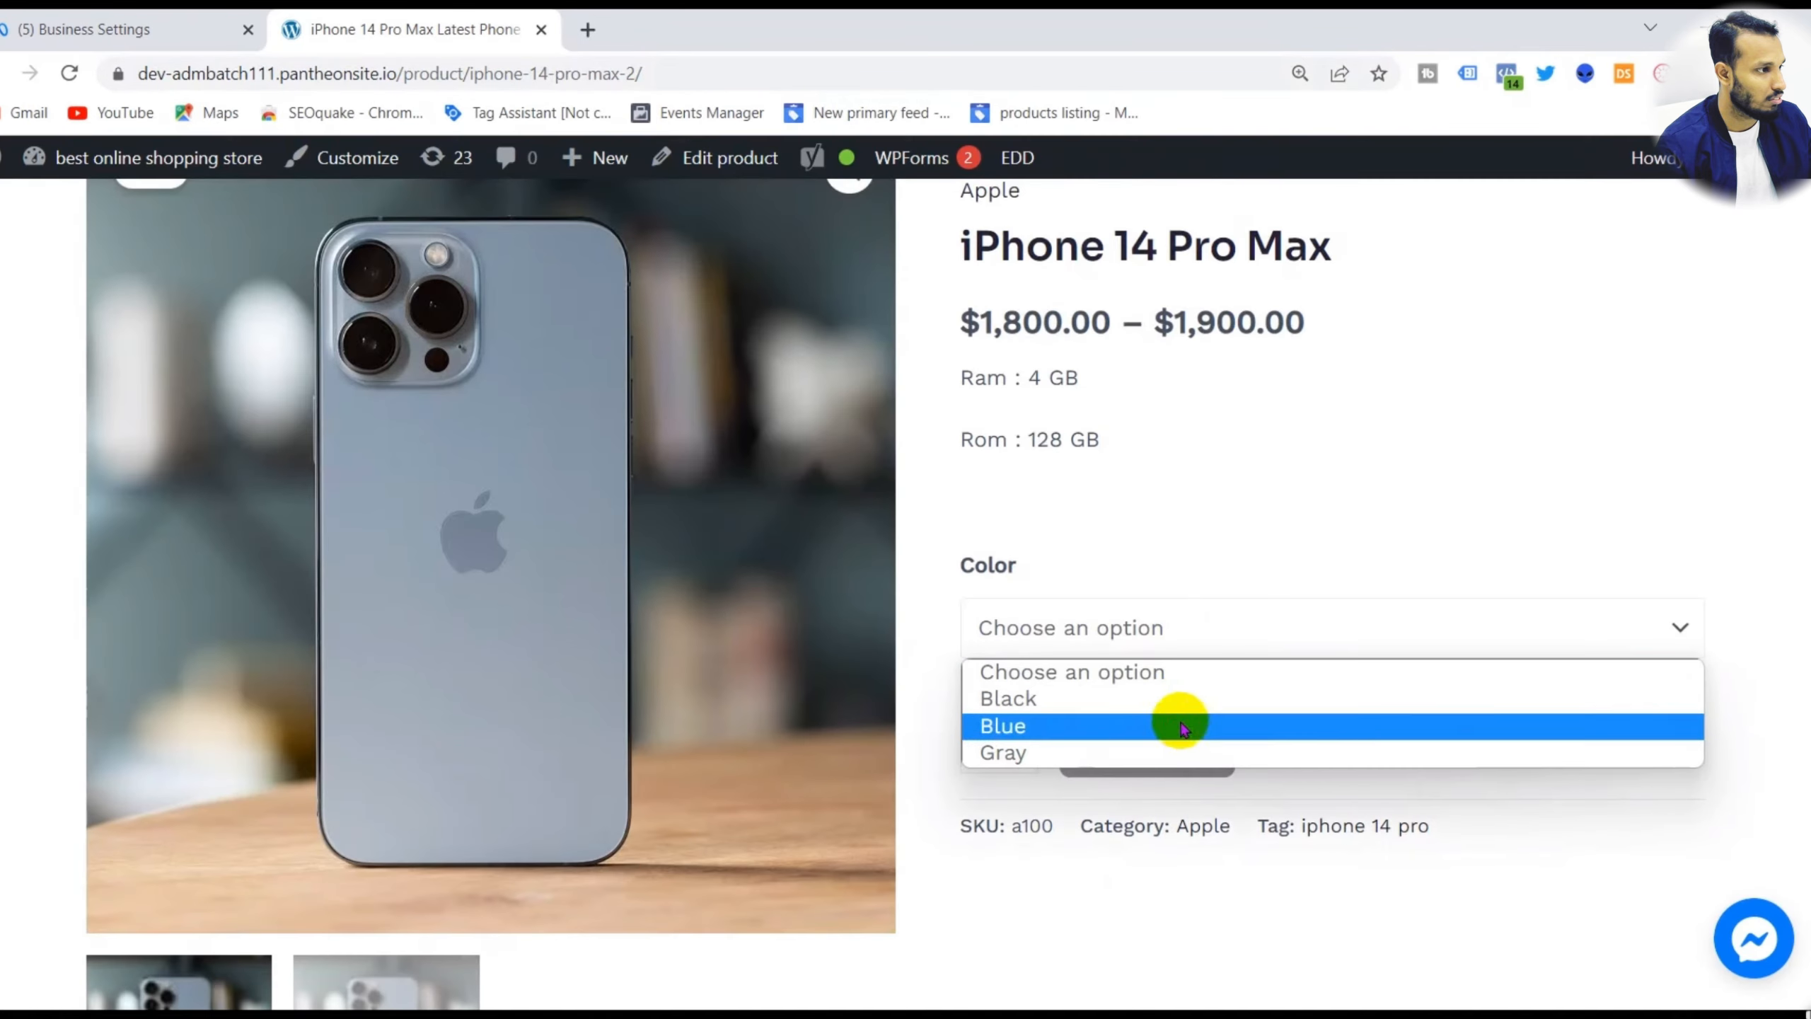
click(1182, 726)
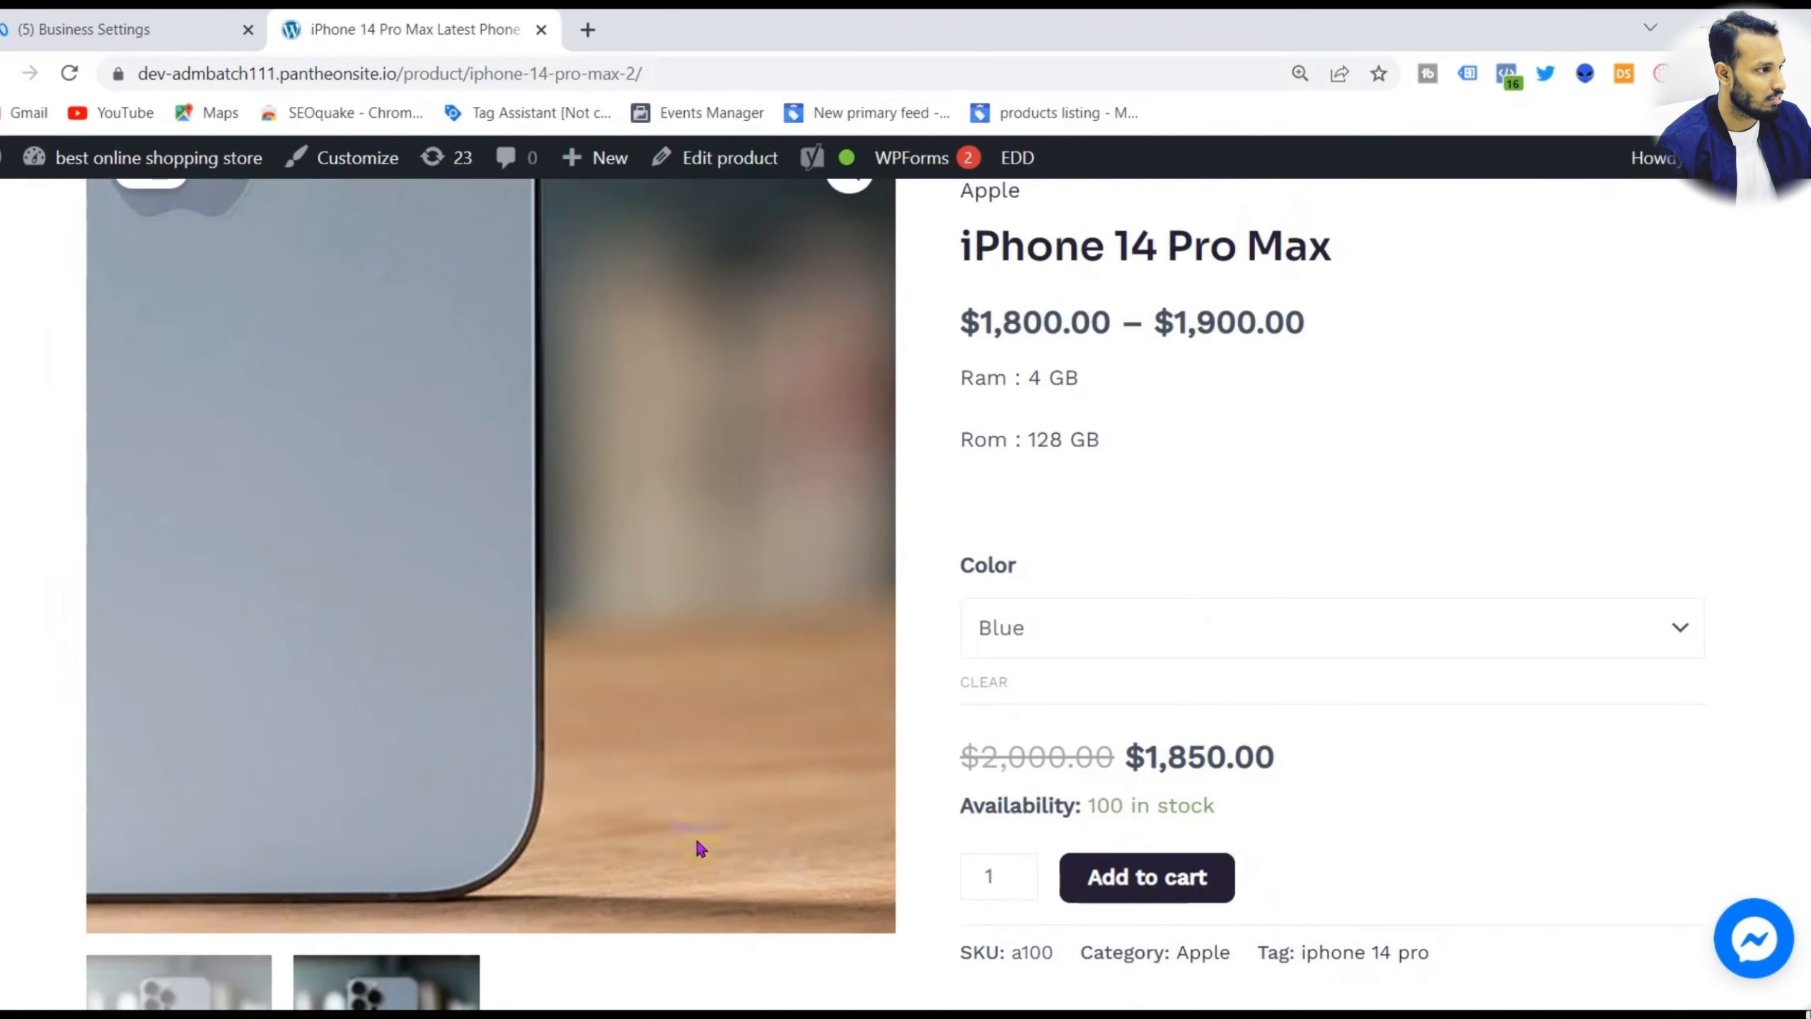
key(F5)
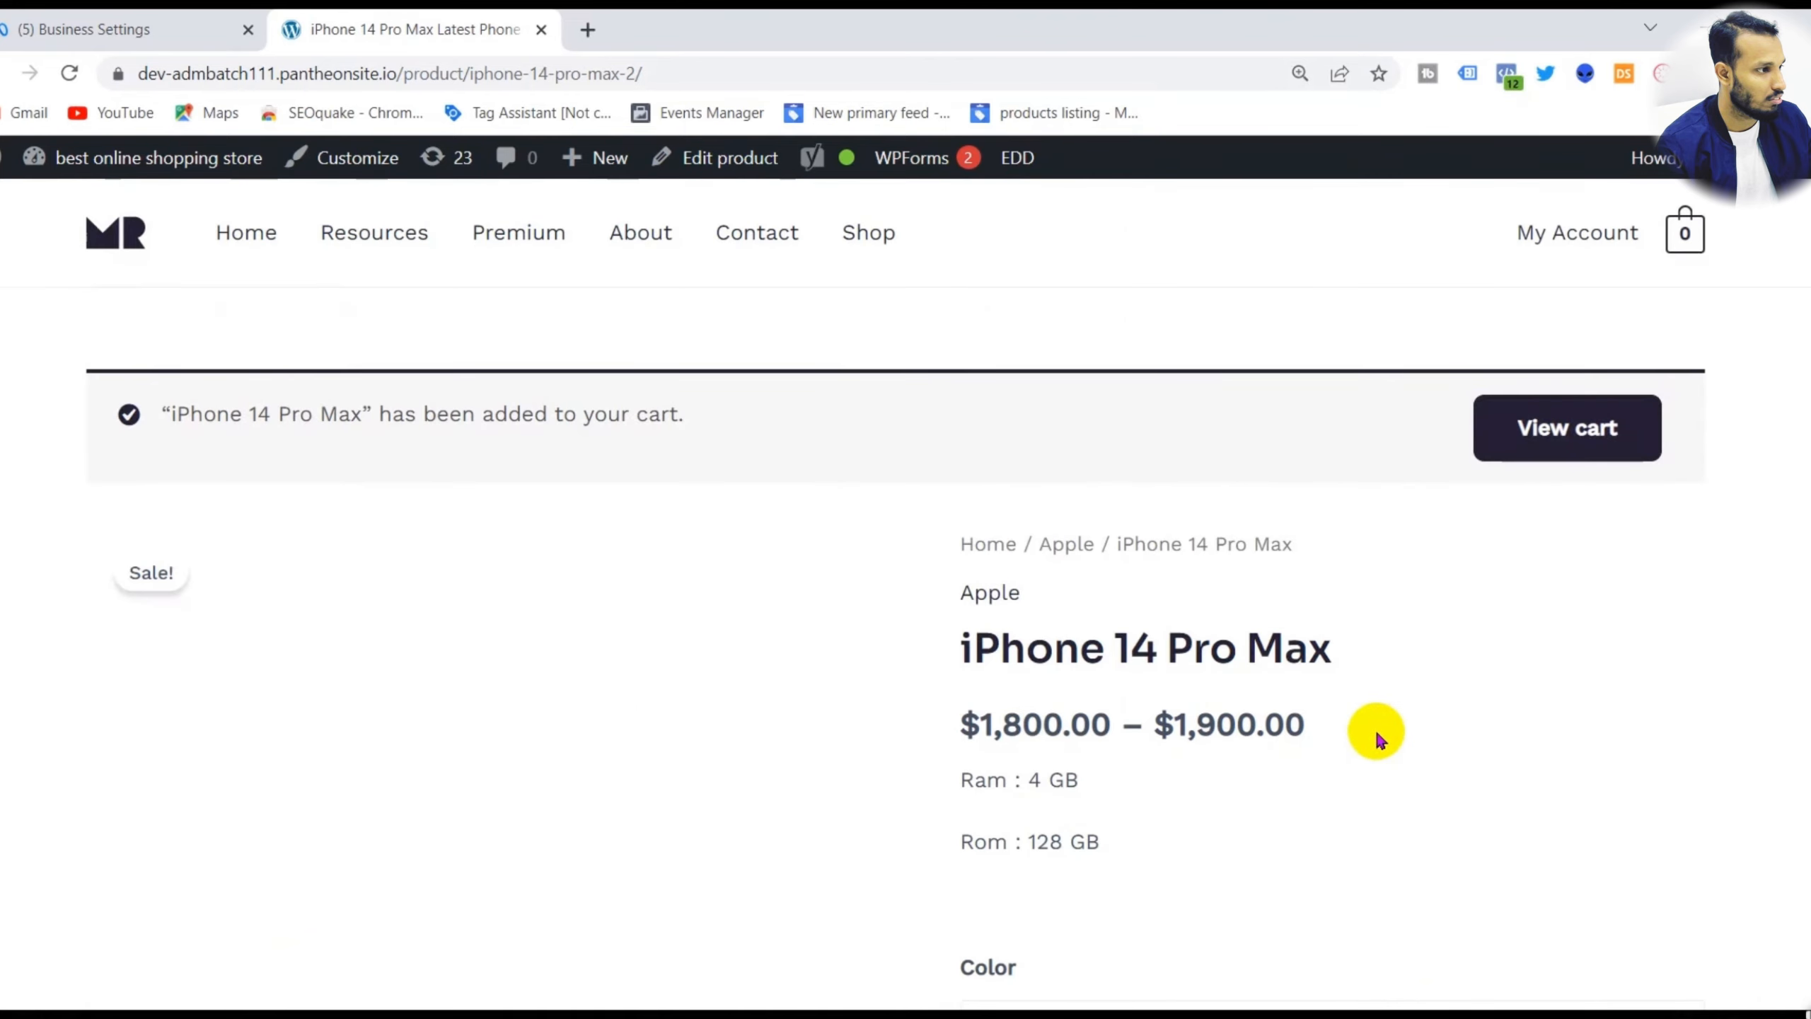
drag(308, 73, 626, 61)
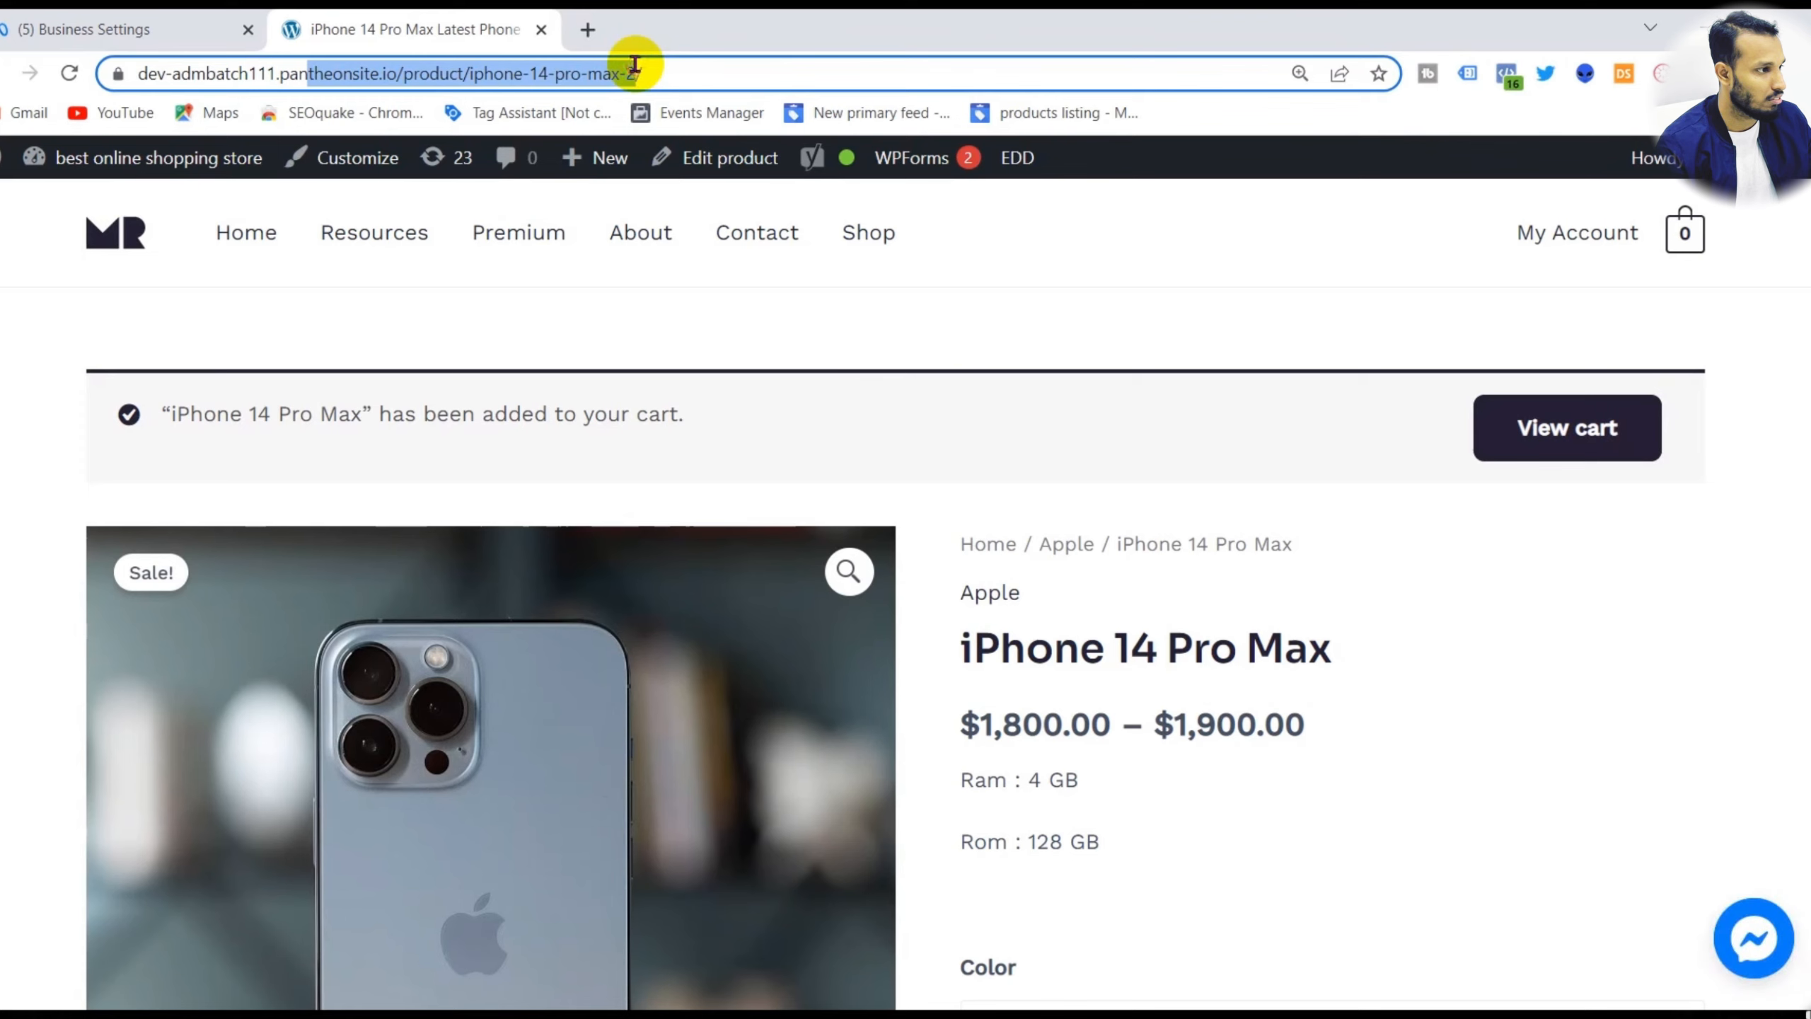
- View the cart, copy the /cart/ part of its web address and return to the new custom conversion in Business settings
click(1587, 434)
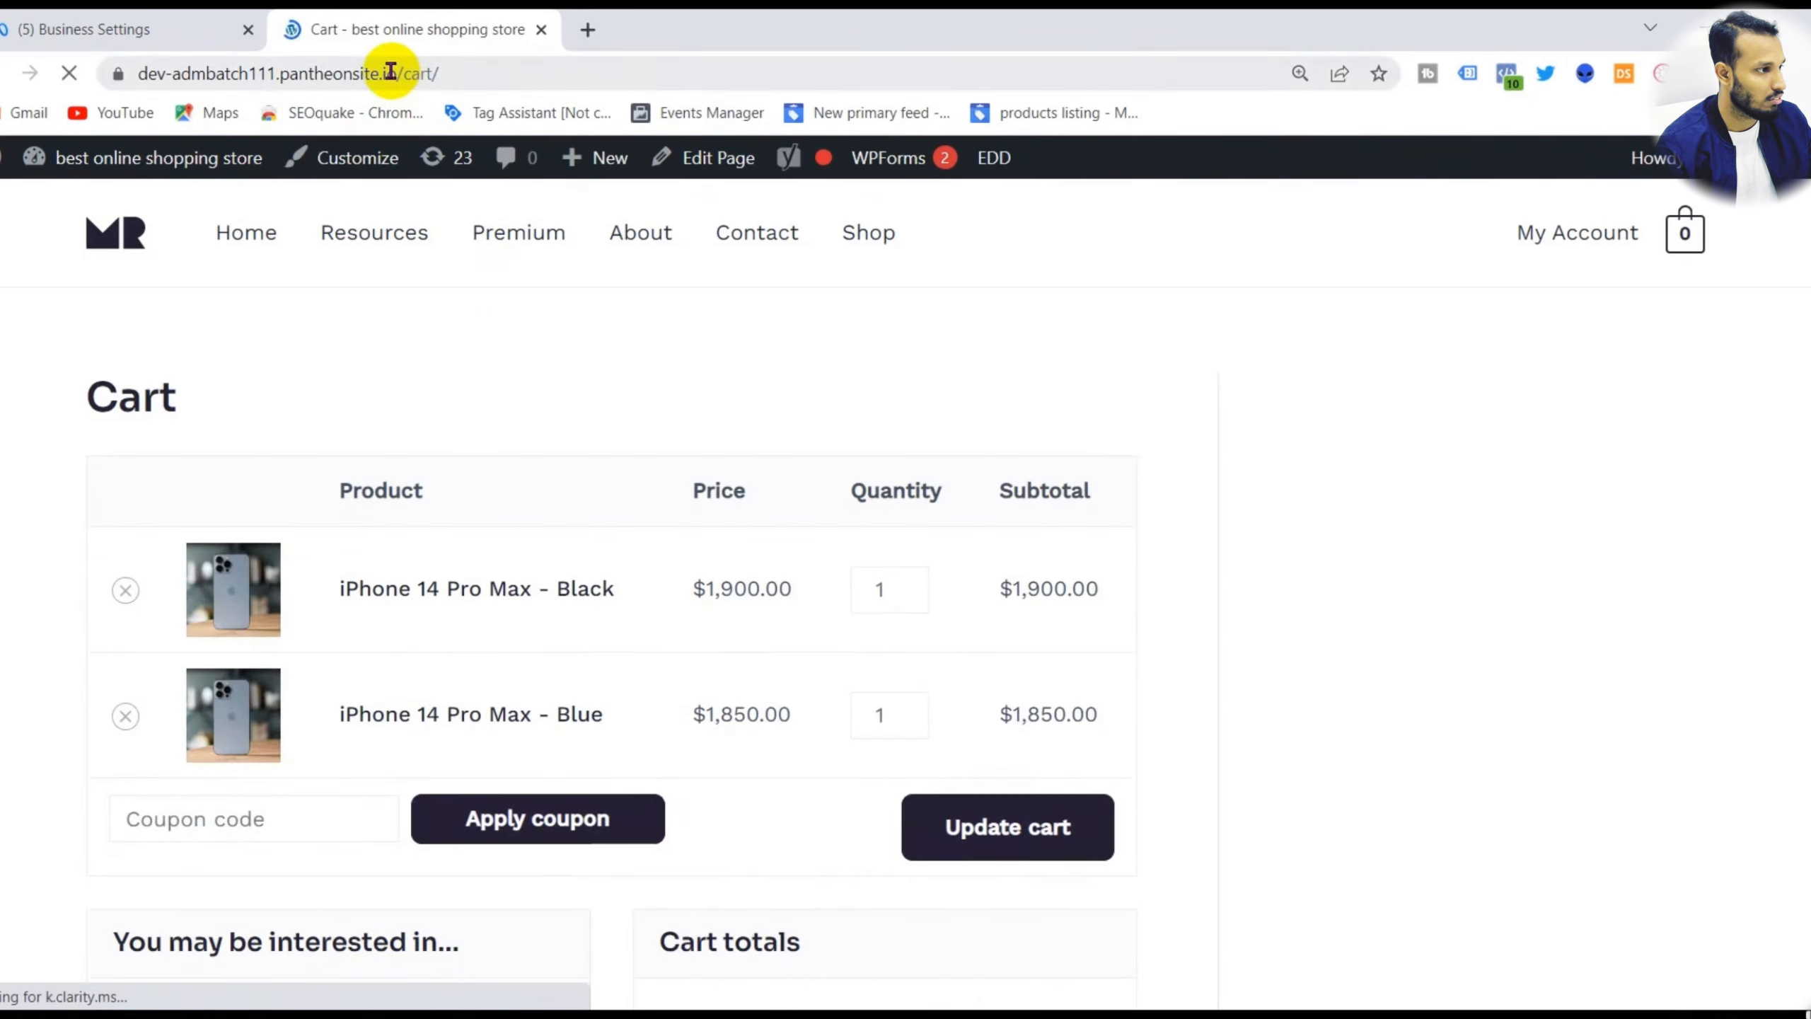
drag(389, 71, 476, 77)
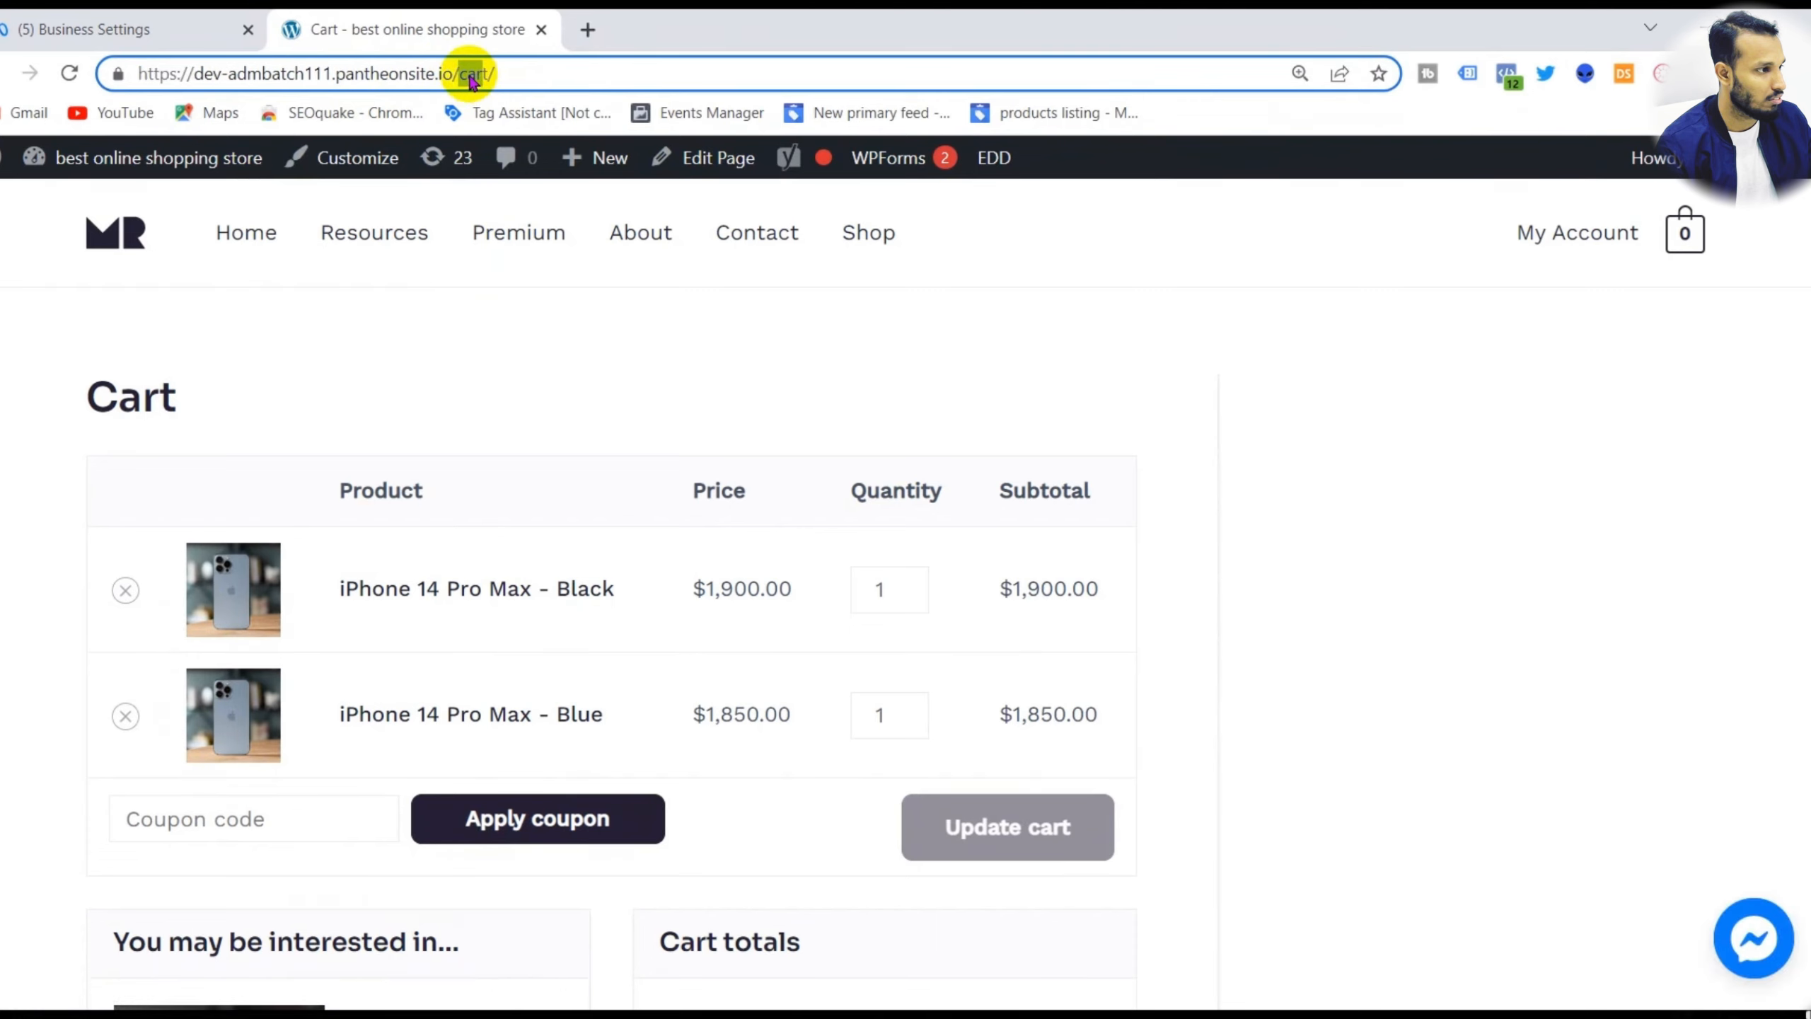
right_click(470, 80)
click(554, 251)
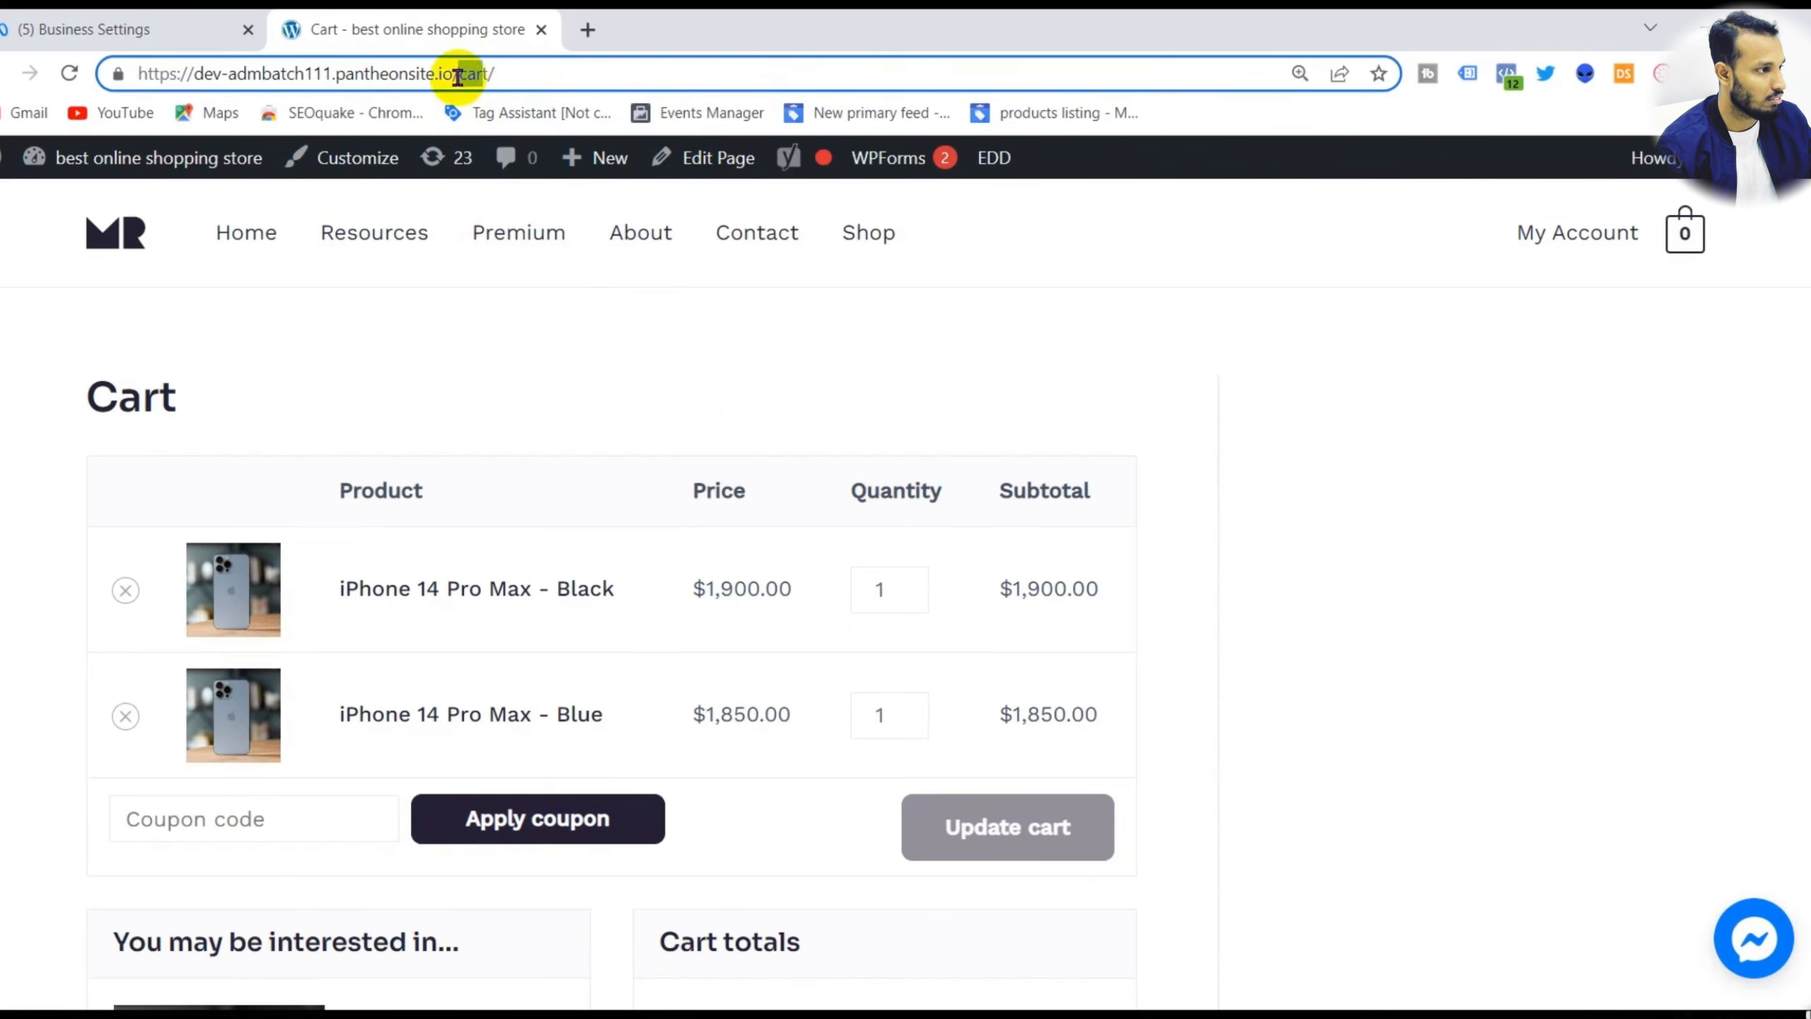
drag(455, 74, 529, 71)
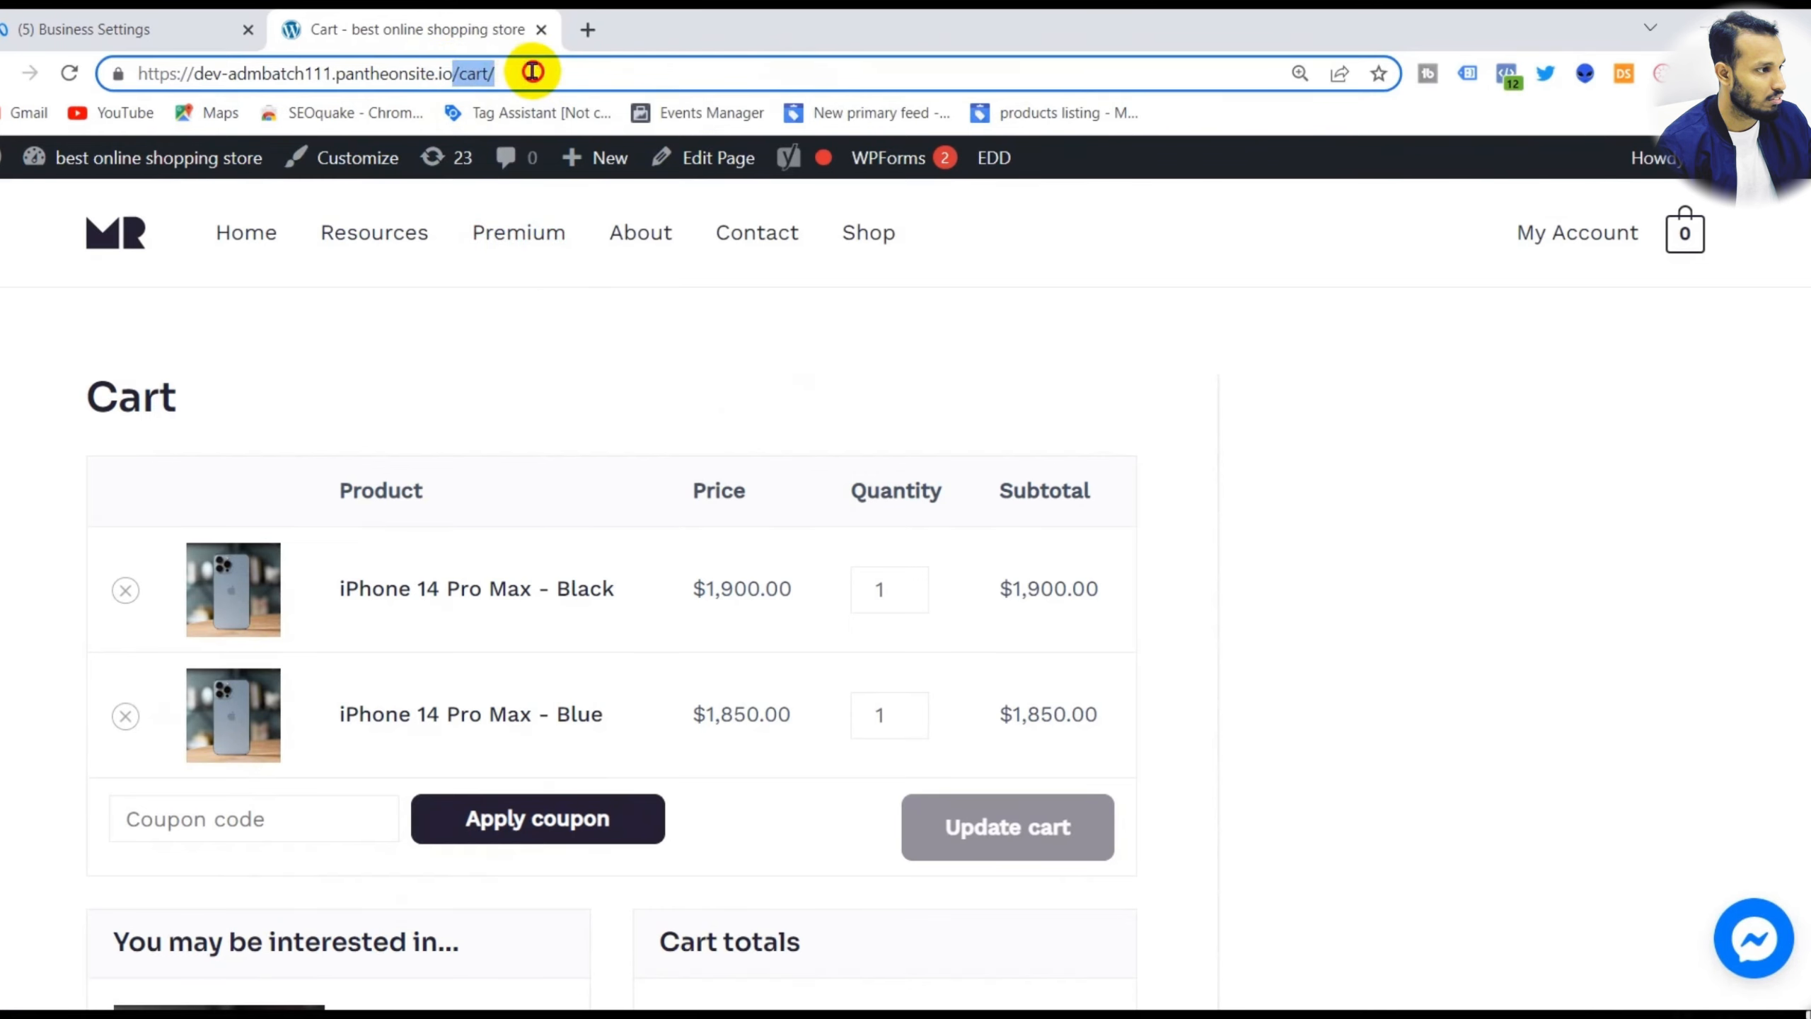
right_click(469, 80)
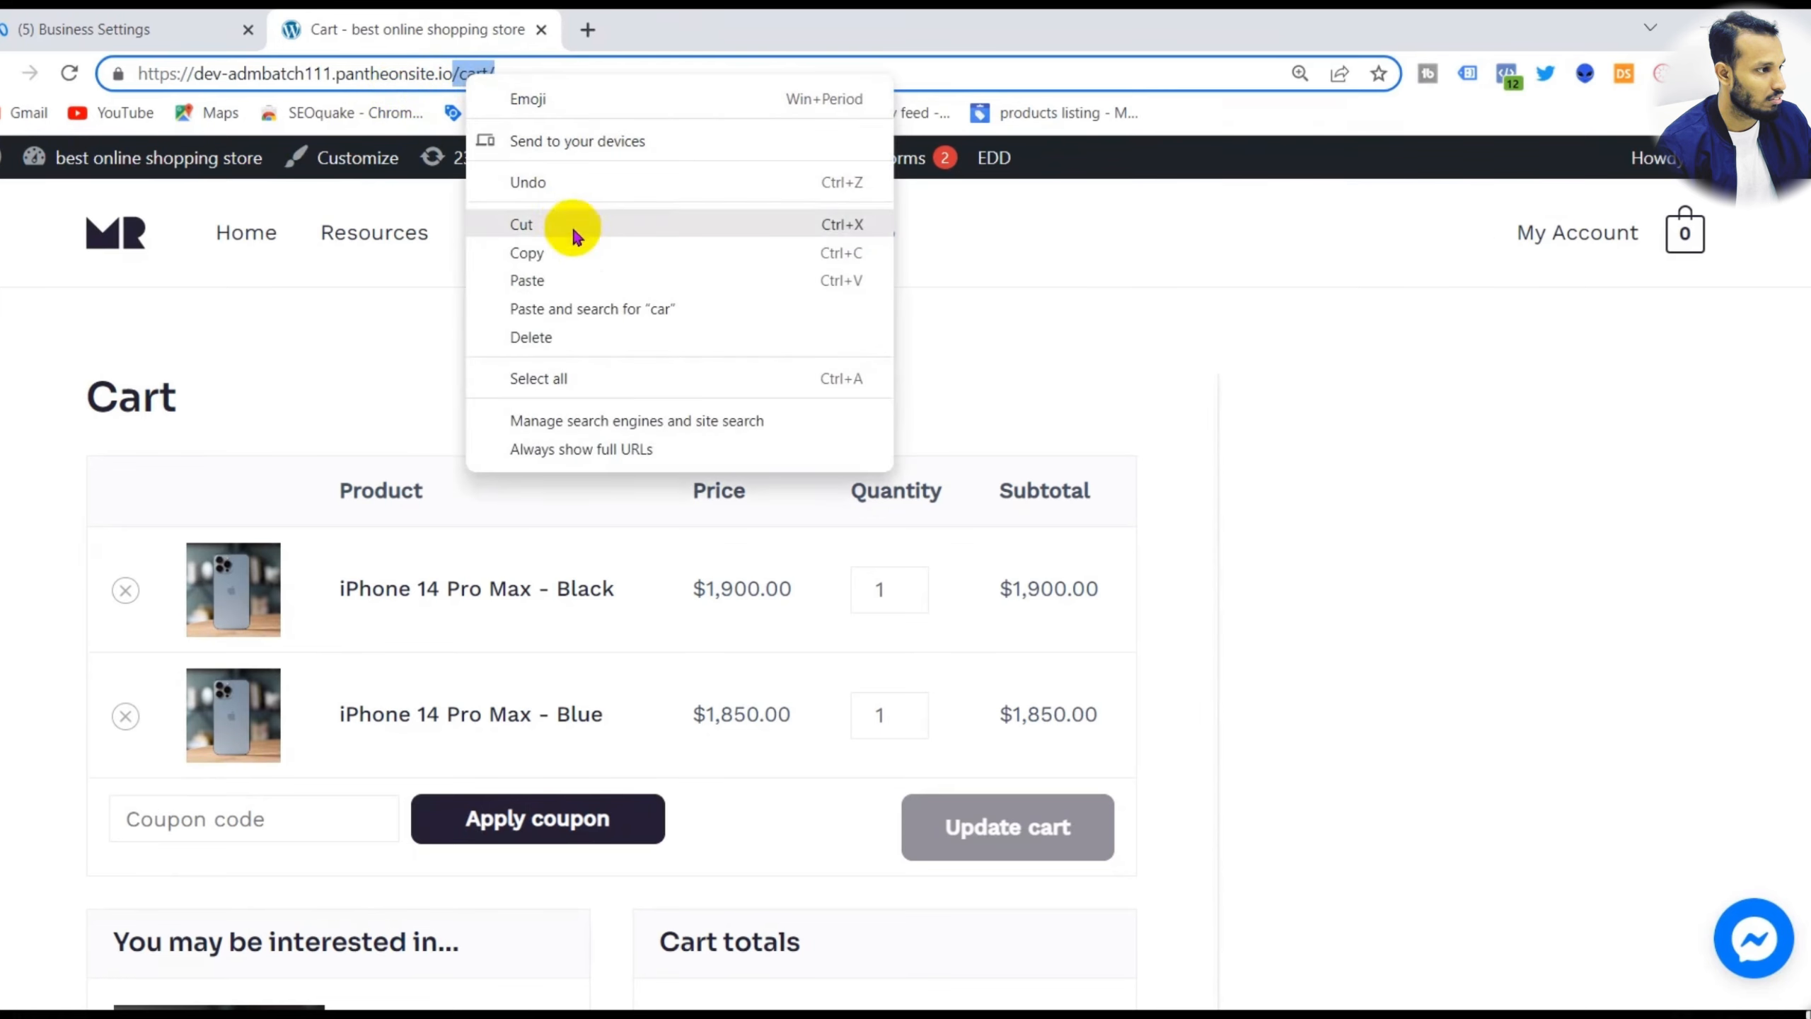
click(578, 257)
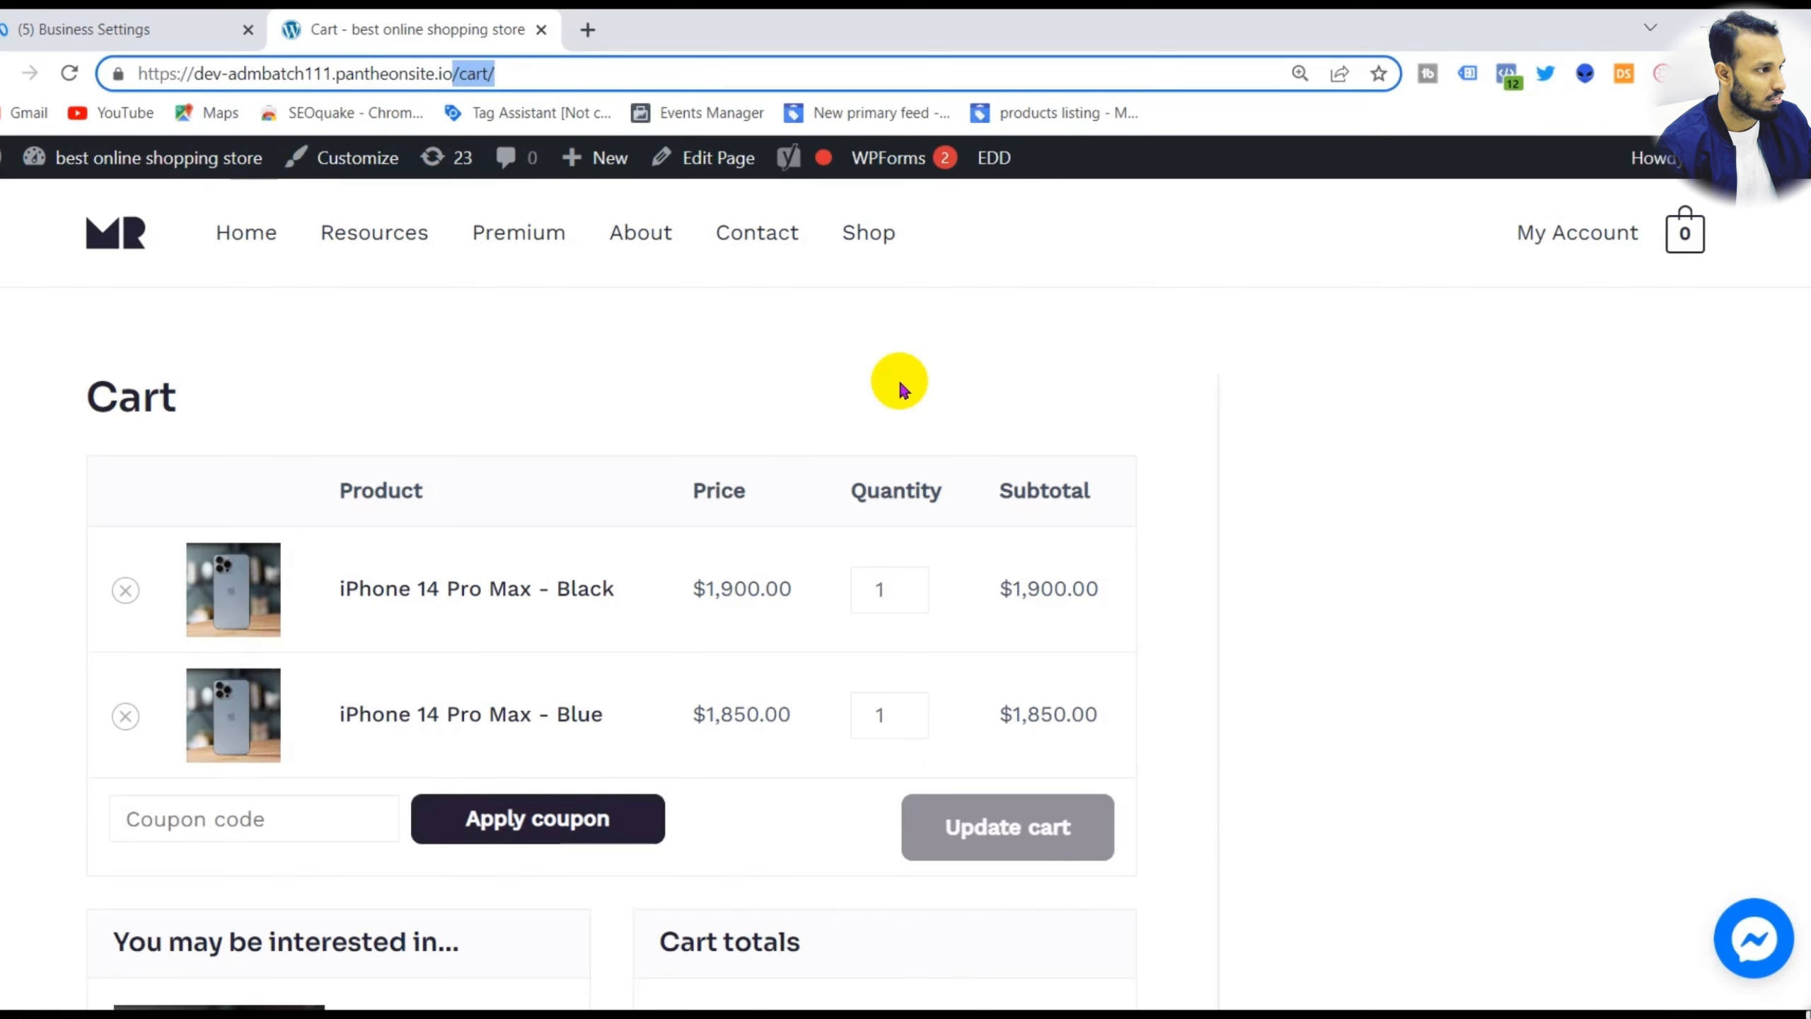
click(64, 27)
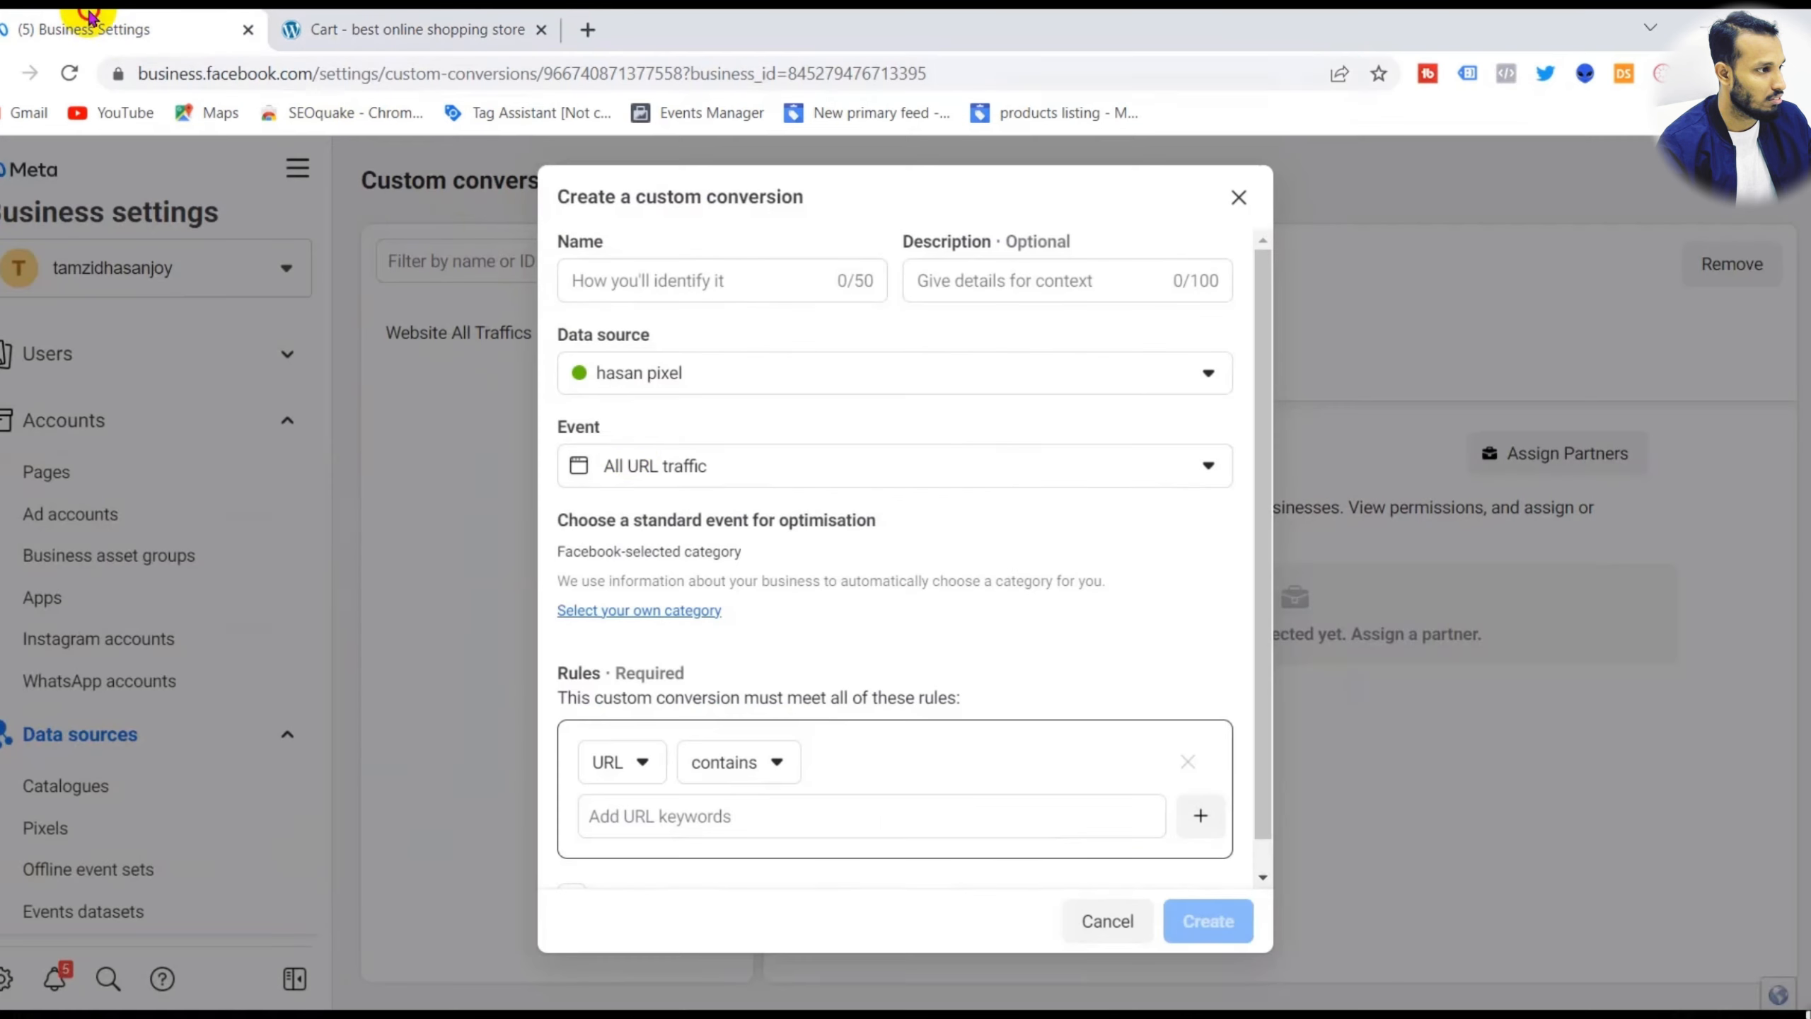
- Try to set the new conversion's event to Add to cart with the URL keyword /cart/ on hasan pixel
click(753, 814)
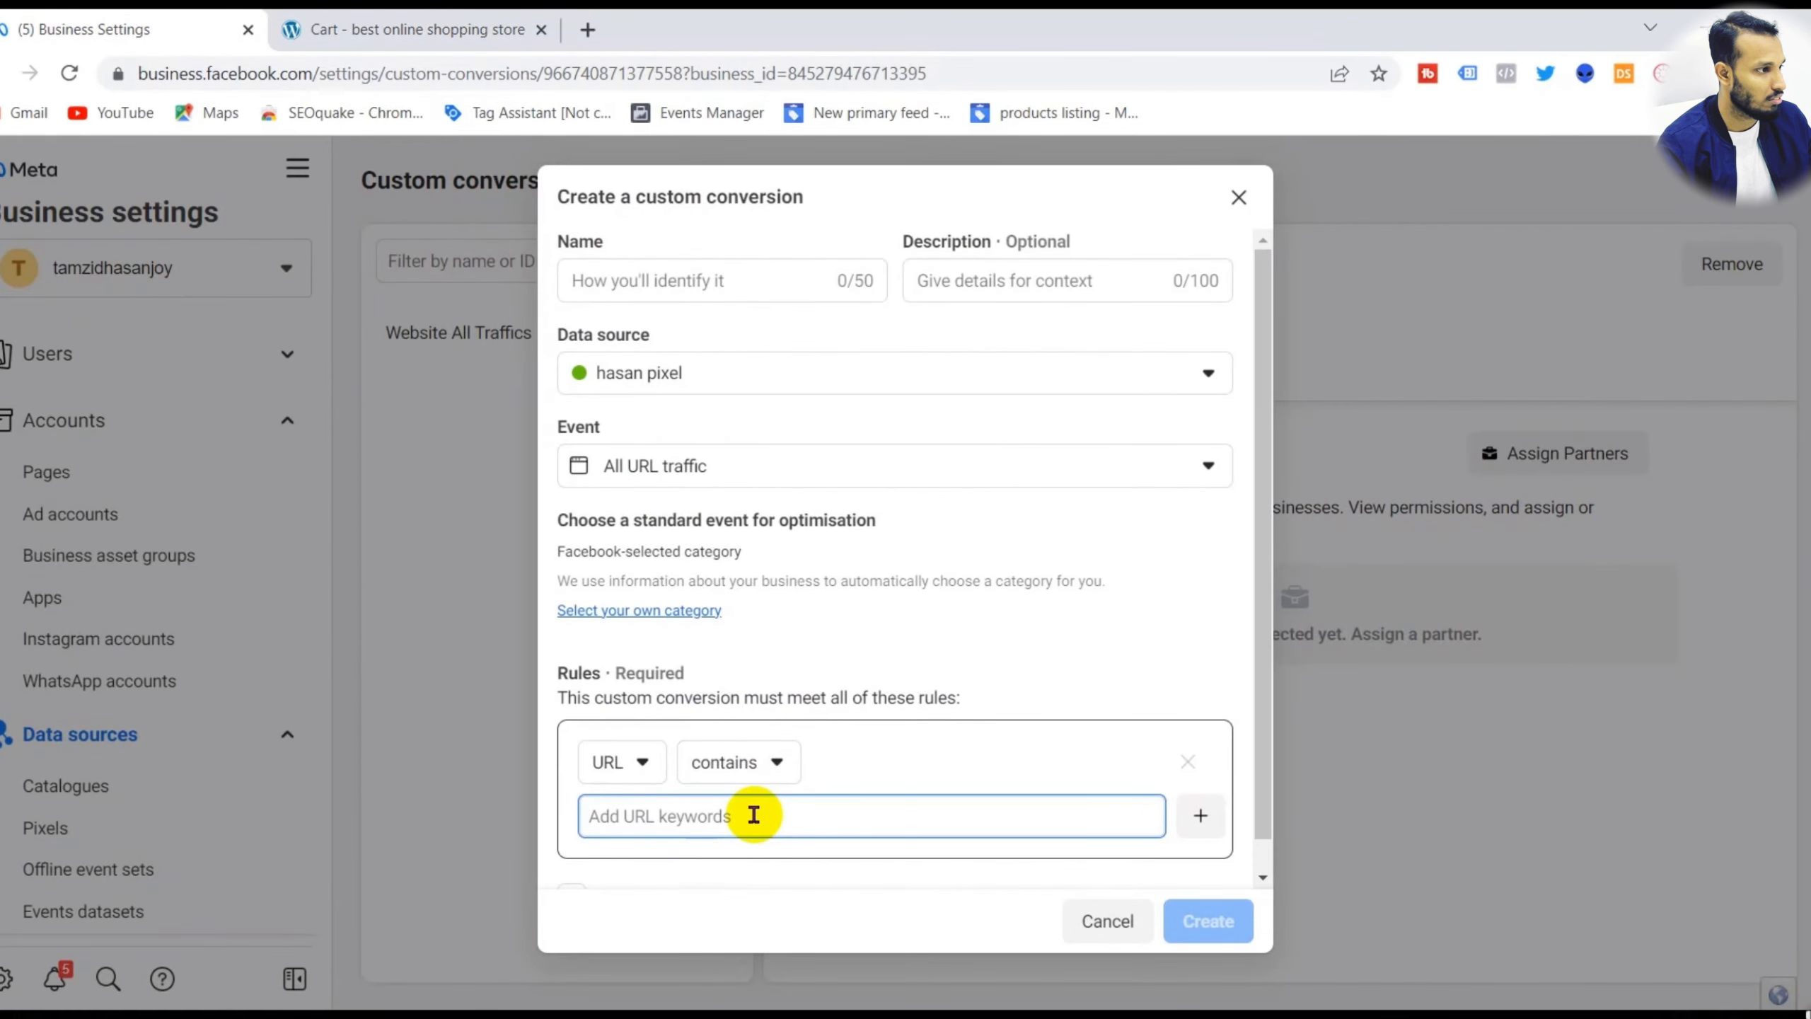
key(ctrl+v)
key(Return)
click(785, 456)
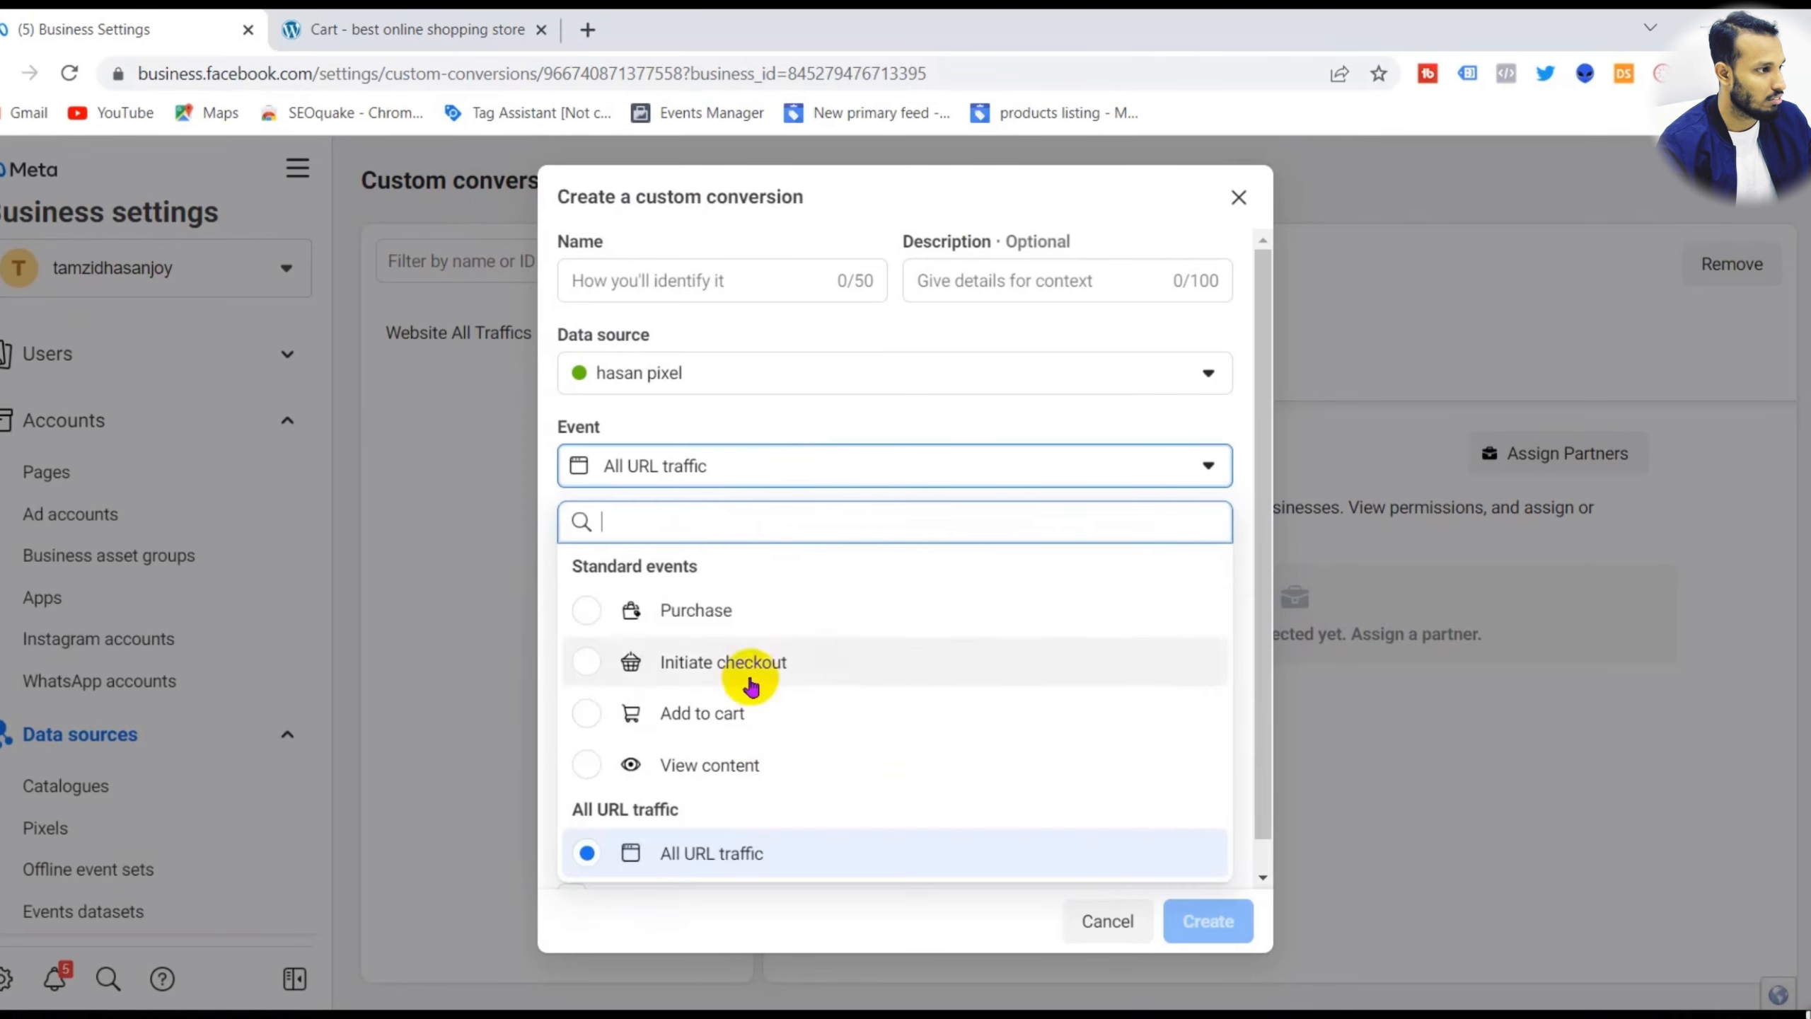
click(733, 713)
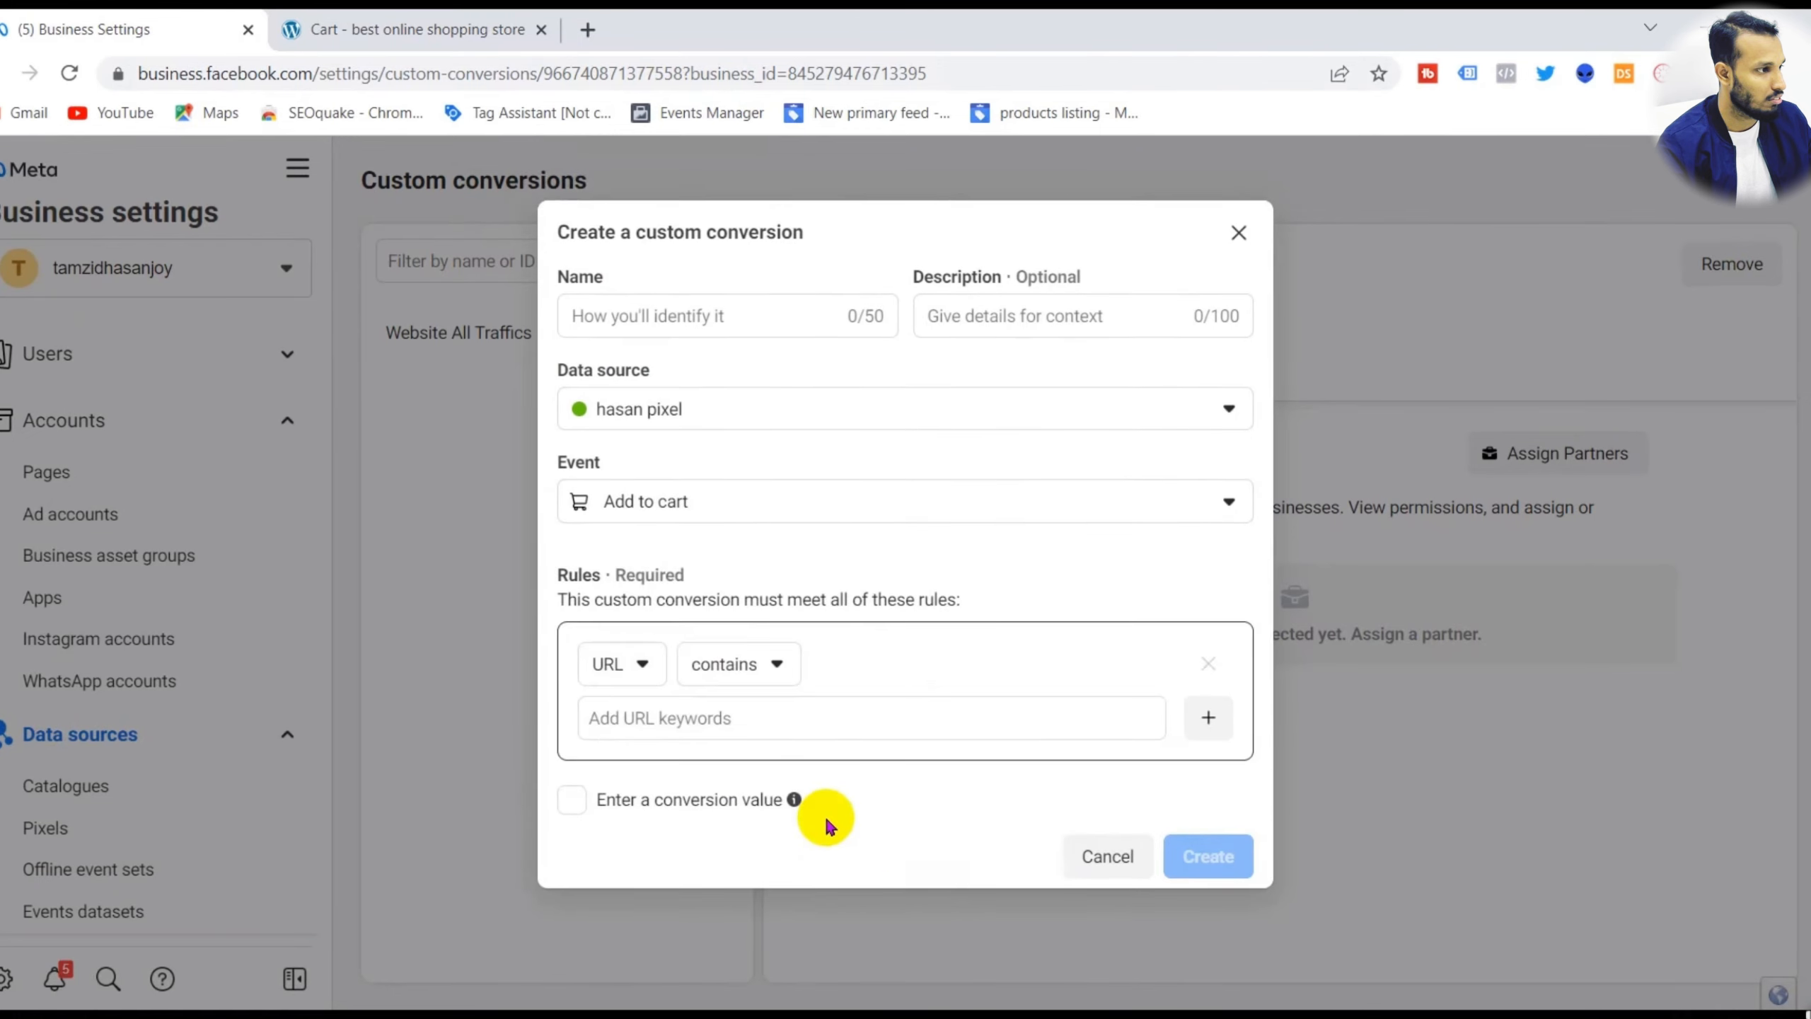
click(811, 715)
key(ctrl+v)
key(Return)
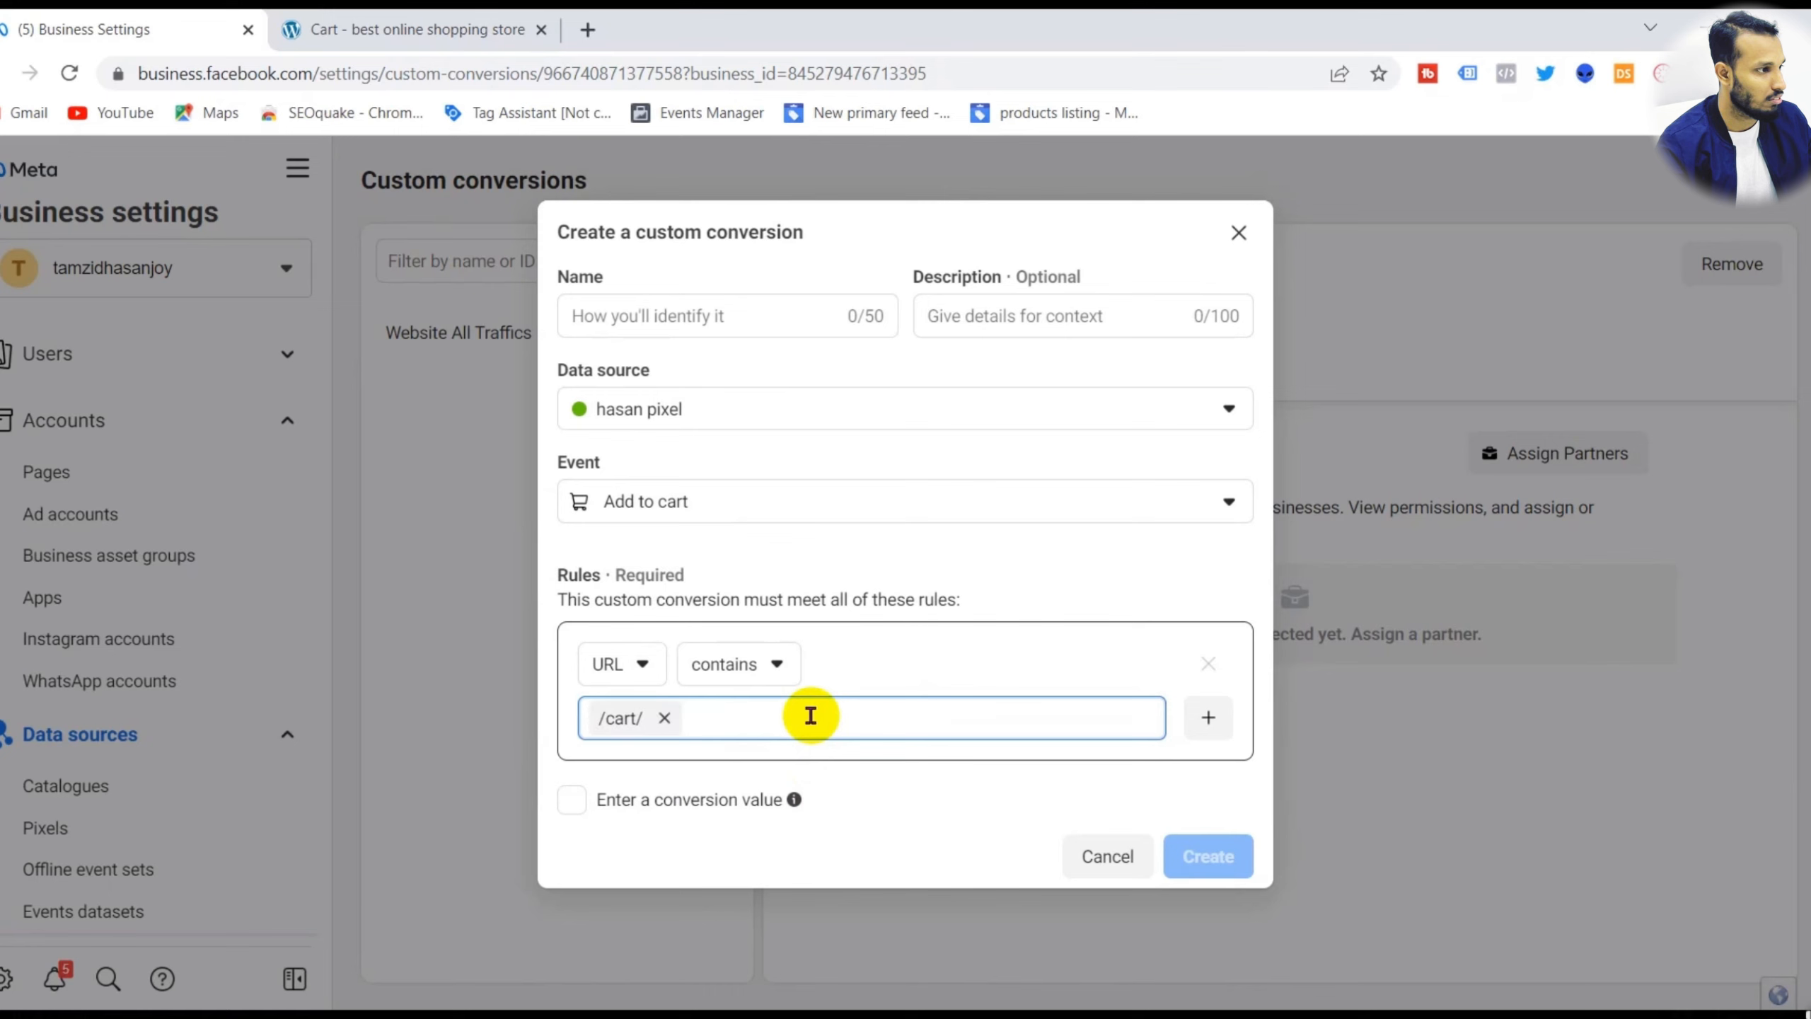
- Set the data source to admbatch111 Pixel and the event to Add to cart, with a rule for URLs containing /cart/
click(716, 420)
click(756, 611)
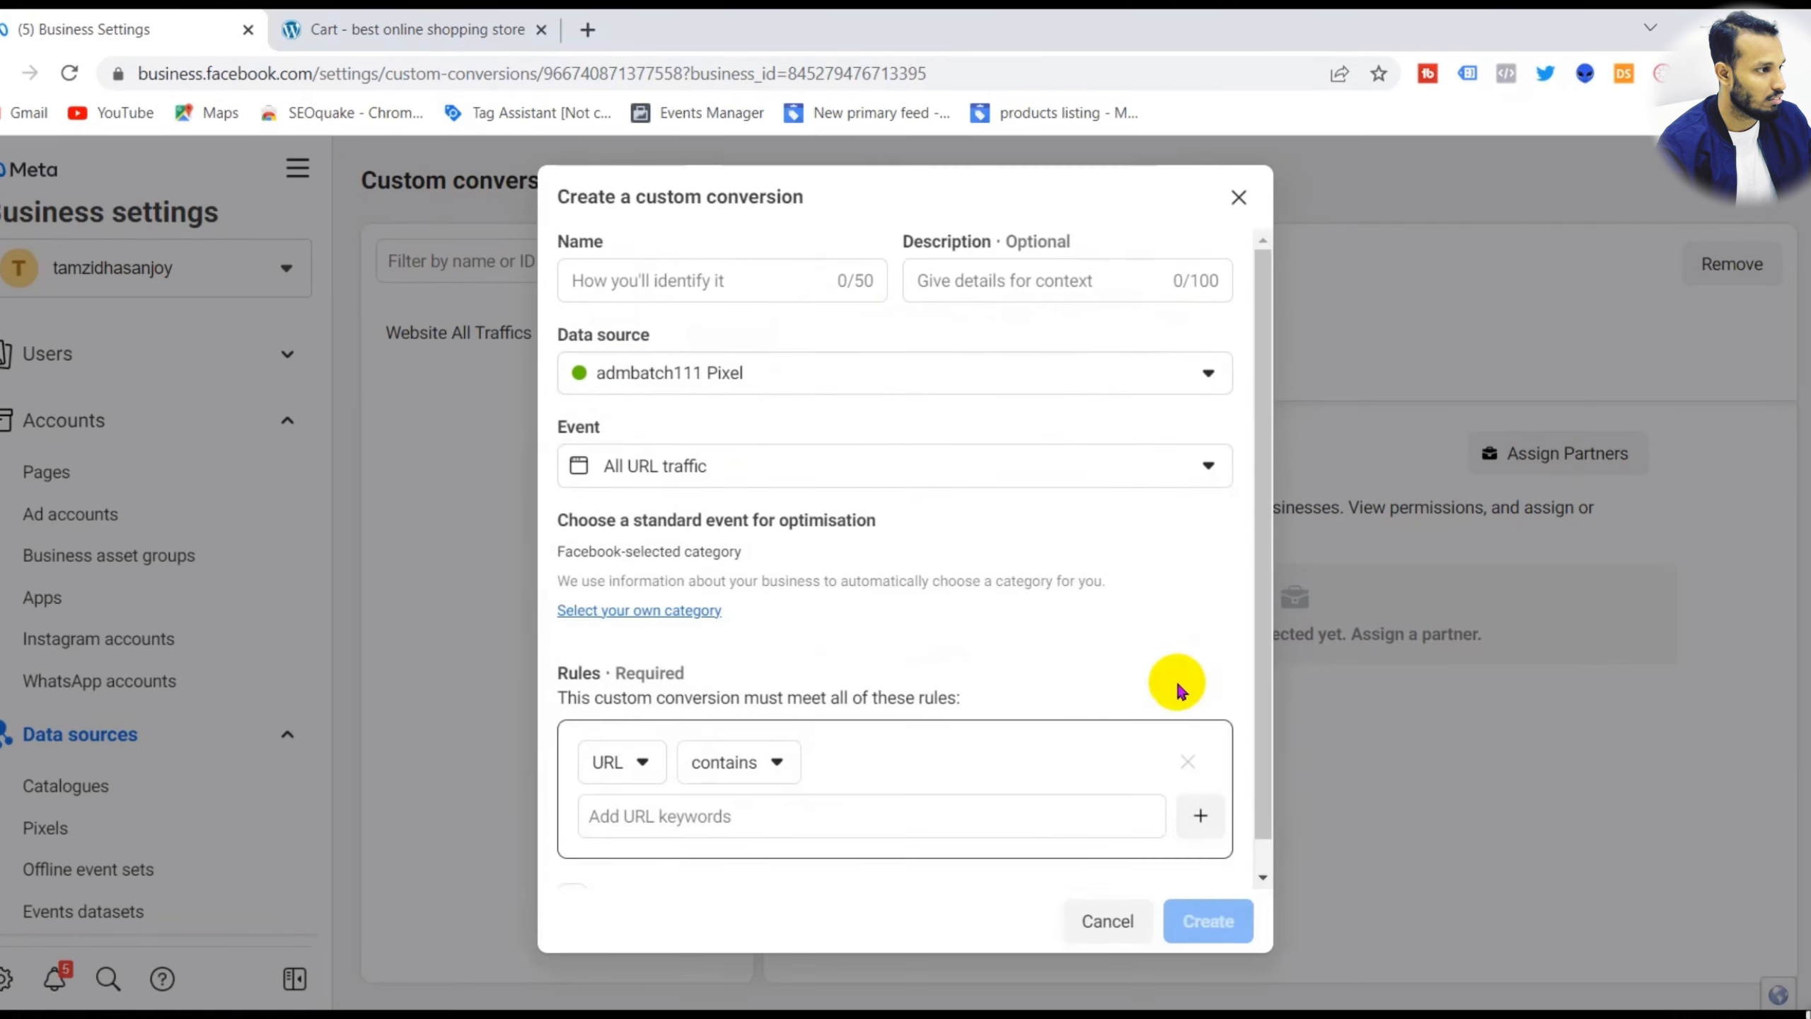
click(898, 814)
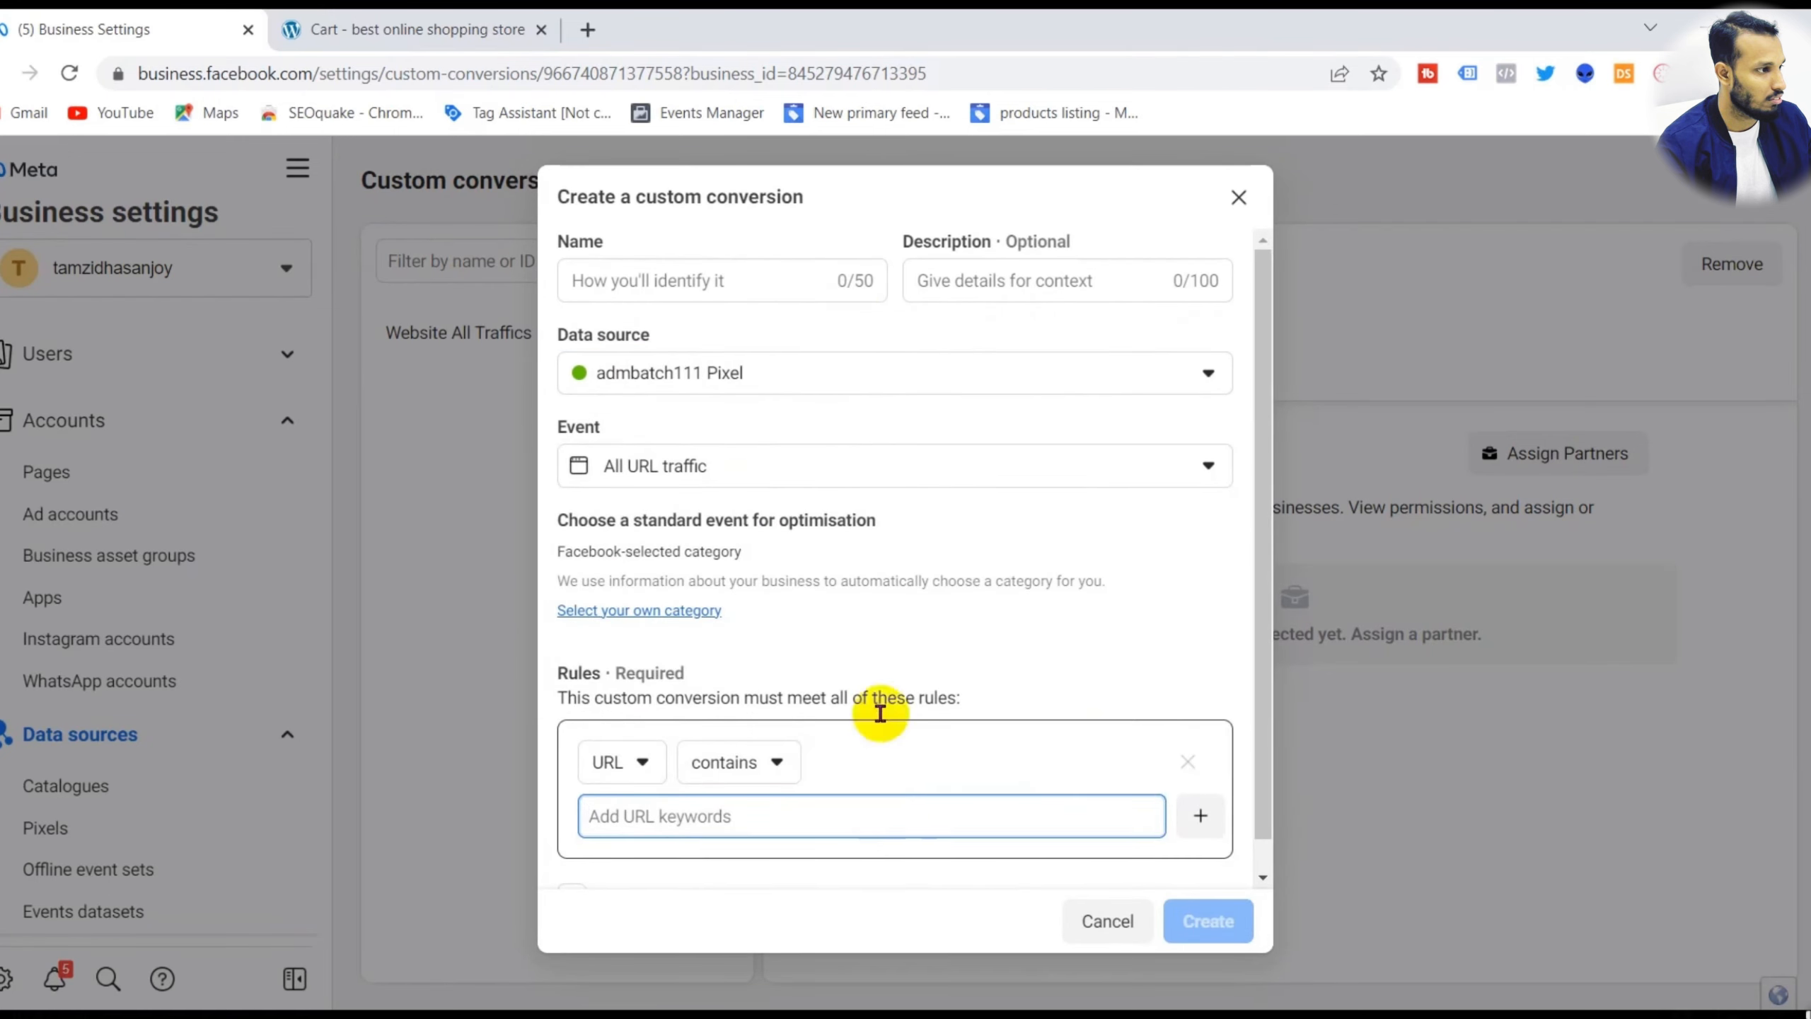
click(830, 471)
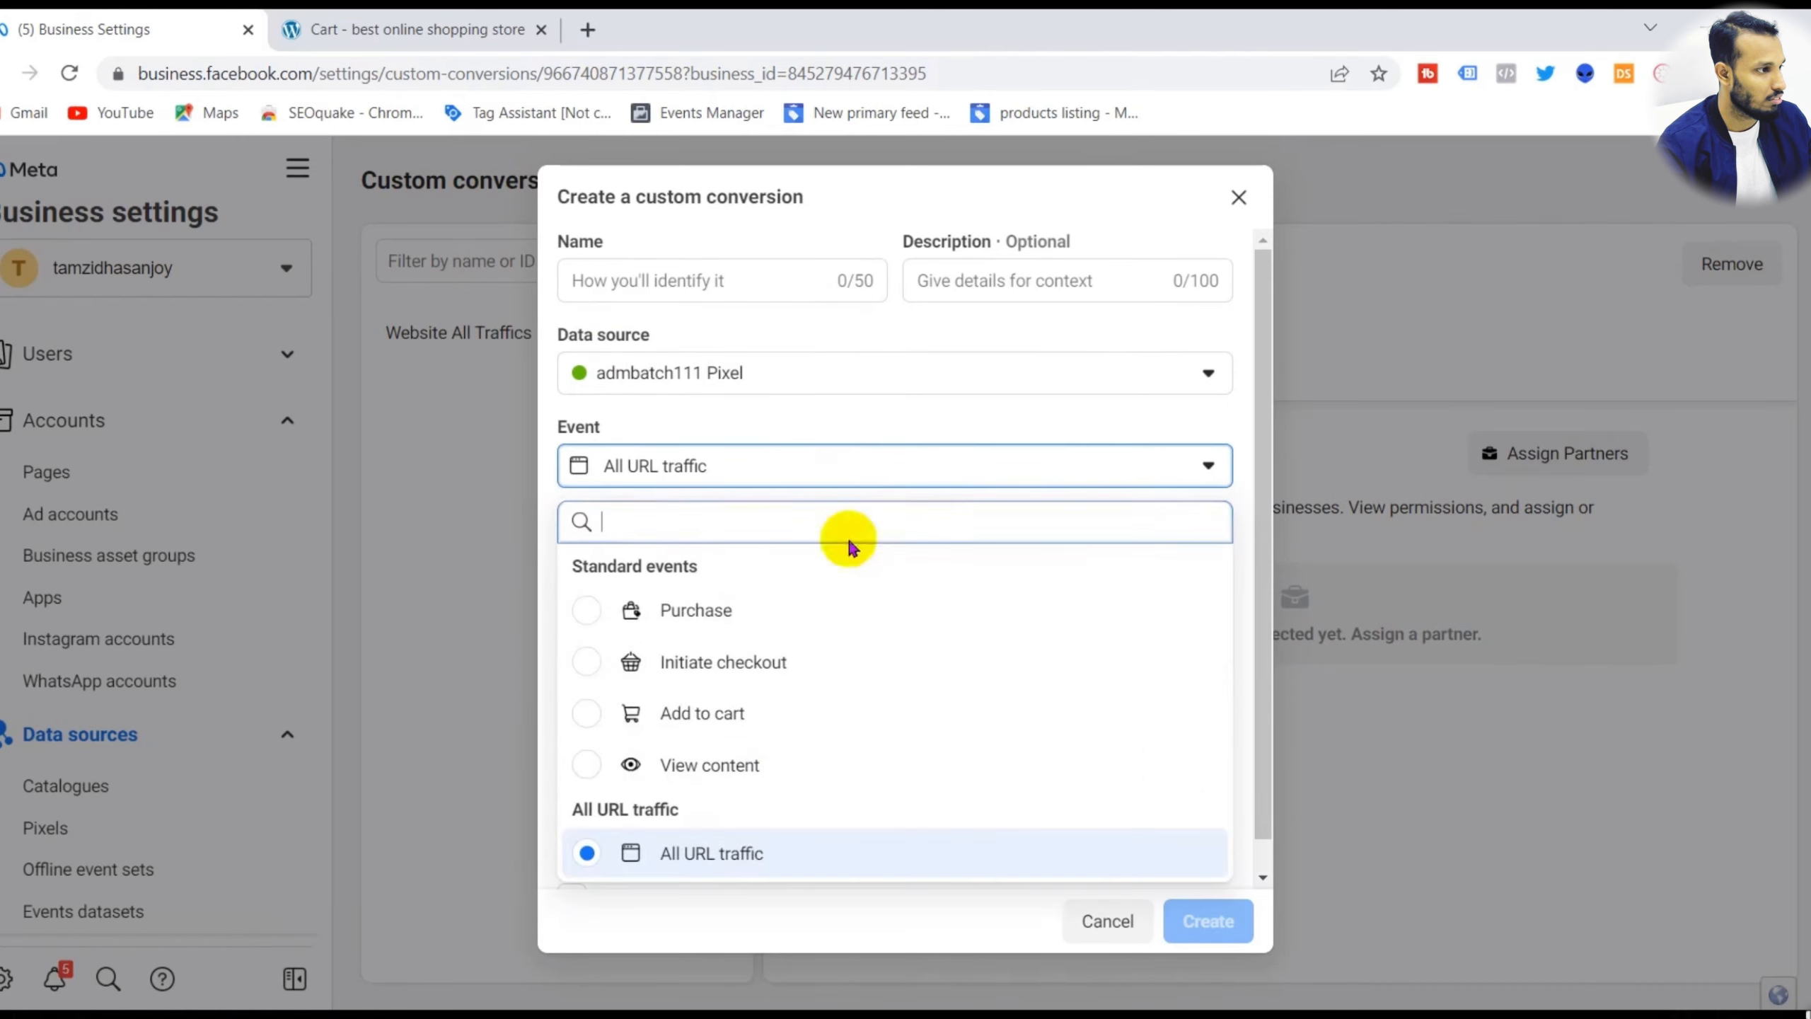
click(731, 708)
click(775, 716)
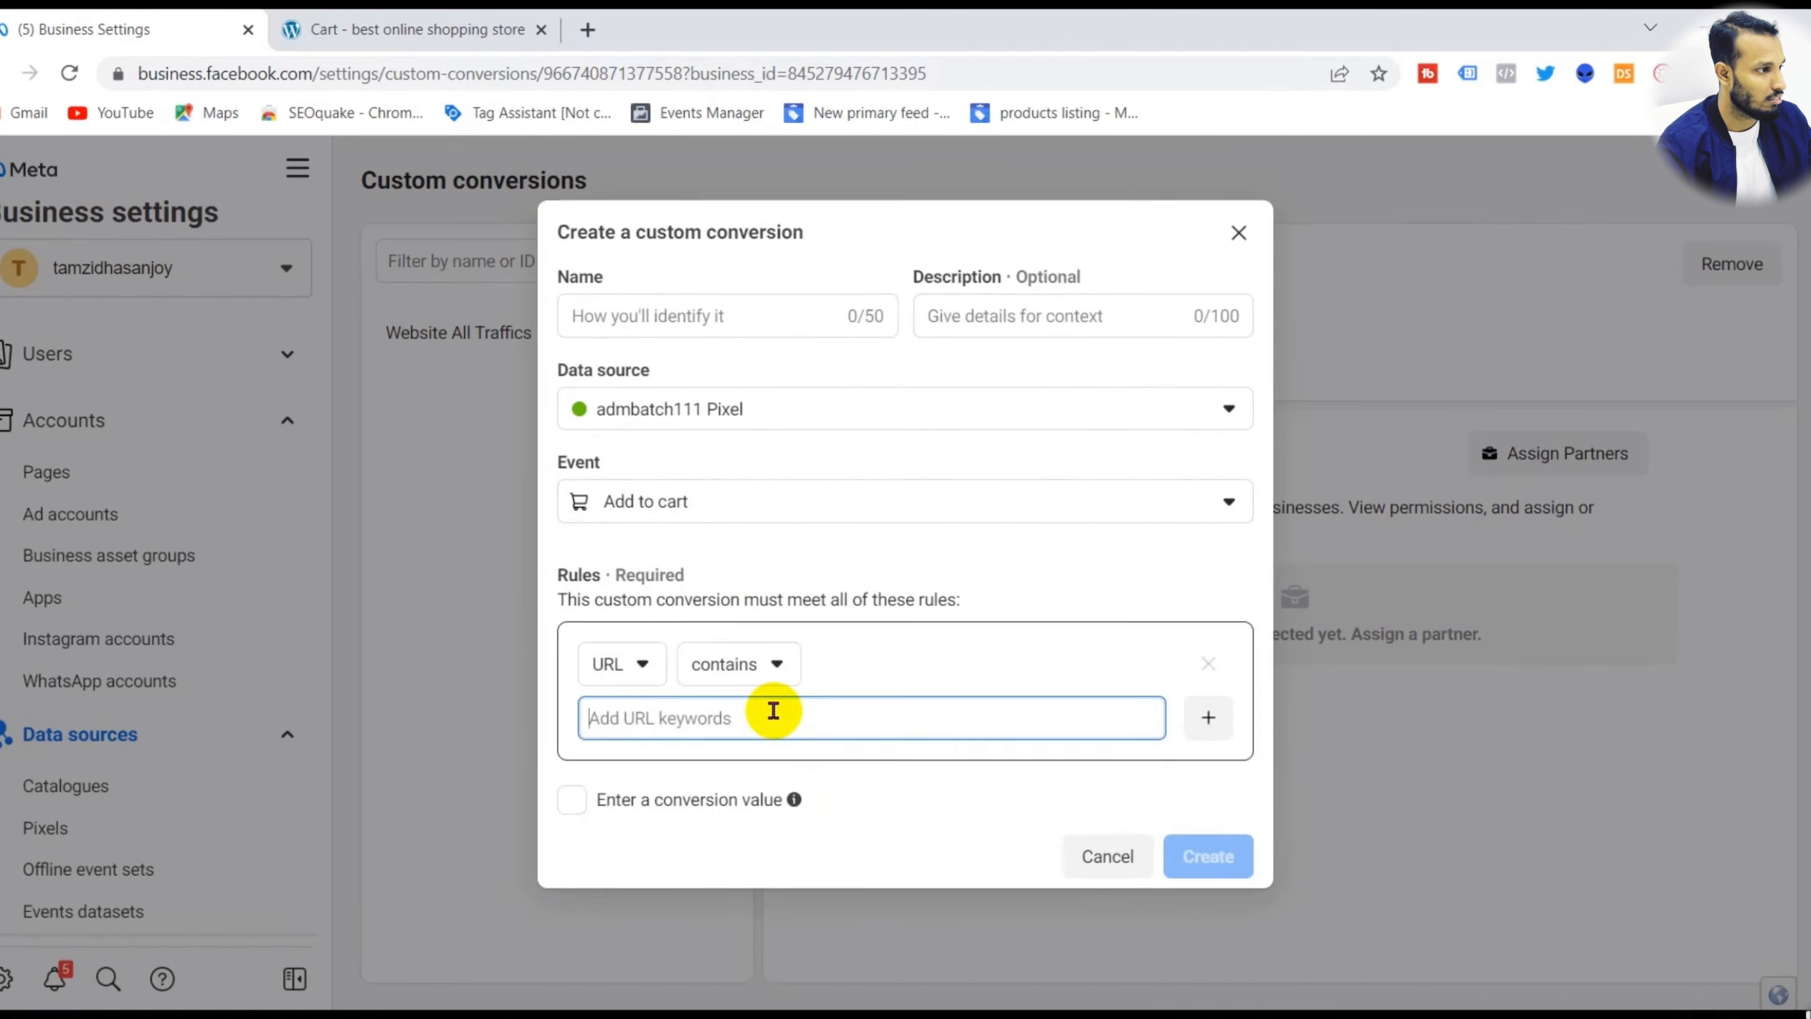
key(ctrl+v)
key(Return)
- Name the custom conversion "AddToCart Event" and create it
click(685, 315)
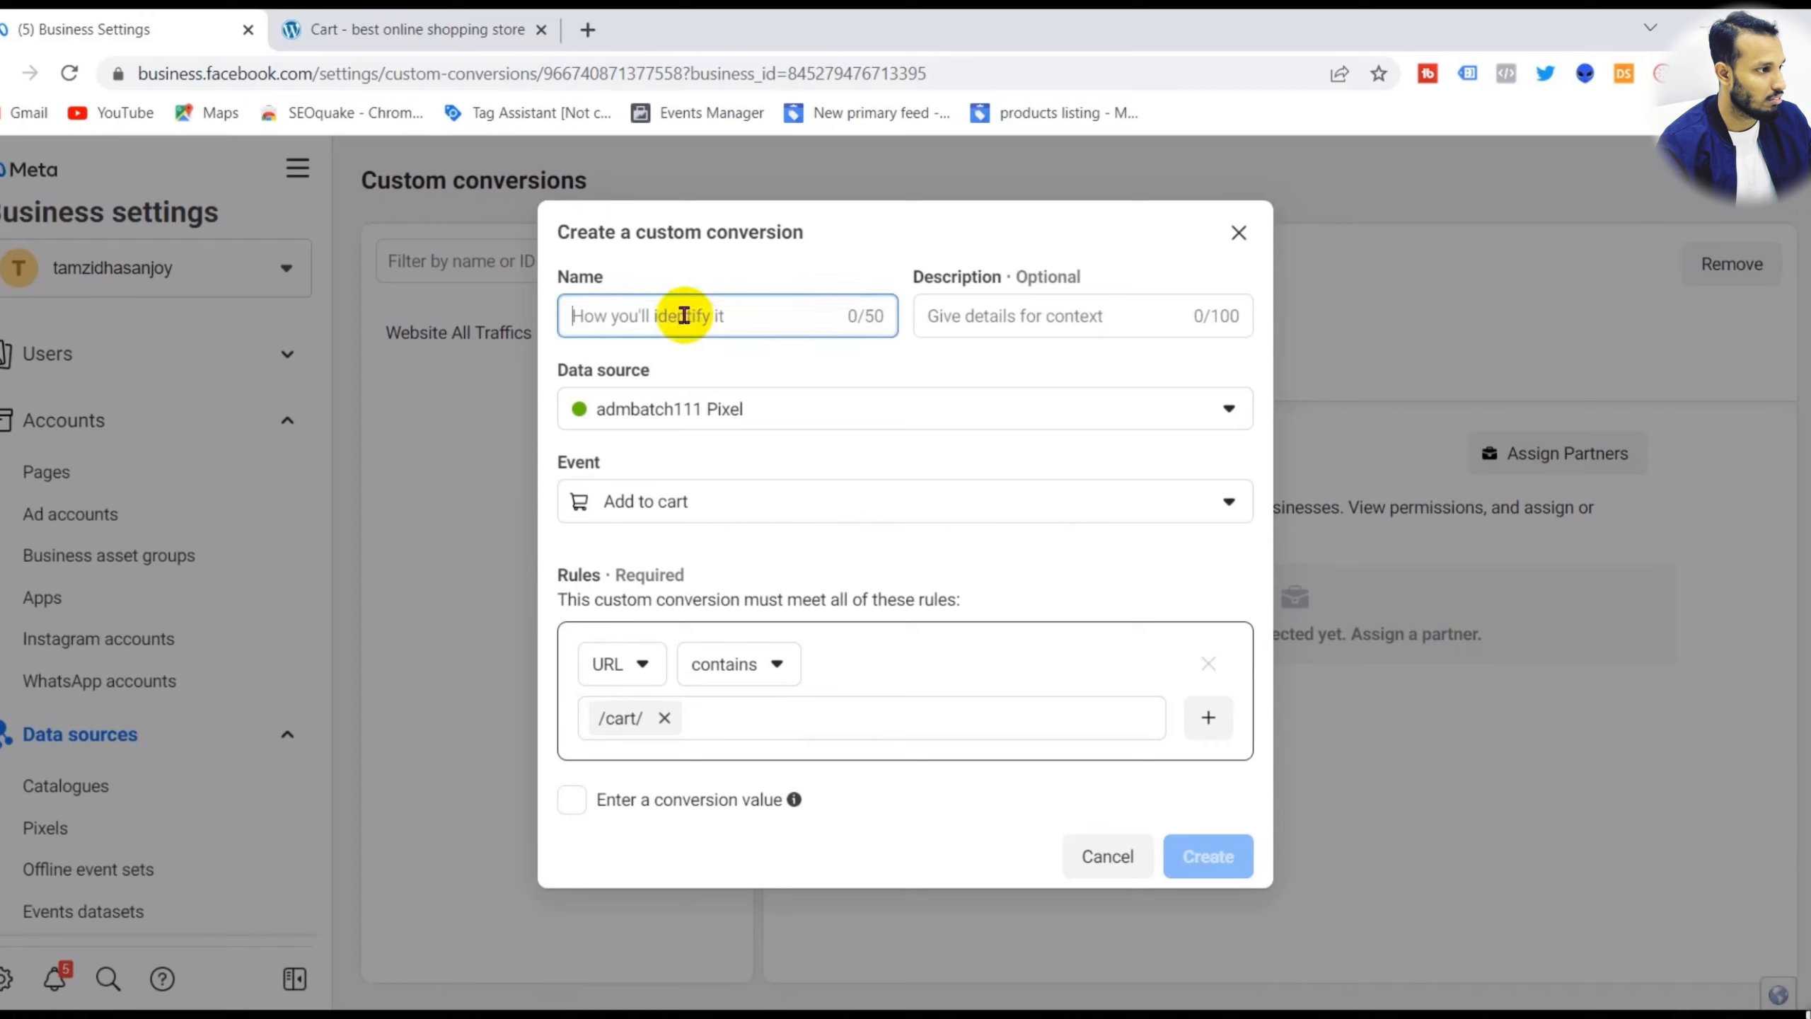
text(AddToCart)
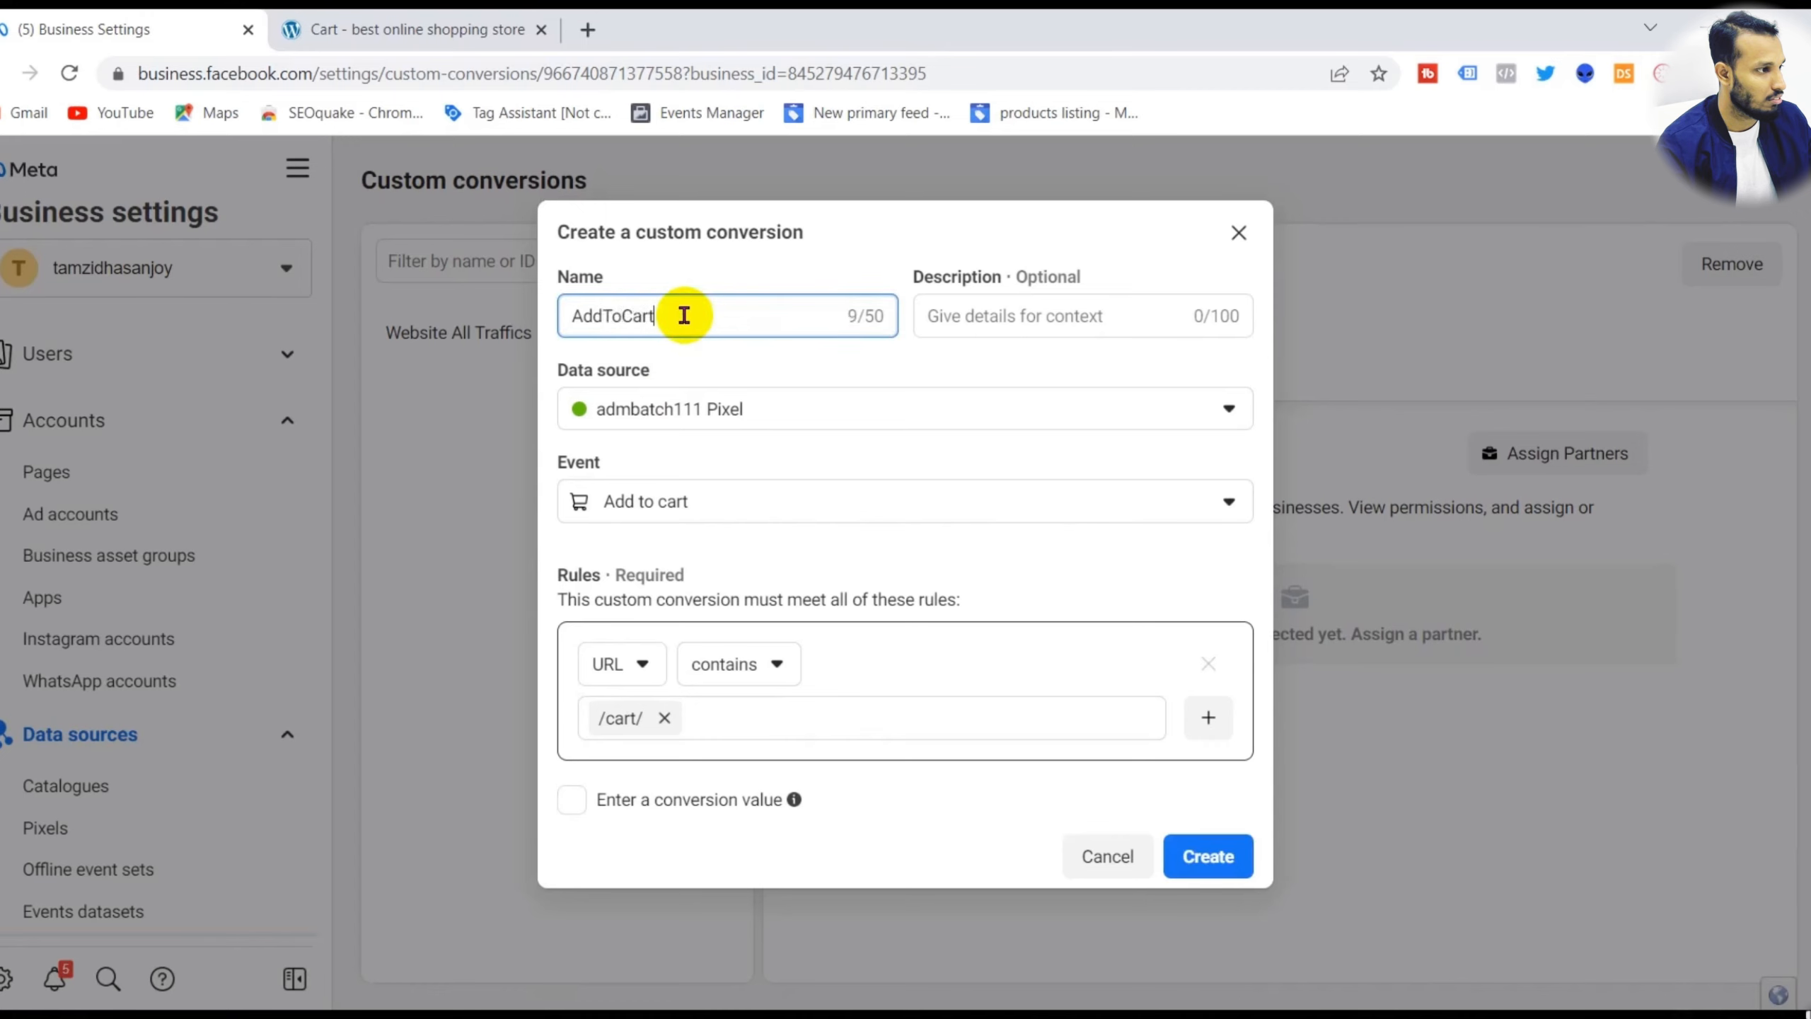
text( Event)
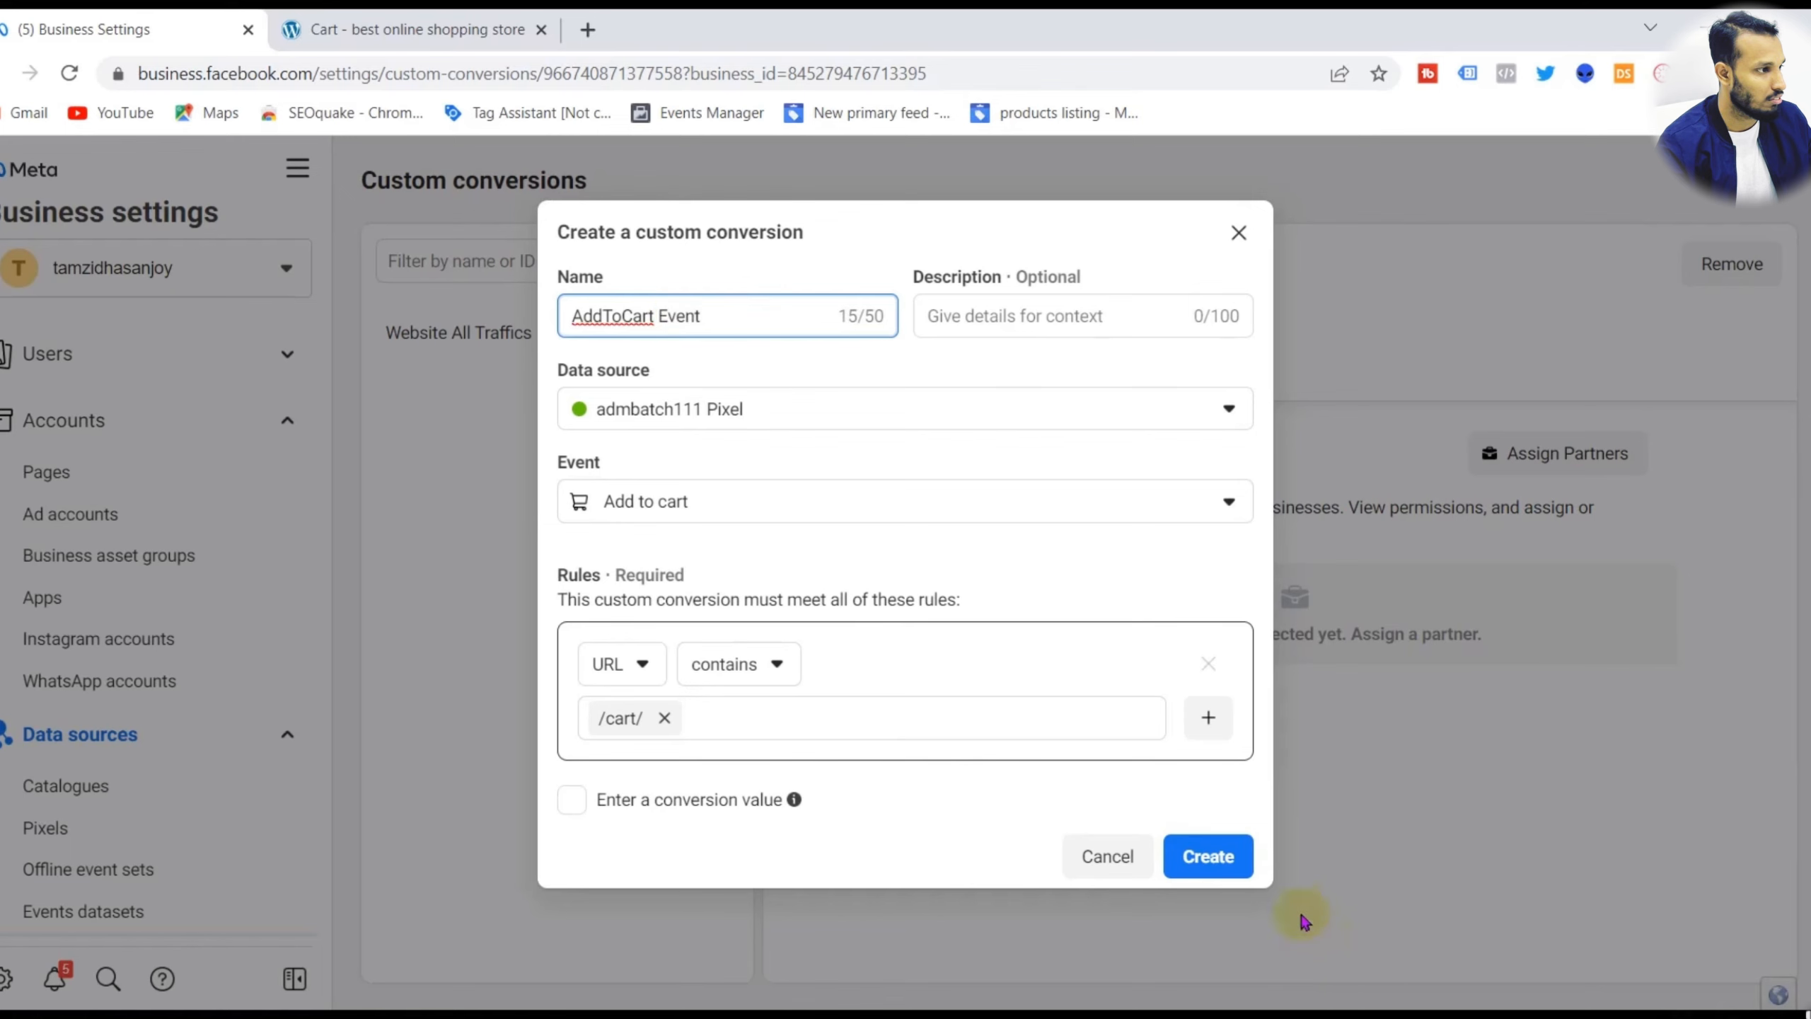
click(1207, 855)
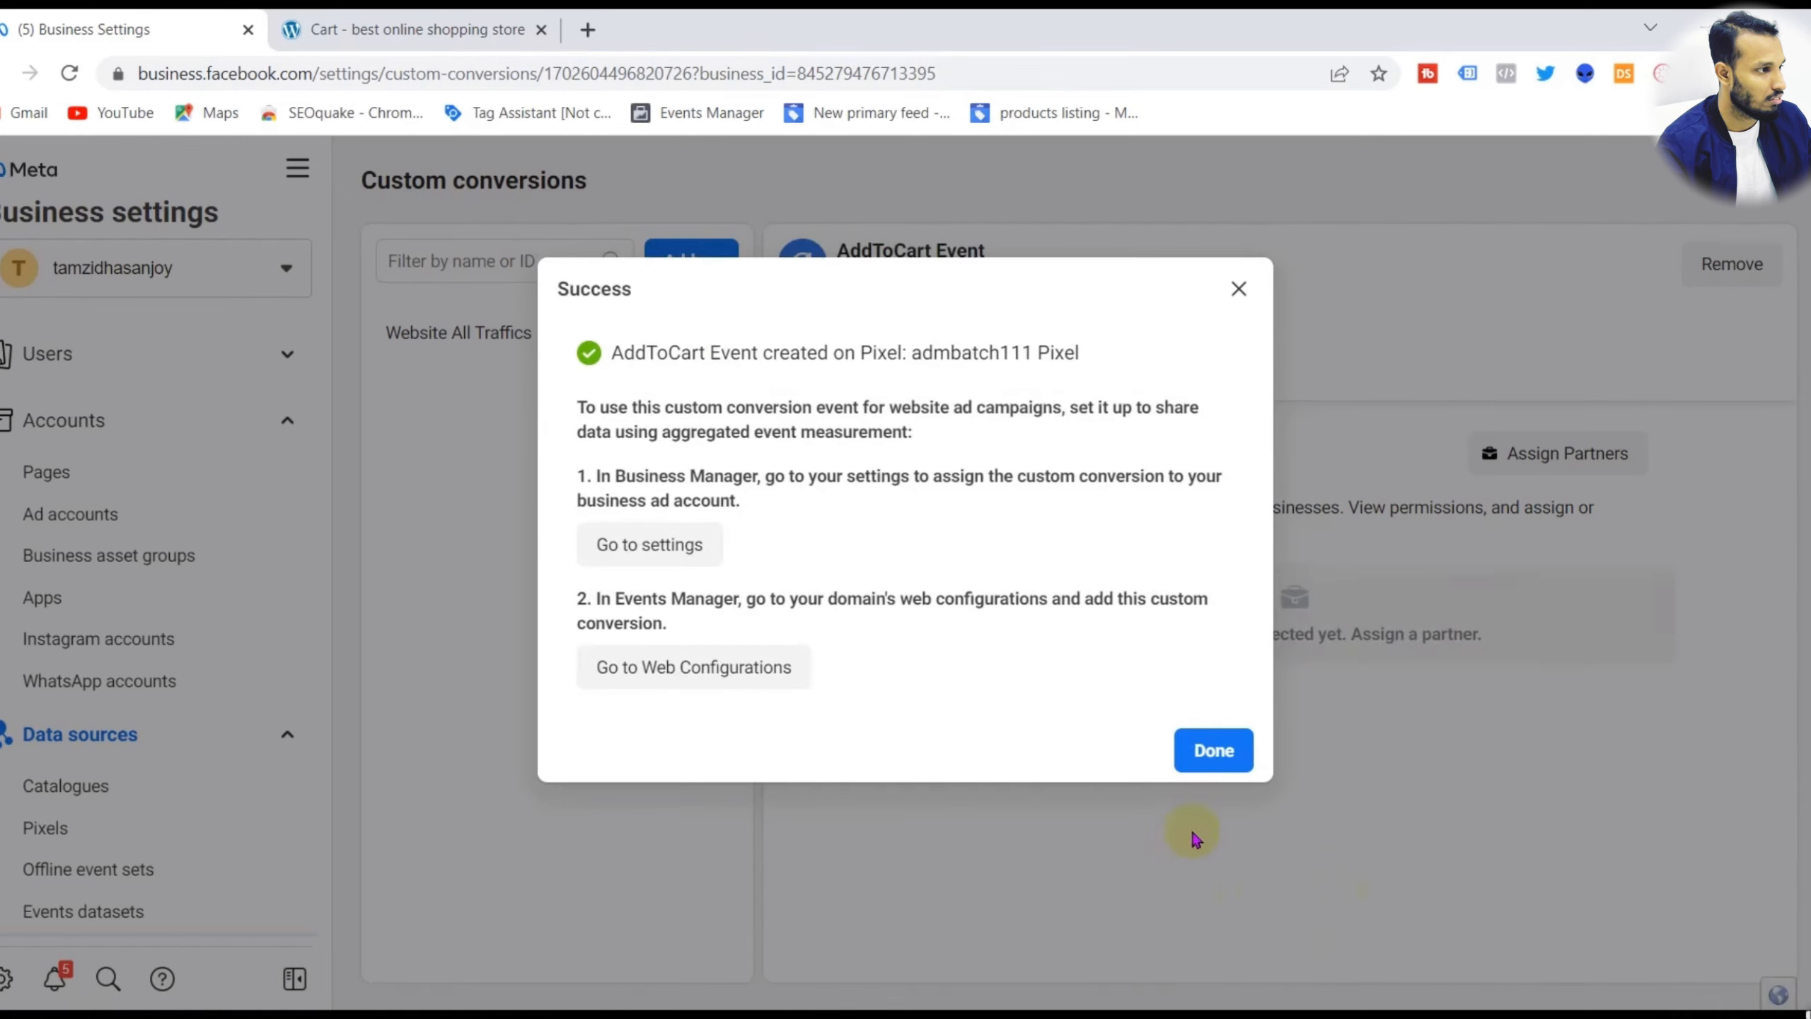
click(1209, 749)
- Start another custom conversion, copy the checkout/ part of the shop's checkout page address and return to the form
click(727, 275)
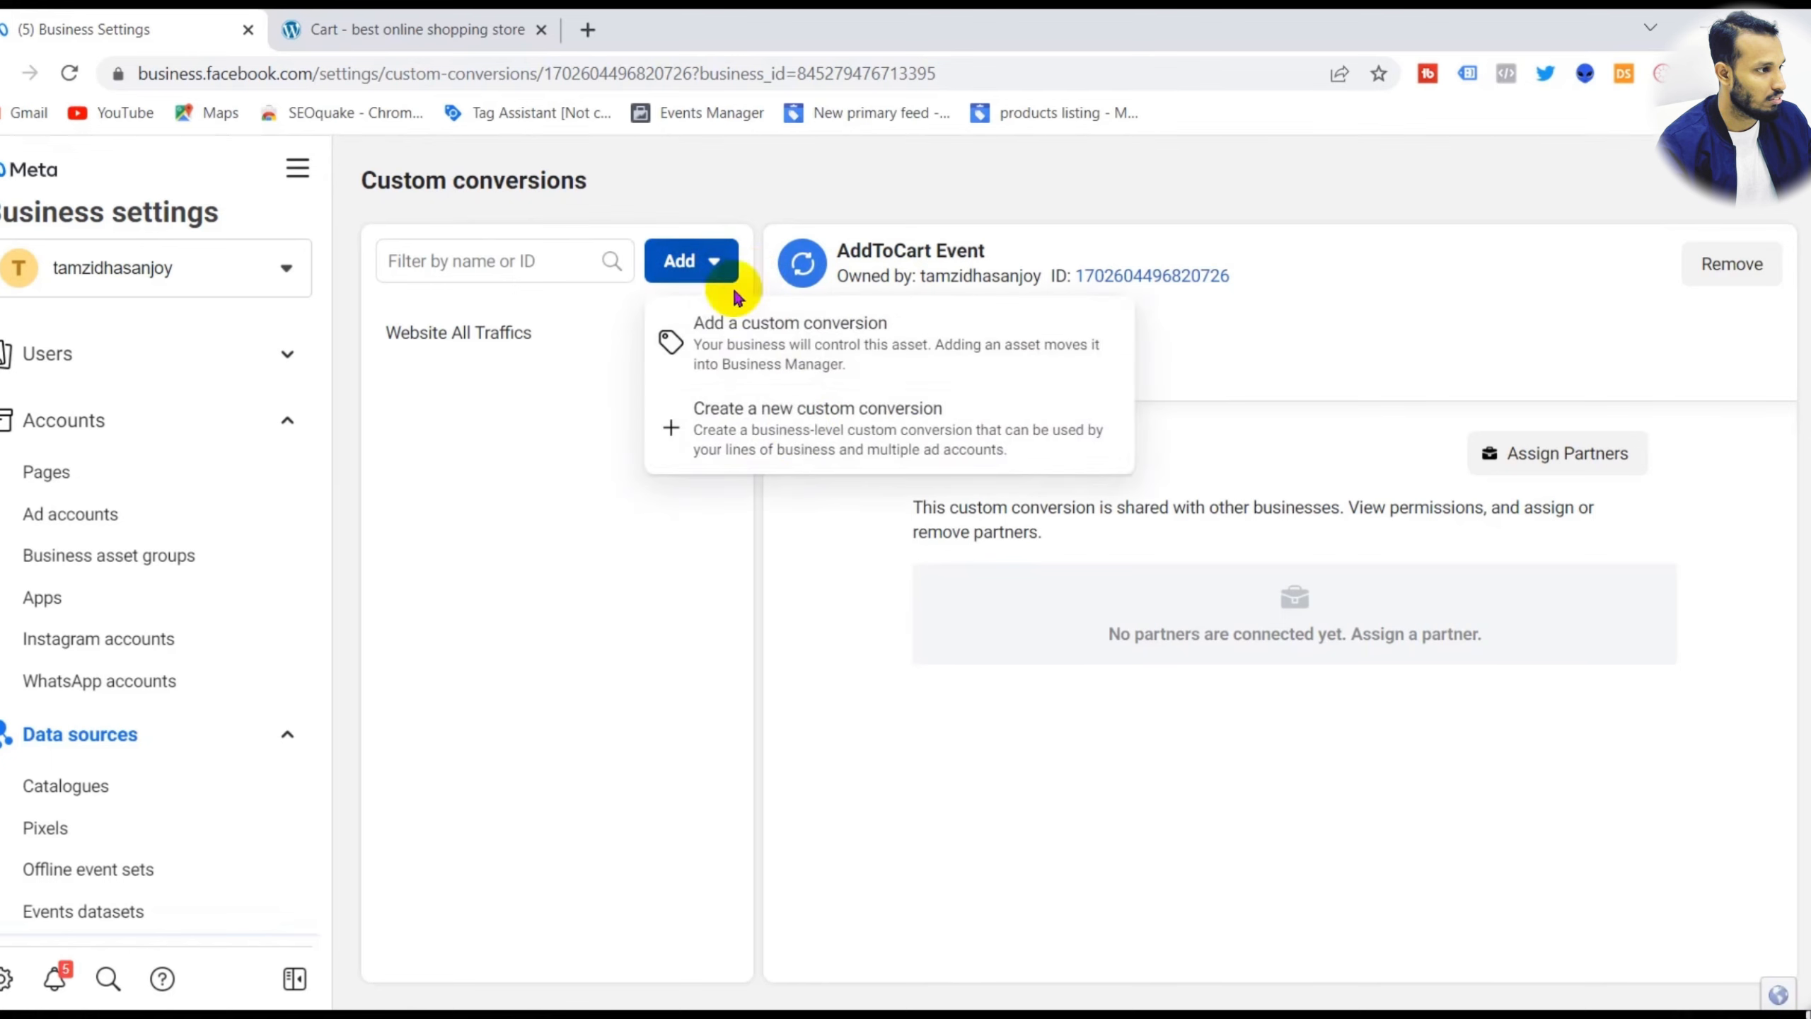
click(799, 436)
click(349, 24)
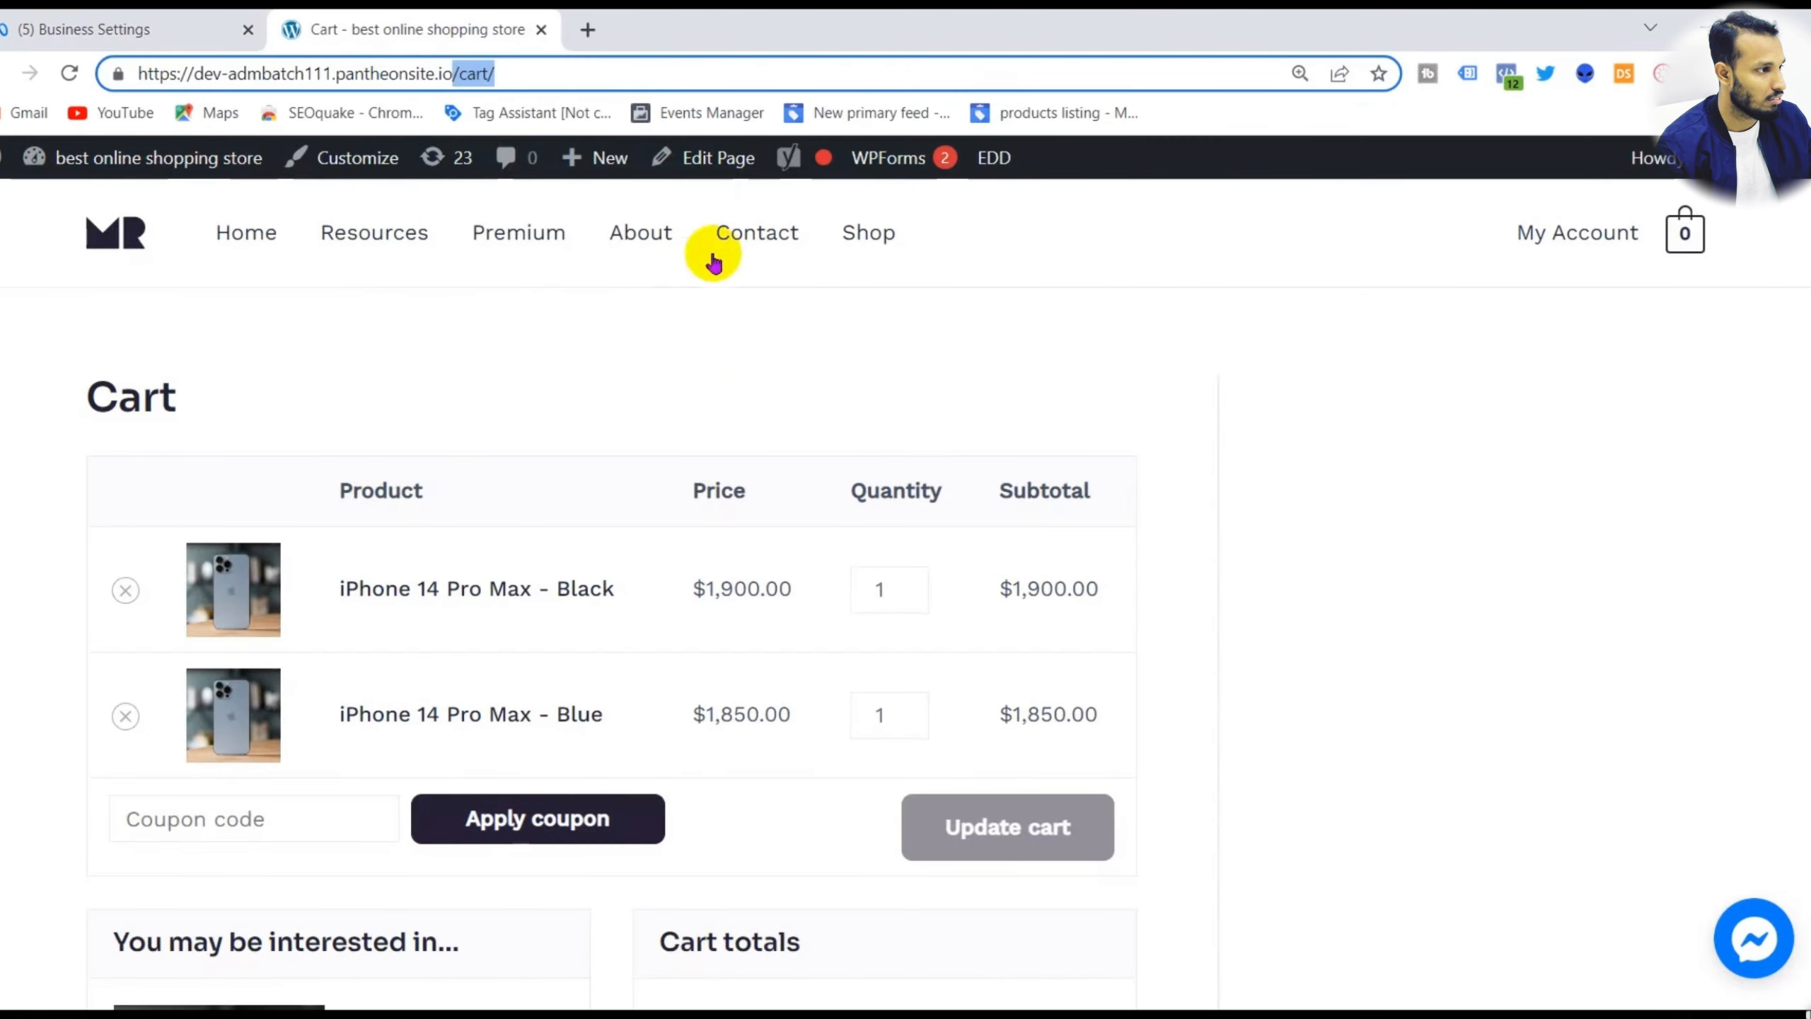
scroll(1081, 772, down, 6)
scroll(1081, 773, down, 5)
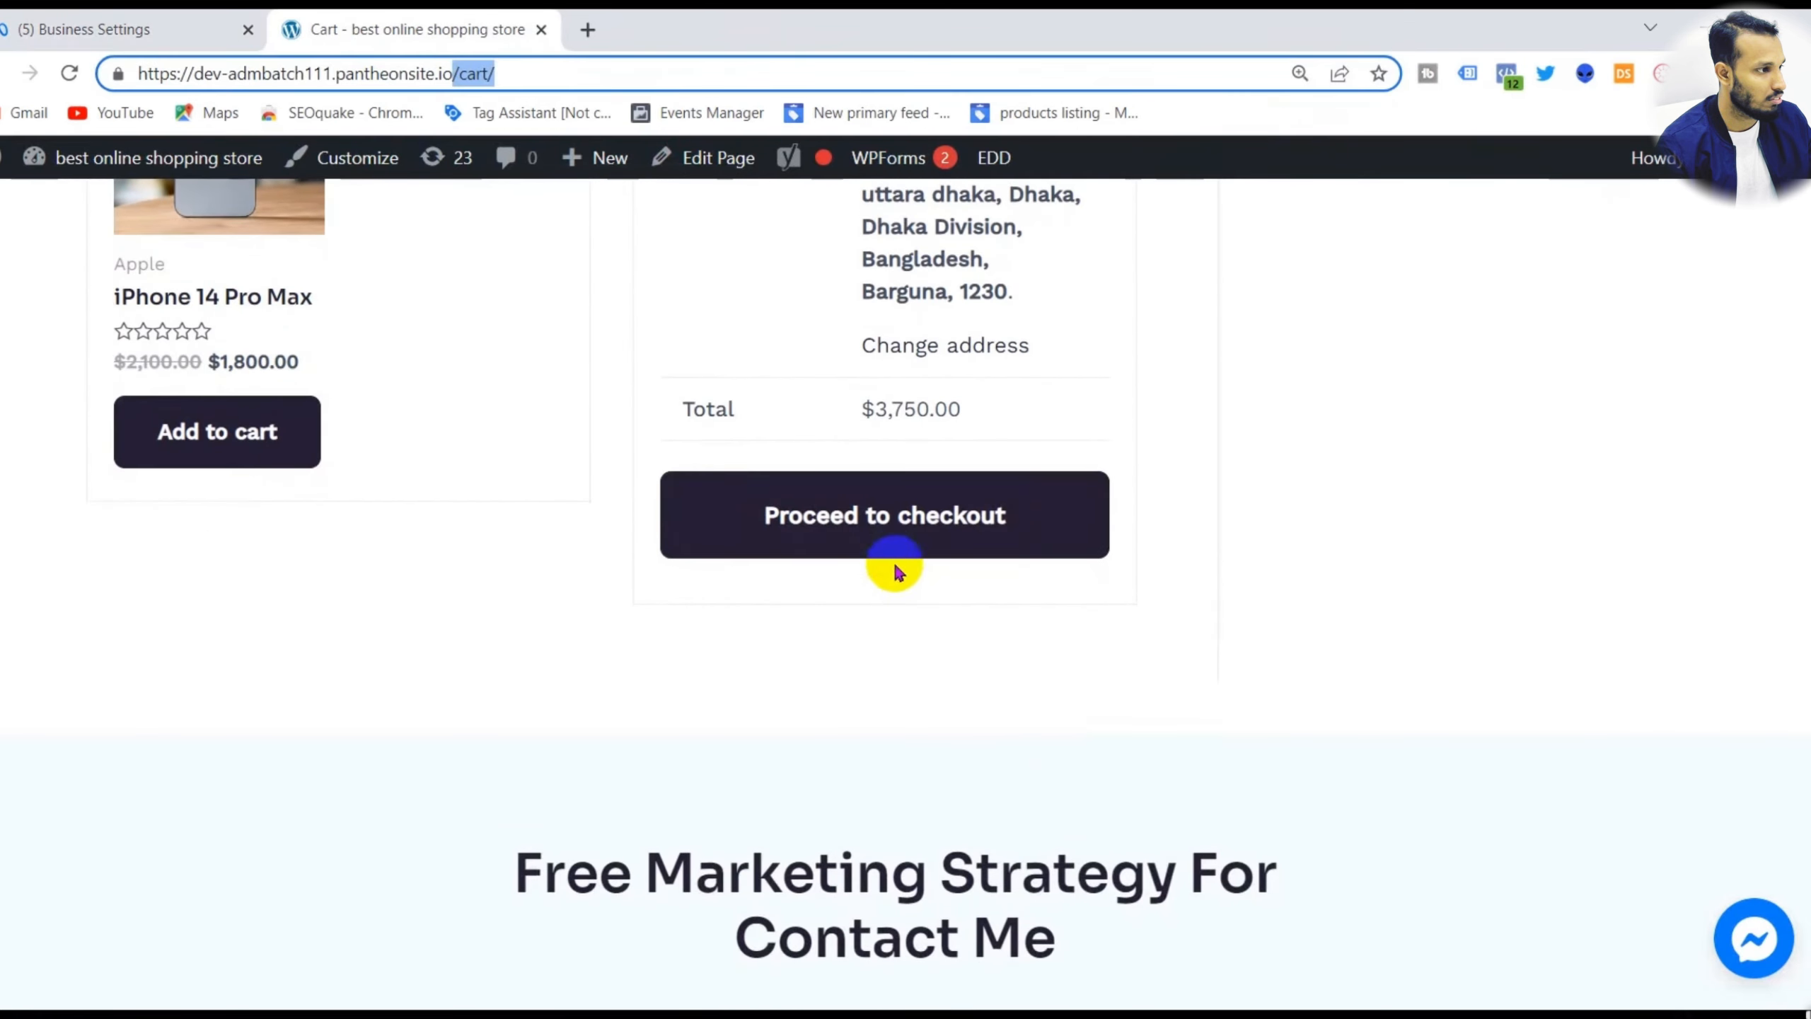
click(897, 518)
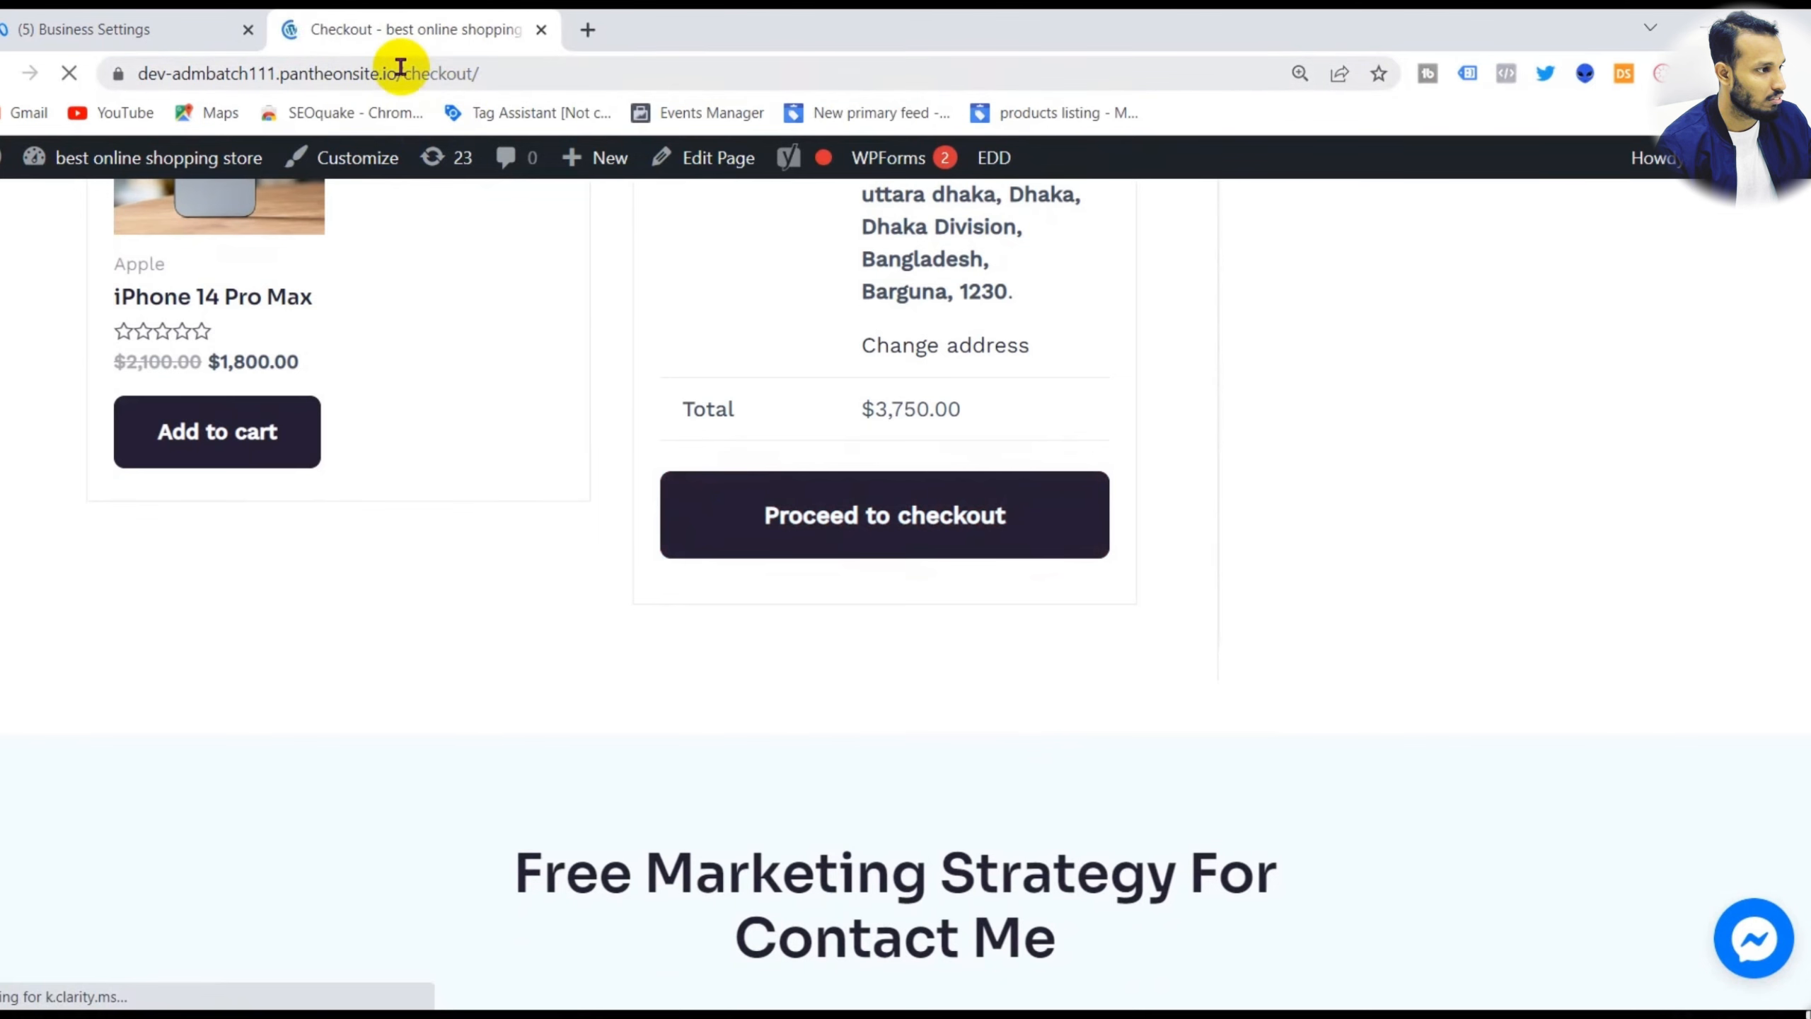
drag(404, 72, 470, 71)
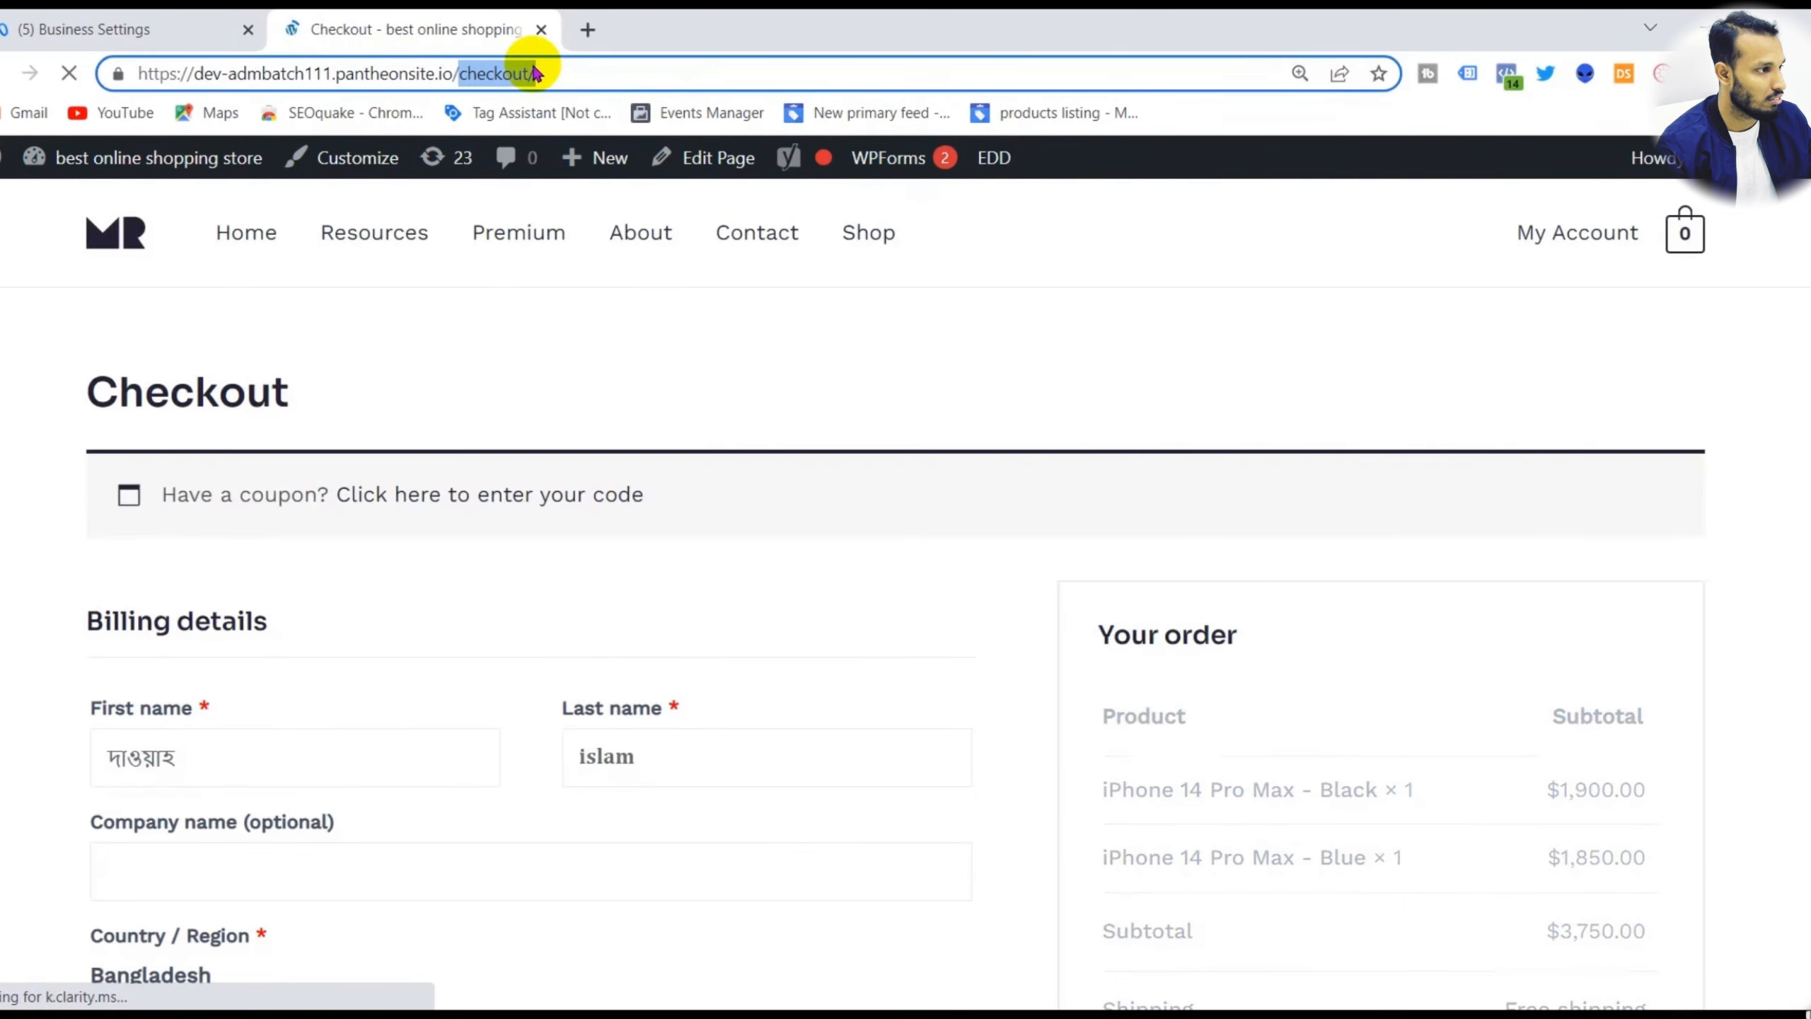
click(179, 28)
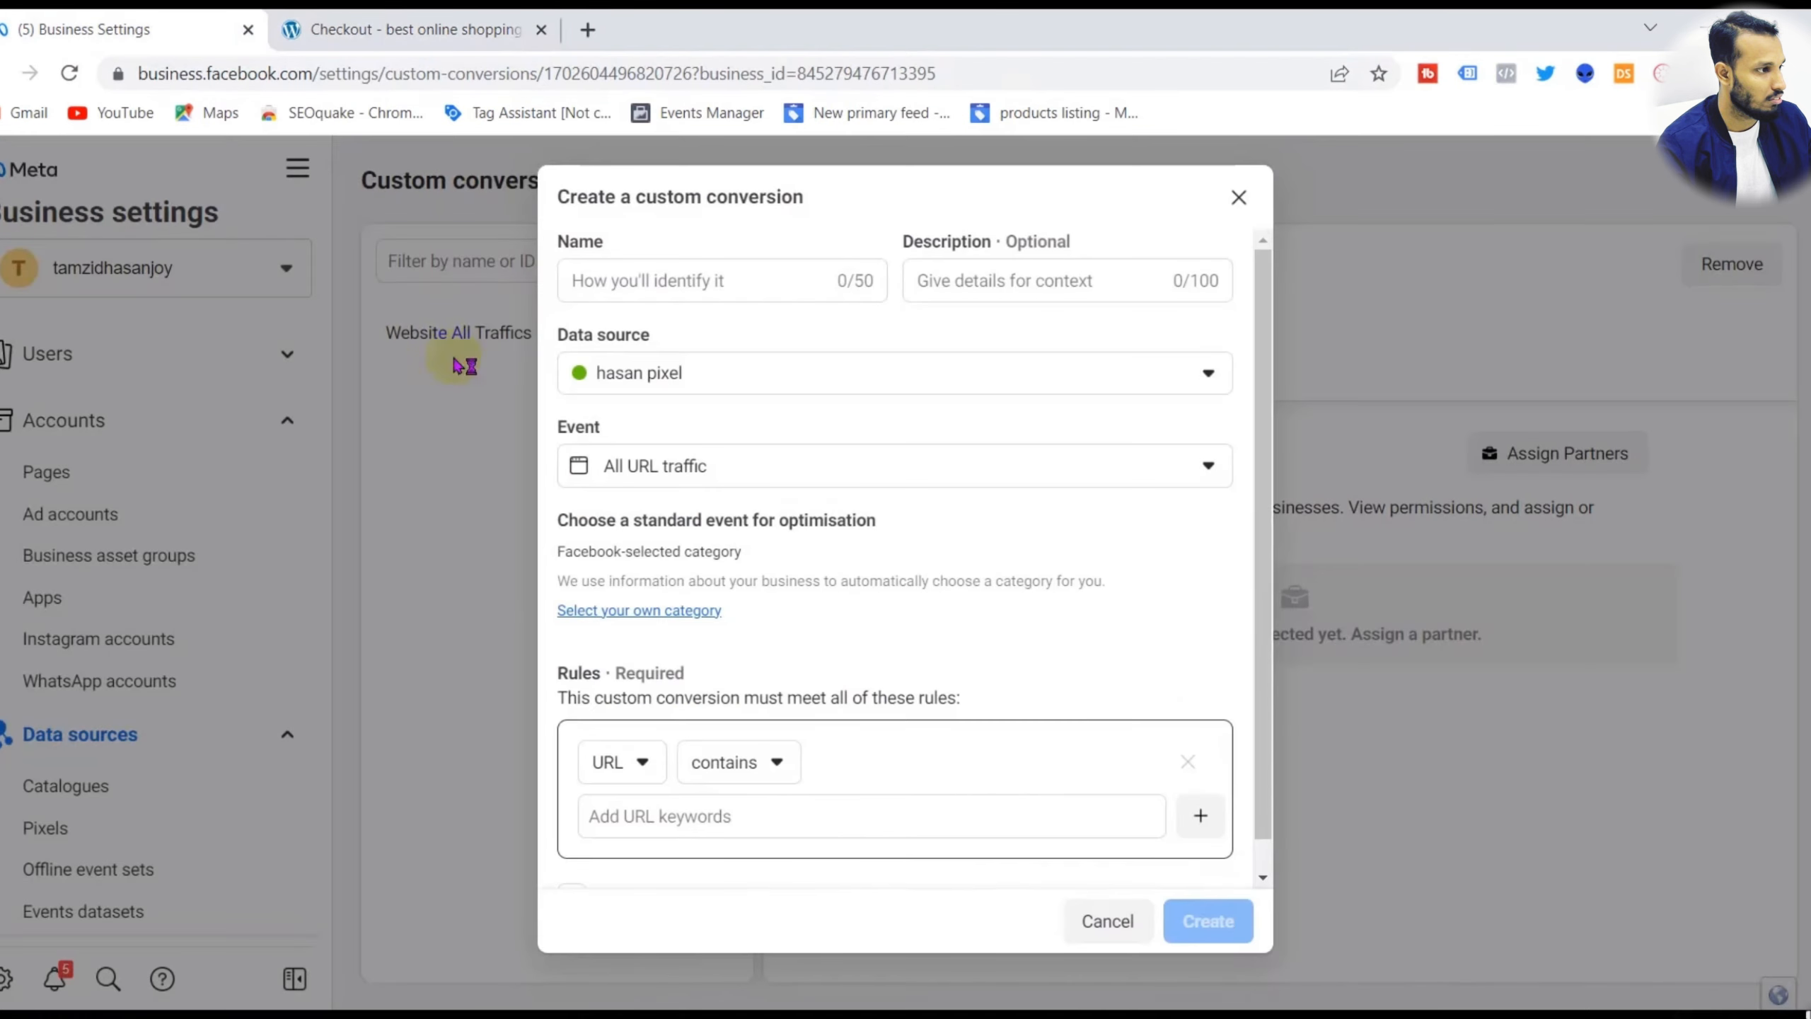
- Set the new conversion's data source to admbatch111 Pixel and name it "Checkout Event"
click(727, 372)
click(755, 603)
click(744, 280)
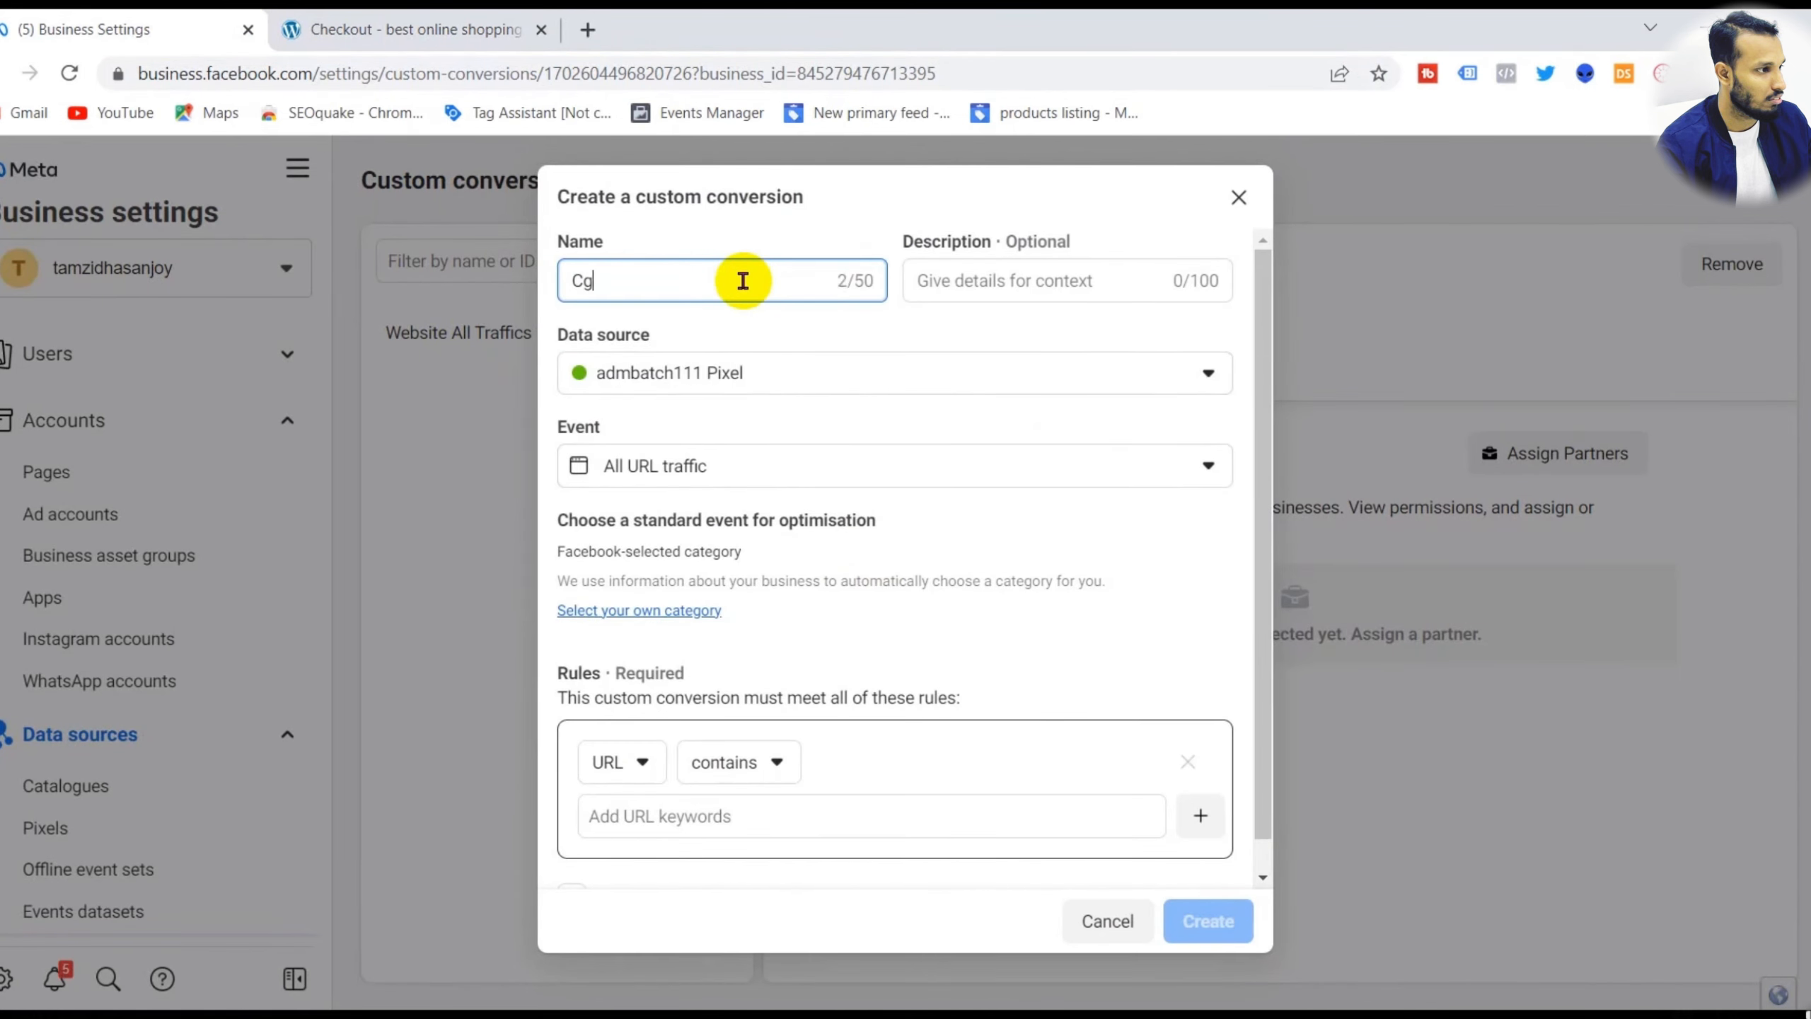
text(Cg)
key(BackSpace)
text(heckout Event)
- Set the event to Initiate checkout and add a rule for URLs containing checkout/
click(707, 465)
click(756, 663)
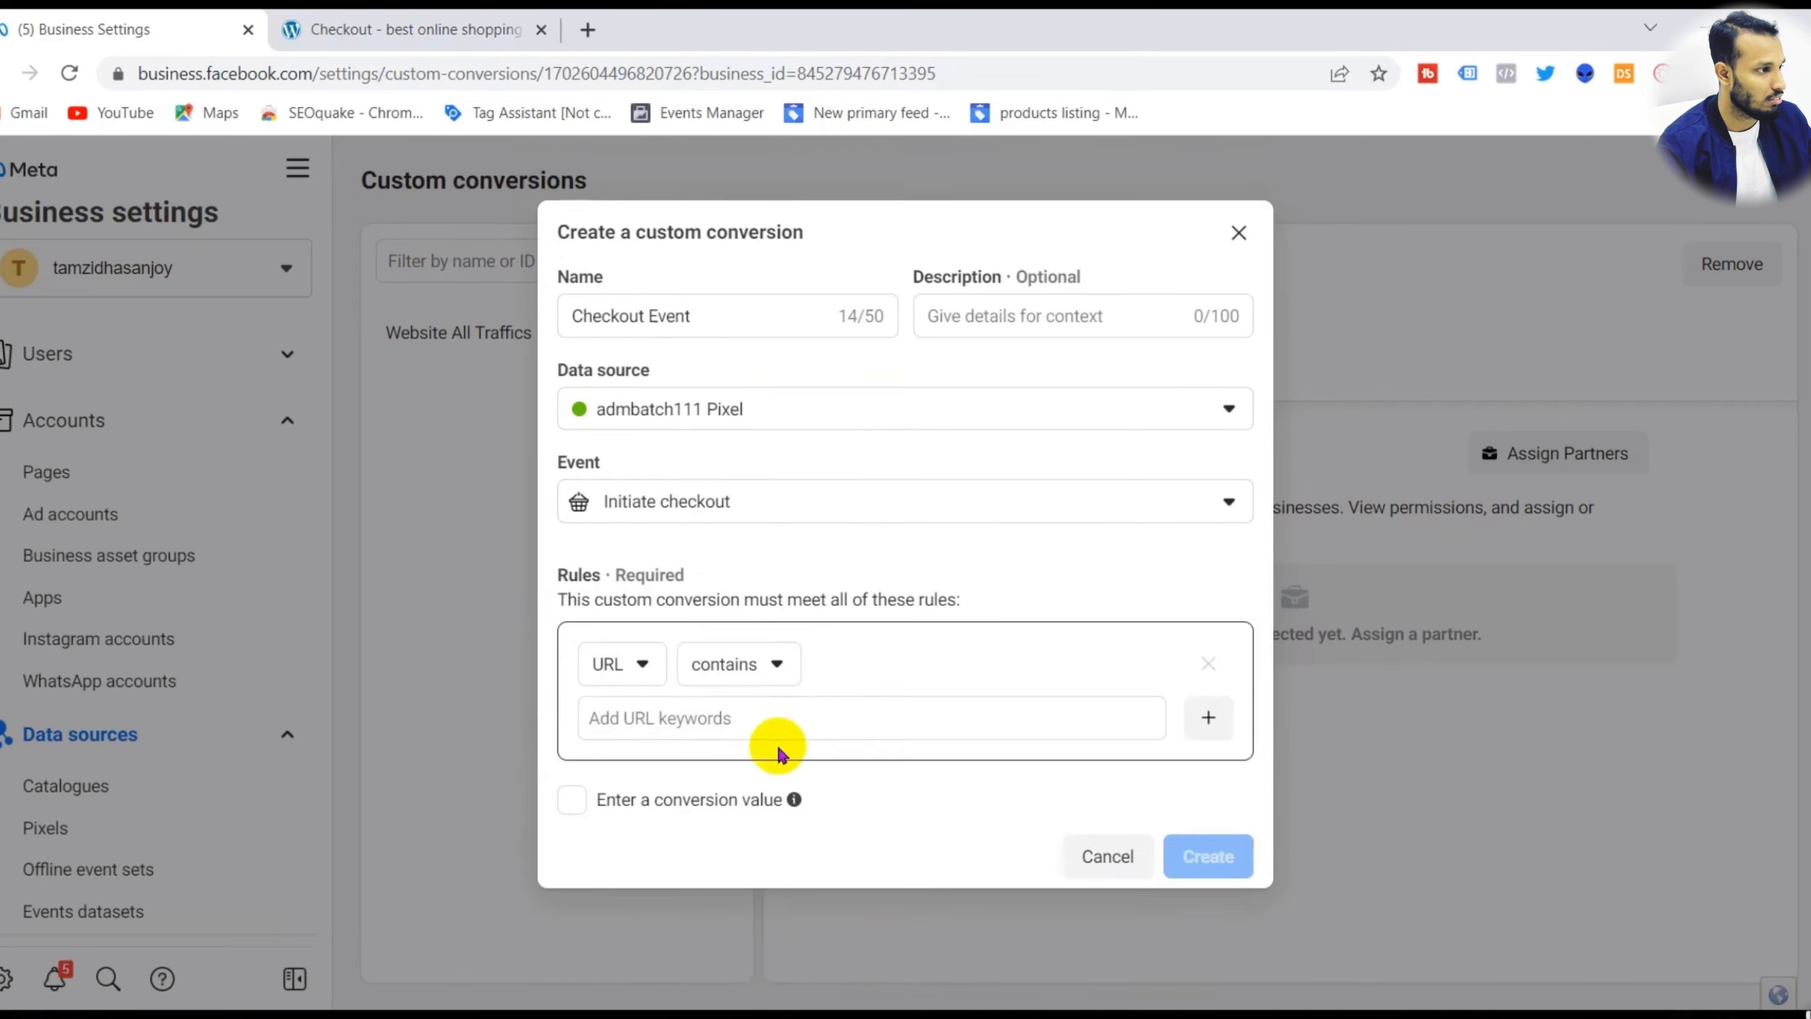
click(768, 720)
text(checkout/)
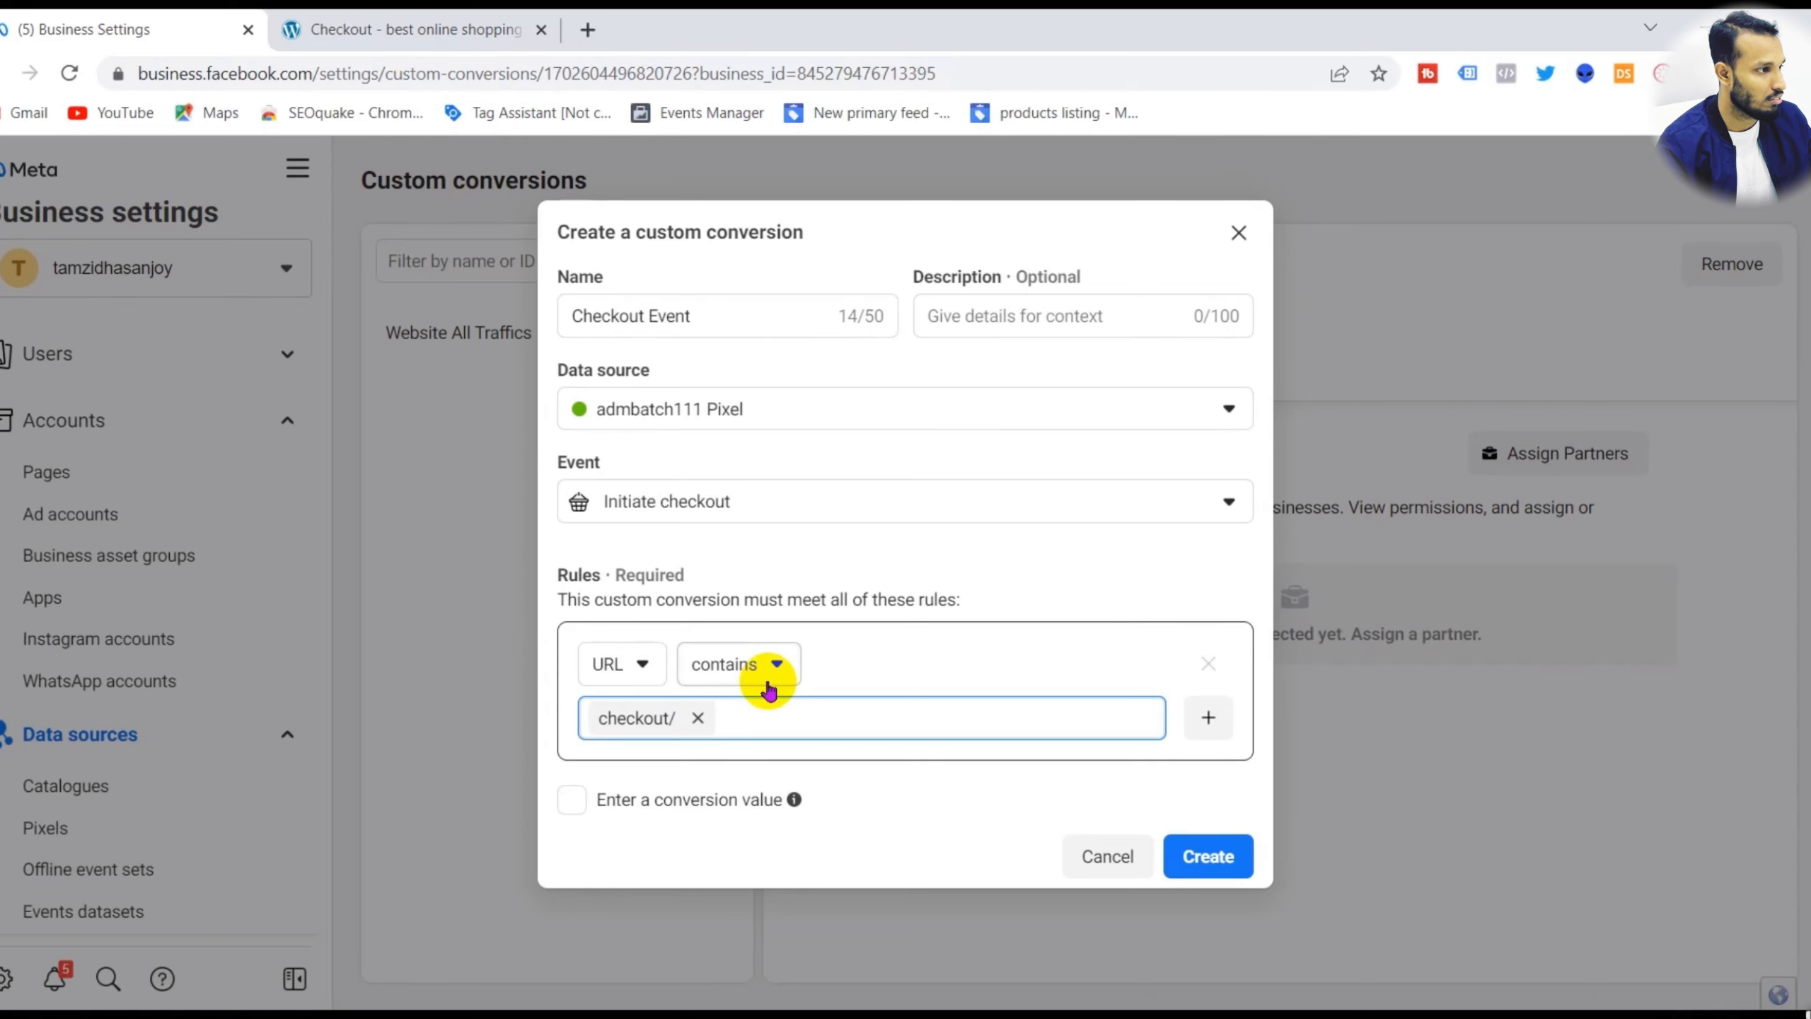
- Place the order on the shop's checkout page and return to Business settings
click(404, 28)
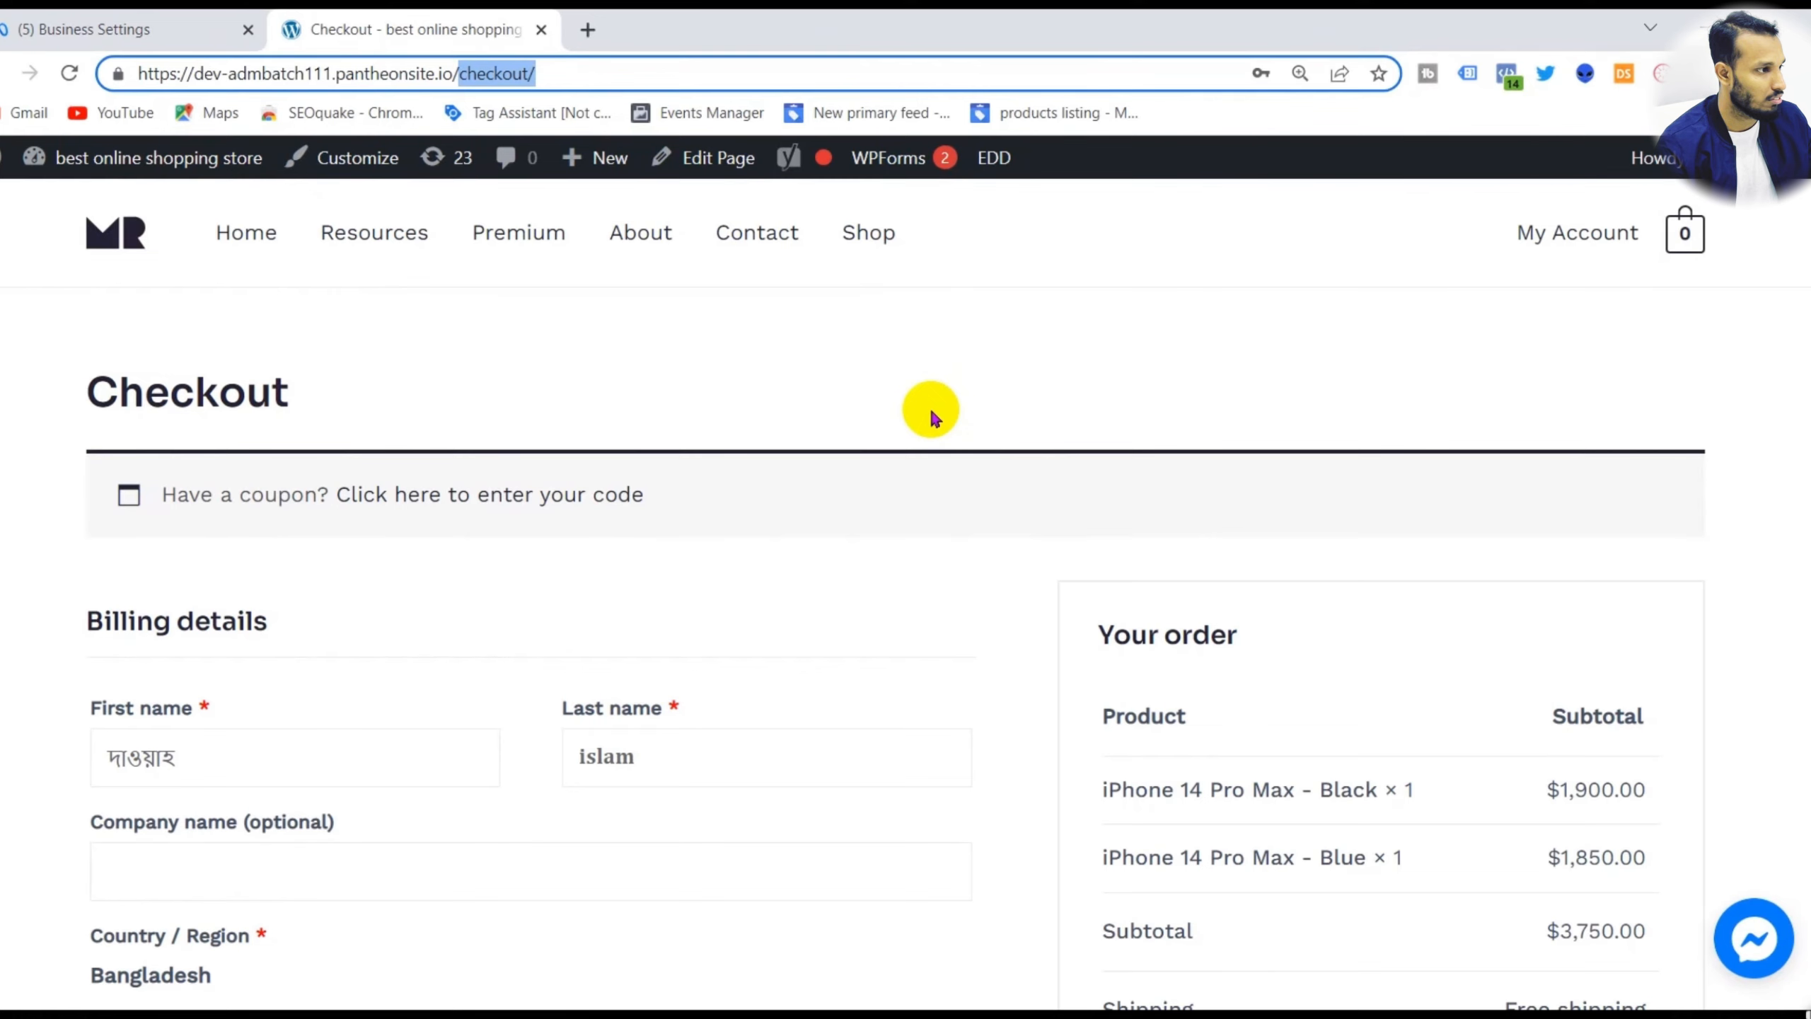
scroll(930, 408, down, 12)
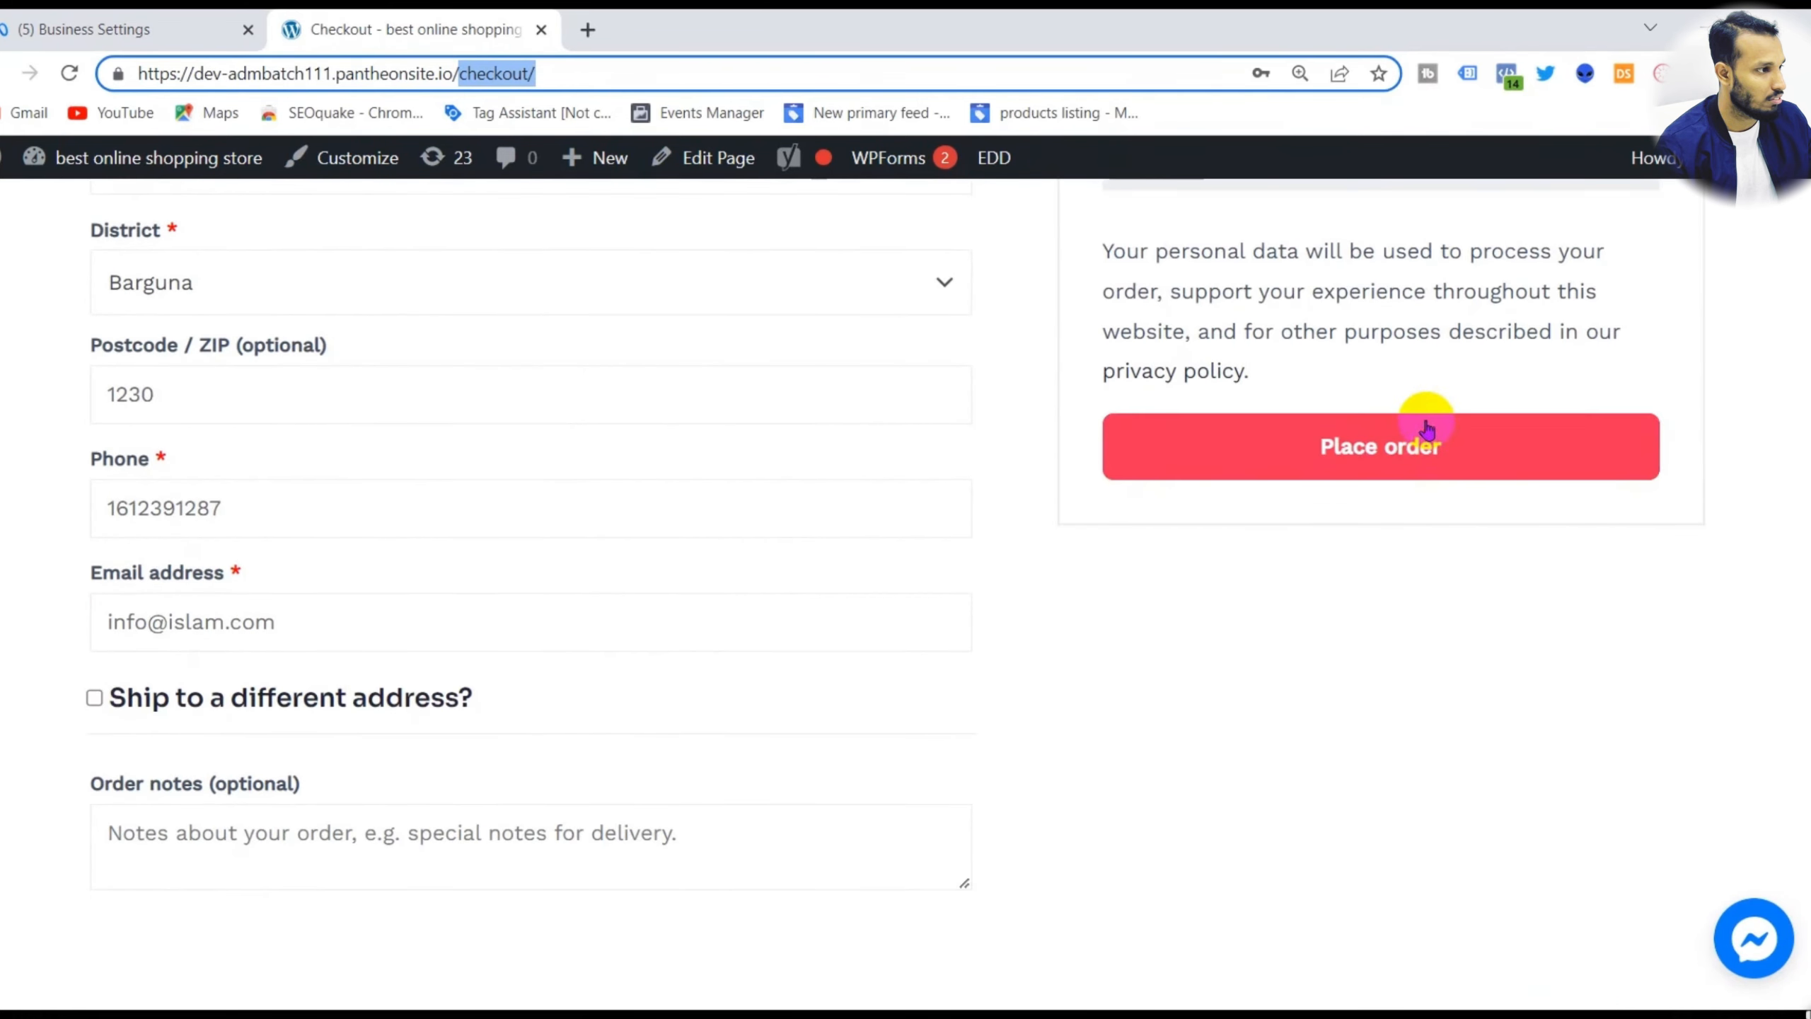
click(1427, 428)
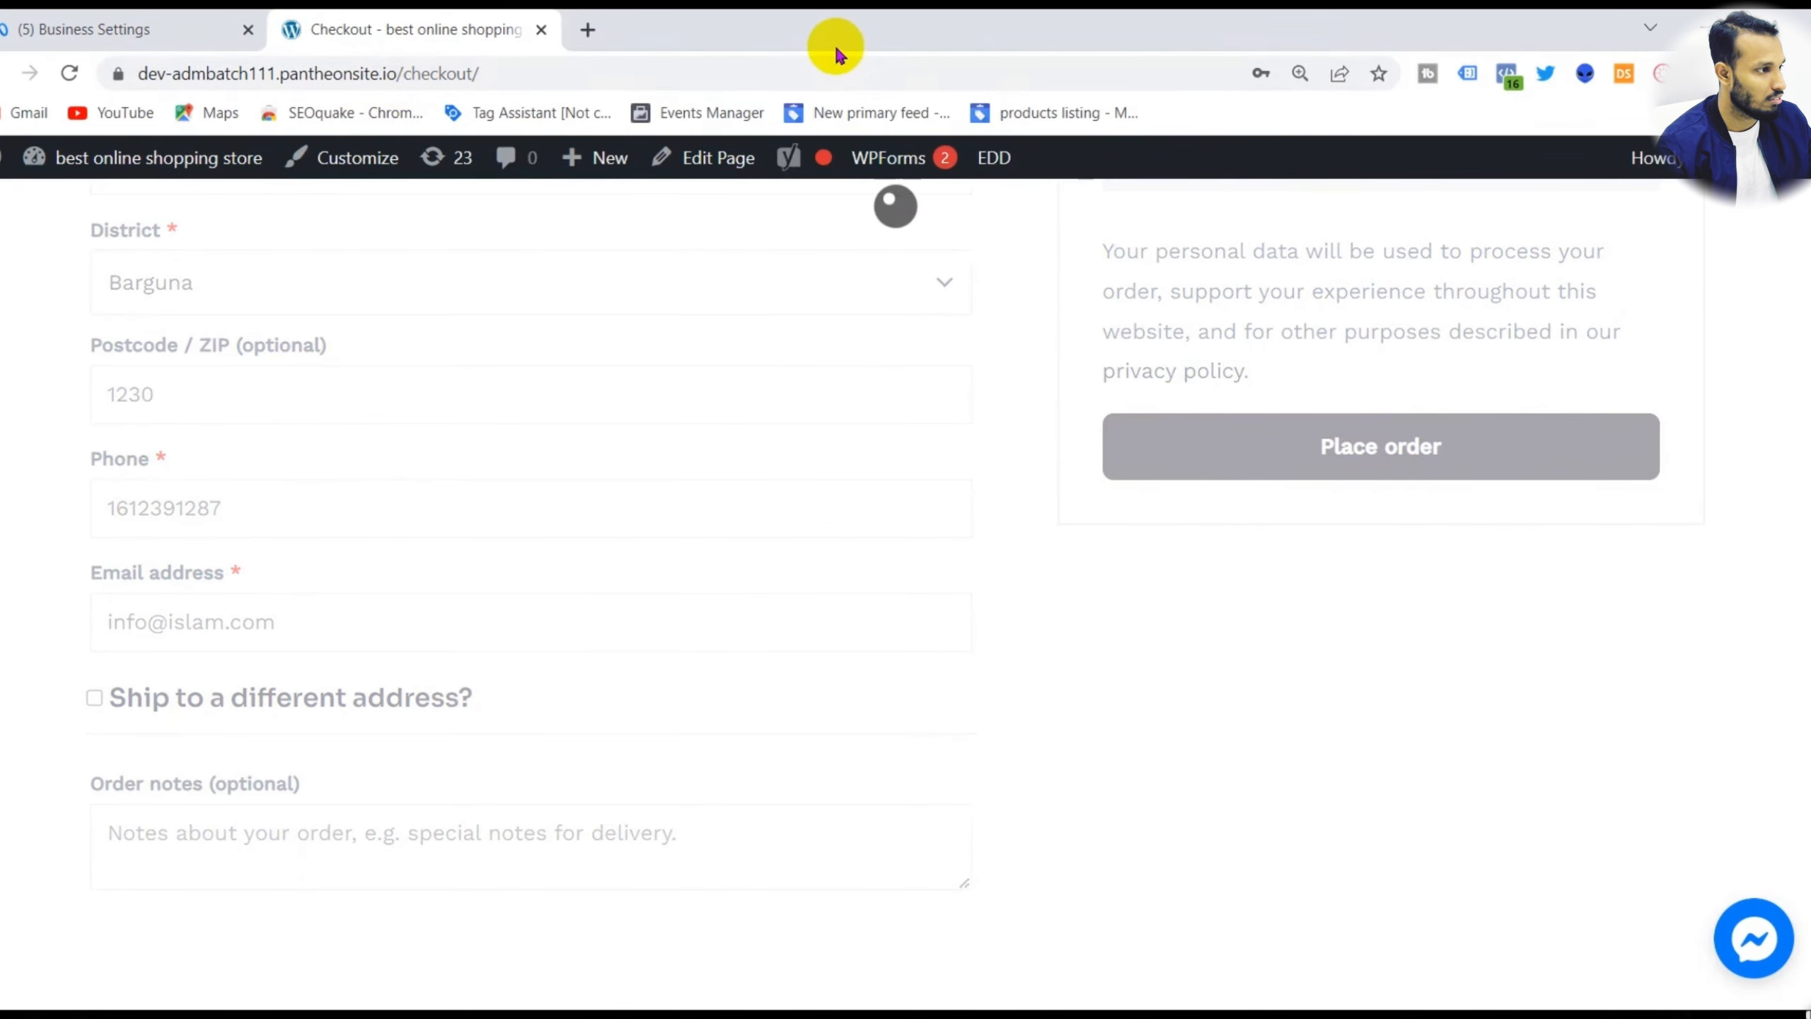
key(ctrl+shift+Tab)
- Start a new custom conversion on admbatch111 Pixel with the Purchase event and a rule for URLs containing /order-received/
click(686, 259)
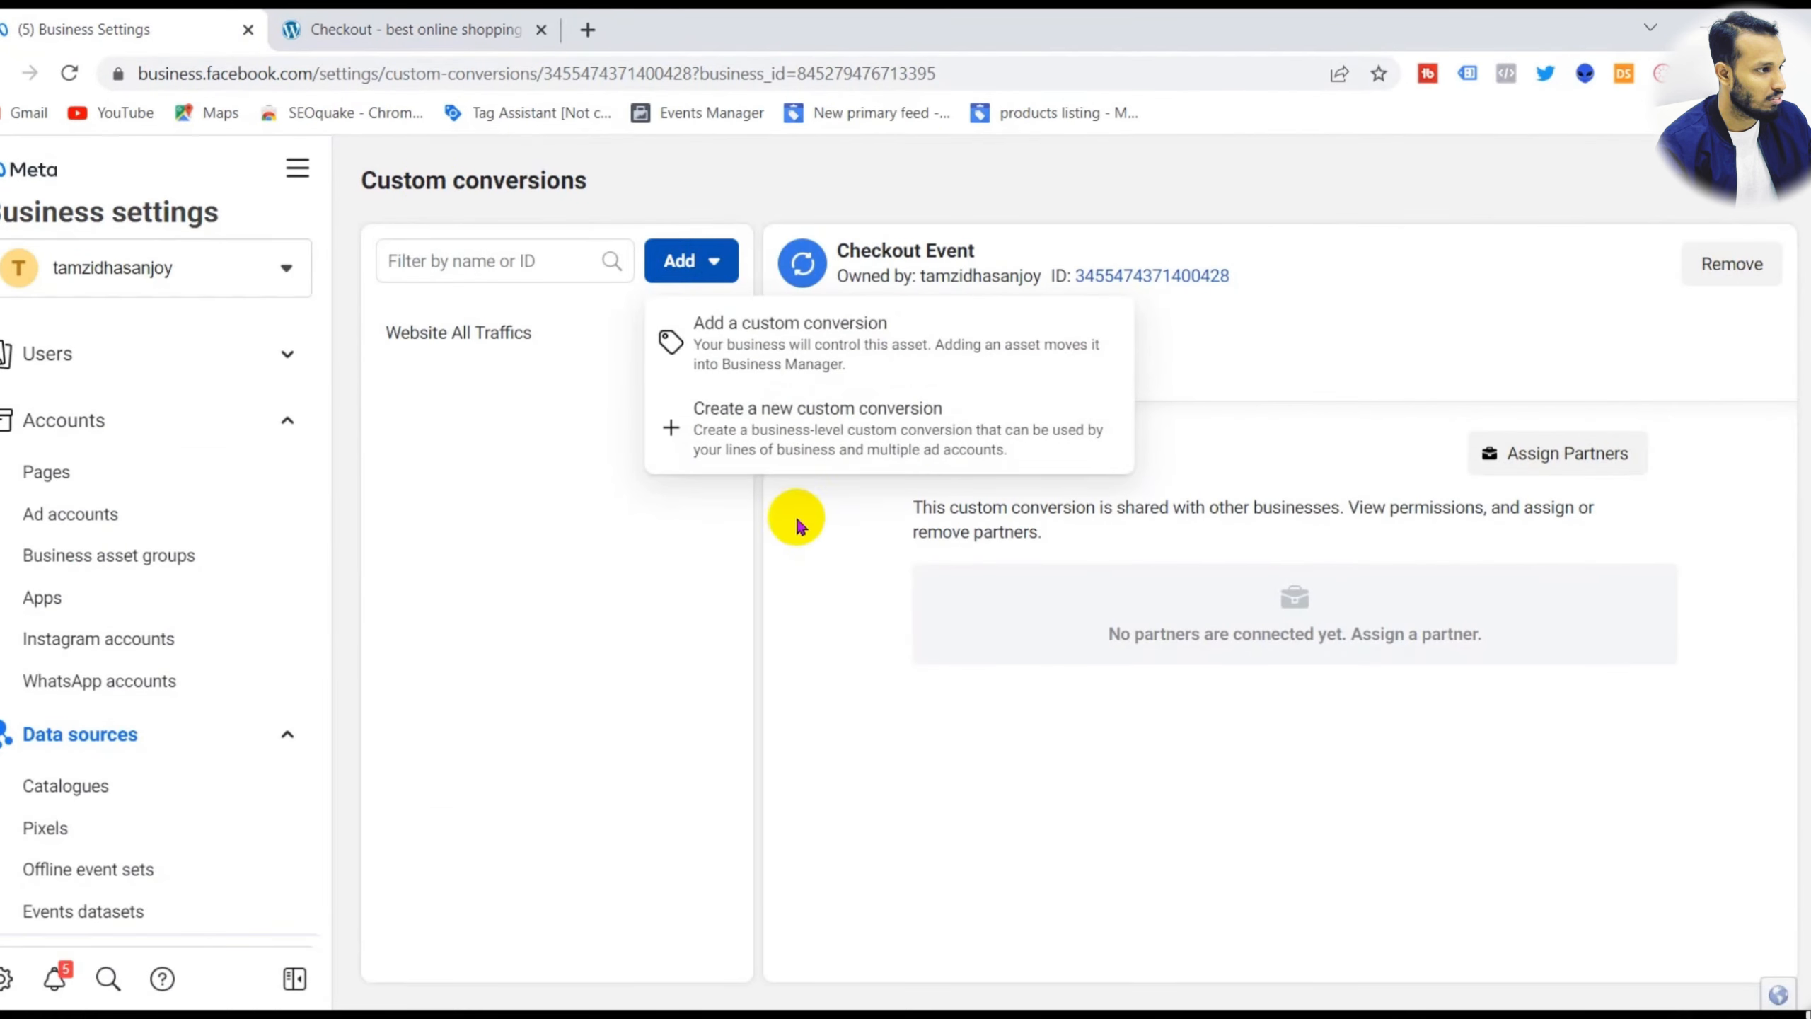
click(797, 411)
click(690, 374)
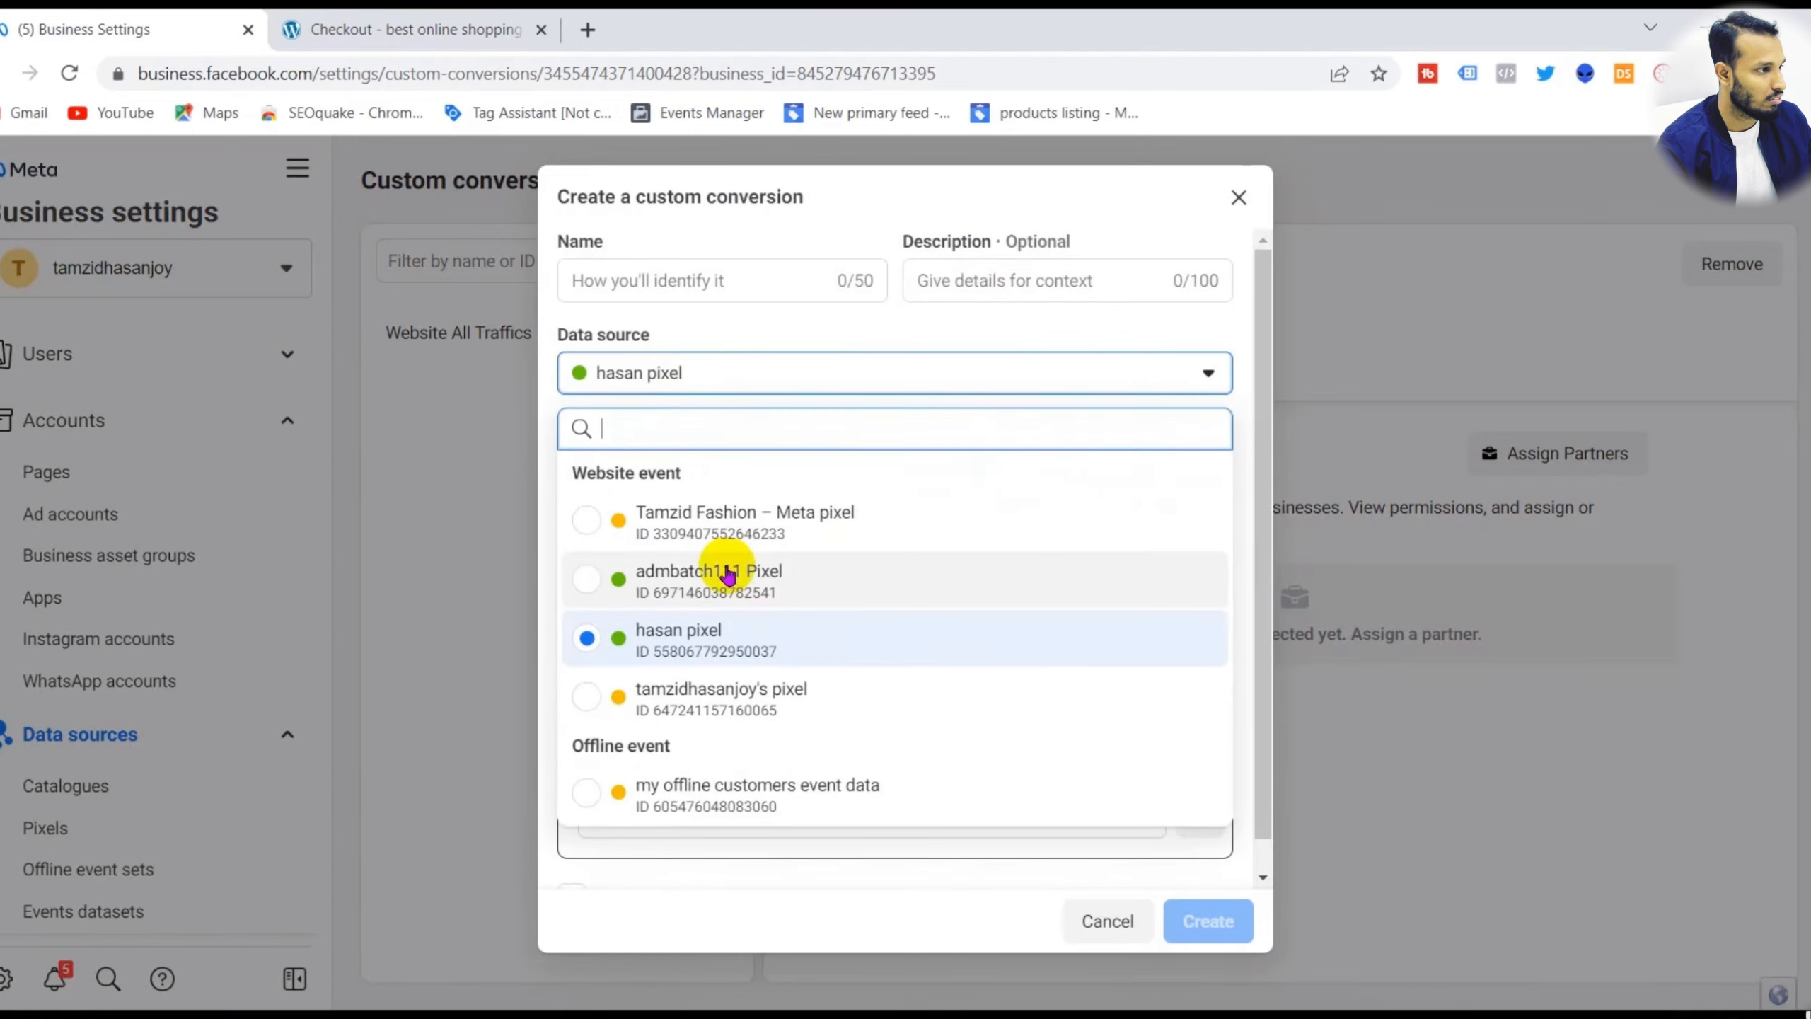
click(727, 573)
click(825, 492)
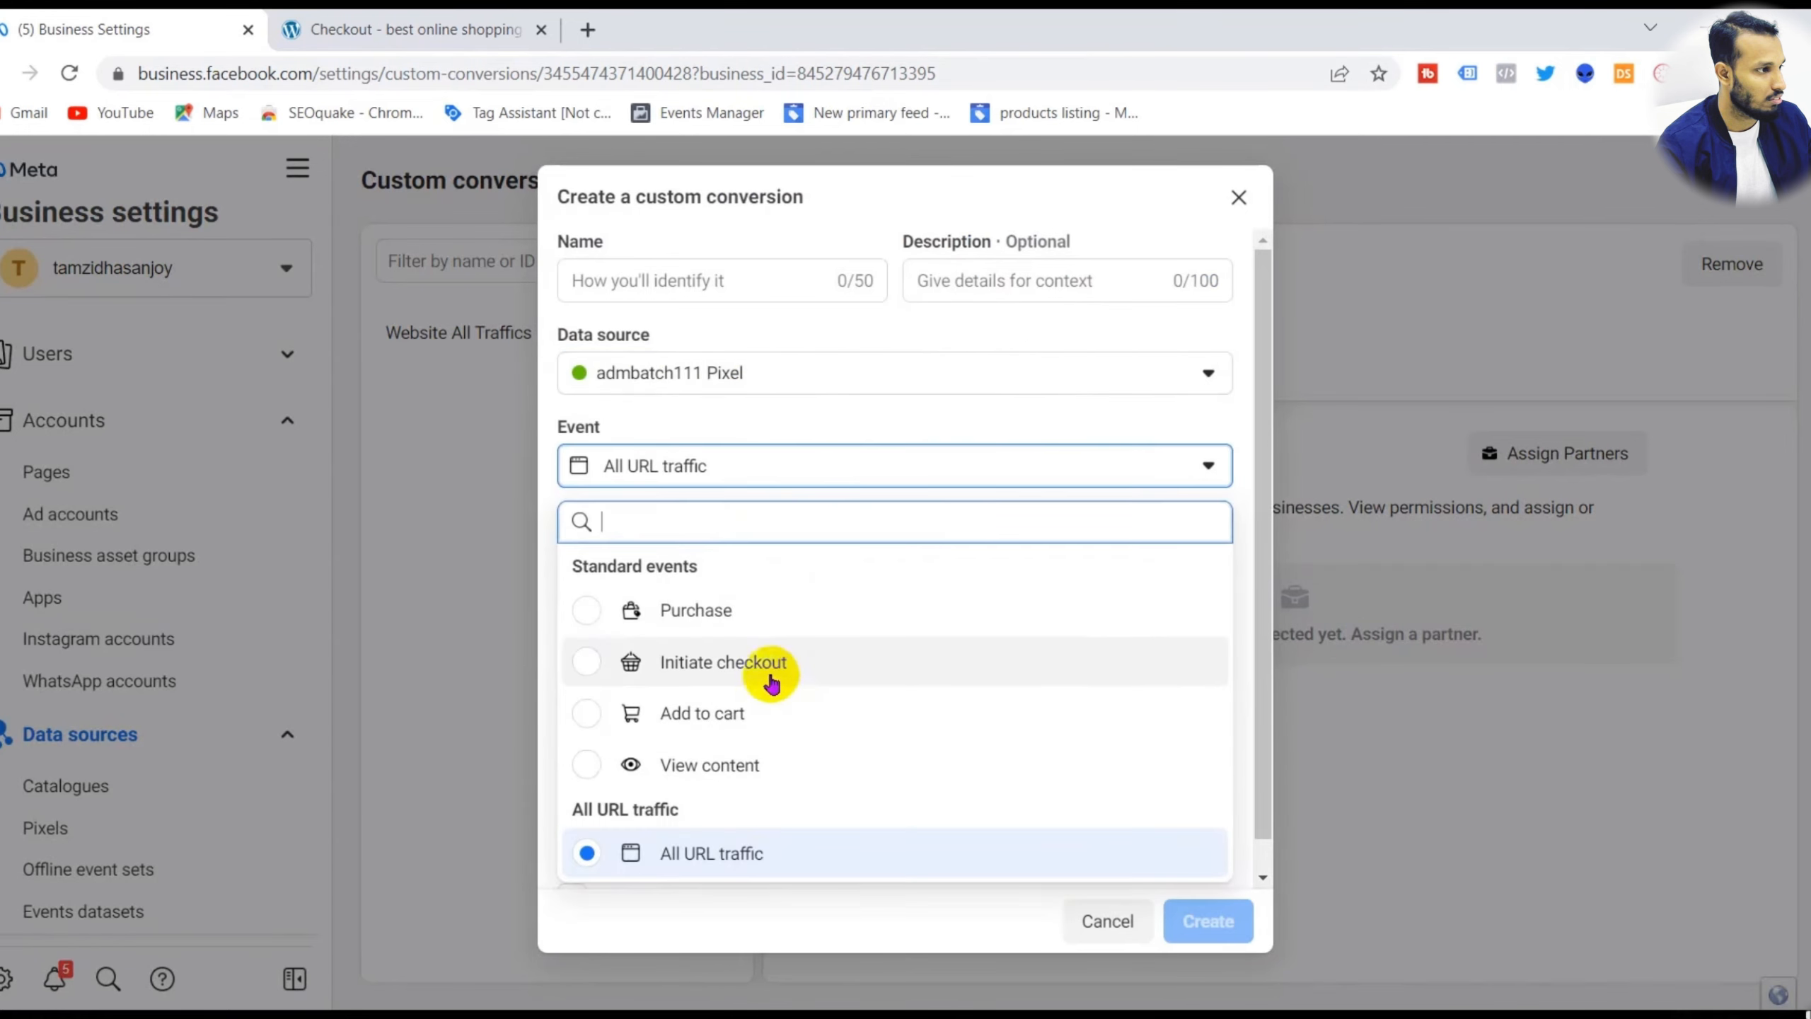
click(742, 609)
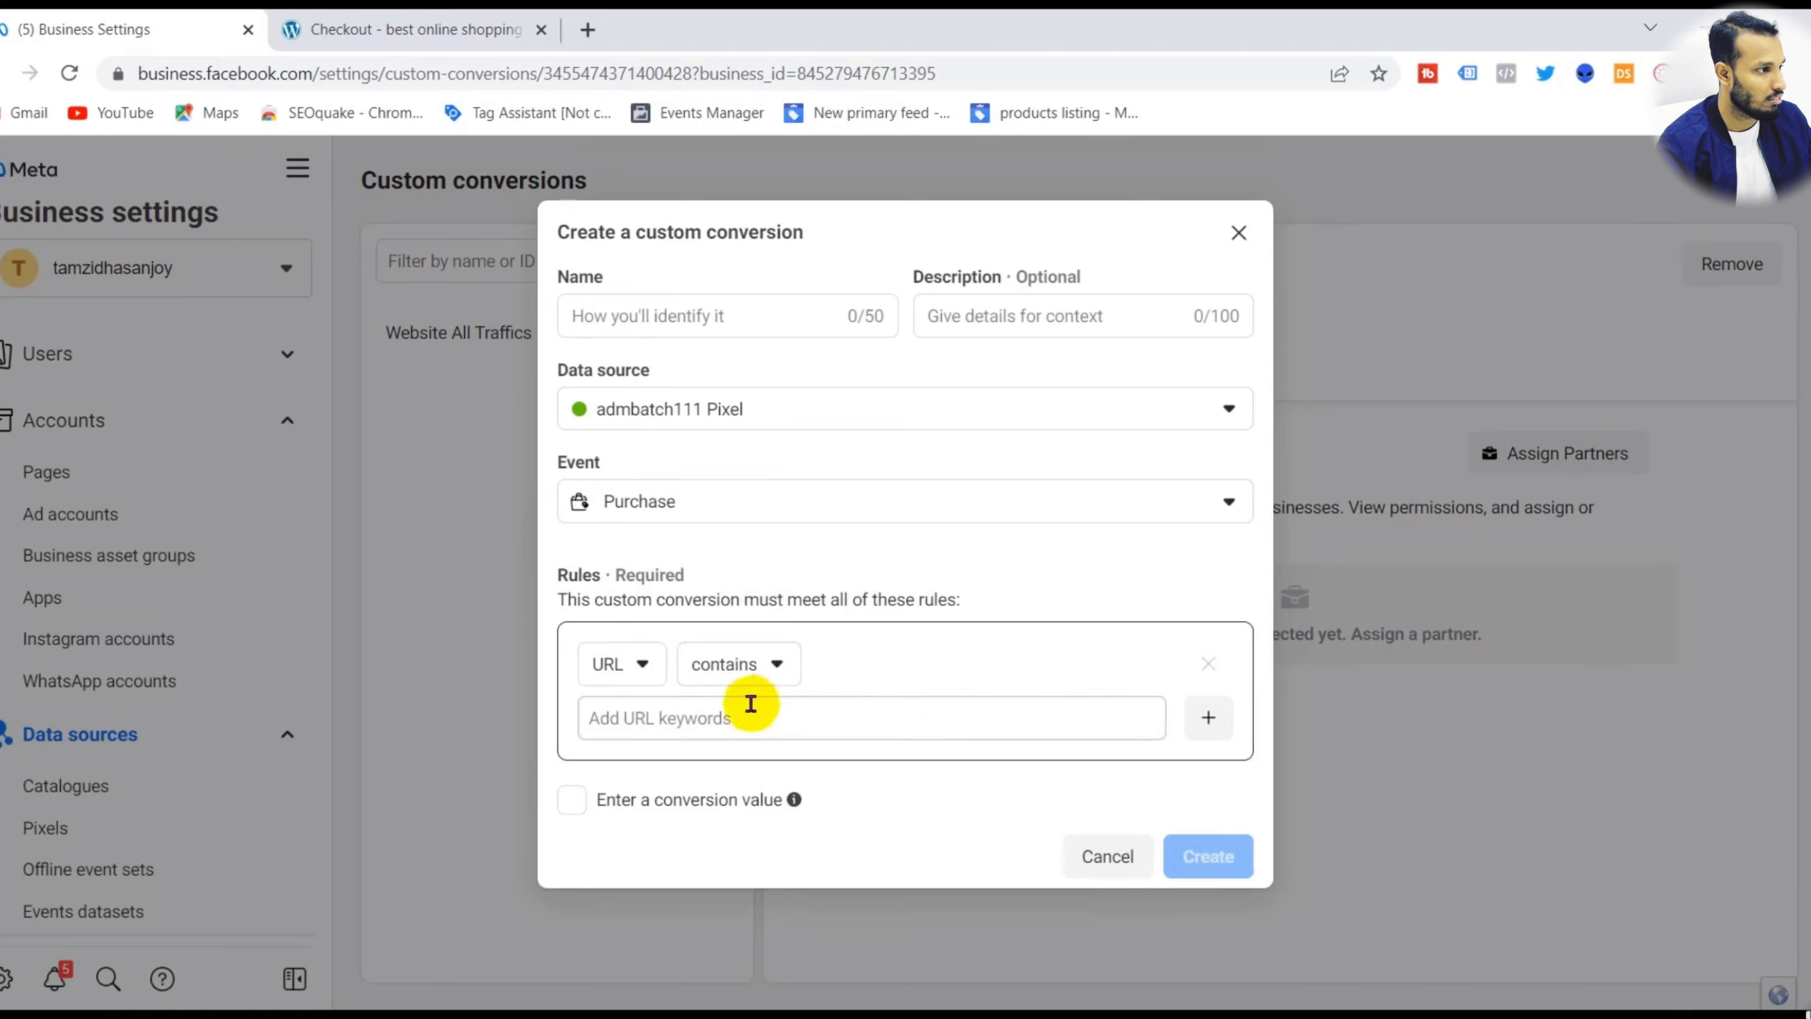
click(727, 717)
text(/order-received/)
key(Return)
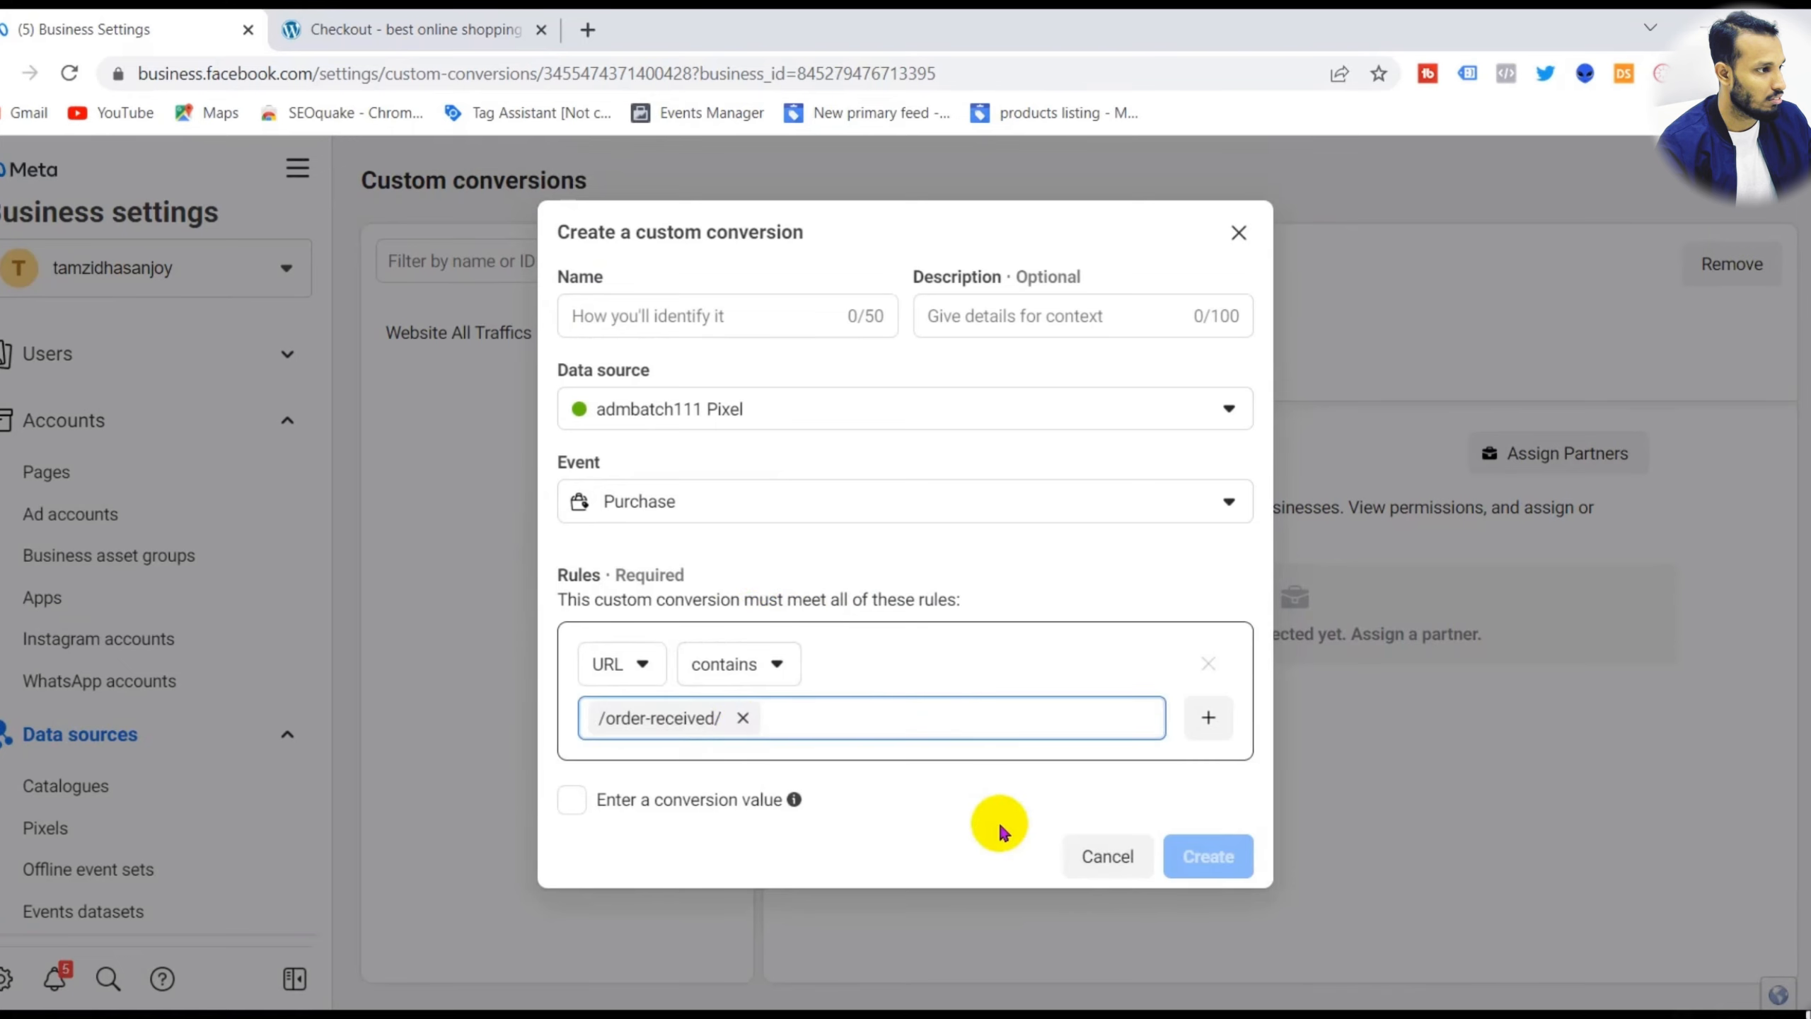
- Name the custom conversion "Purchase Event", create it and close the confirmation
click(718, 311)
text(Purchase Event)
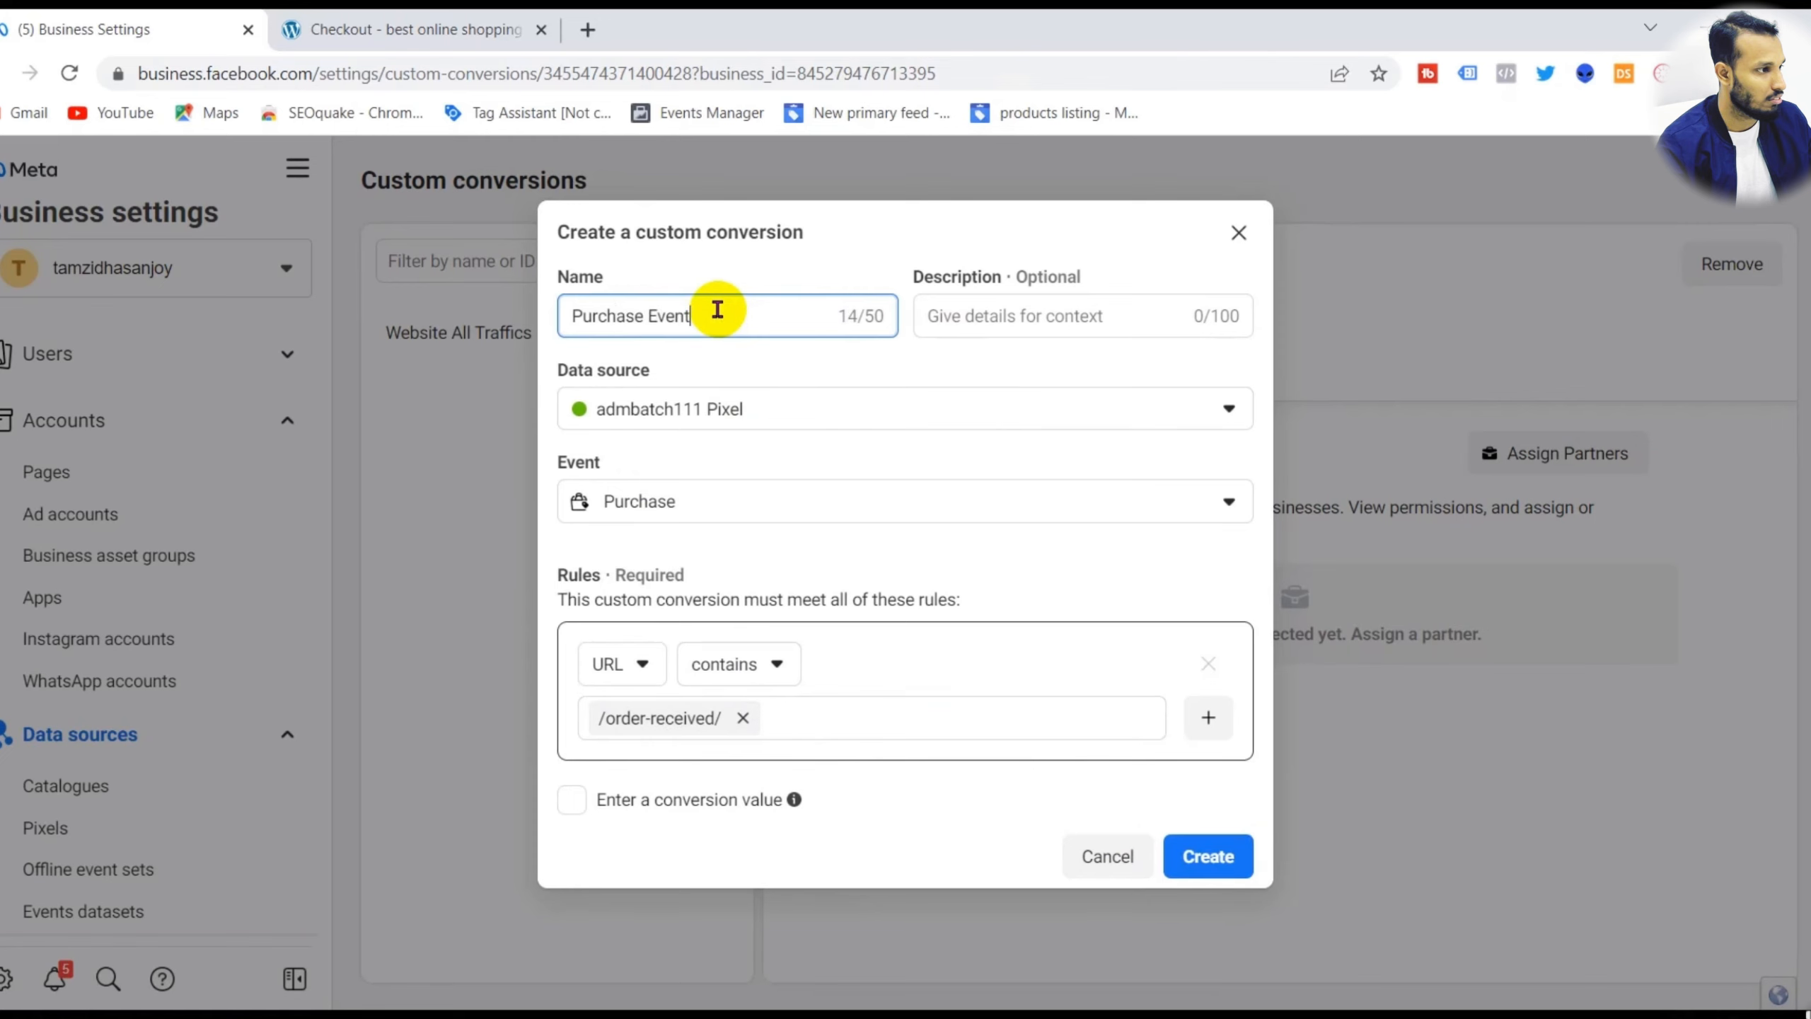
click(1209, 856)
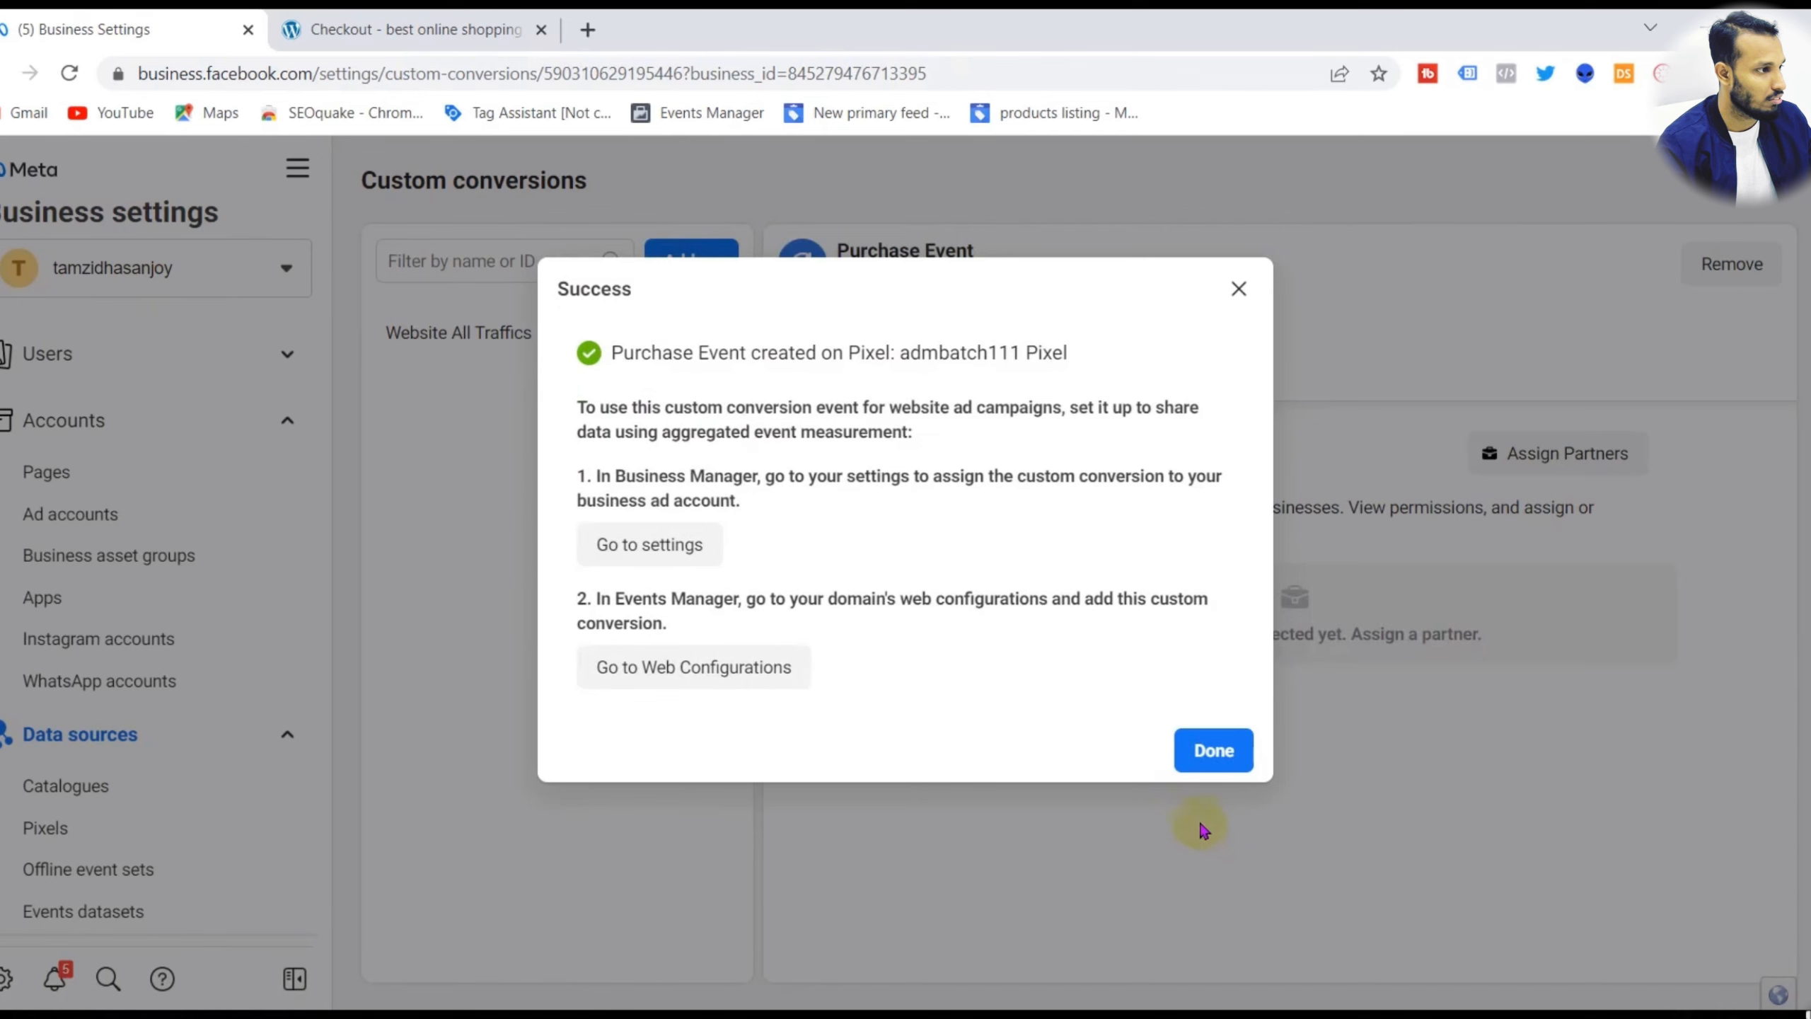
click(1212, 755)
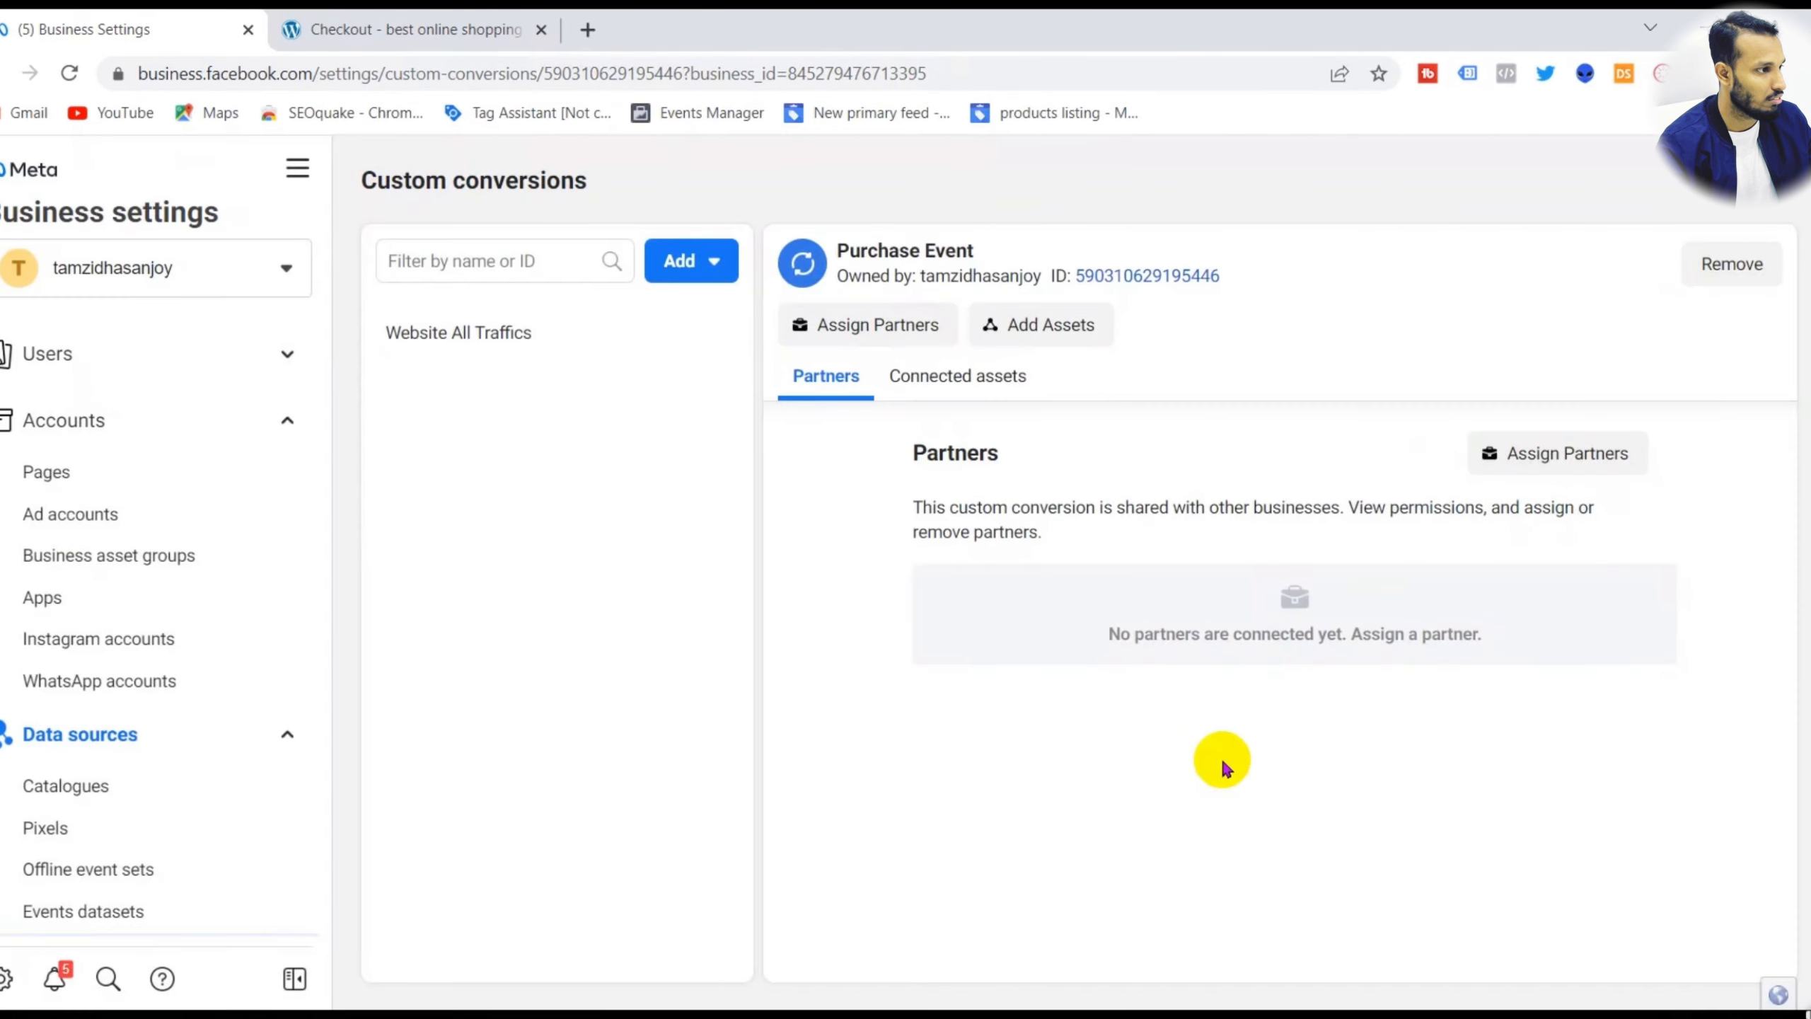
- Examine the shop's contact page, submitting its empty message form and checking the /contact/ part of the web address
click(396, 18)
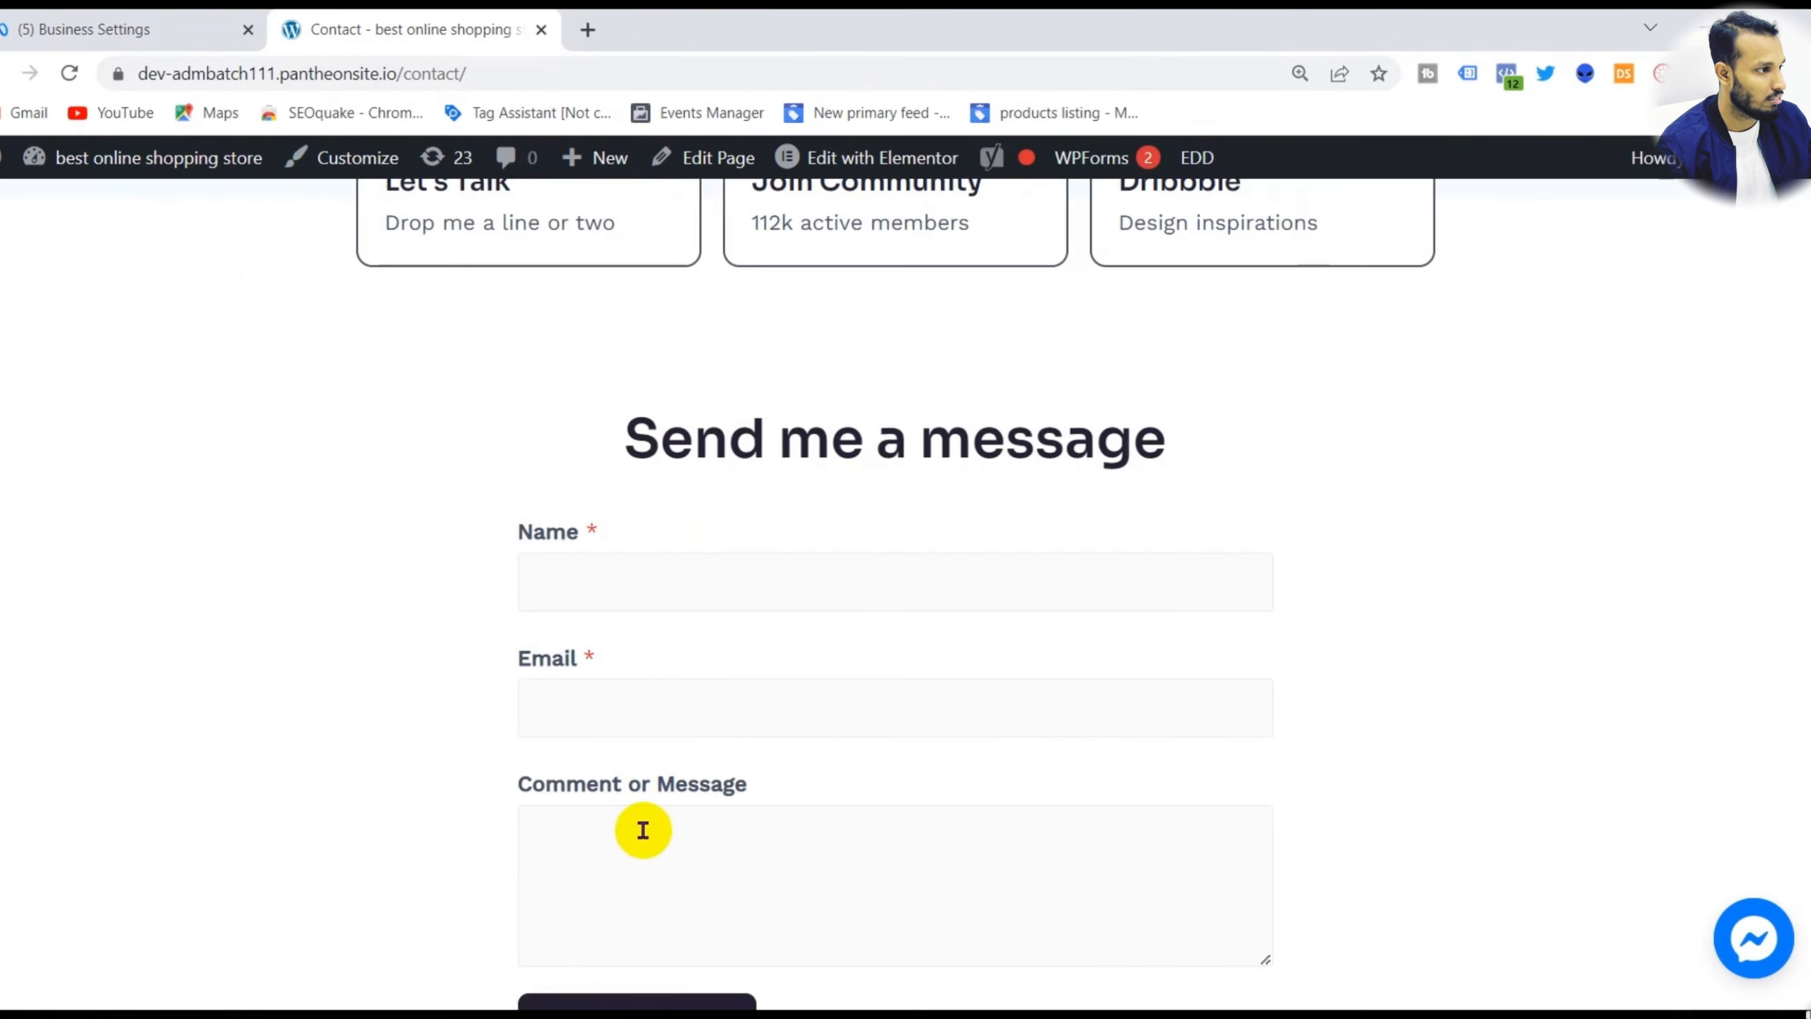
drag(397, 74, 550, 72)
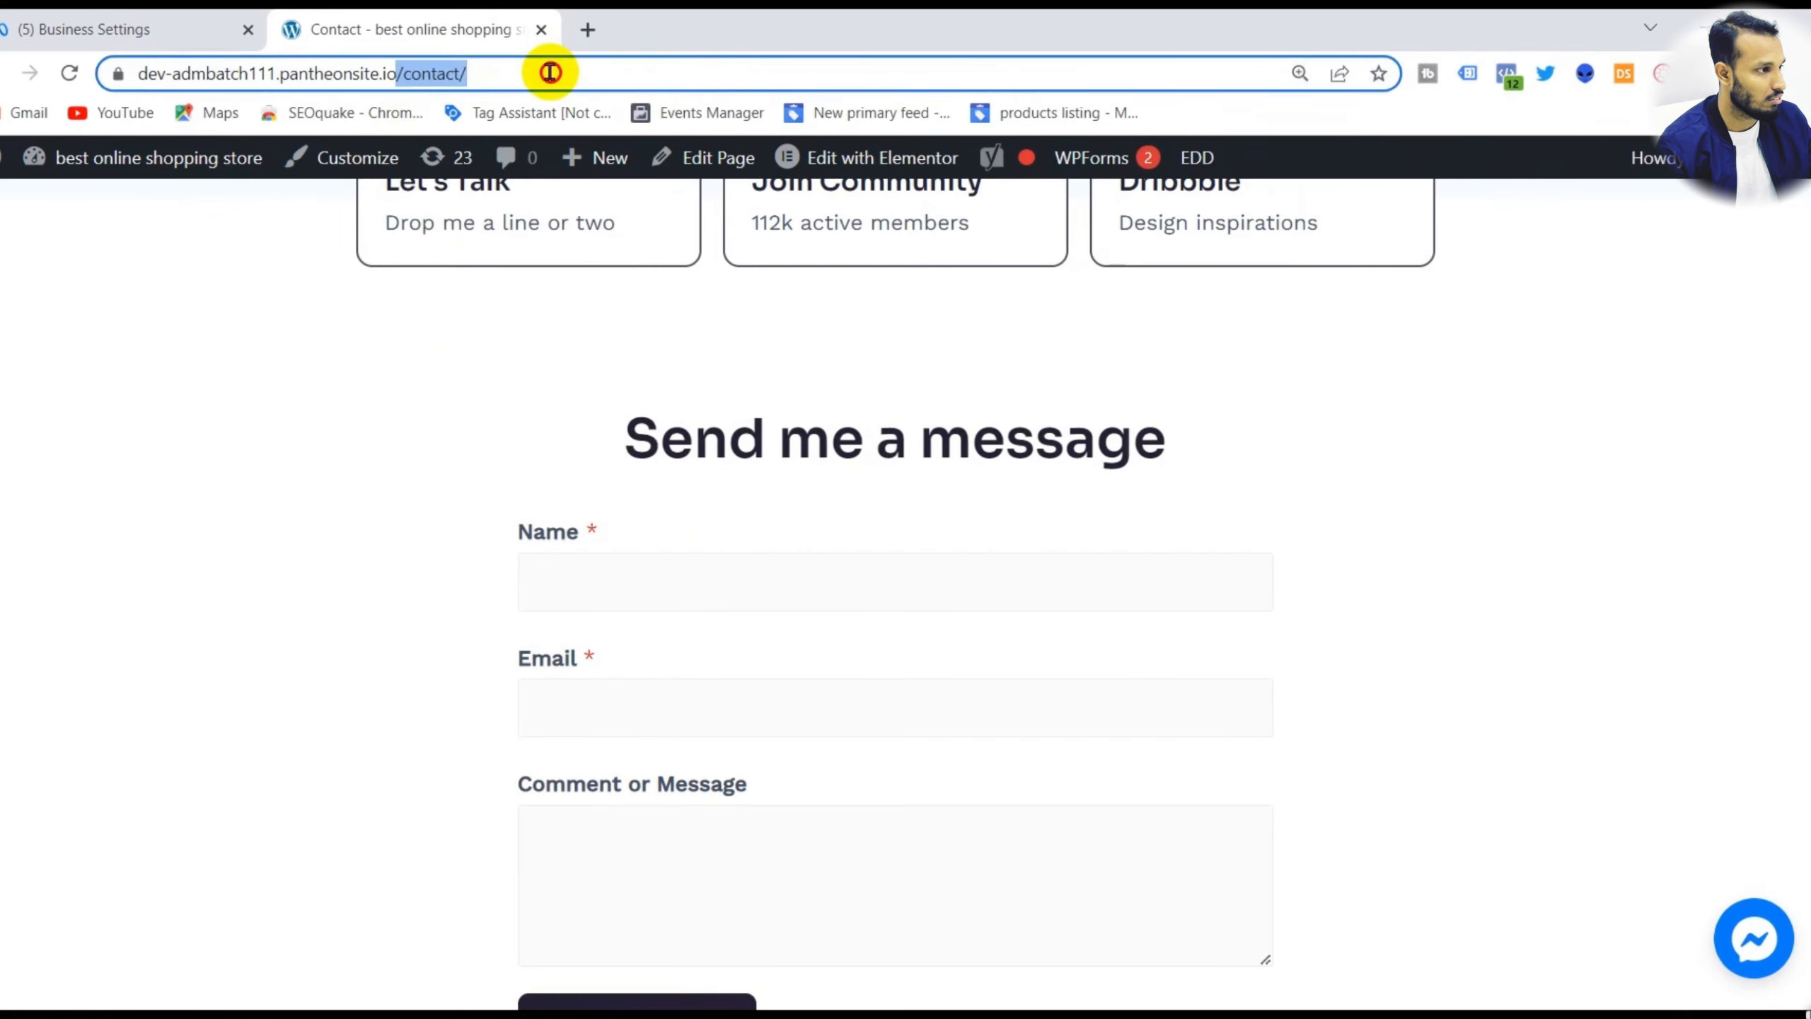
click(309, 386)
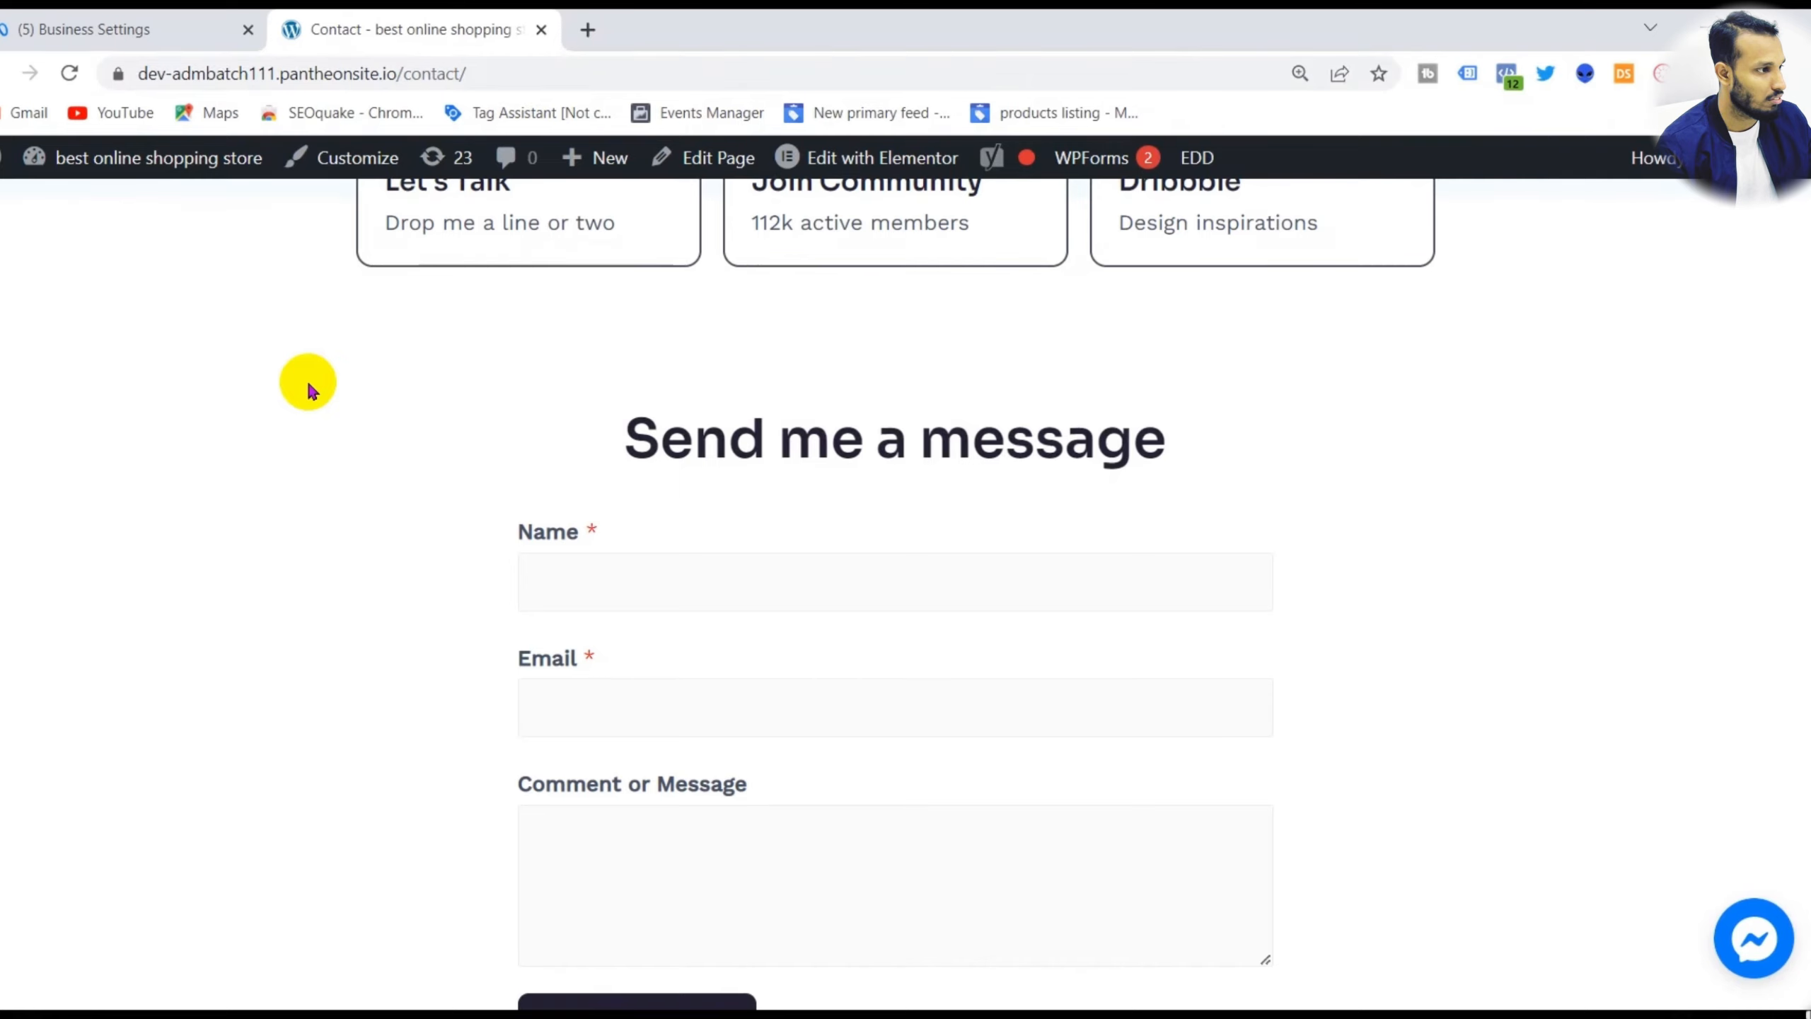
scroll(309, 379, down, 5)
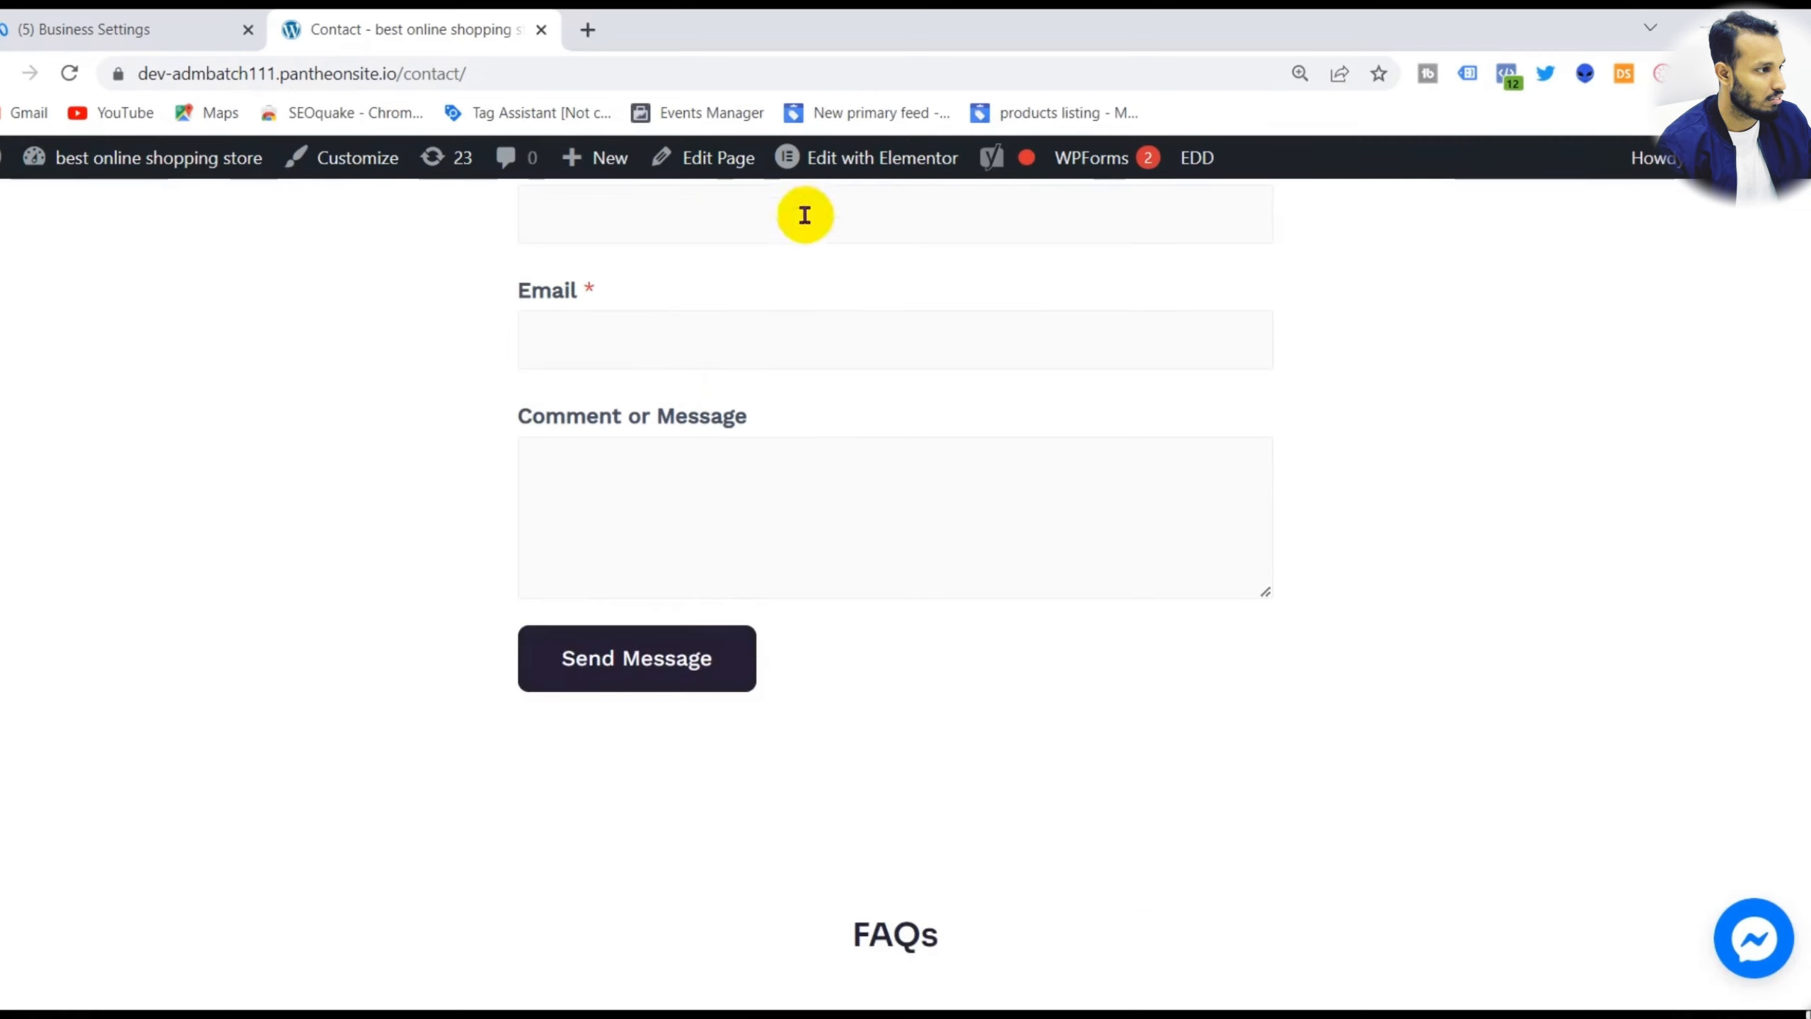
click(639, 685)
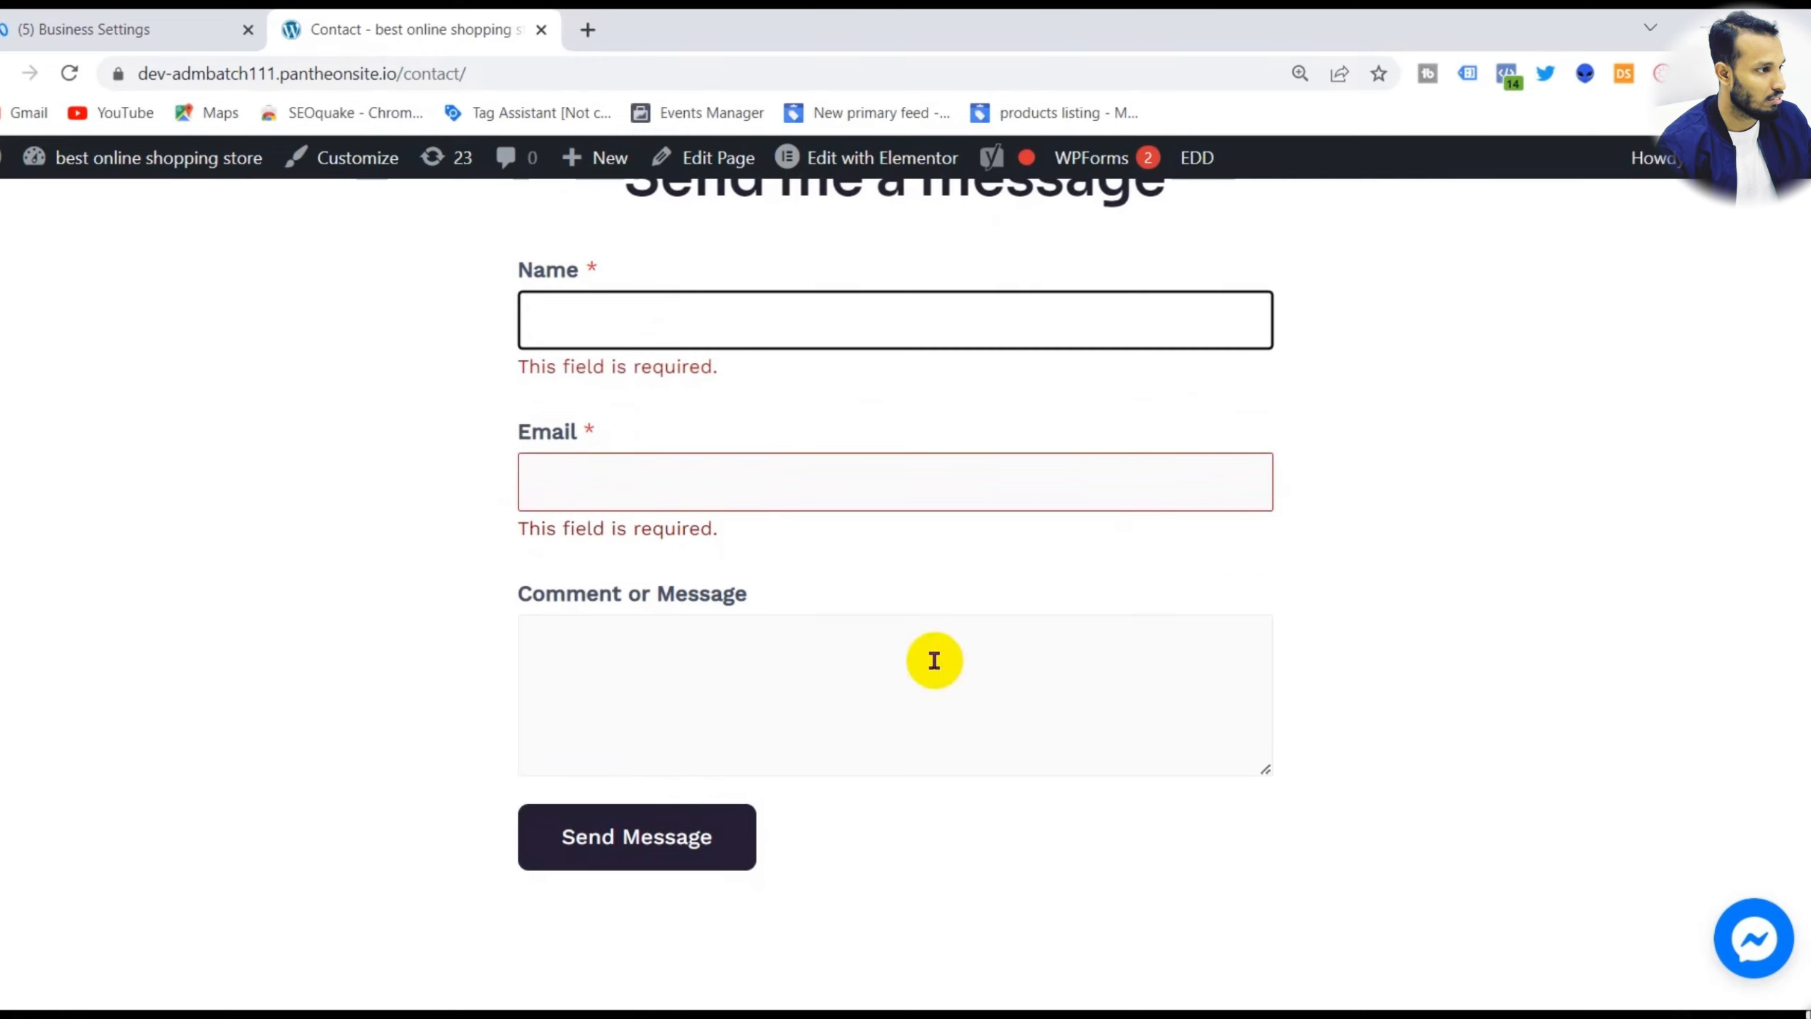
drag(370, 71, 482, 59)
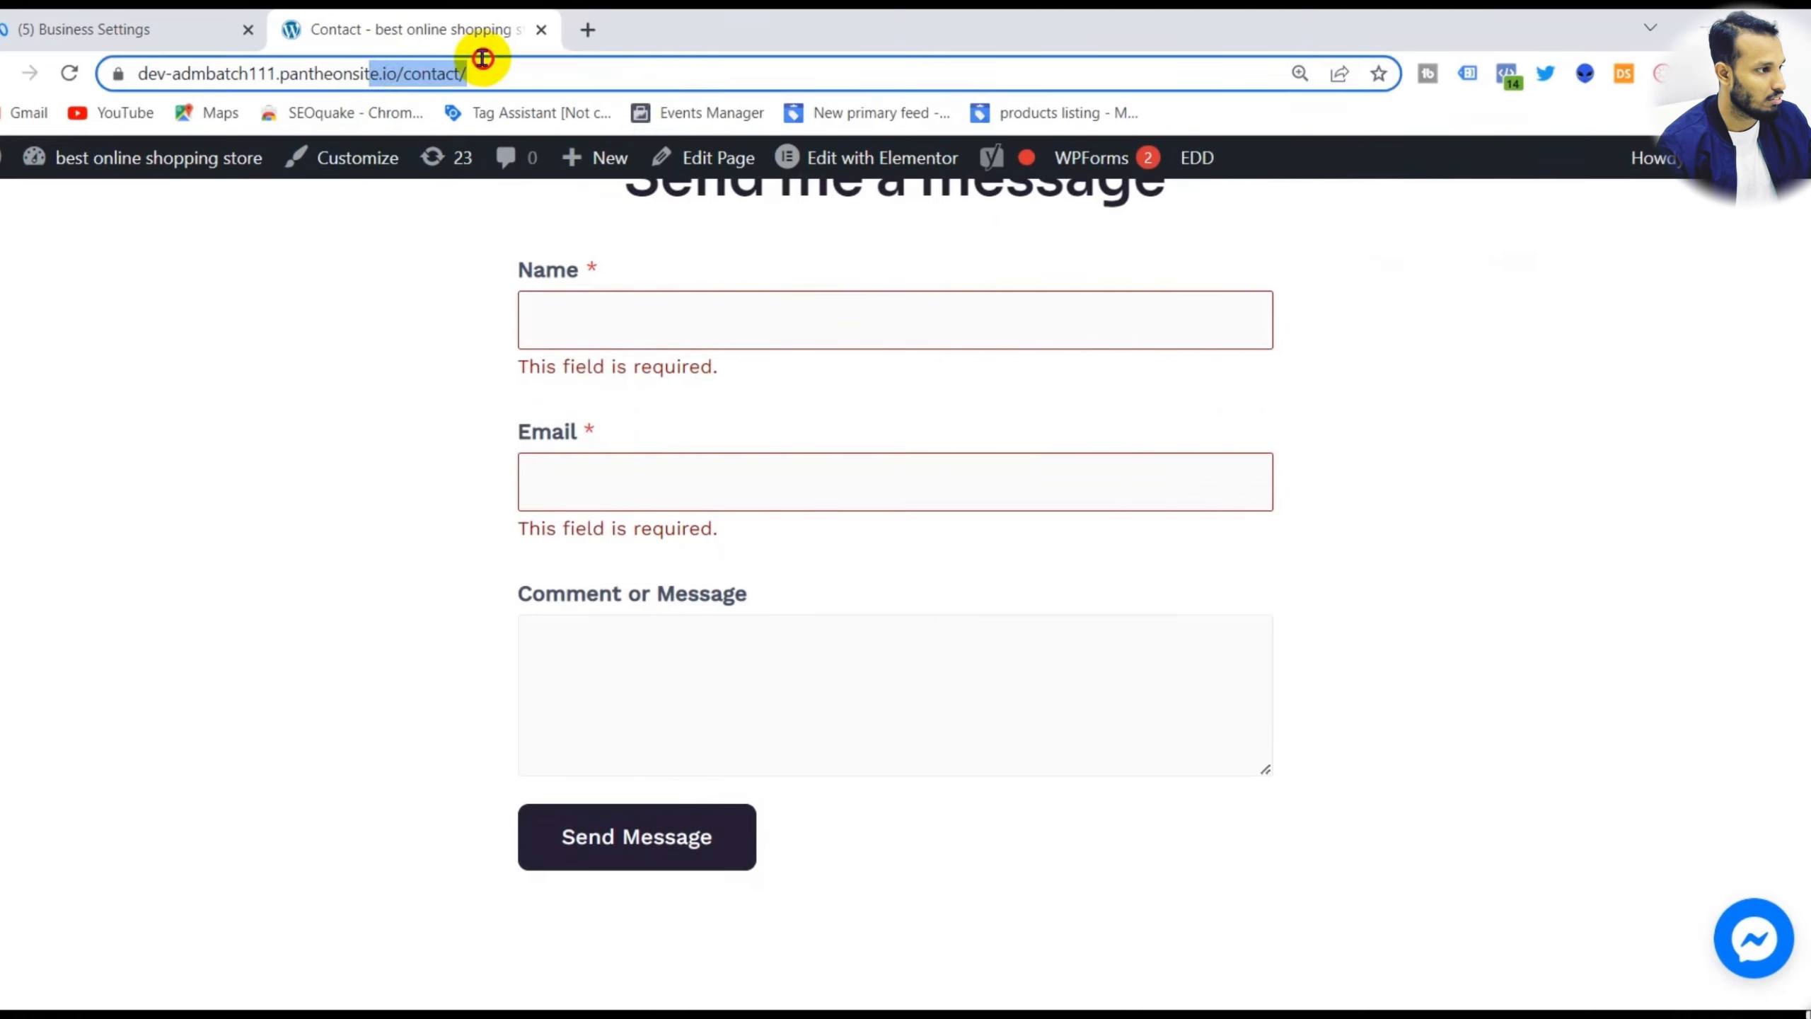
click(362, 341)
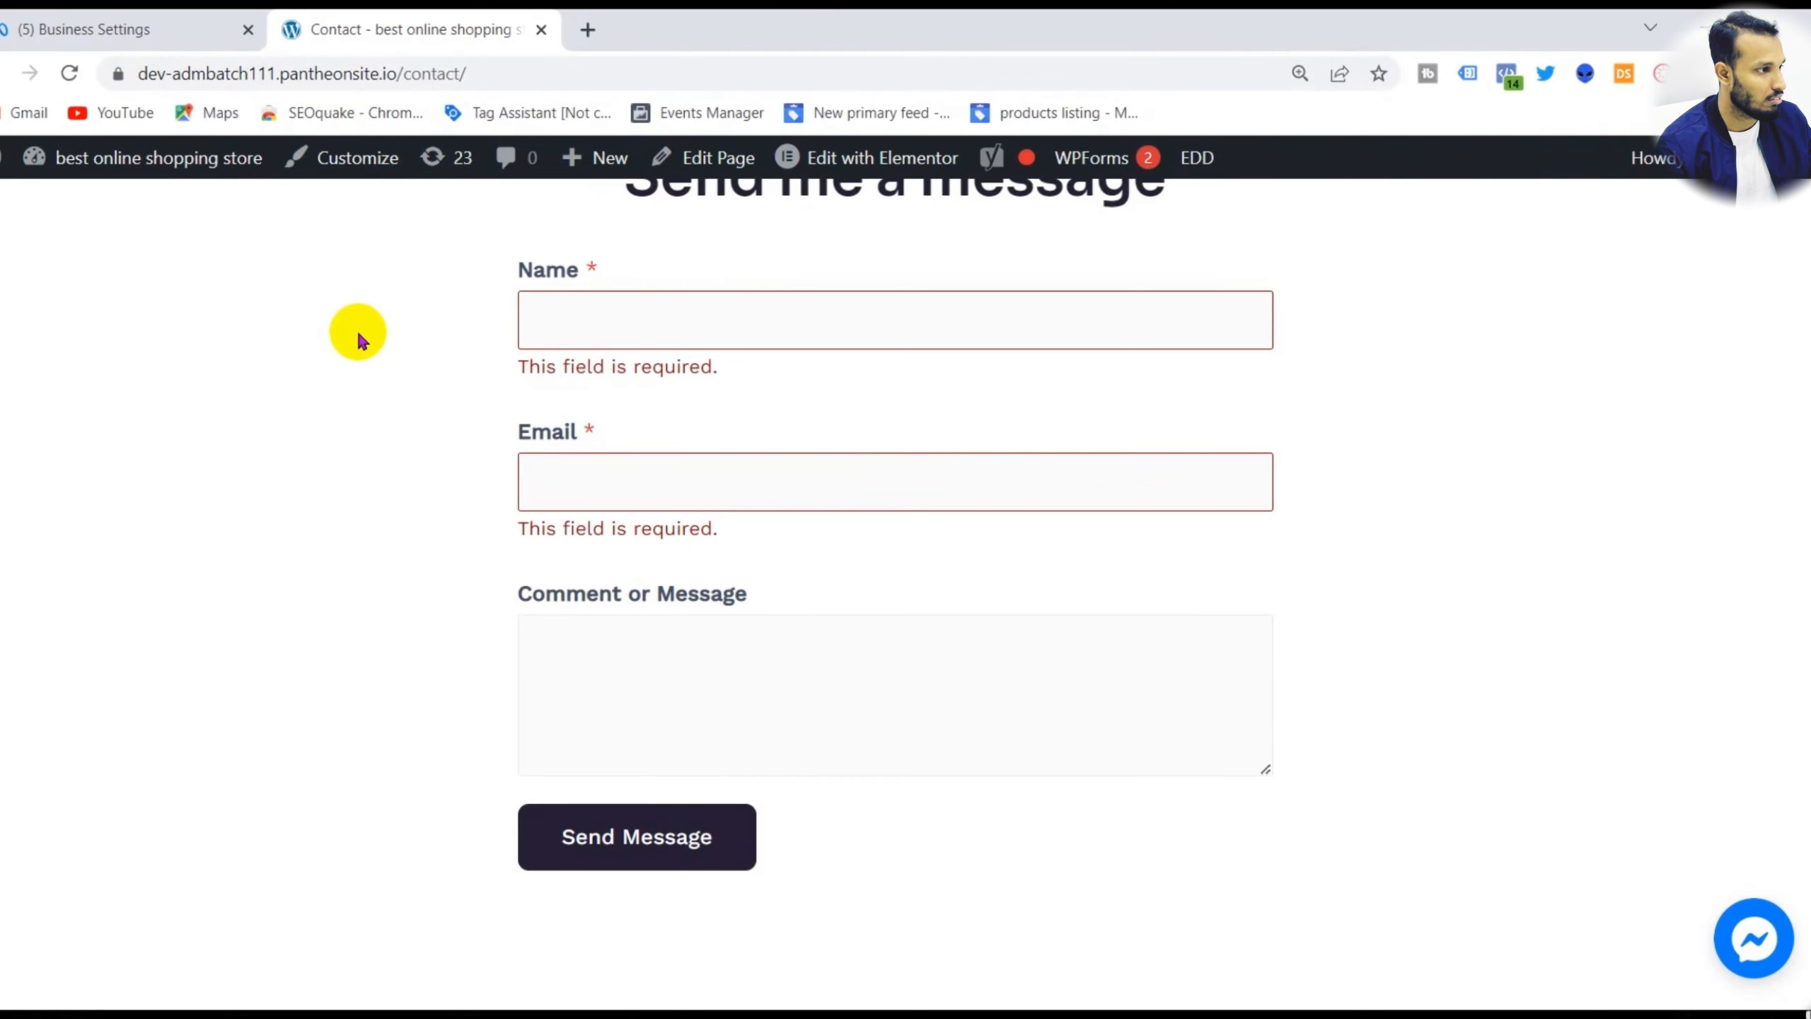
- Copy the io/about/ part of the shop's About page address and return to a new custom conversion in Business settings
click(165, 25)
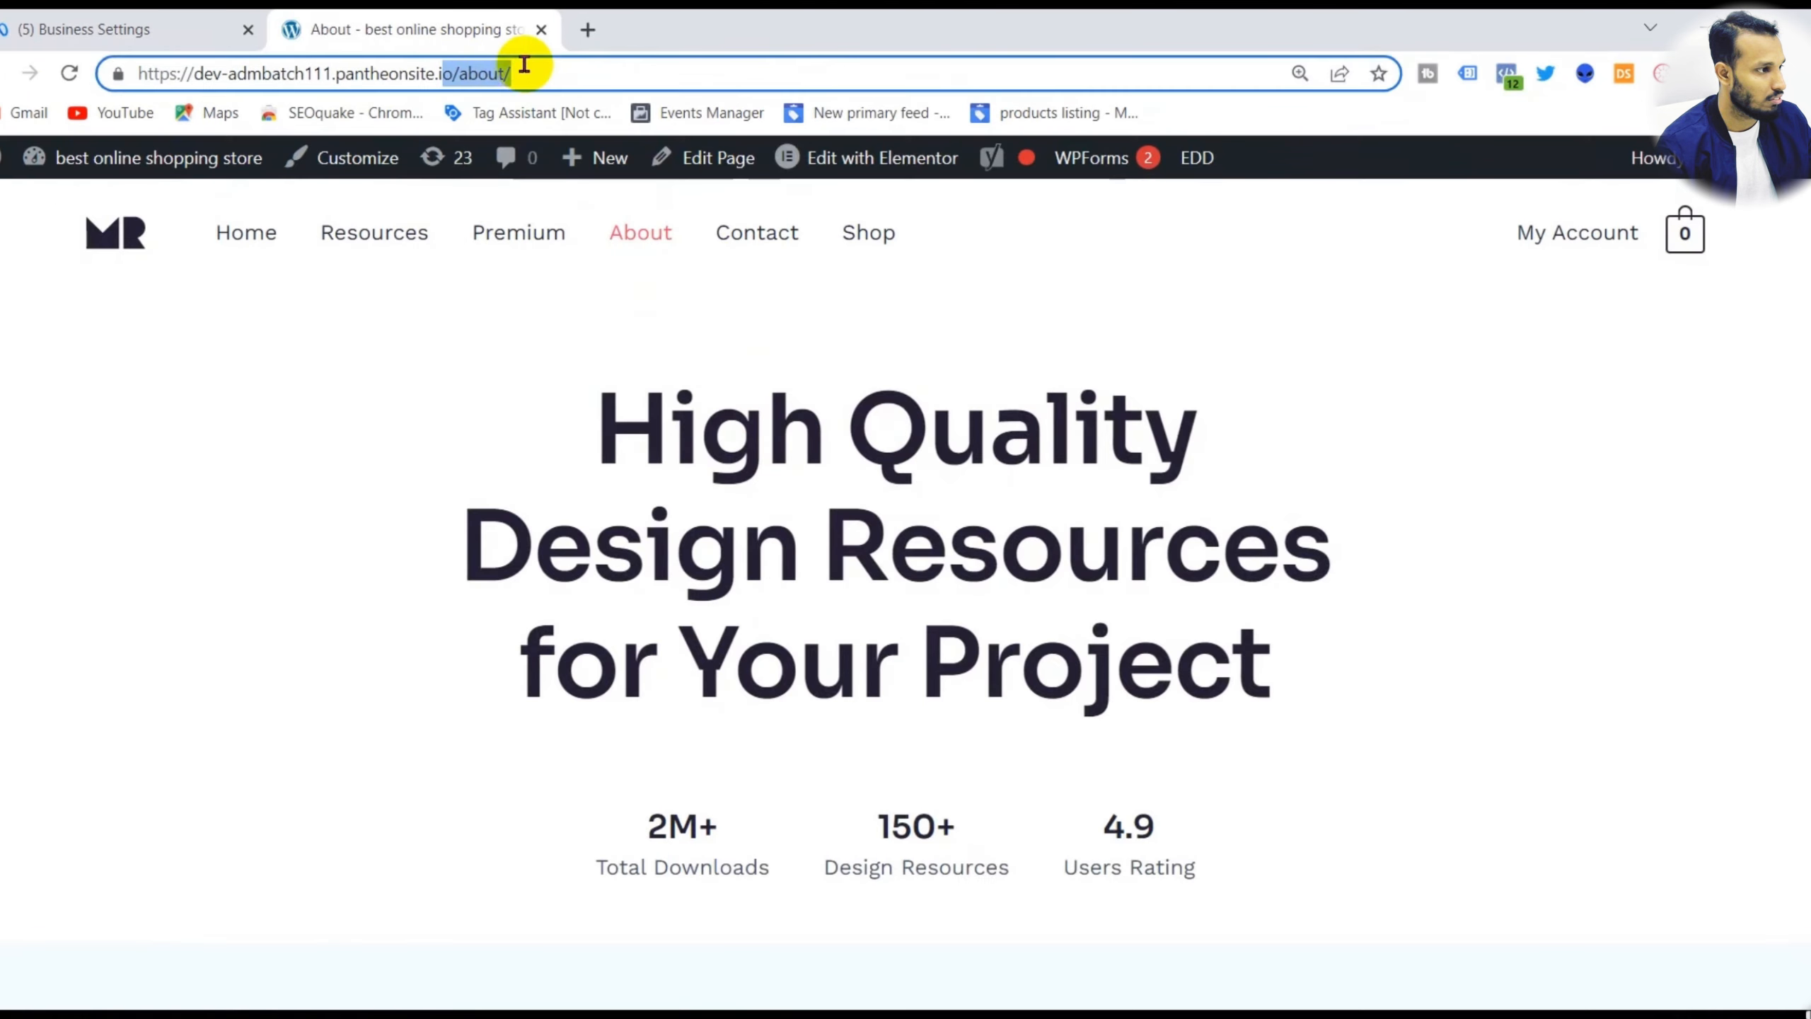
right_click(484, 70)
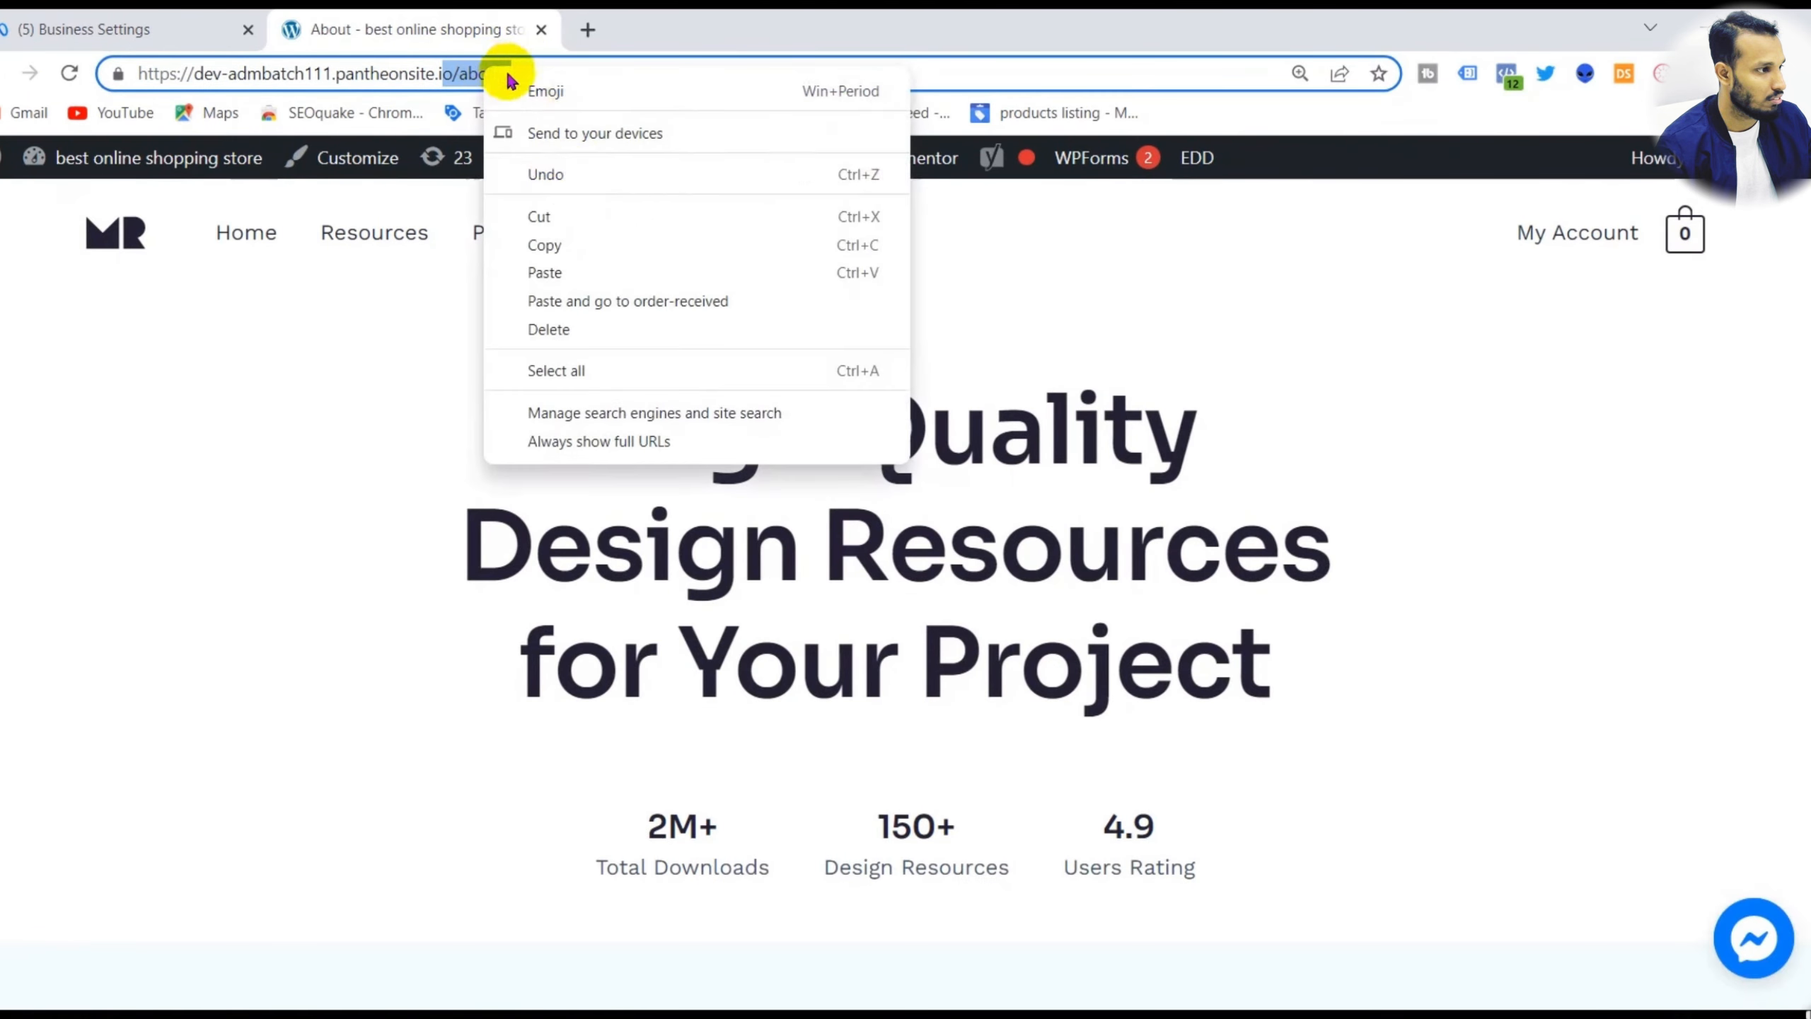
click(594, 245)
click(222, 588)
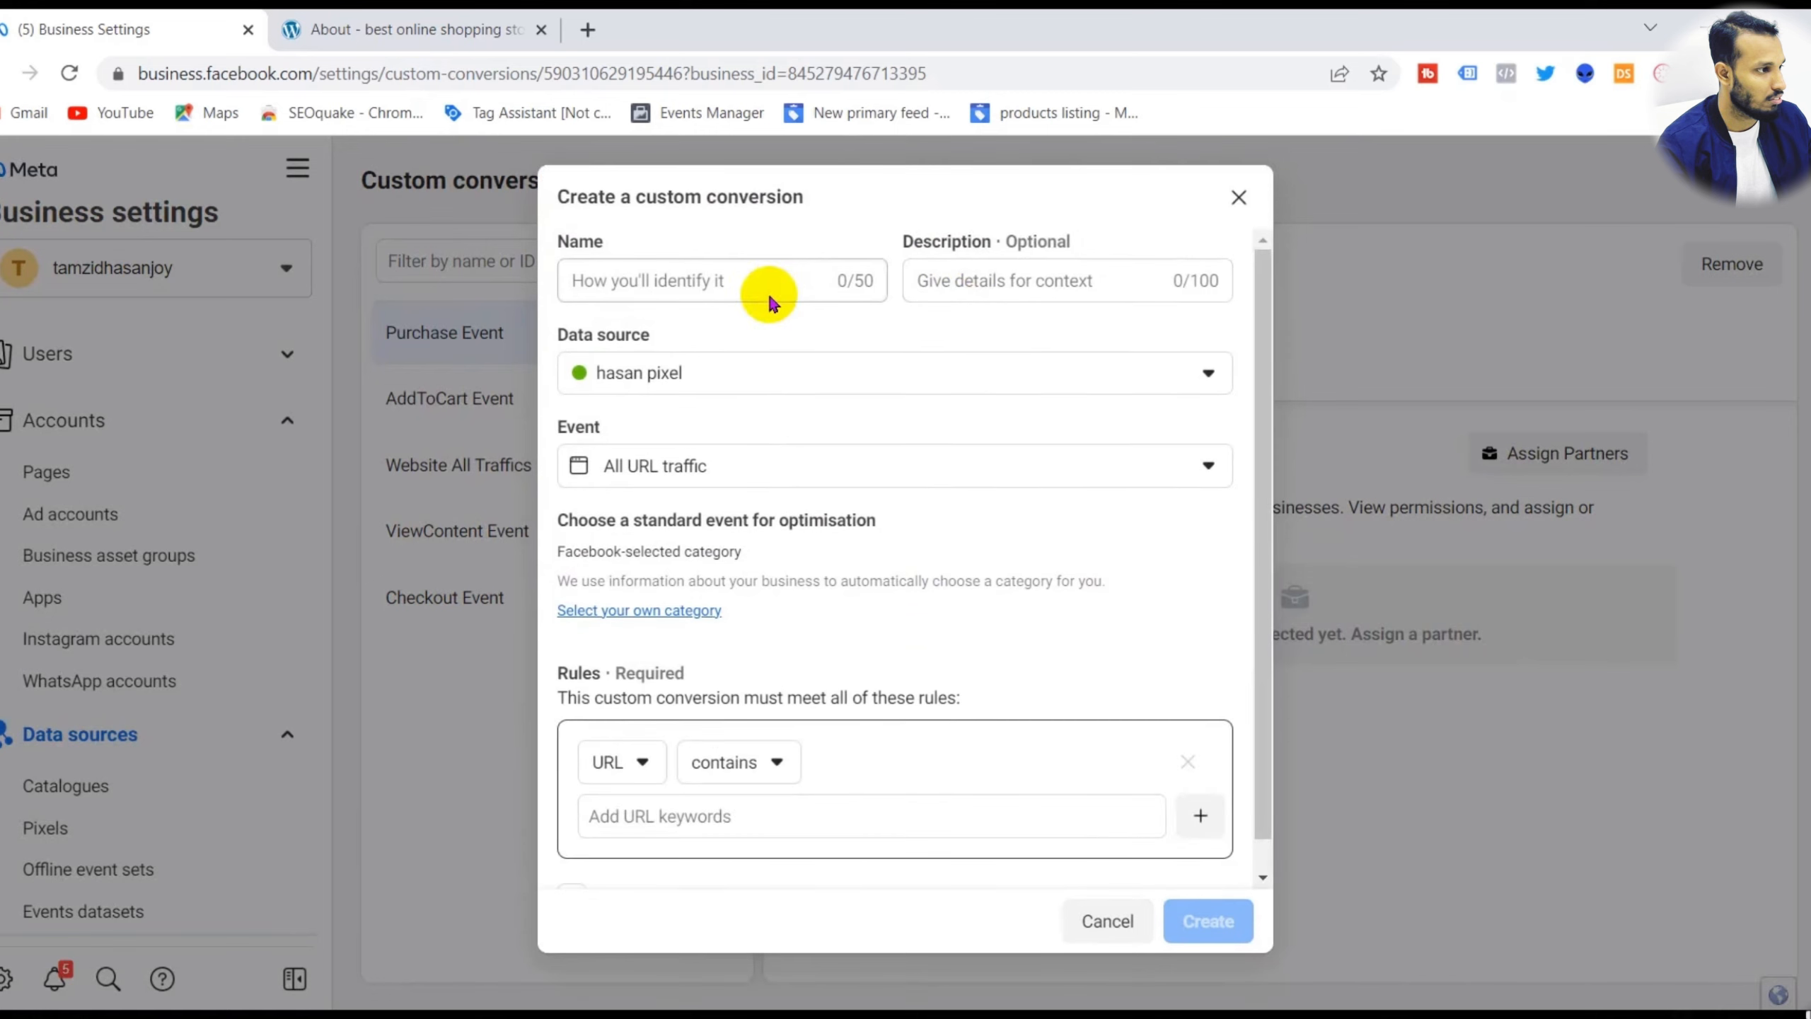
- Set the new conversion's data source to admbatch111 Pixel and name it "About Page Event"
click(753, 373)
click(775, 573)
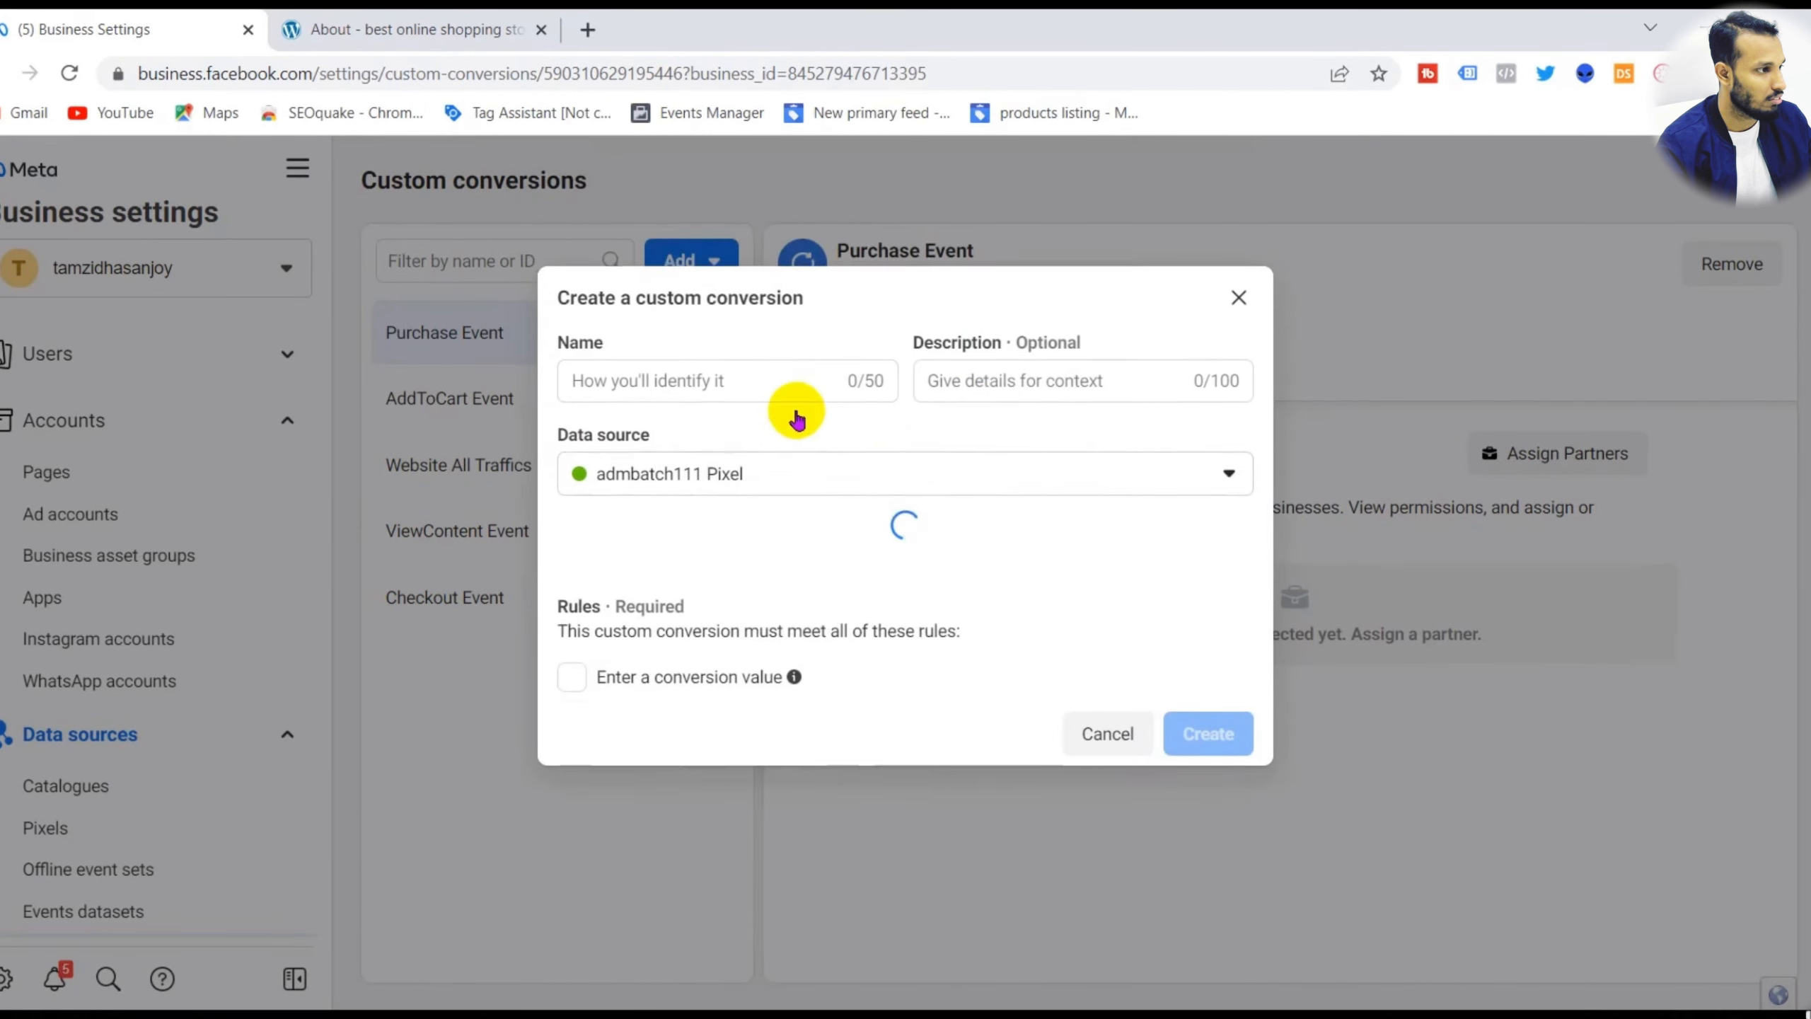
click(736, 280)
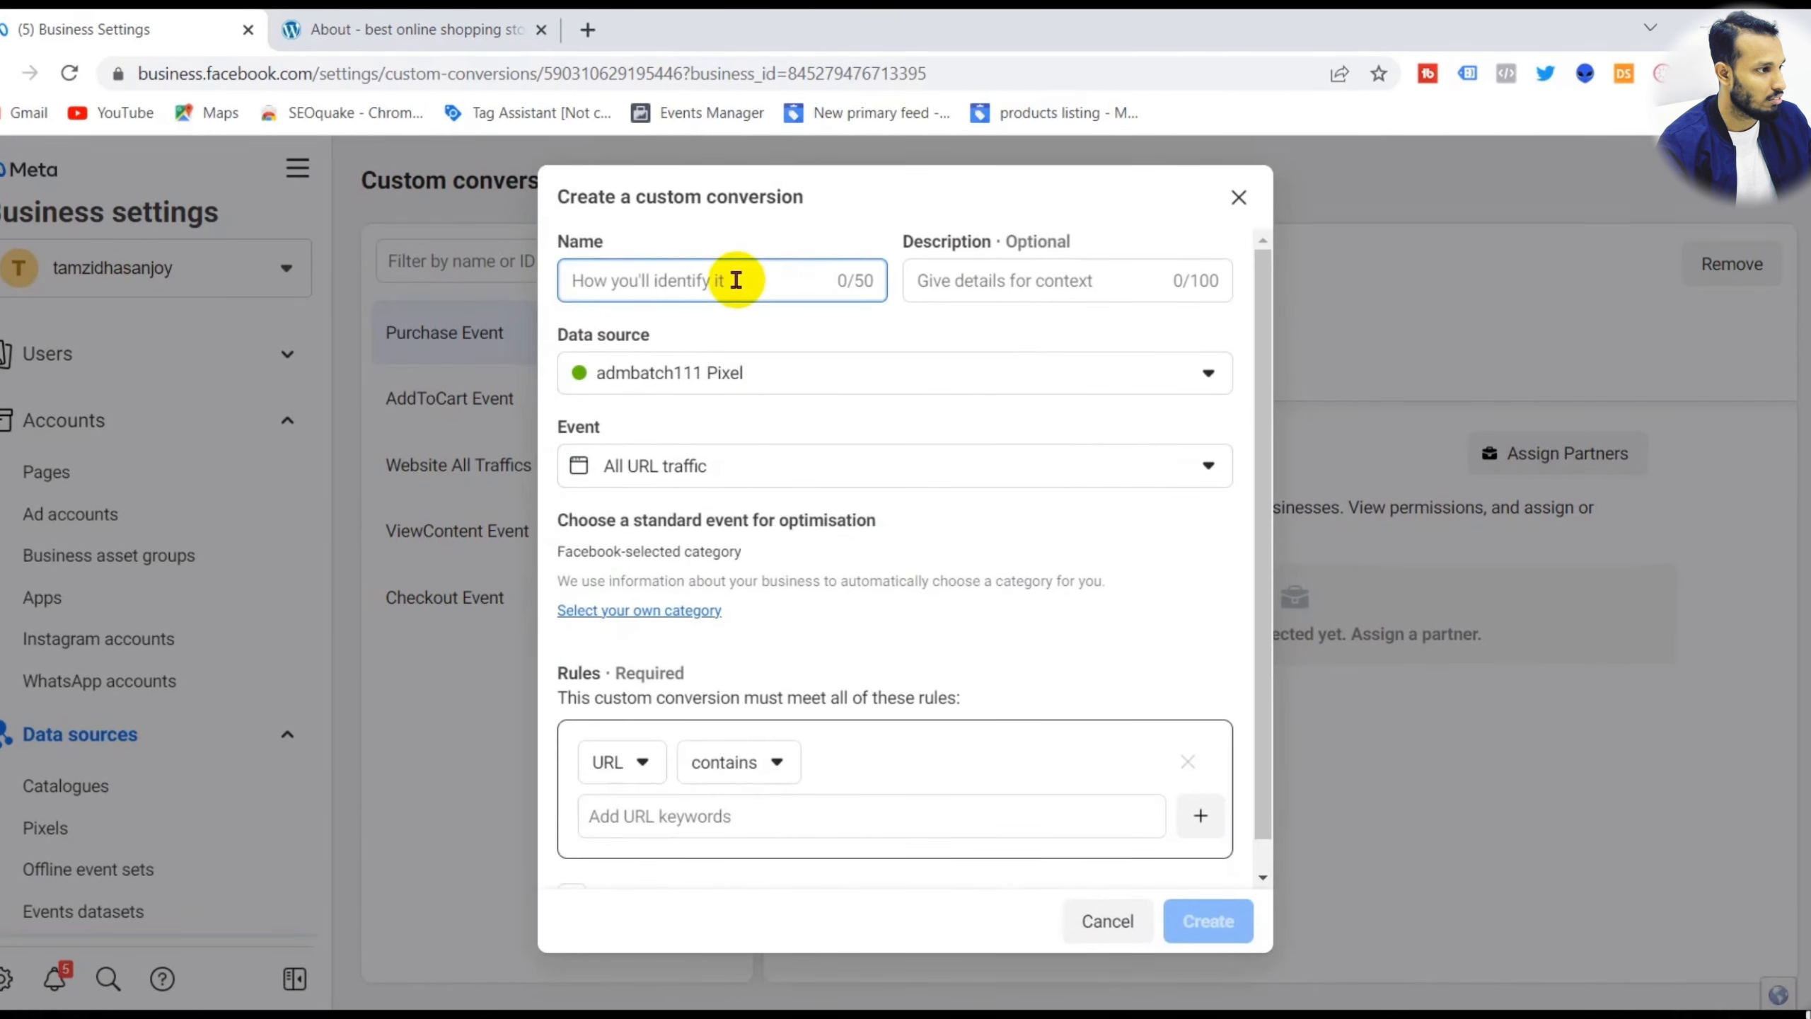
text(About Pa)
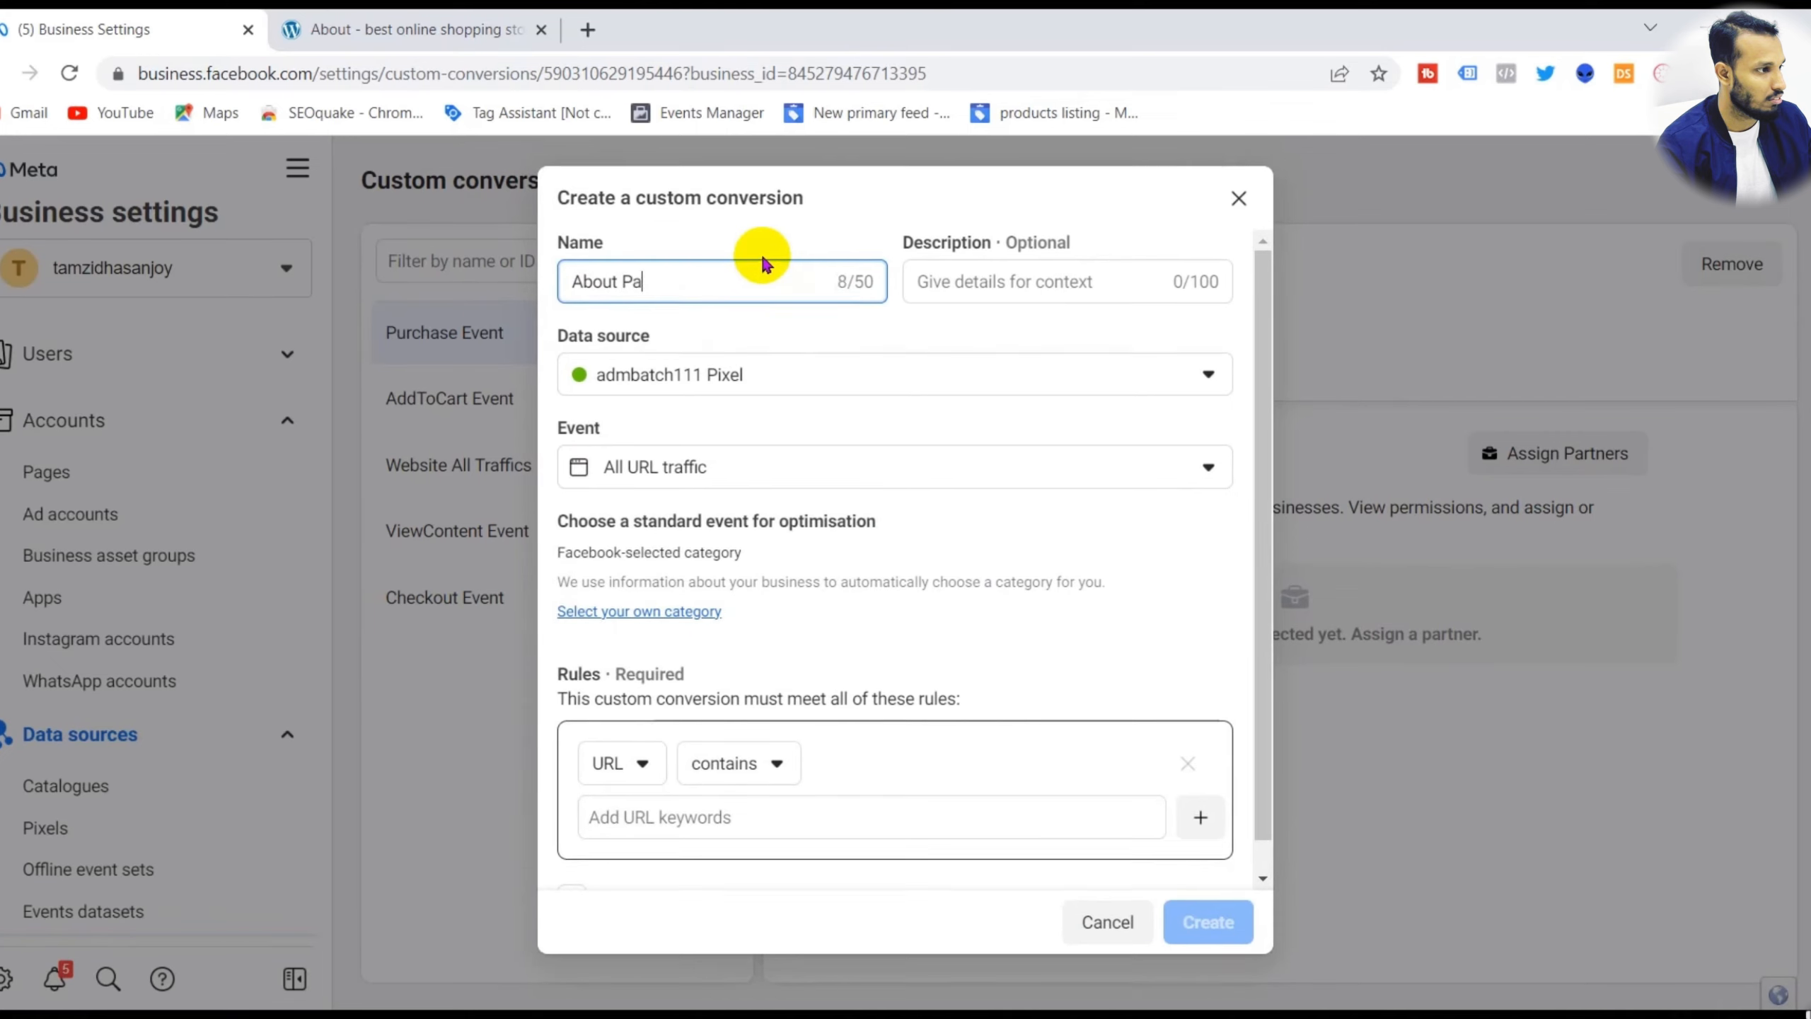
text(ge Event)
key(BackSpace)
key(BackSpace)
key(BackSpace)
key(BackSpace)
text(V)
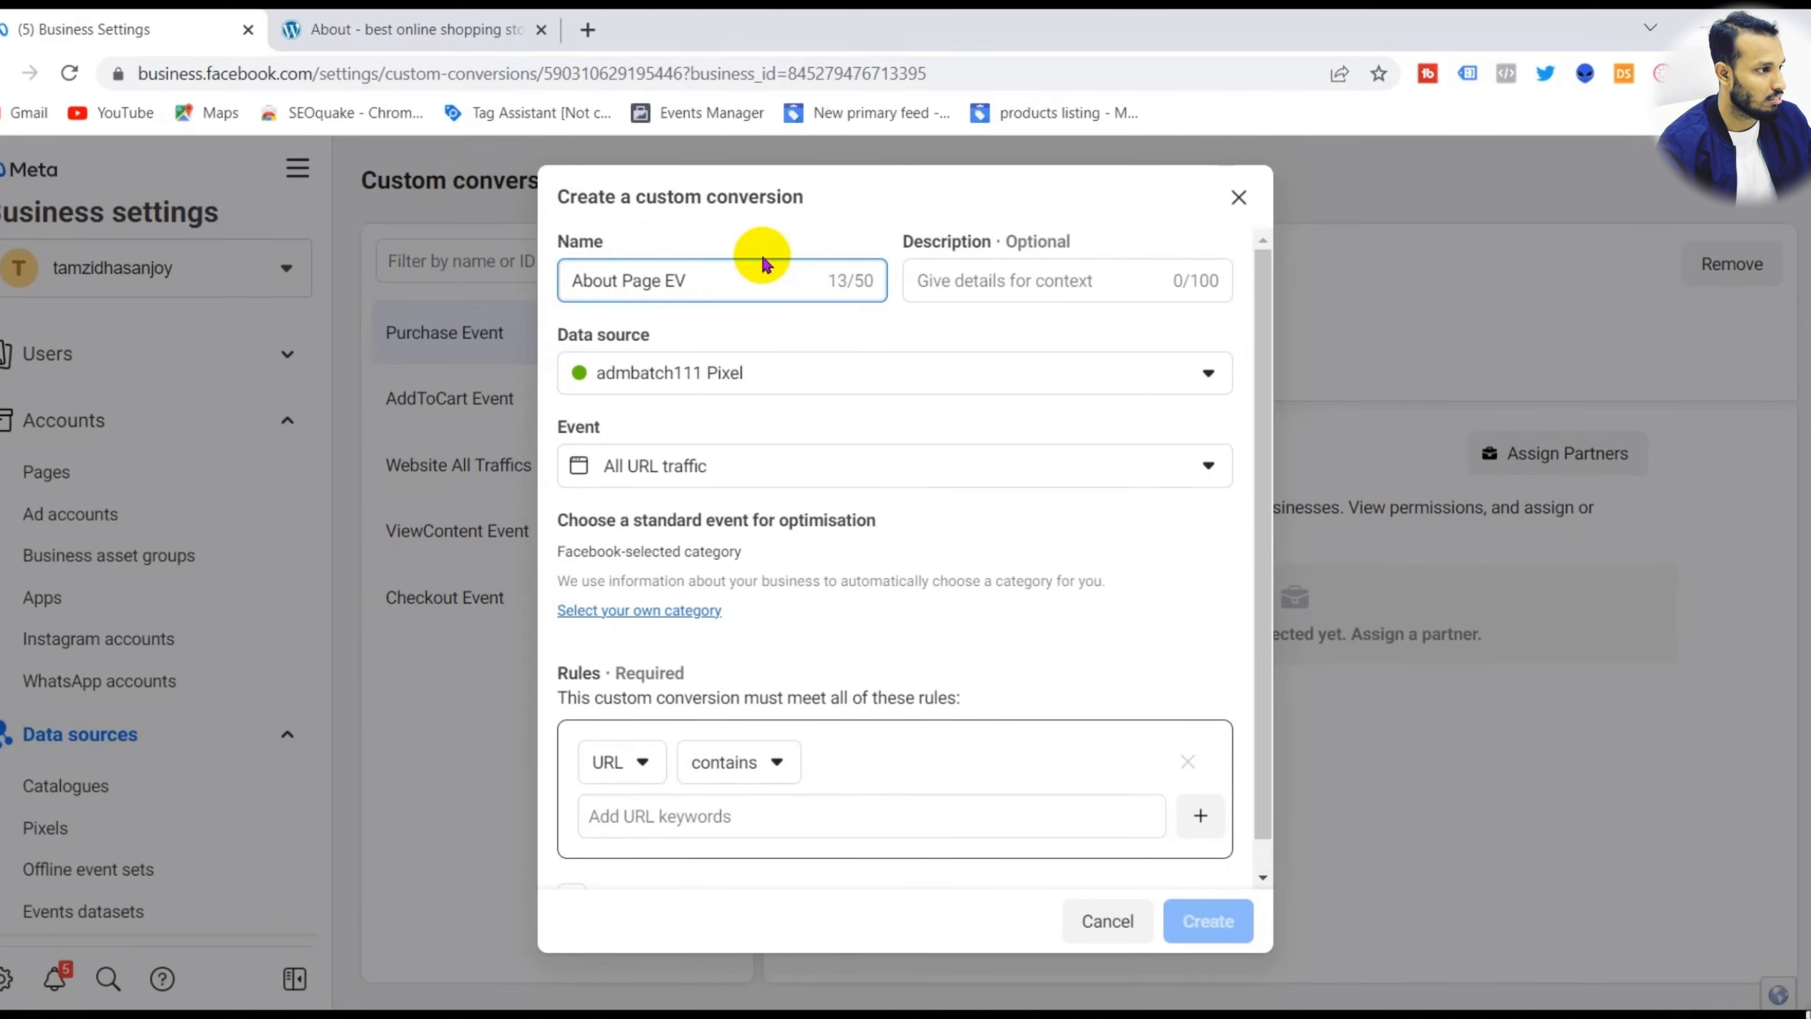
key(BackSpace)
text(vent)
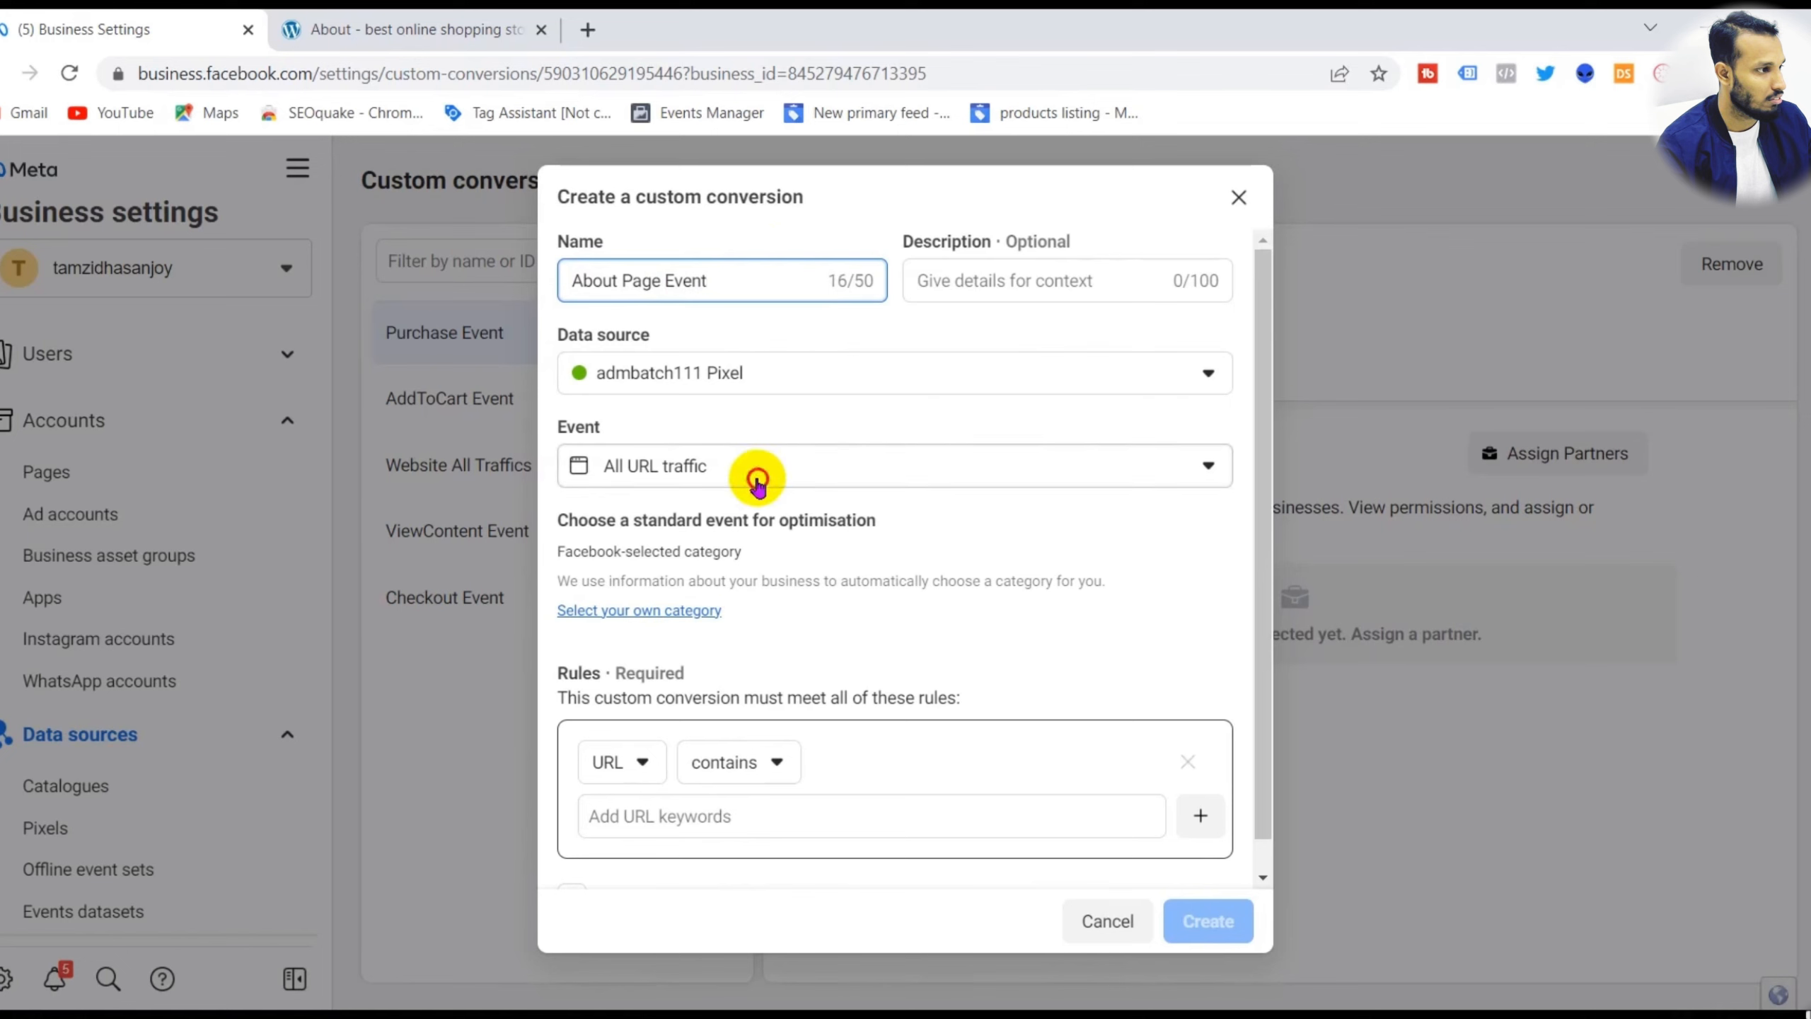
- Set the About Page Event's event to All URL traffic, consulting the shop's Home and Contact pages while choosing
click(757, 485)
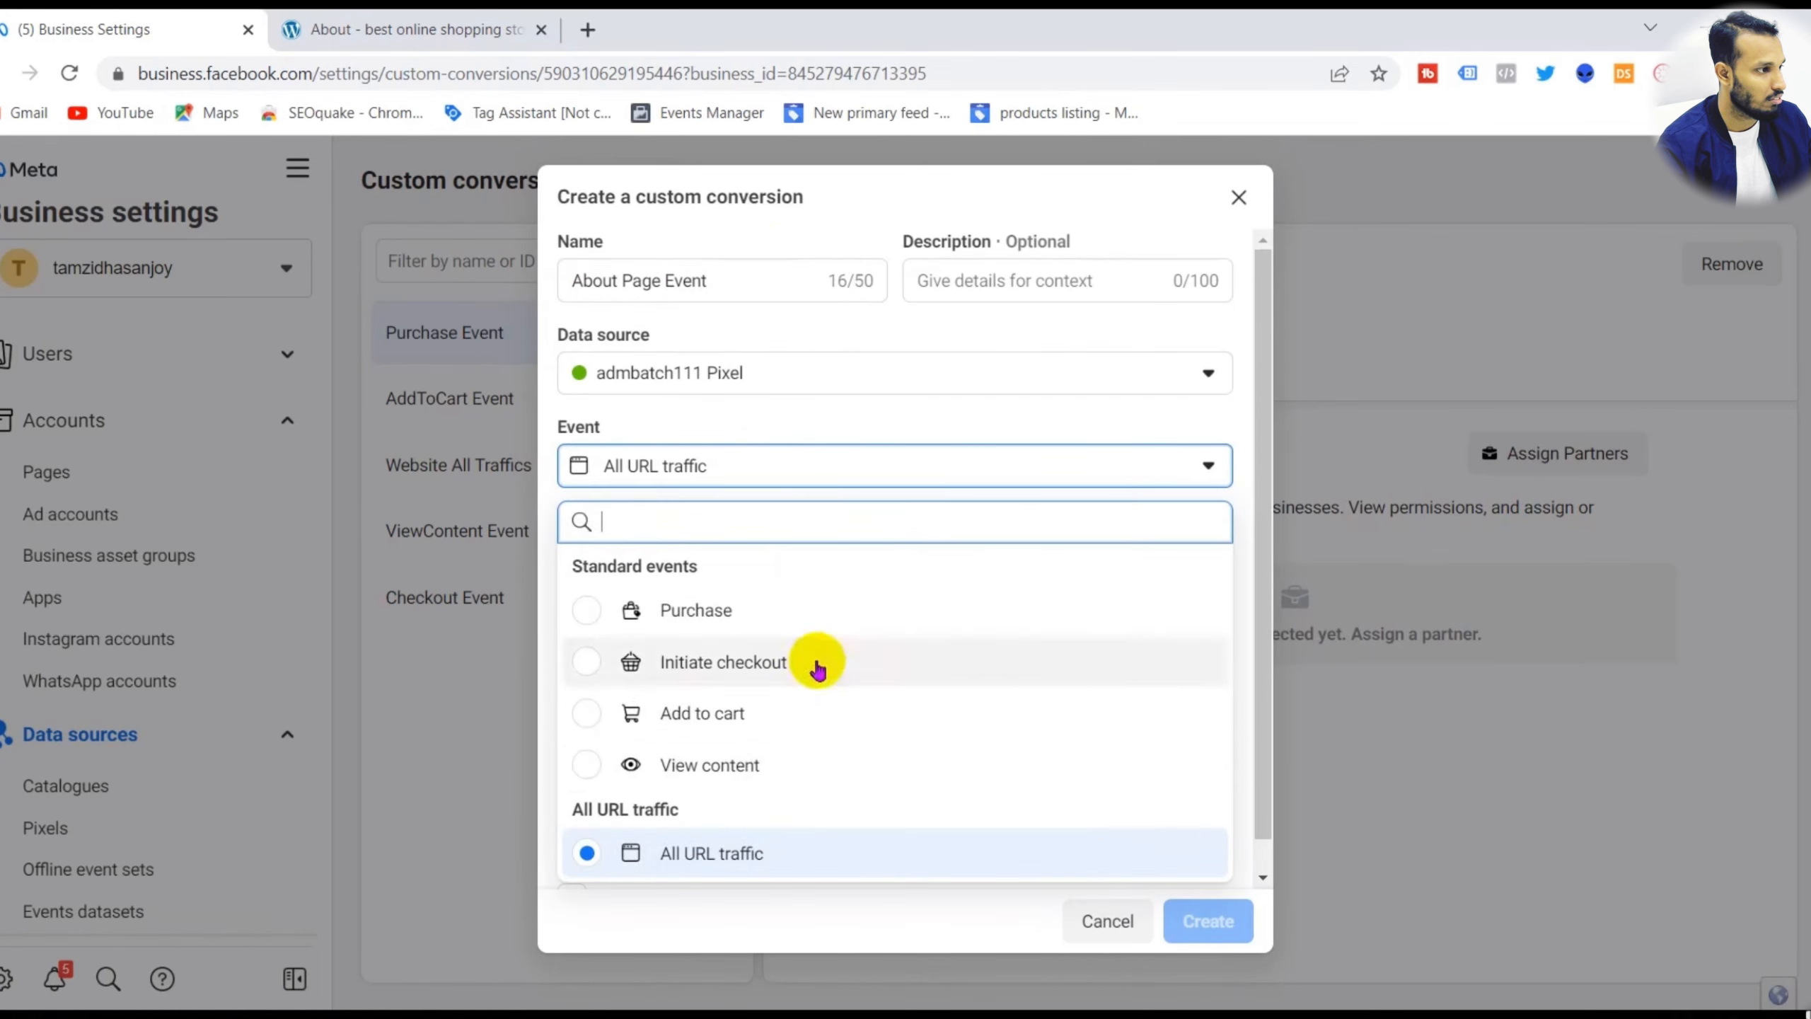
click(788, 854)
click(781, 471)
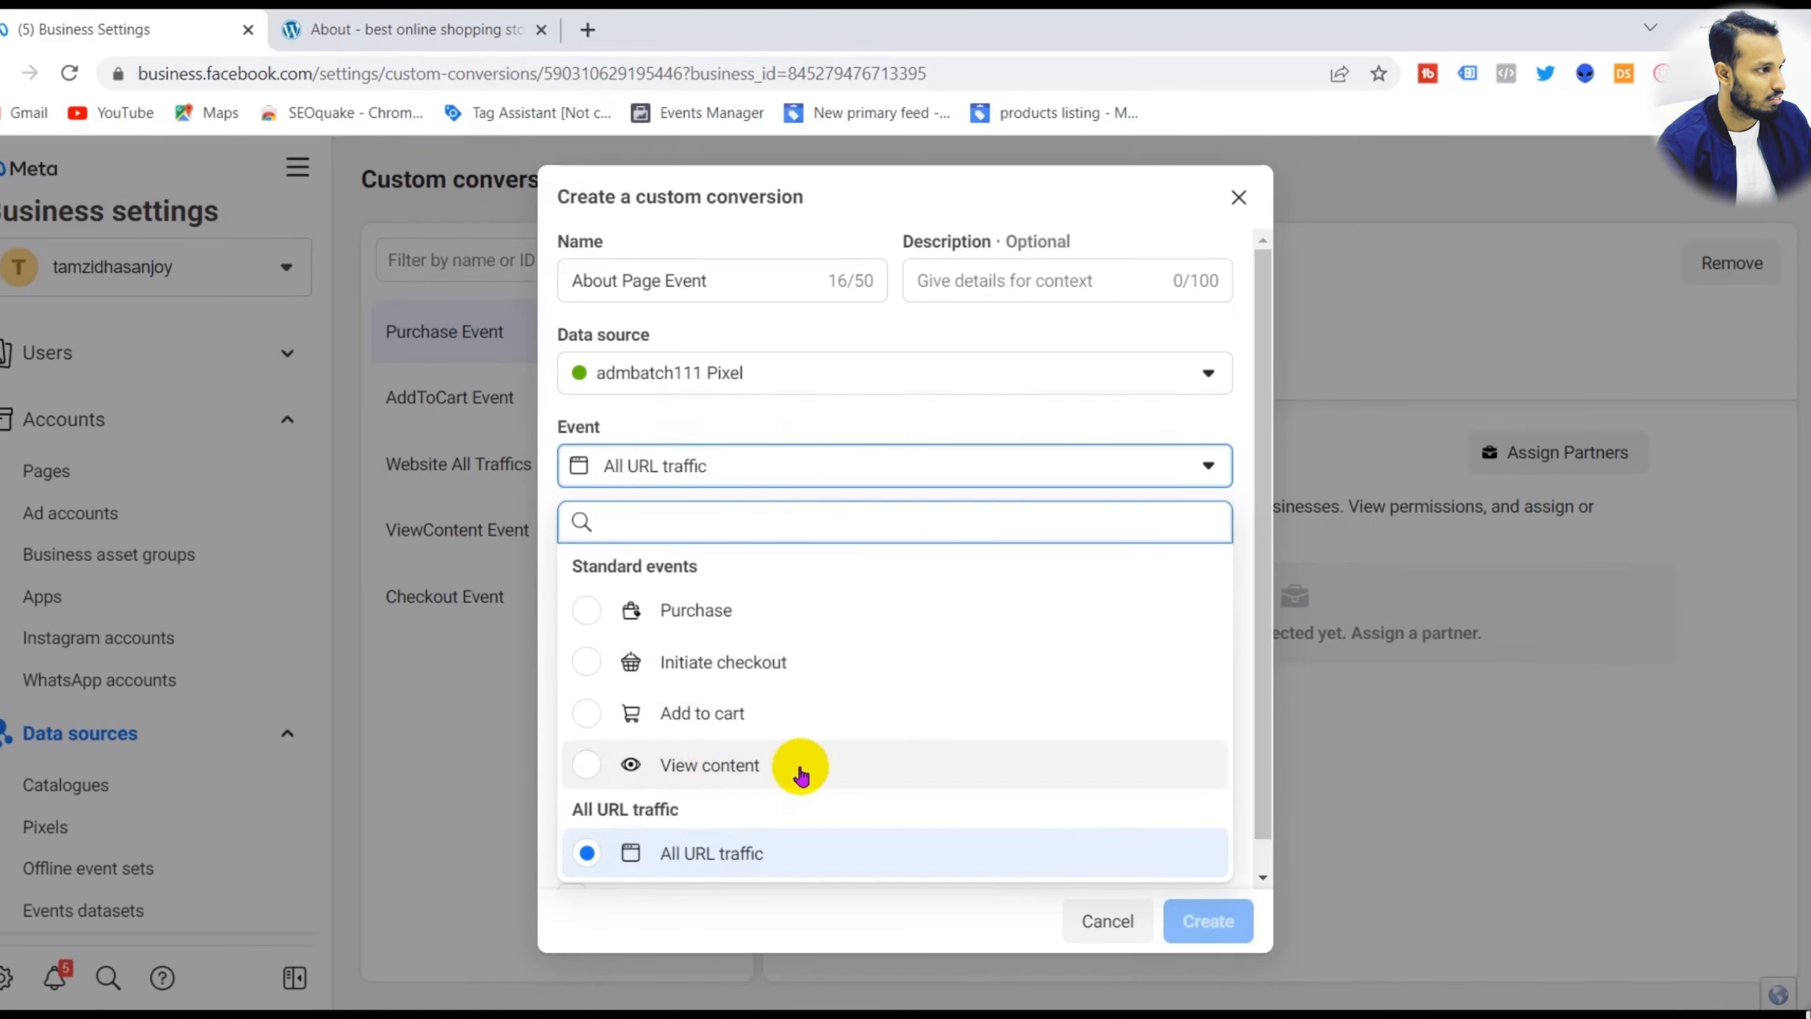
click(371, 28)
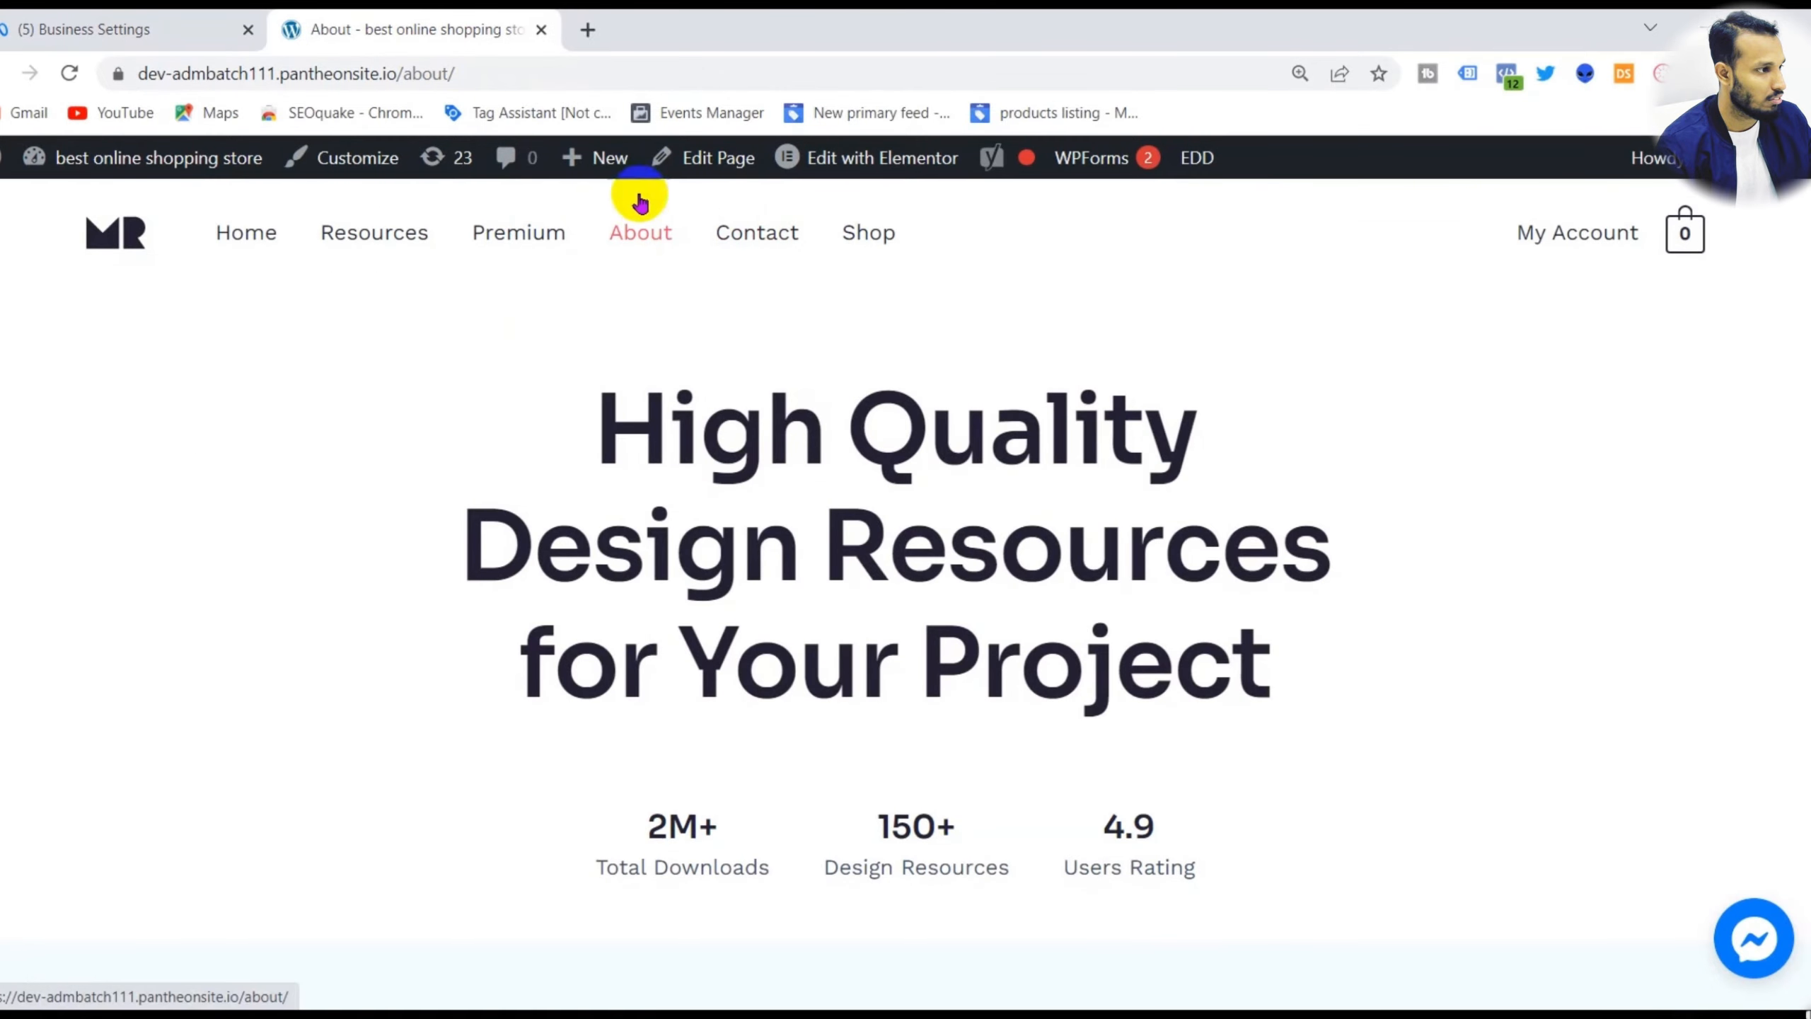
click(243, 227)
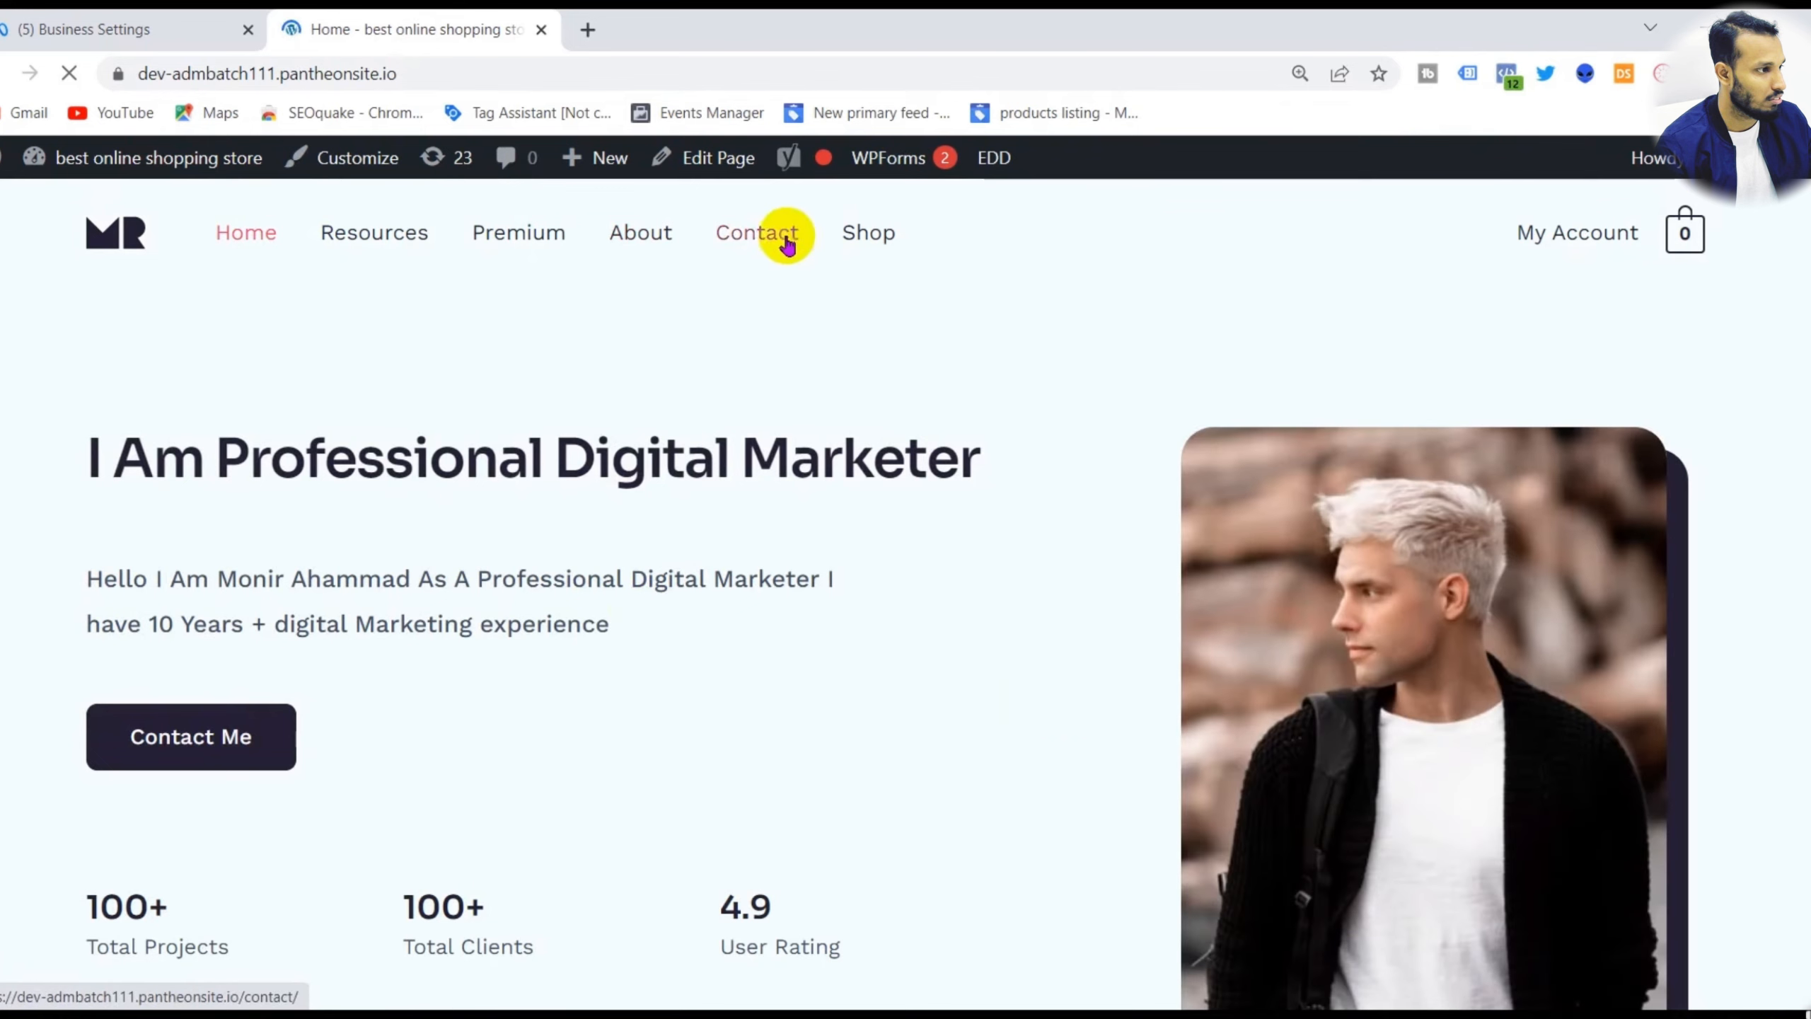
click(752, 230)
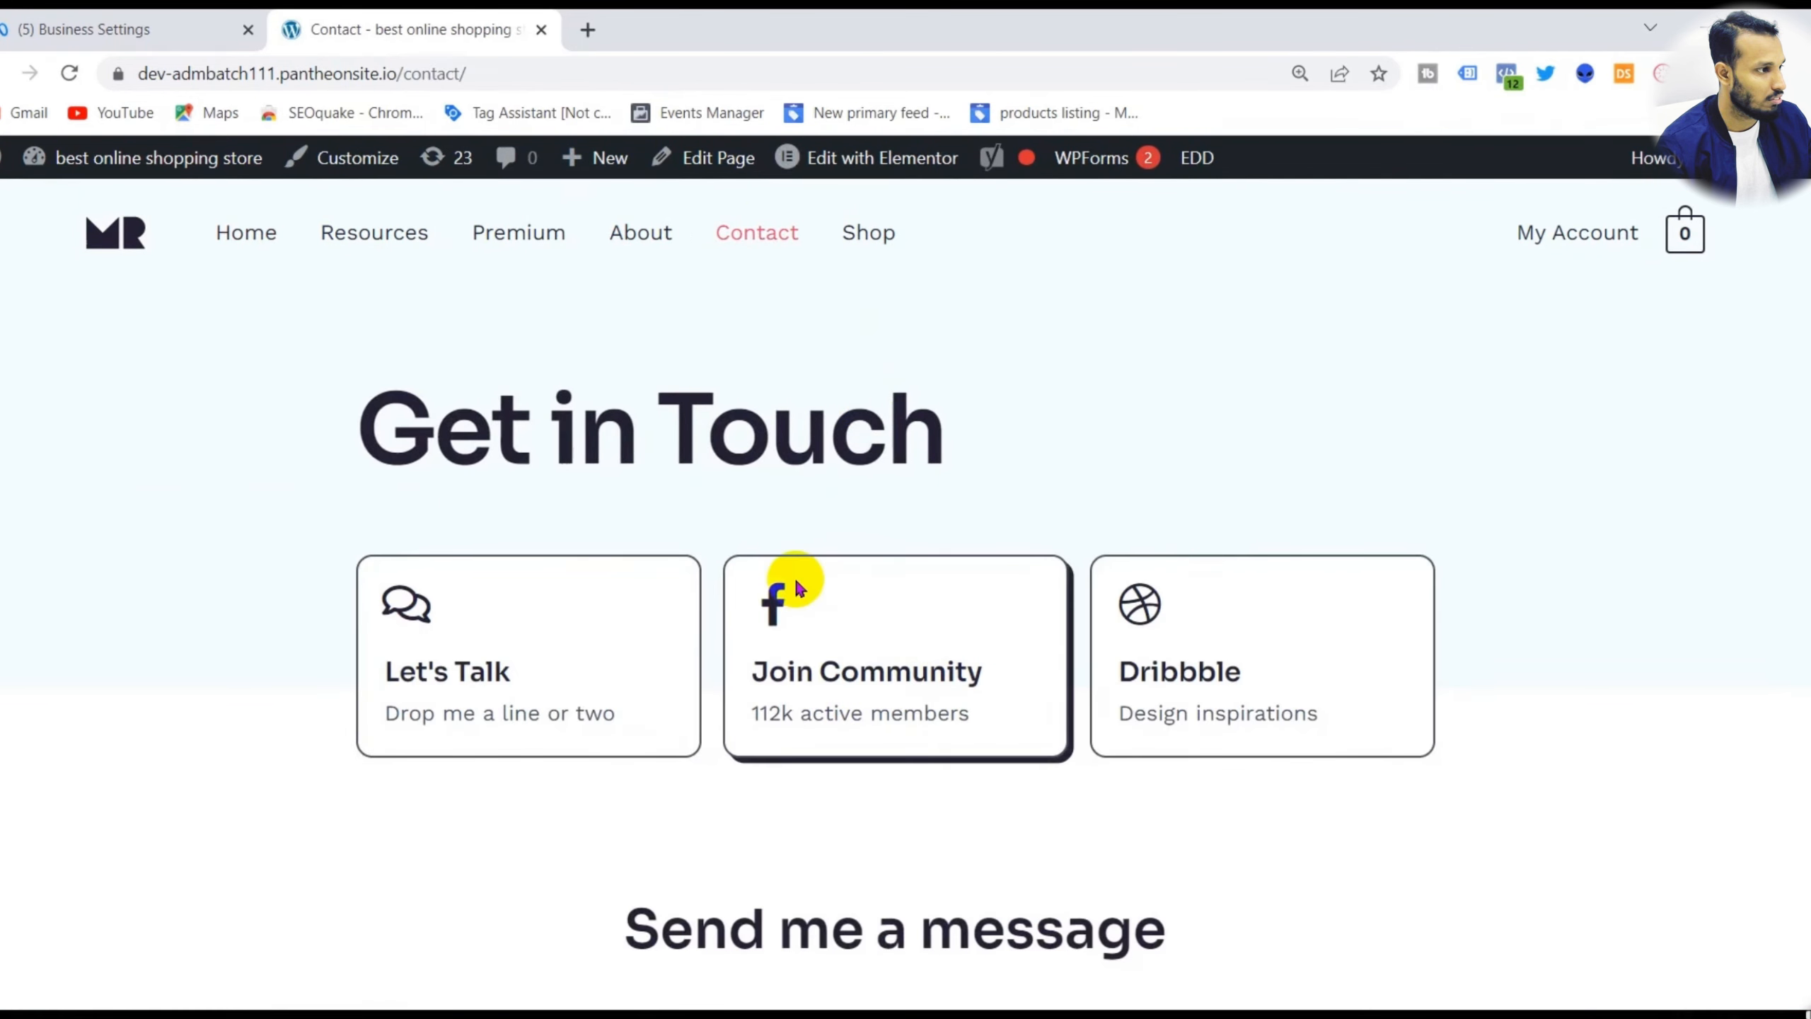
click(75, 28)
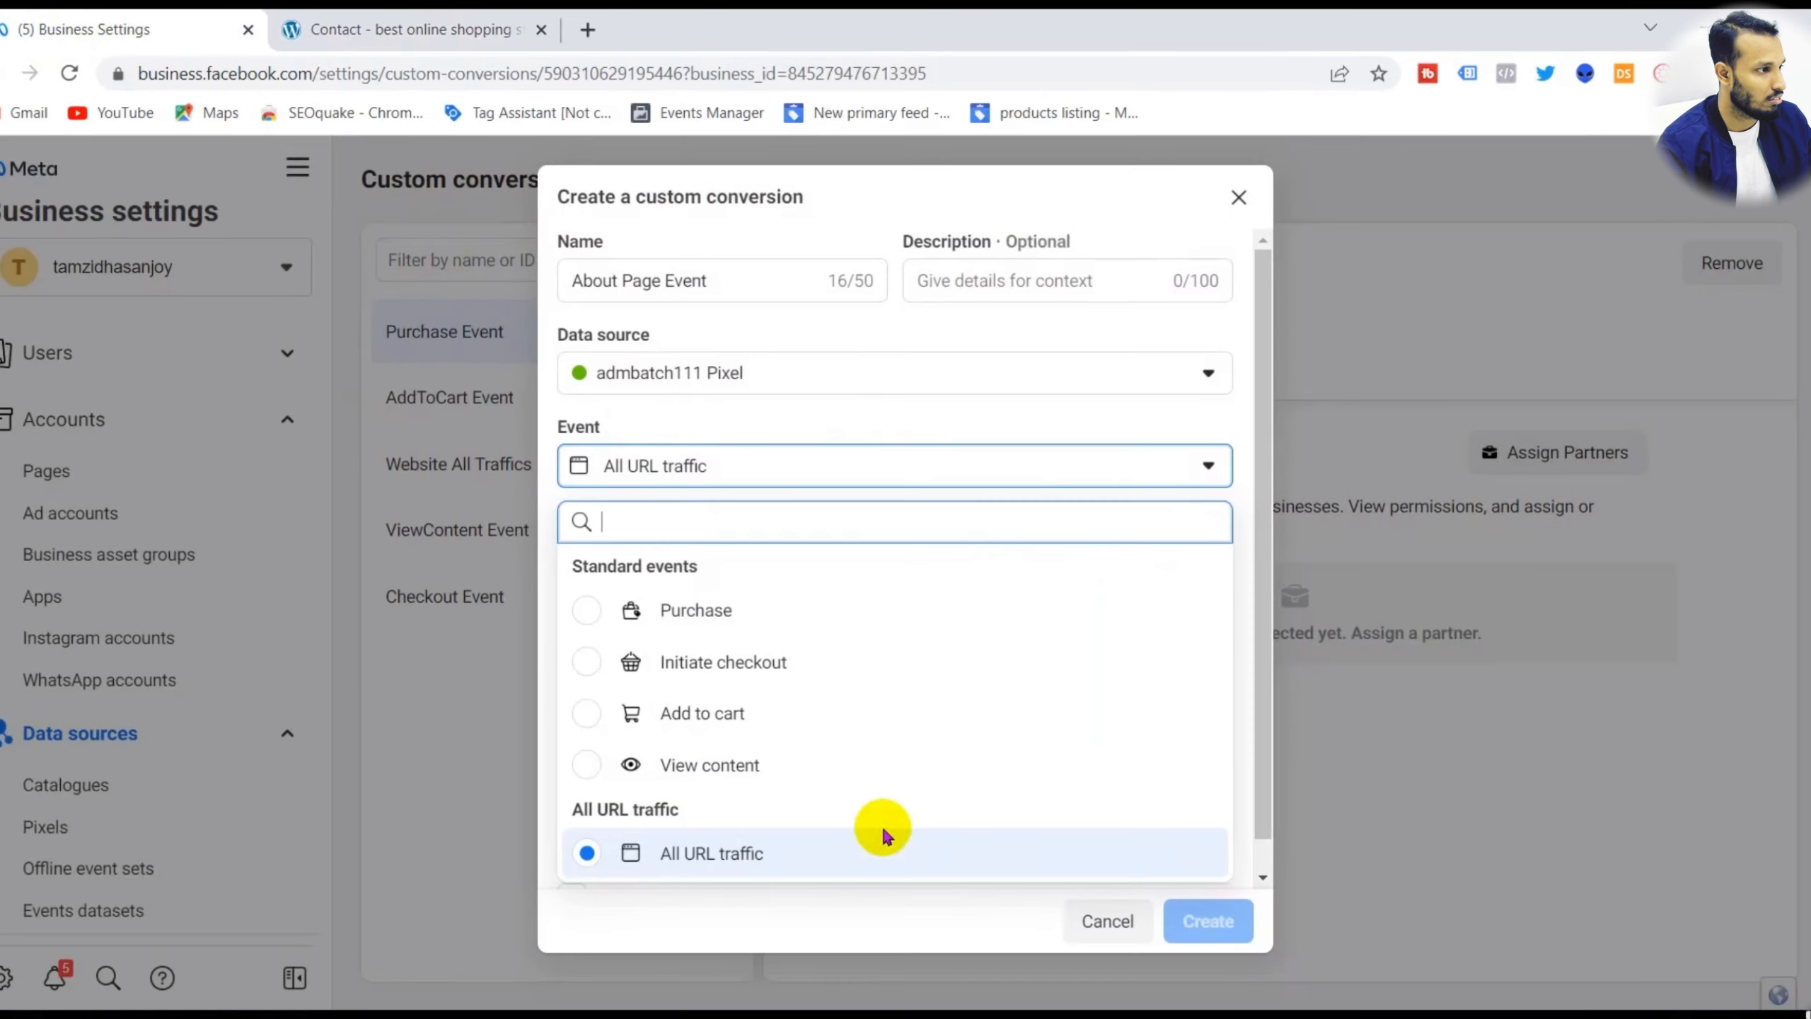
click(754, 845)
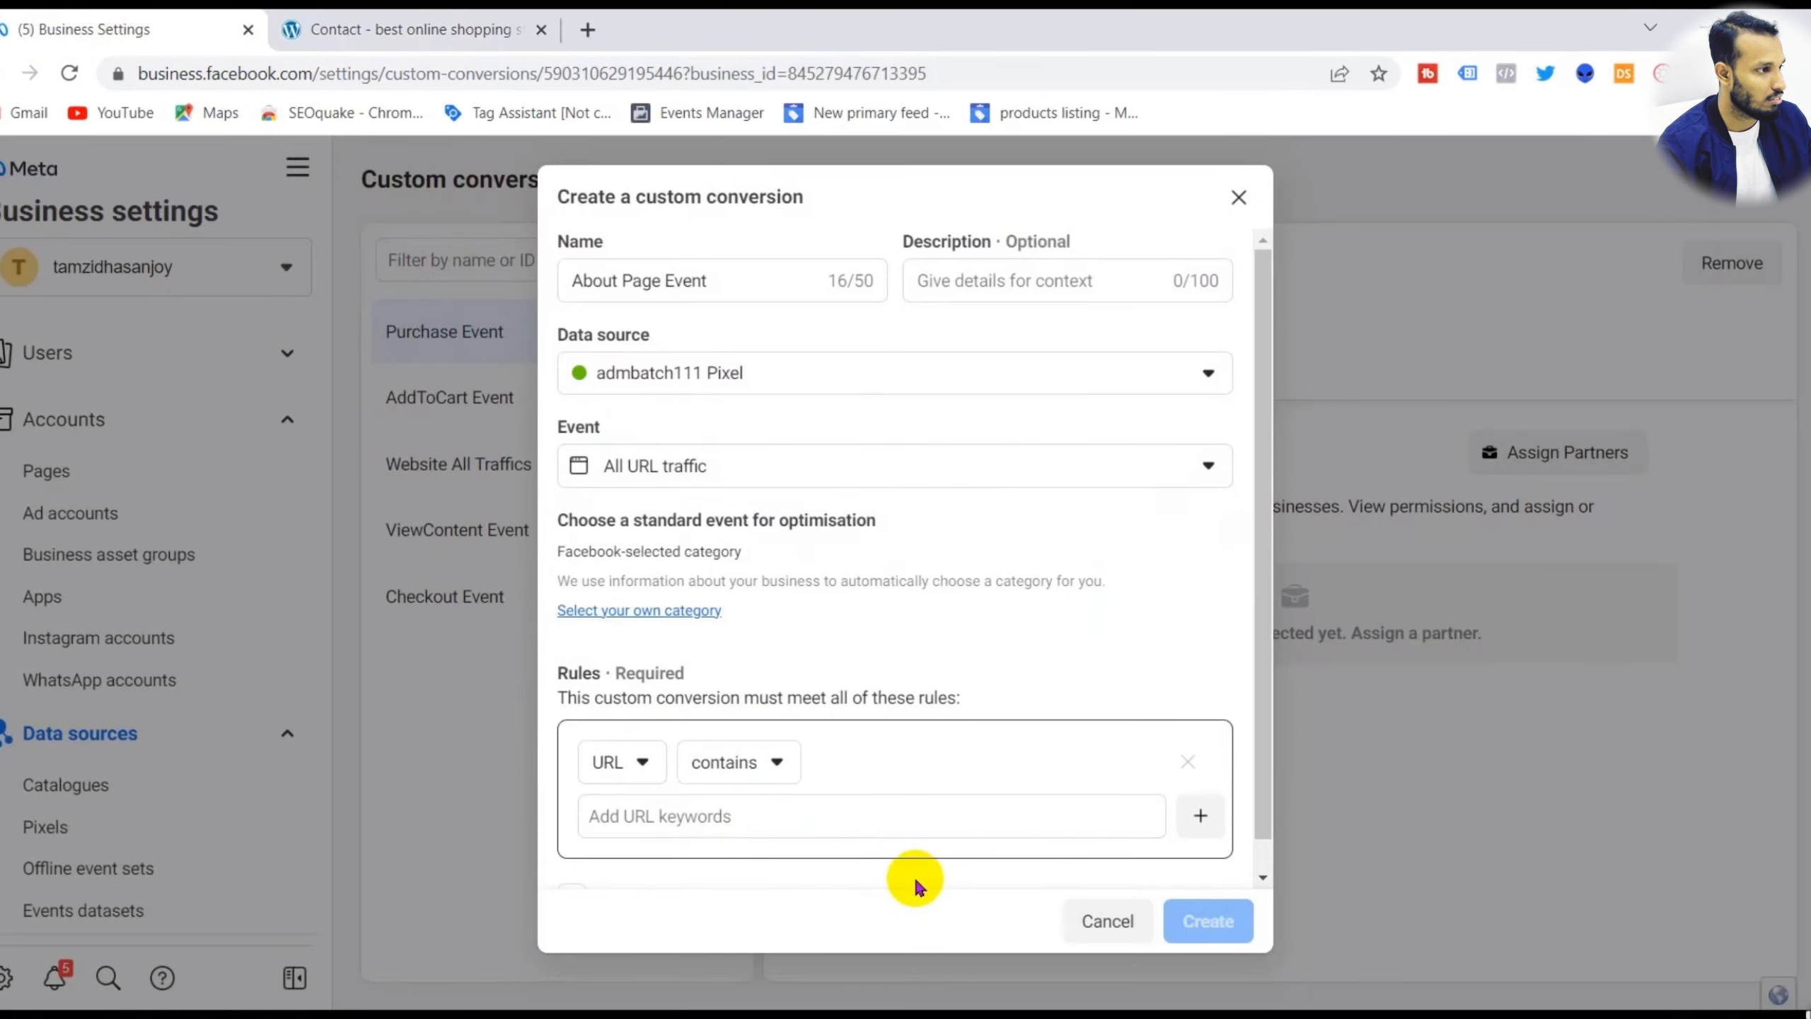
click(807, 814)
key(ctrl+v)
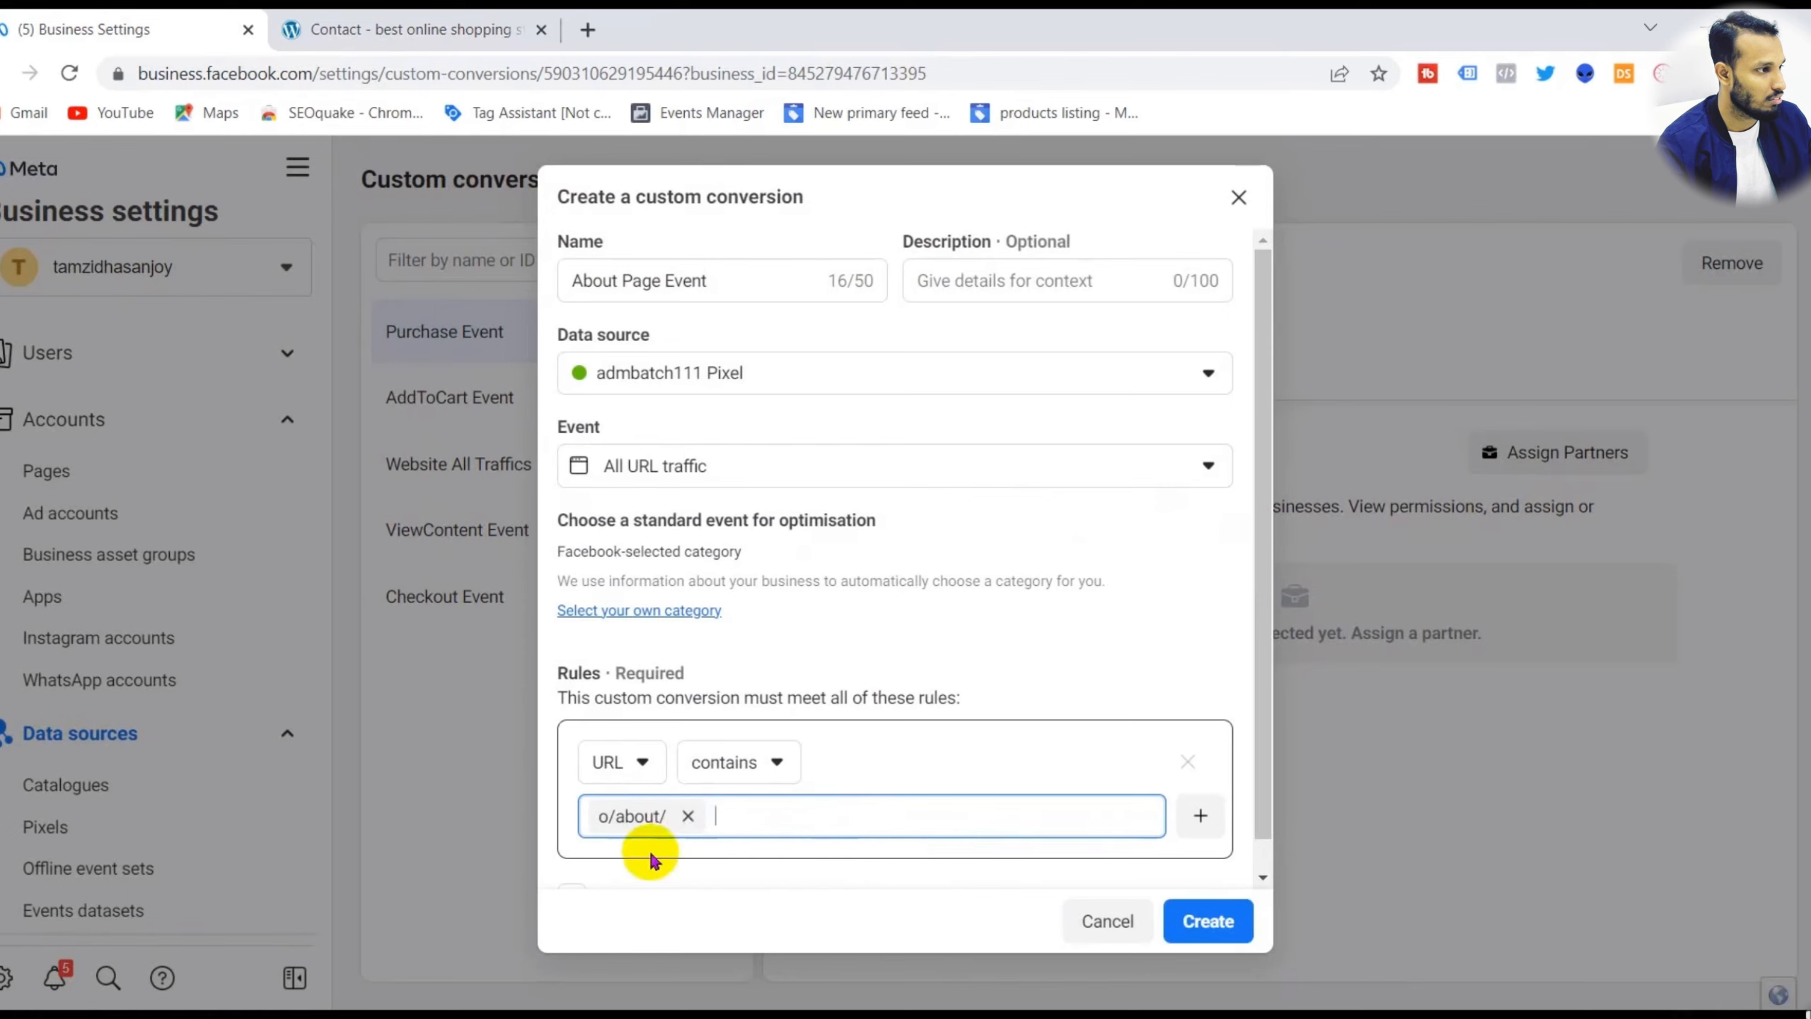
click(732, 815)
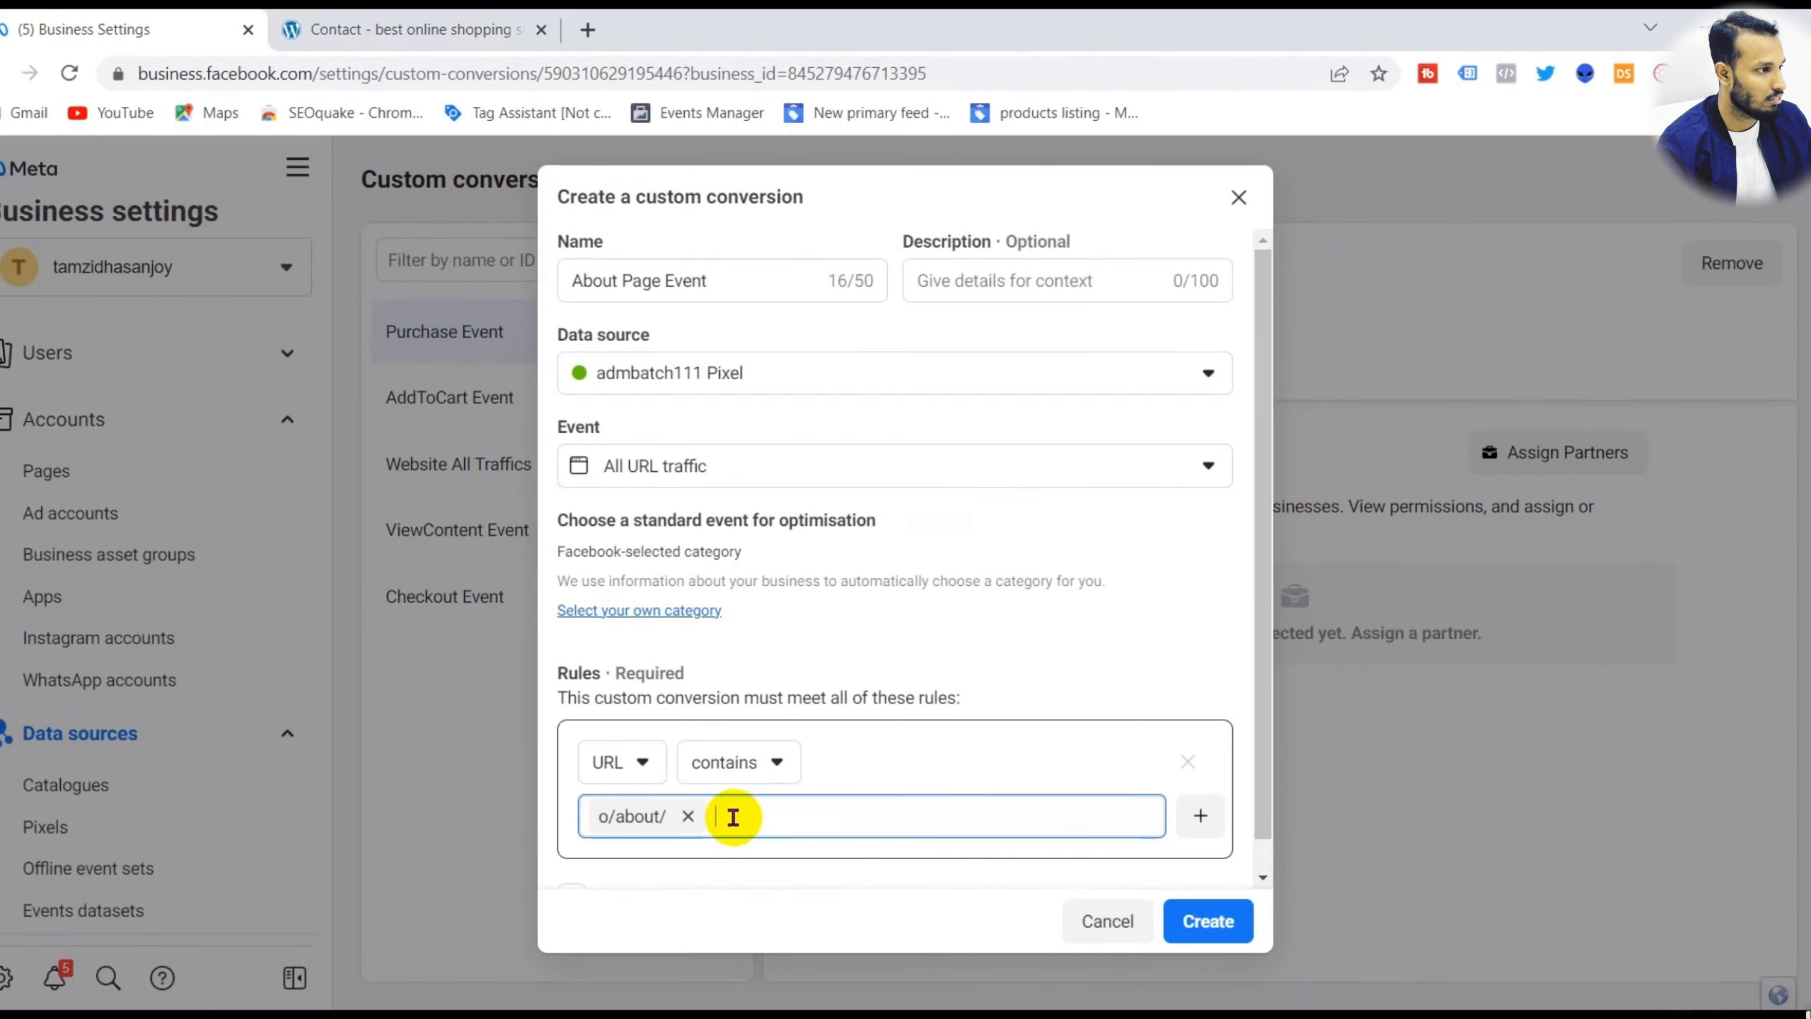
key(BackSpace)
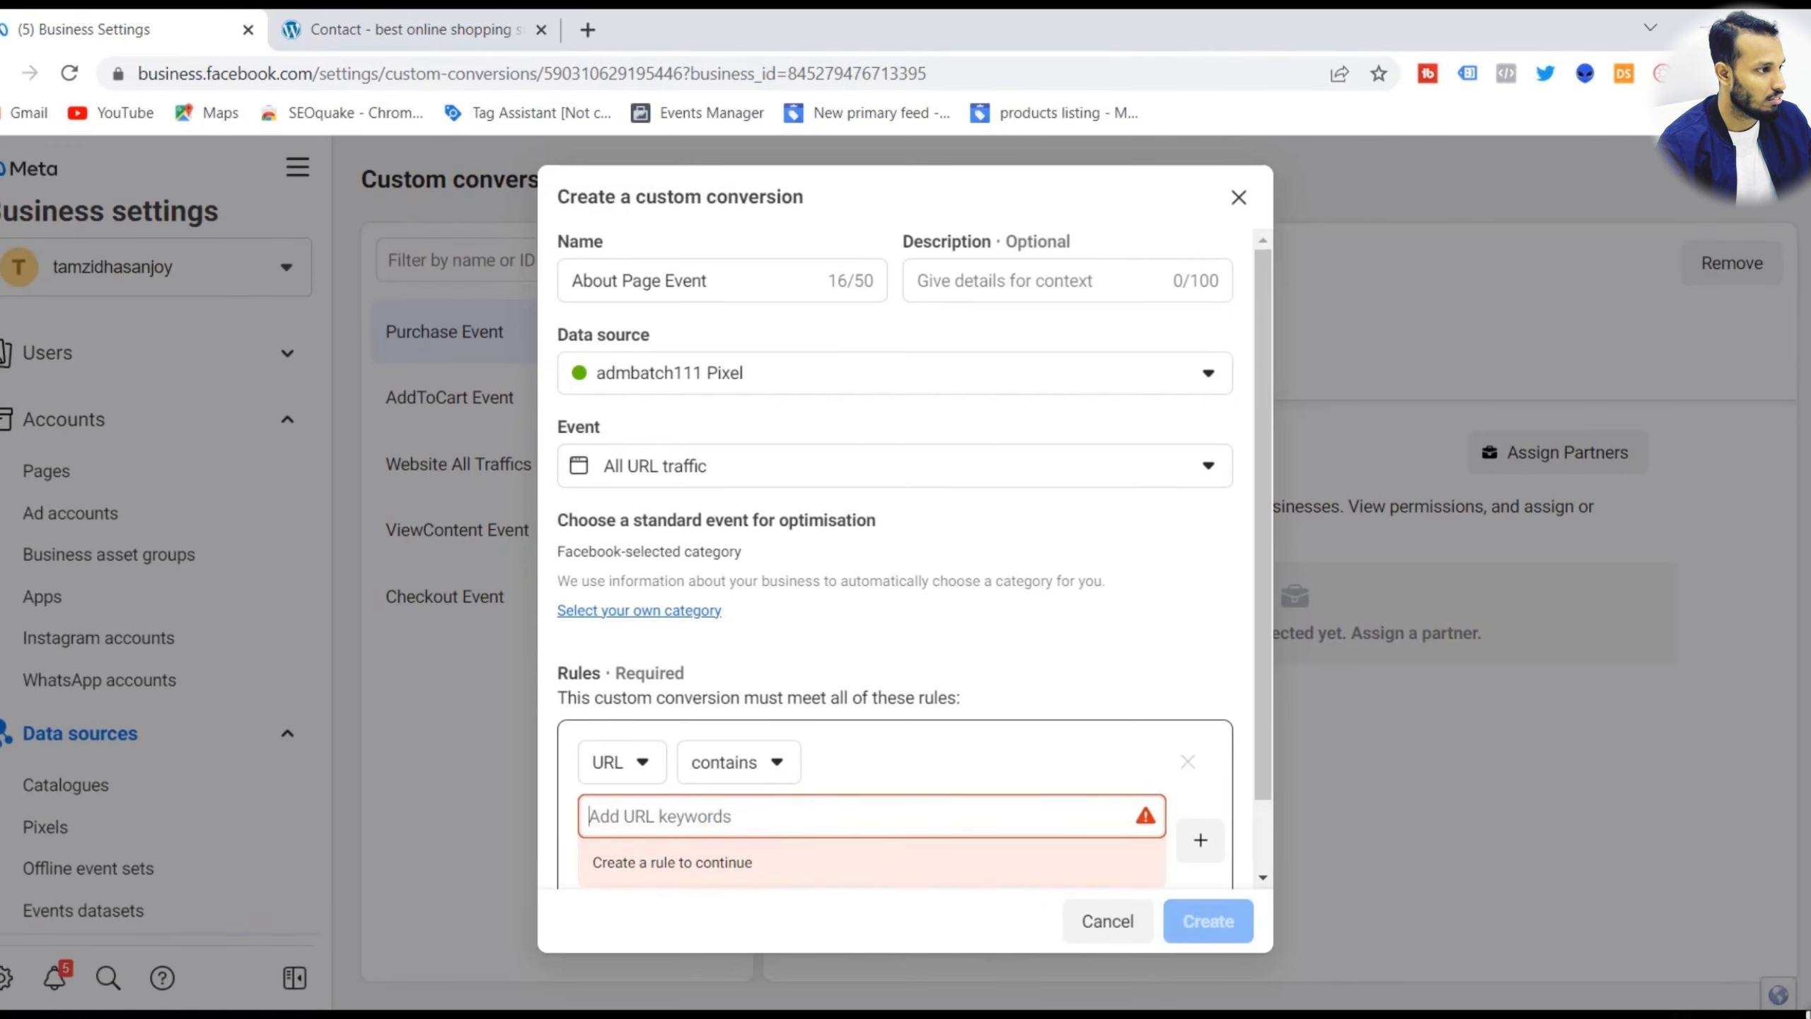
- Switch to Notepad, paste o/about/, trim it to about/, copy the word about and minimise Notepad
key(alt+Tab)
click(921, 710)
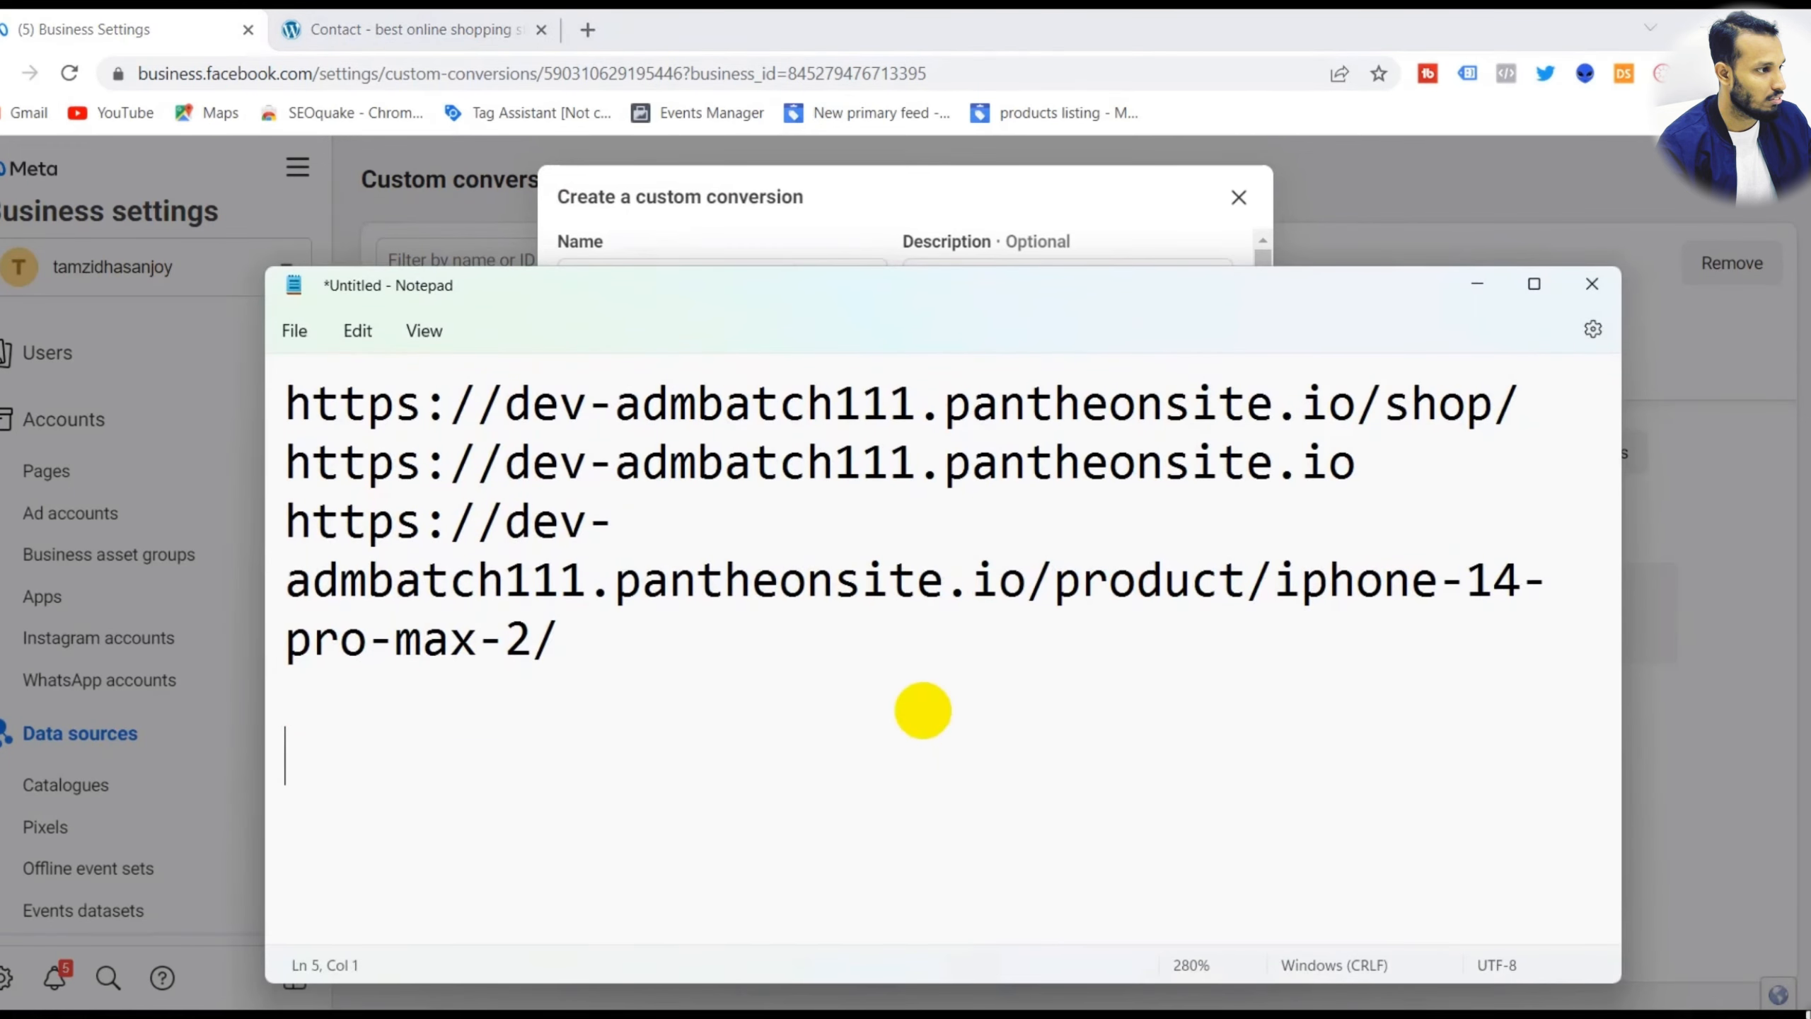
text(o/about/)
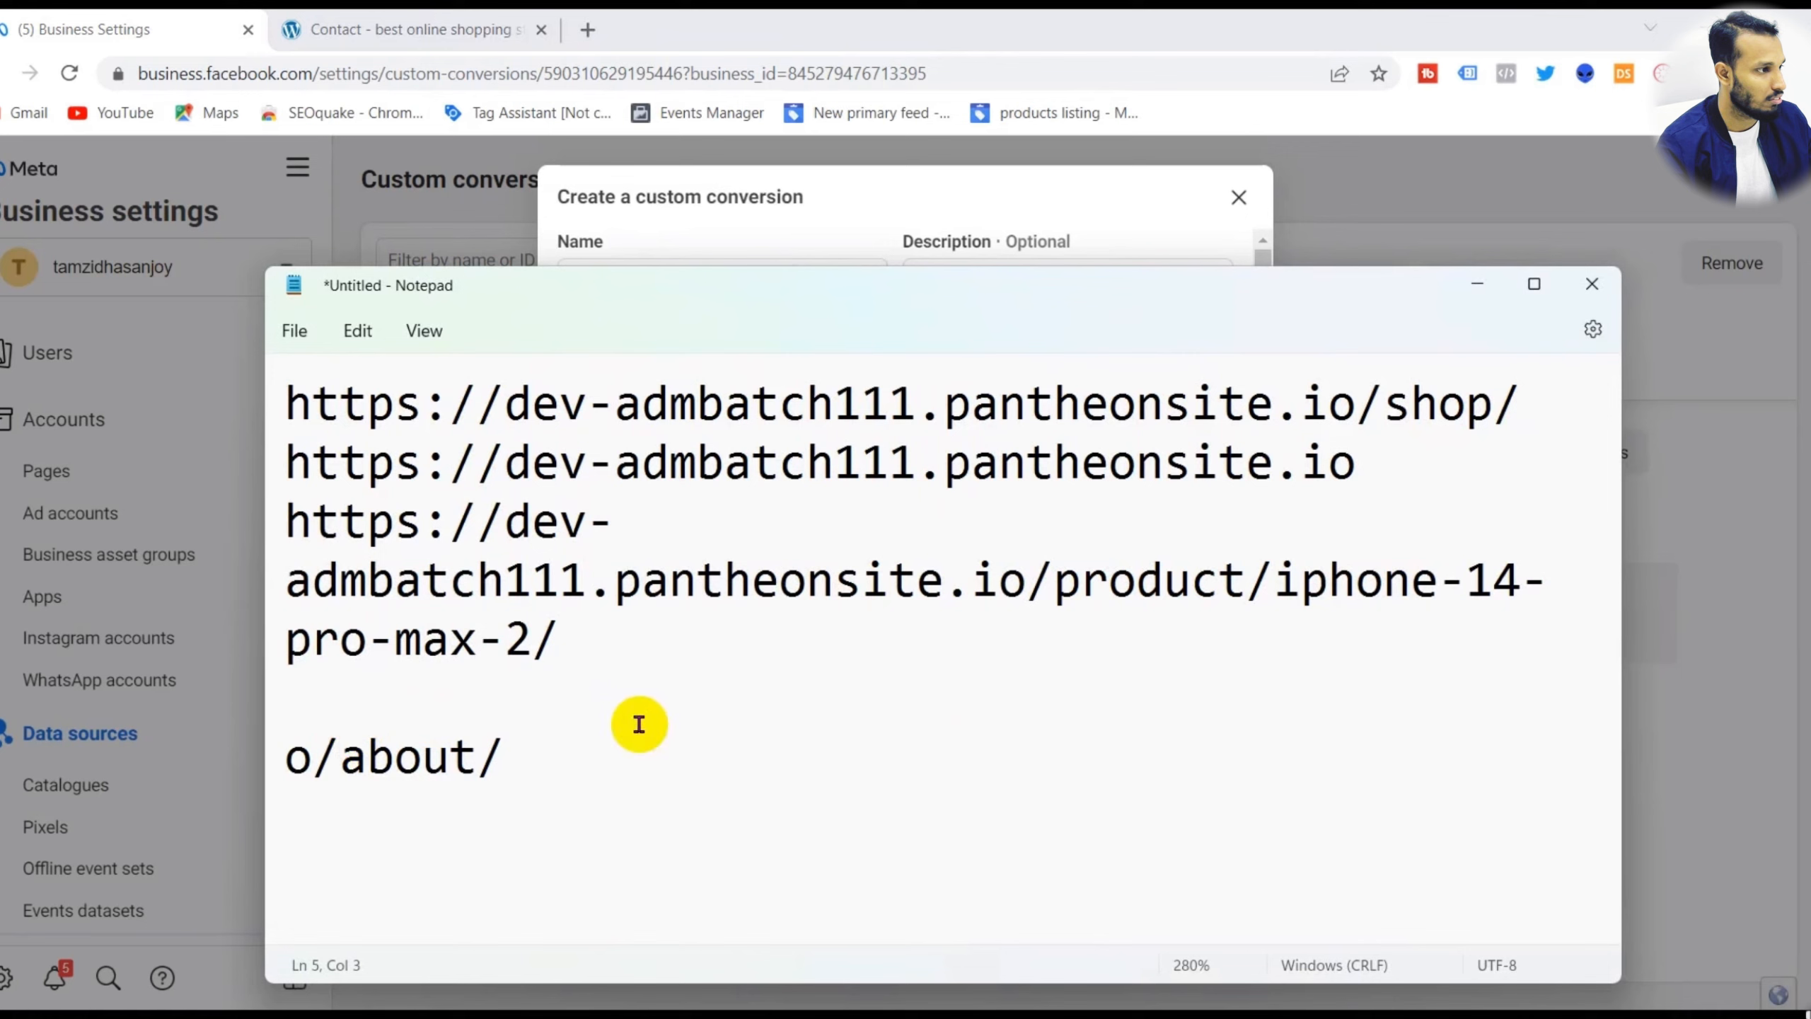
key(BackSpace)
key(BackSpace)
click(582, 792)
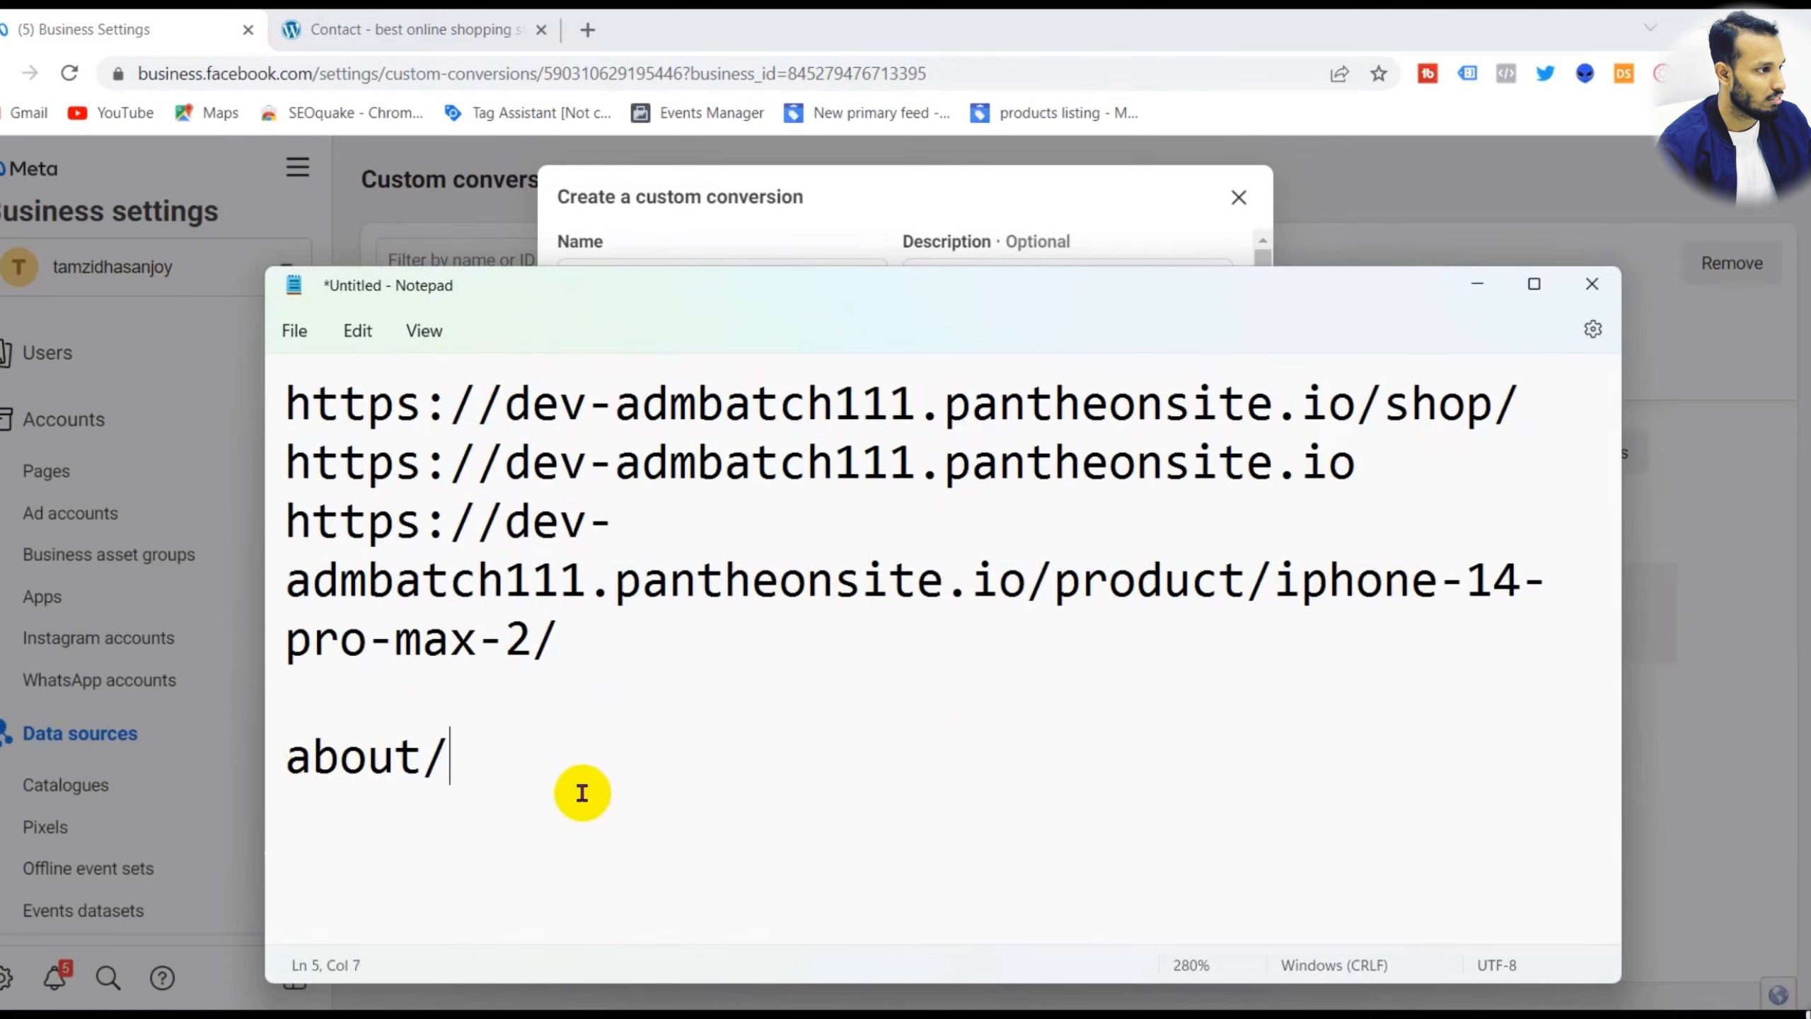
double_click(356, 746)
key(ctrl+c)
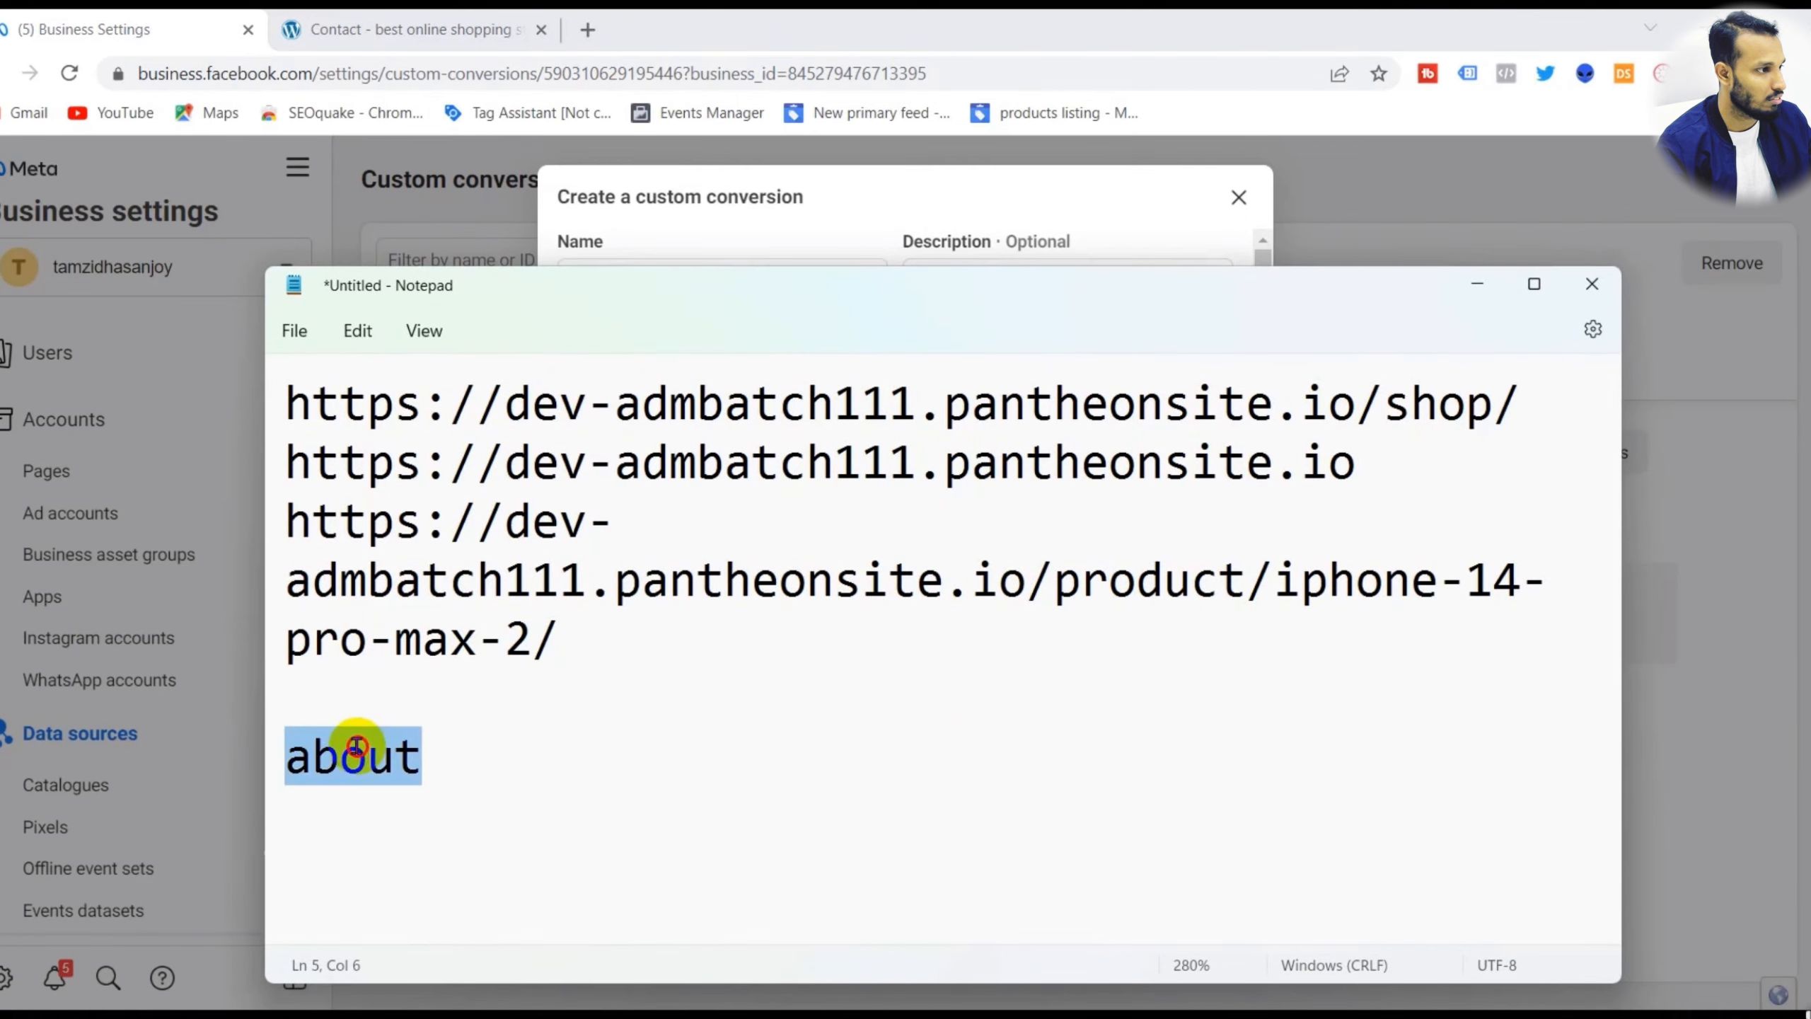
click(1477, 283)
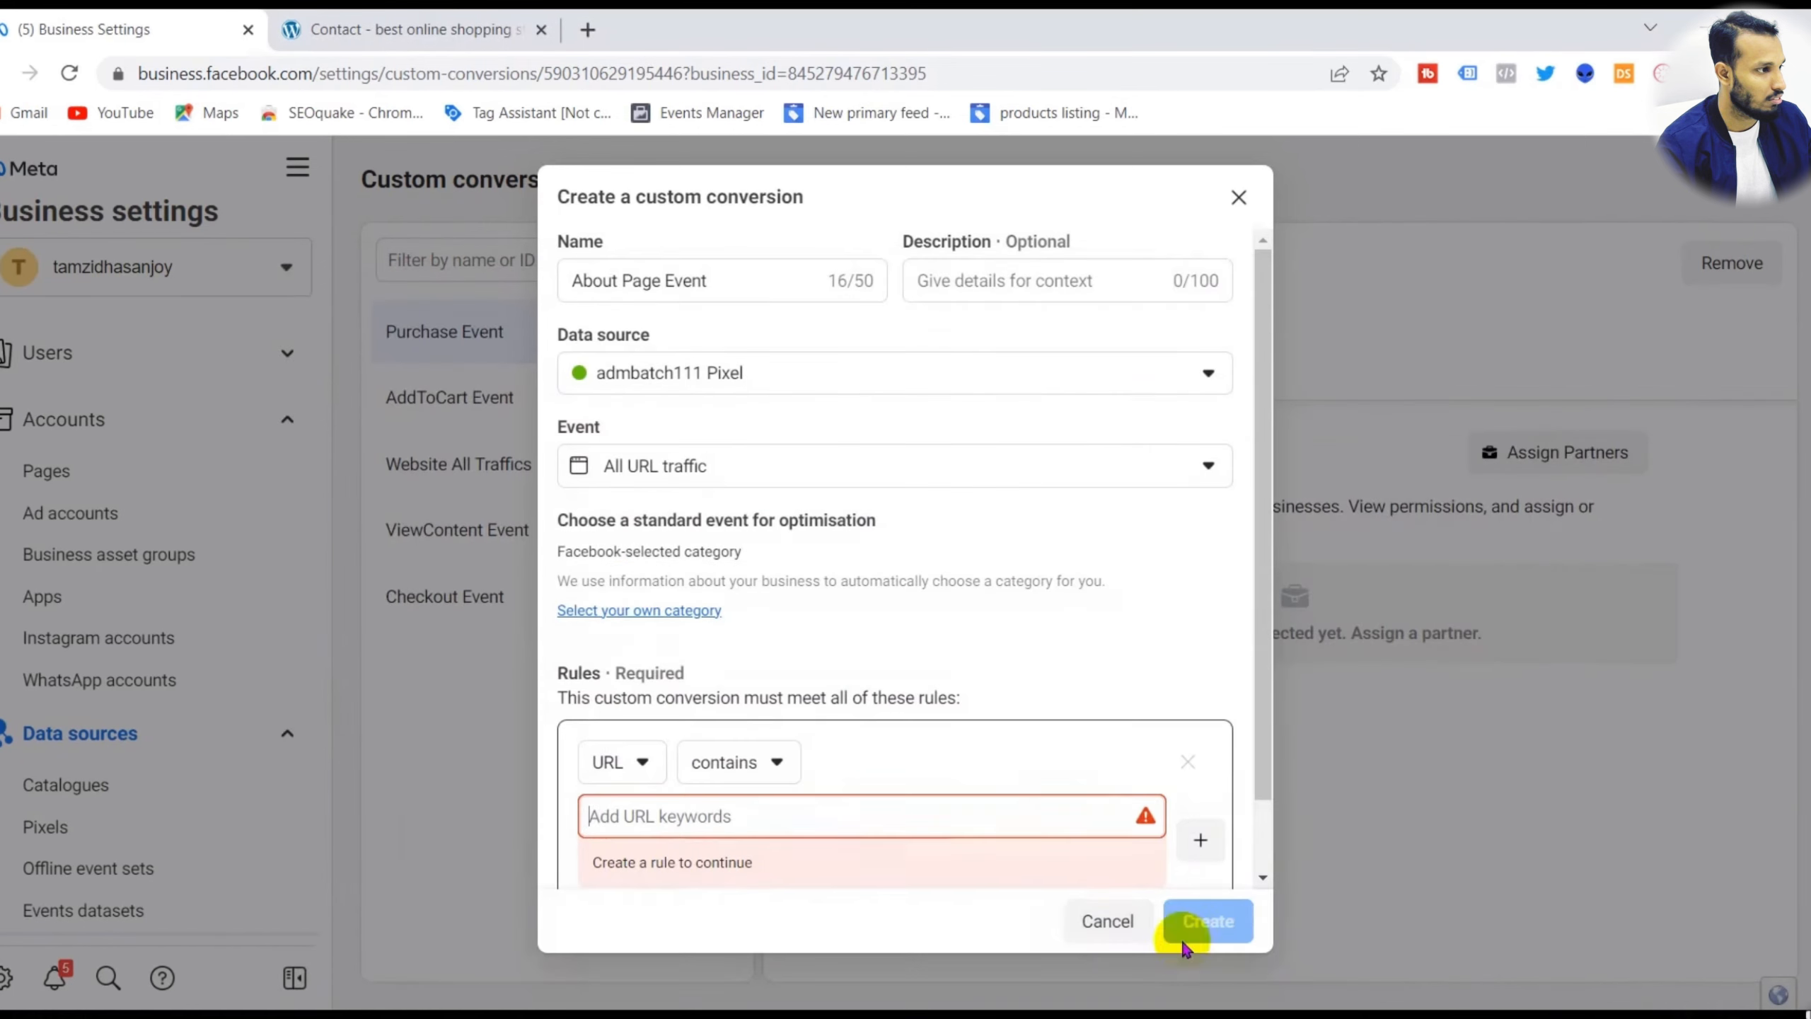
- Set the rule to URL contains about, create the About Page Event conversion and close the confirmation
click(878, 819)
key(ctrl+v)
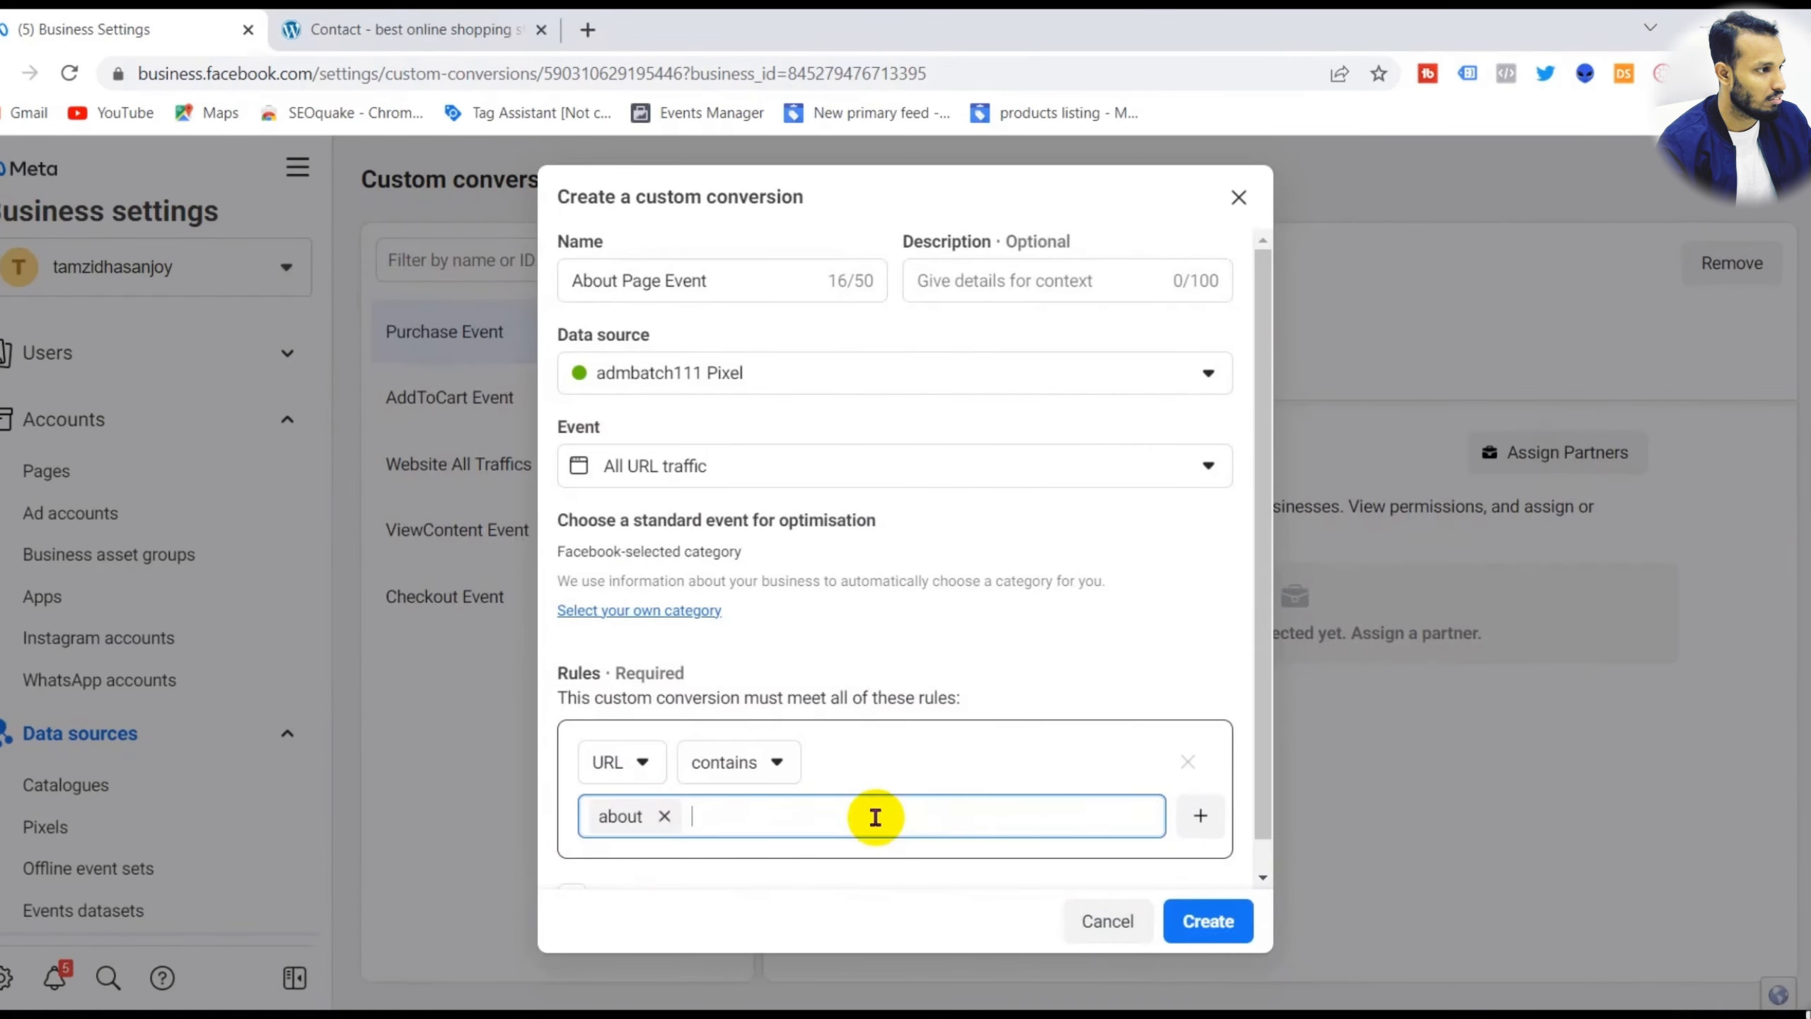
click(1202, 922)
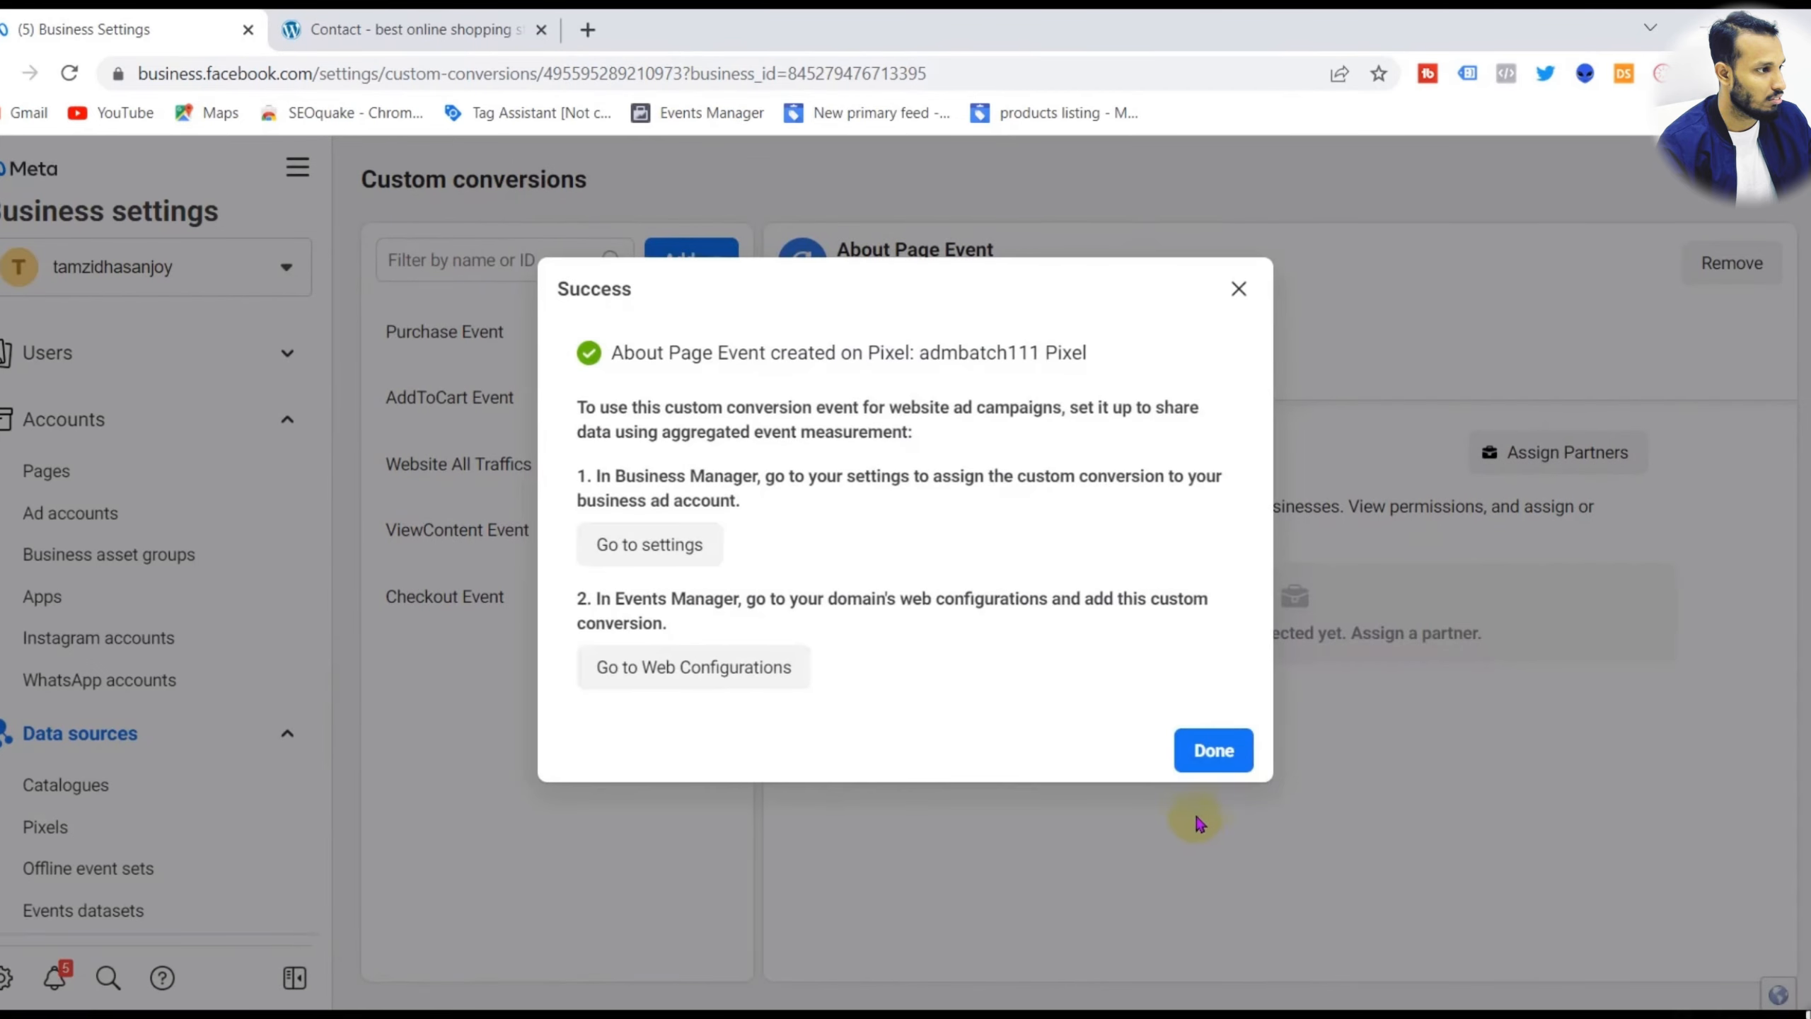
click(1213, 751)
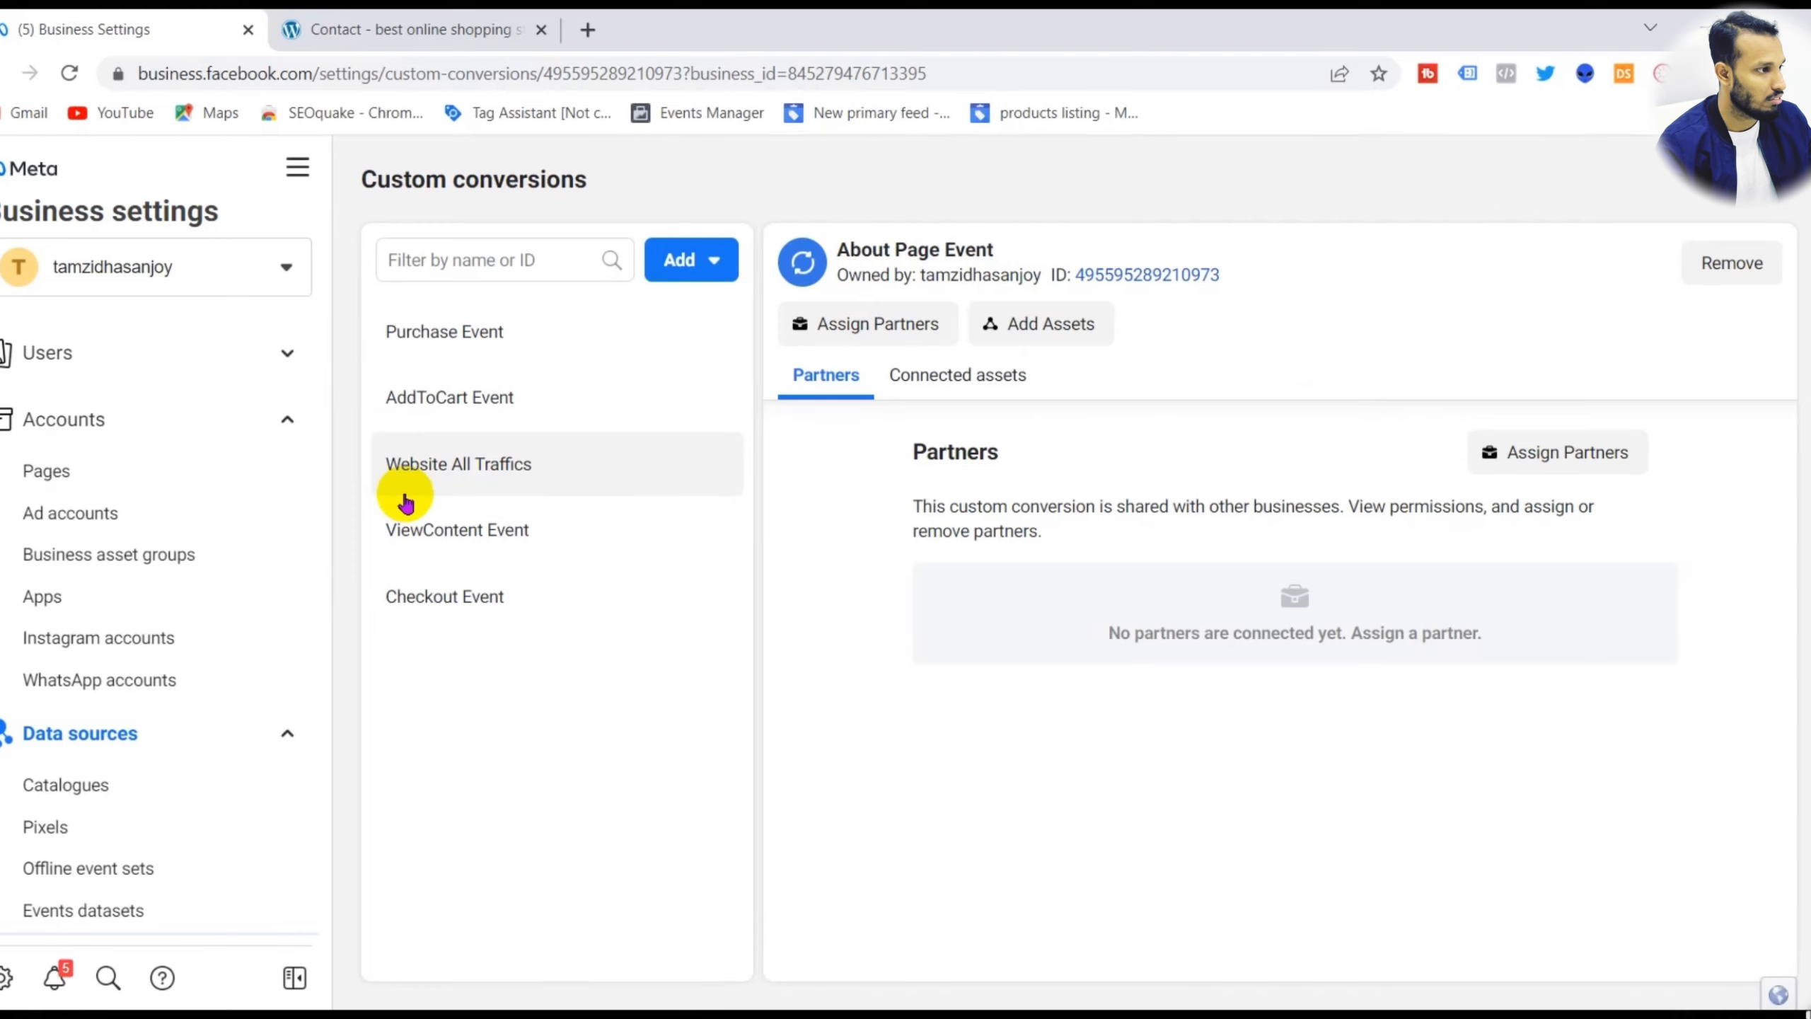
- Examine the event source groups notice, shared audiences and business creative folders under Data sources
scroll(303, 579, down, 3)
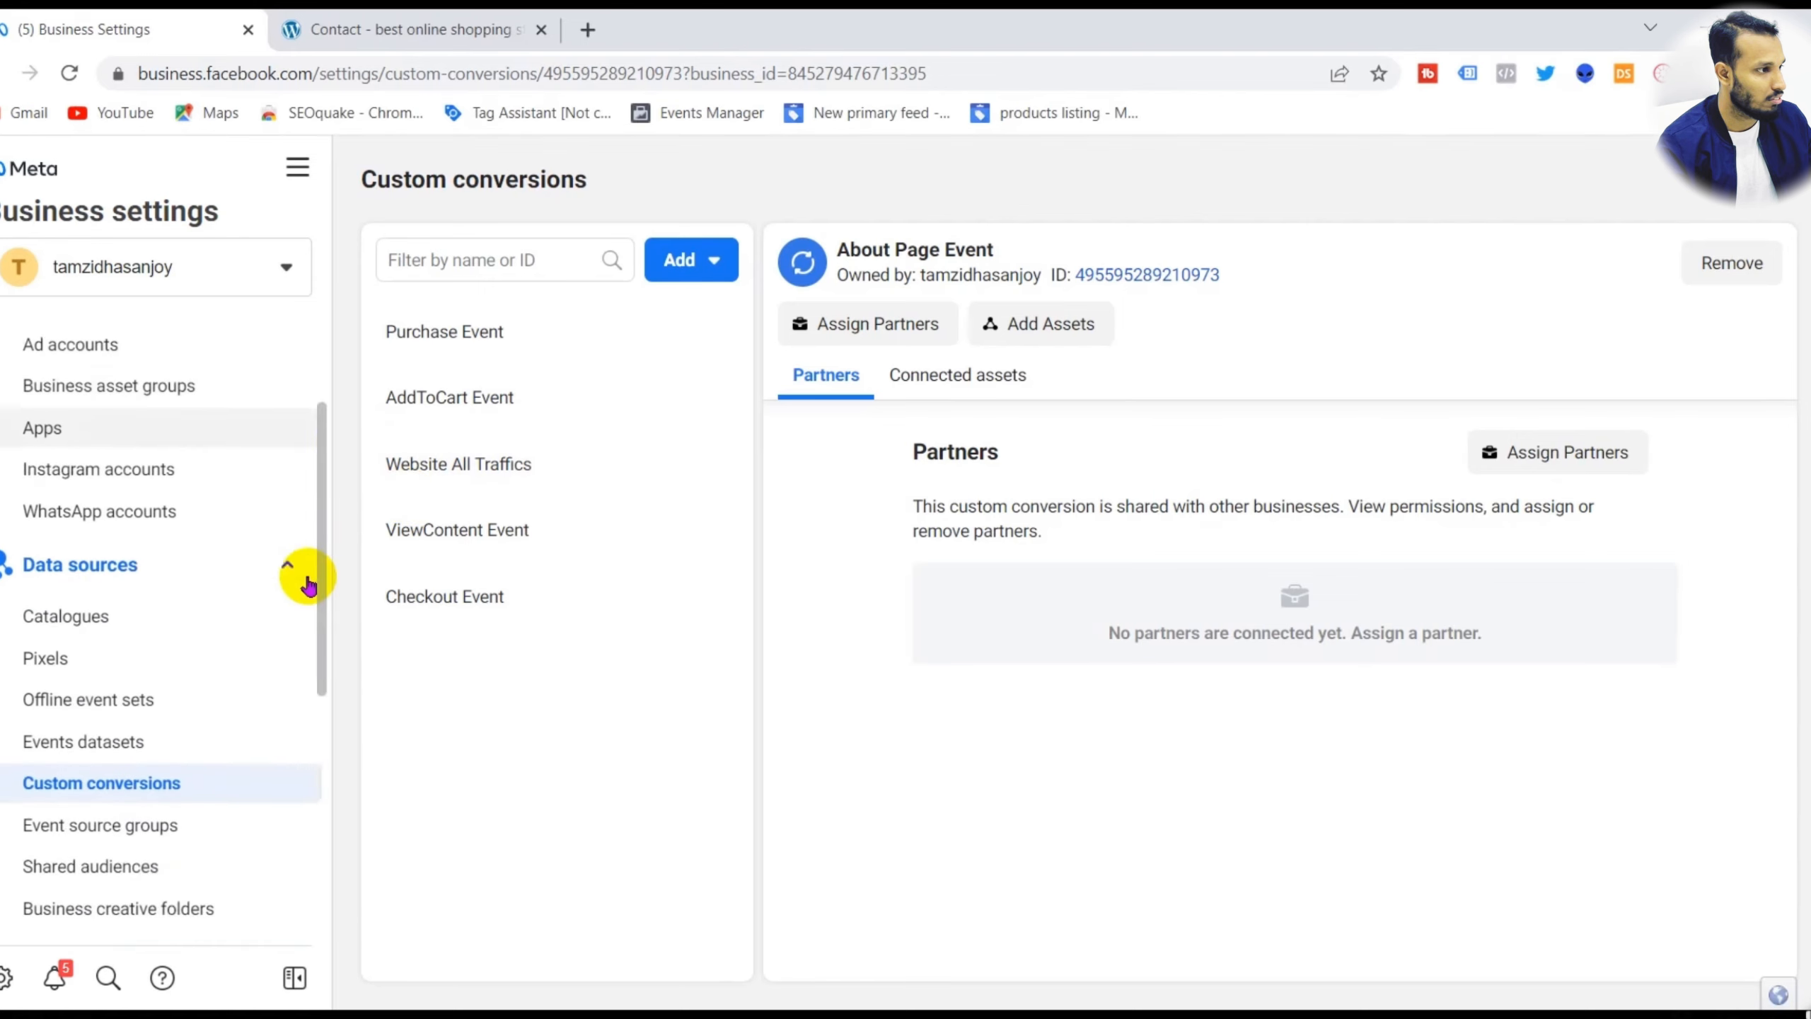
click(298, 746)
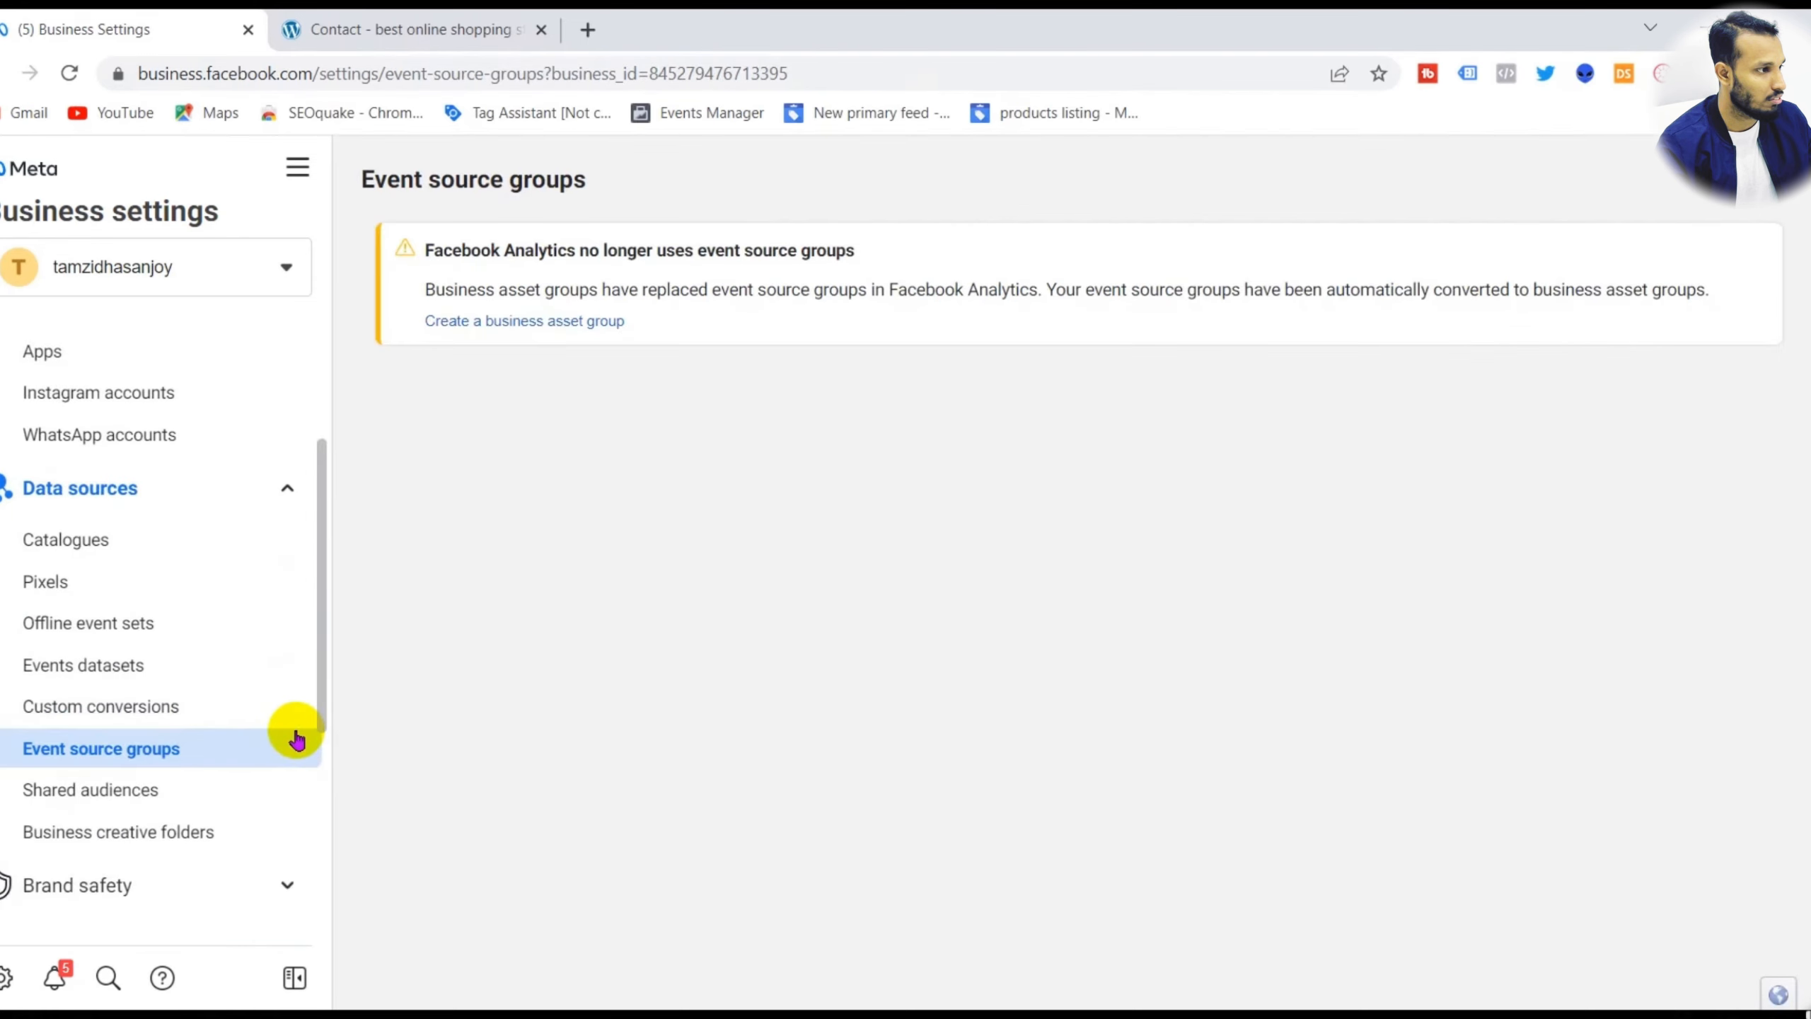
drag(453, 250, 563, 257)
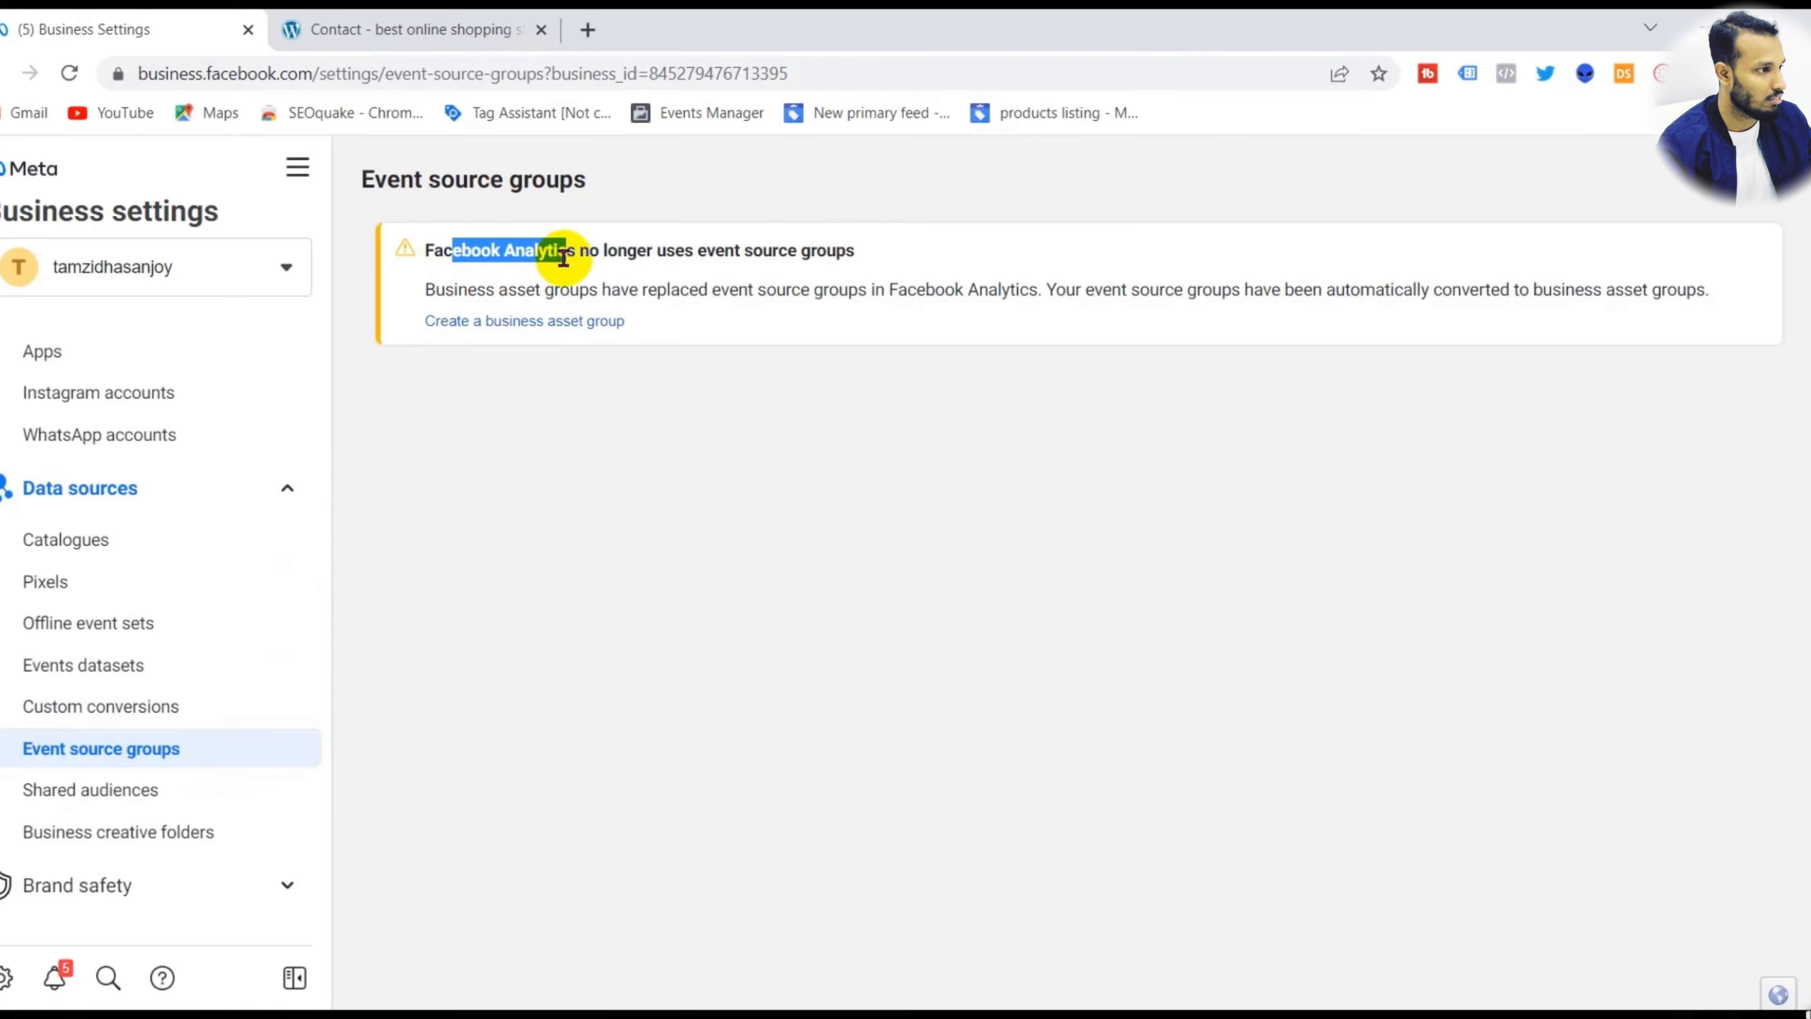
click(560, 259)
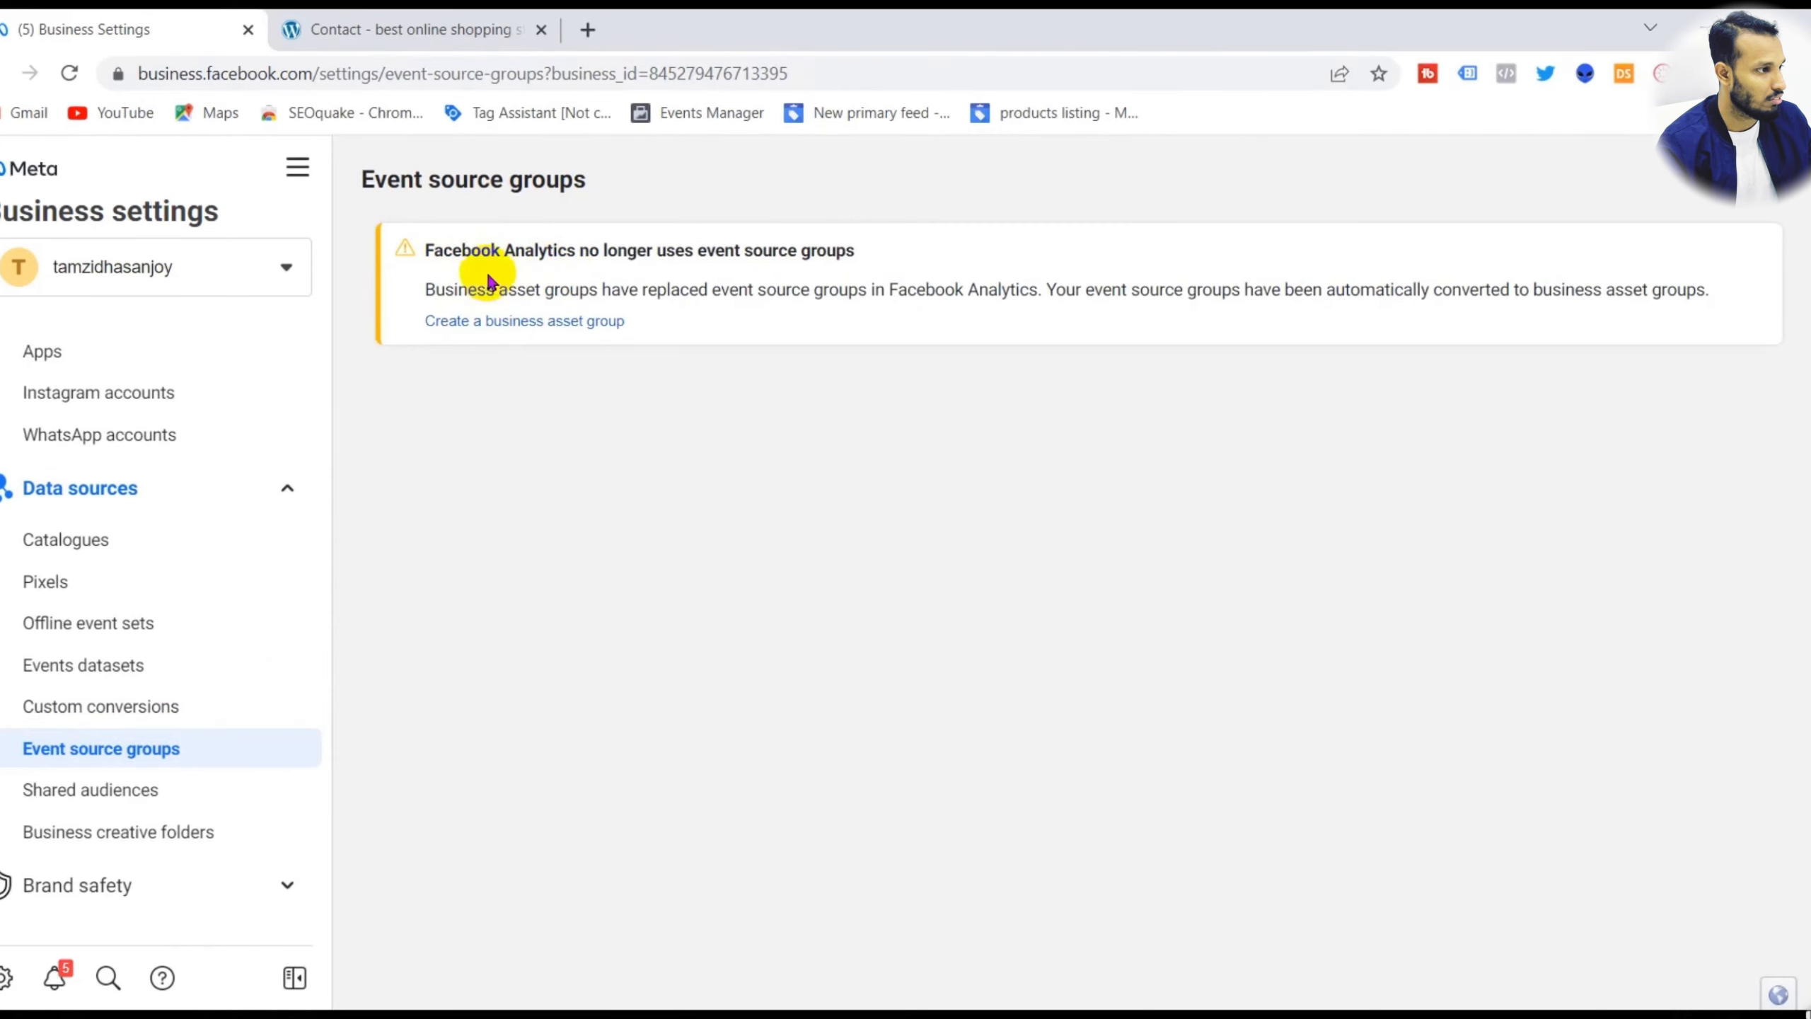
drag(441, 244, 636, 249)
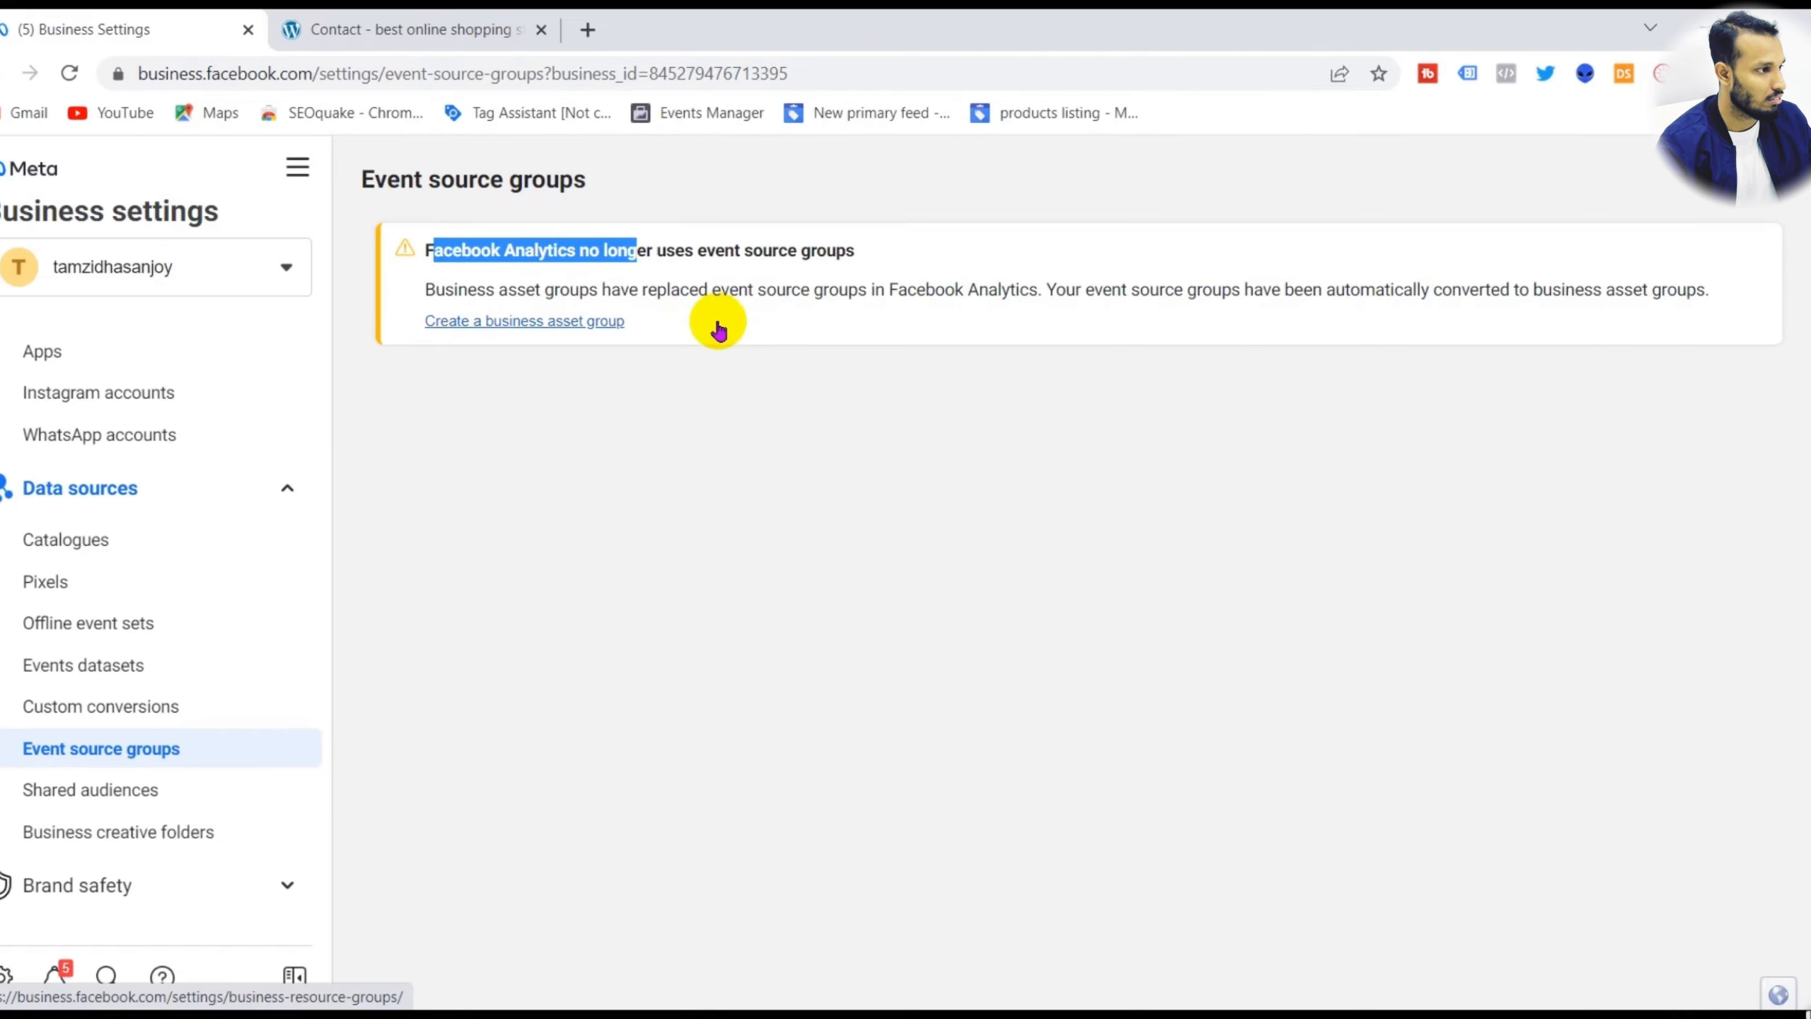
click(210, 787)
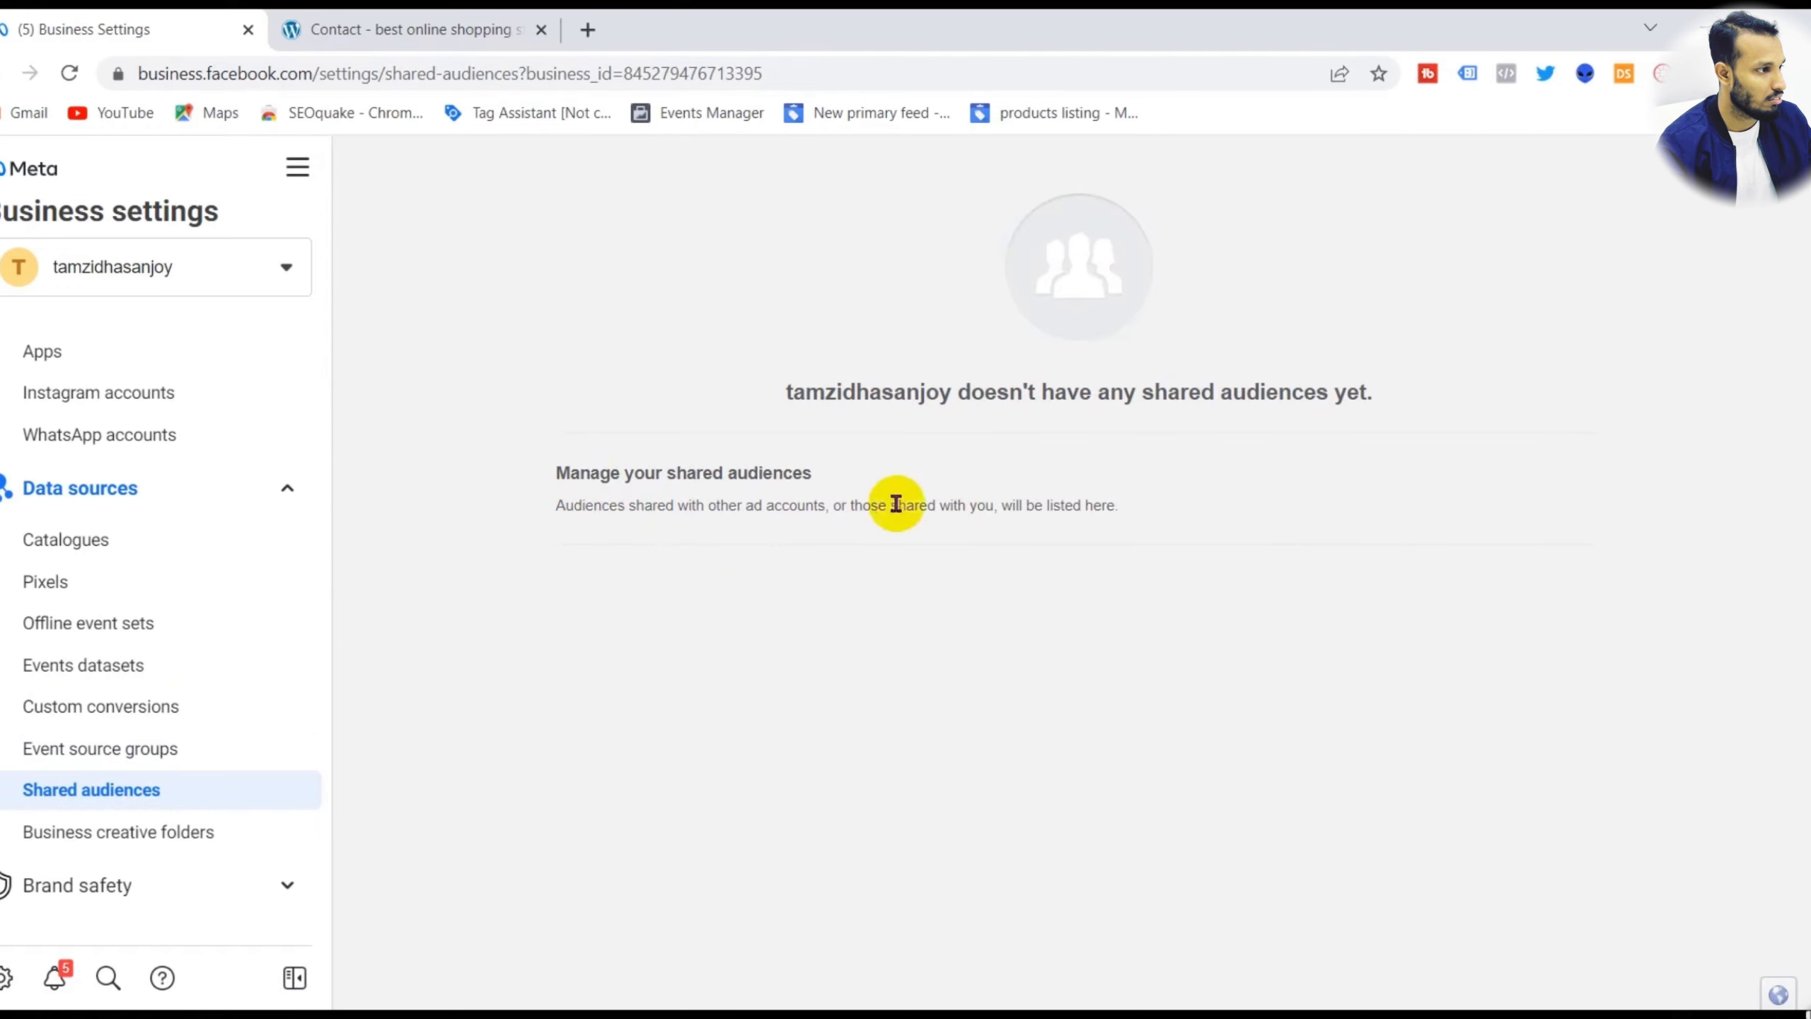
click(190, 836)
scroll(64, 642, down, 3)
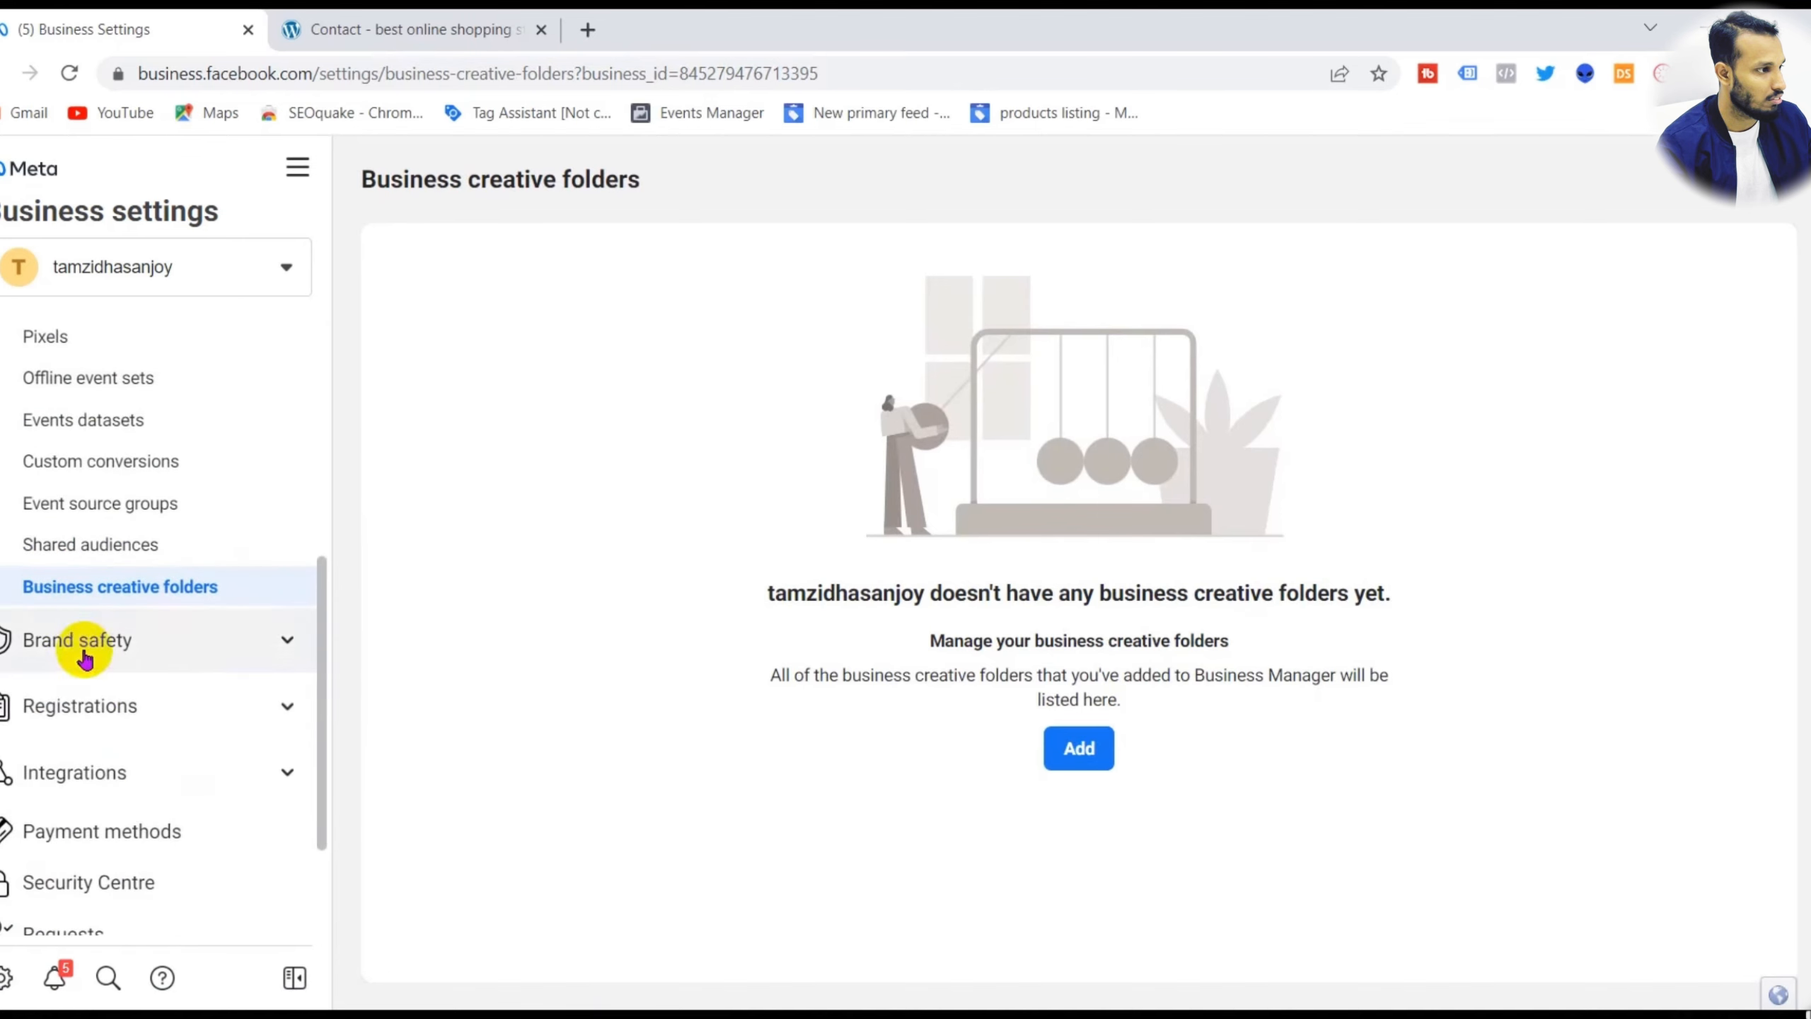
- Review the domain and block list settings under Brand safety
click(254, 650)
click(129, 693)
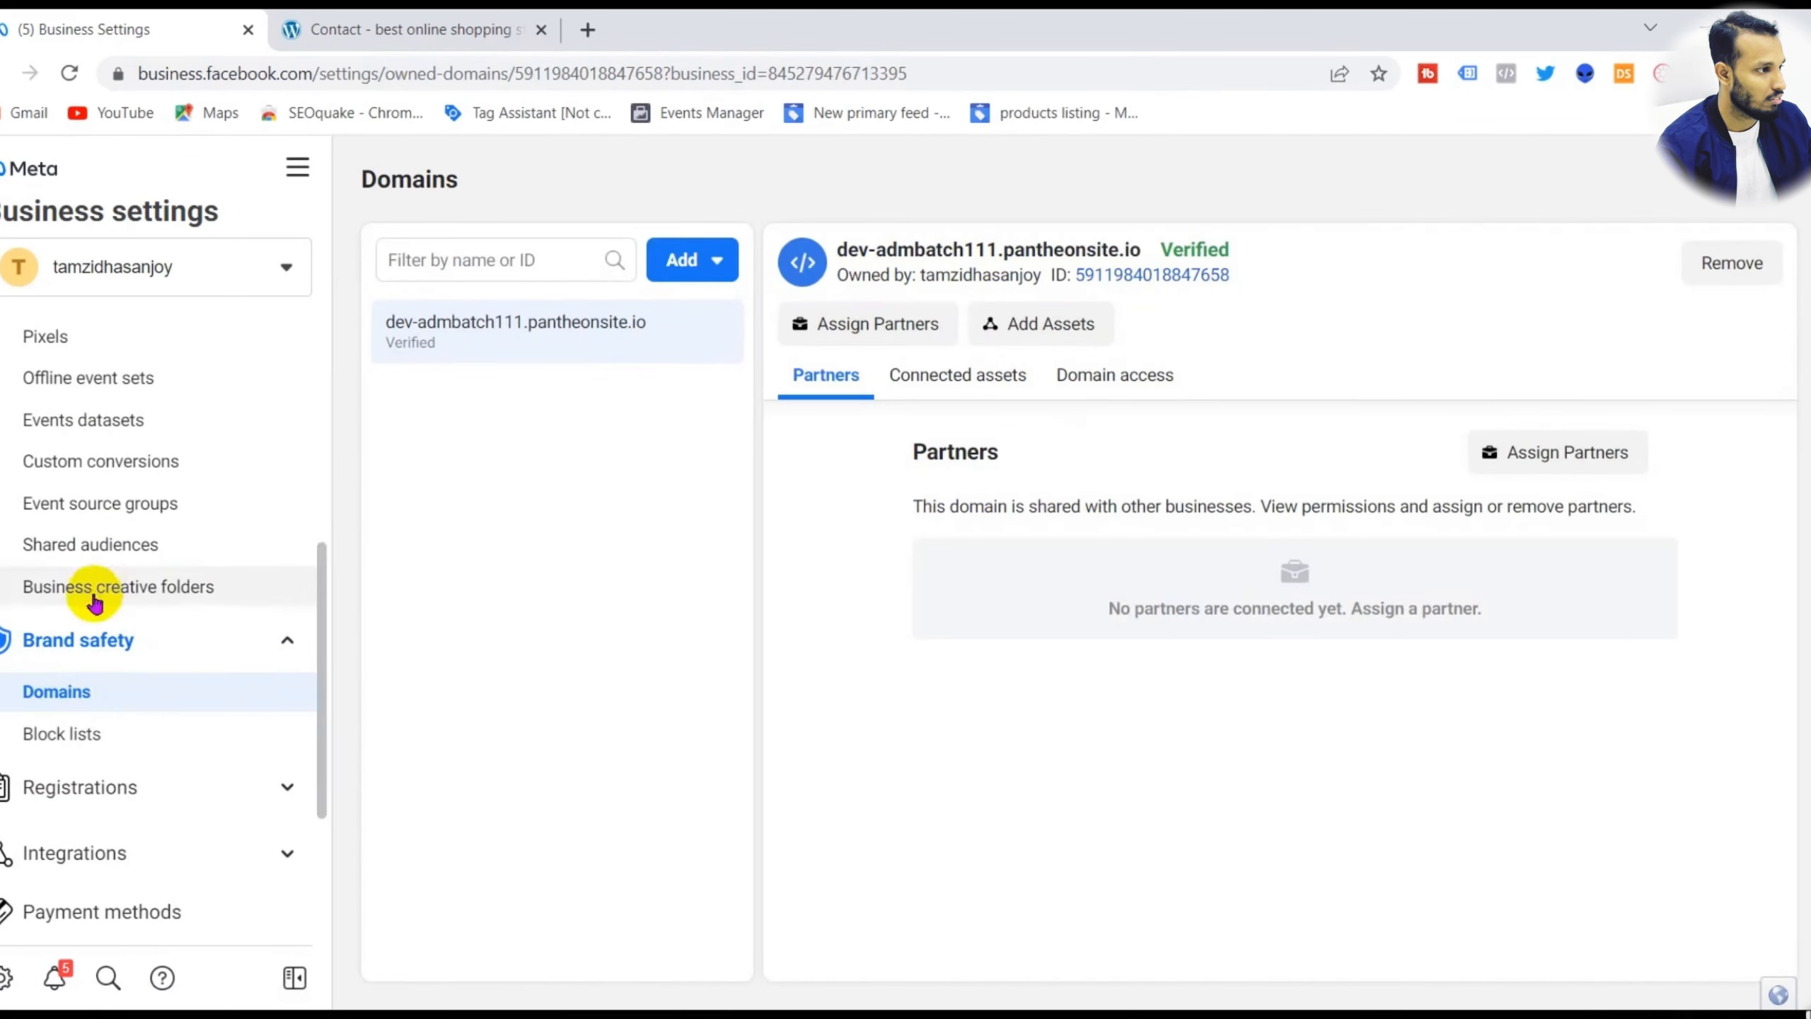
click(221, 739)
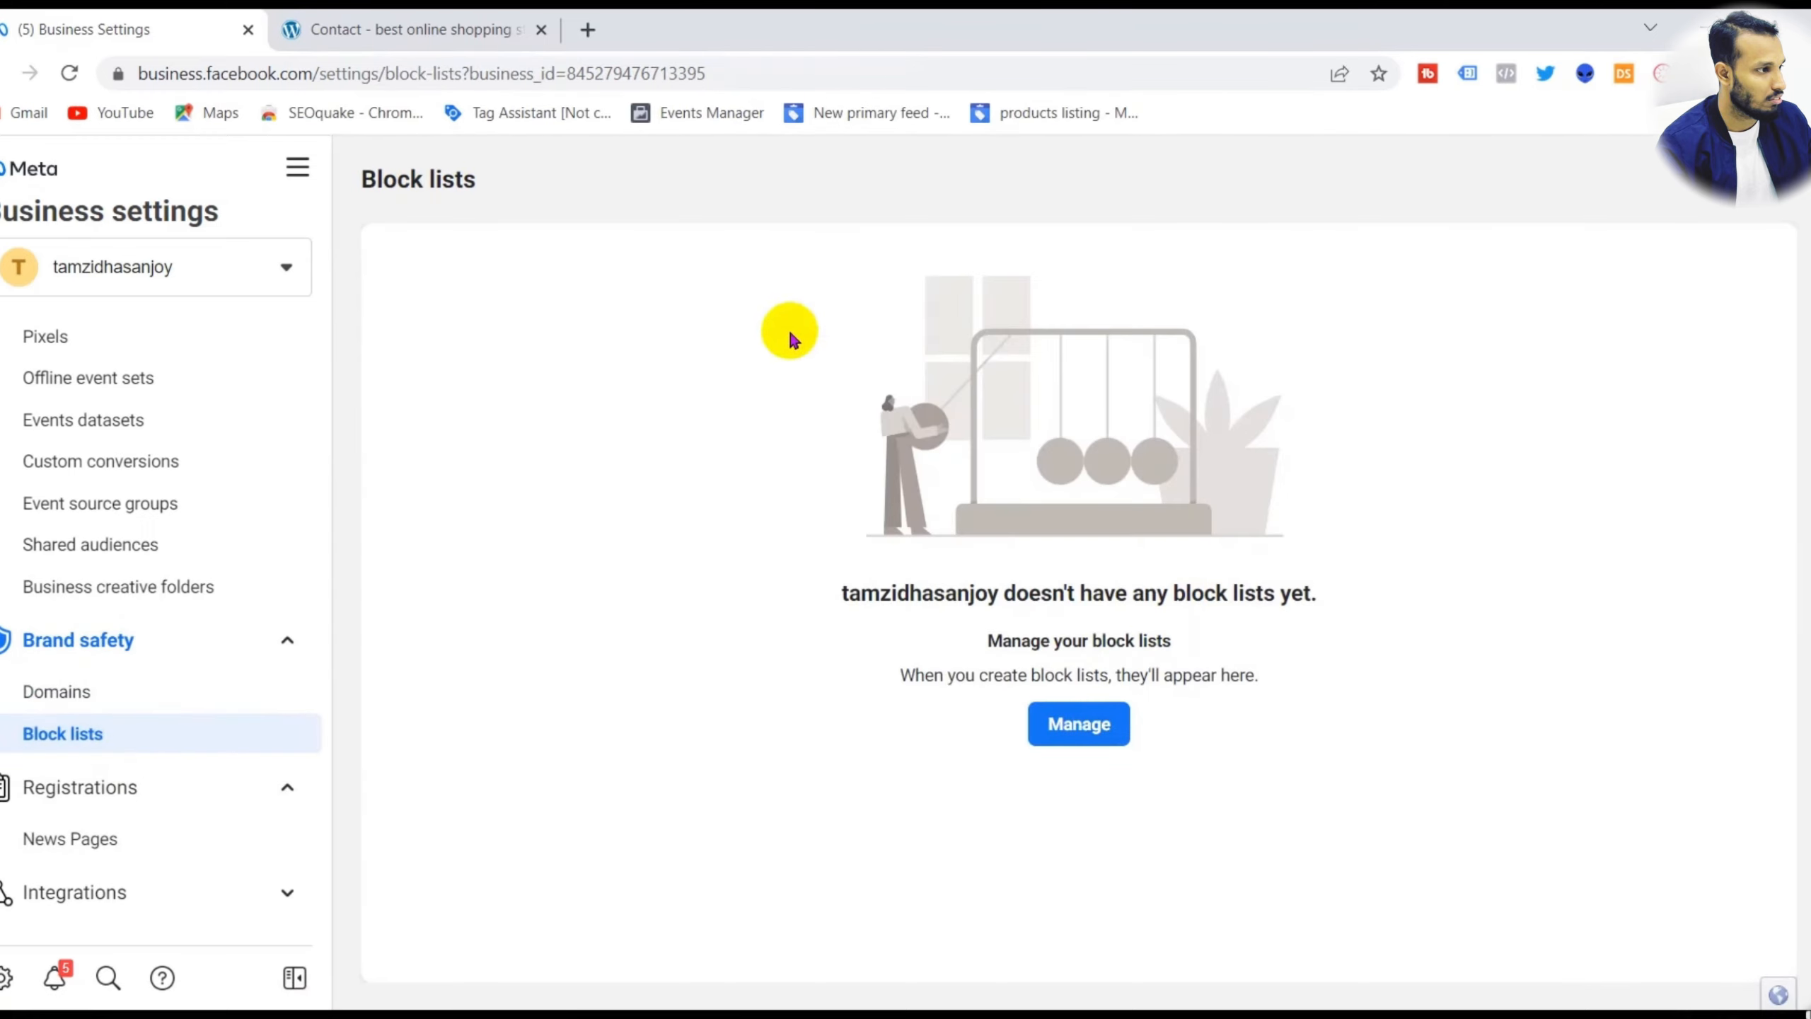
drag(830, 593, 1285, 587)
click(1285, 587)
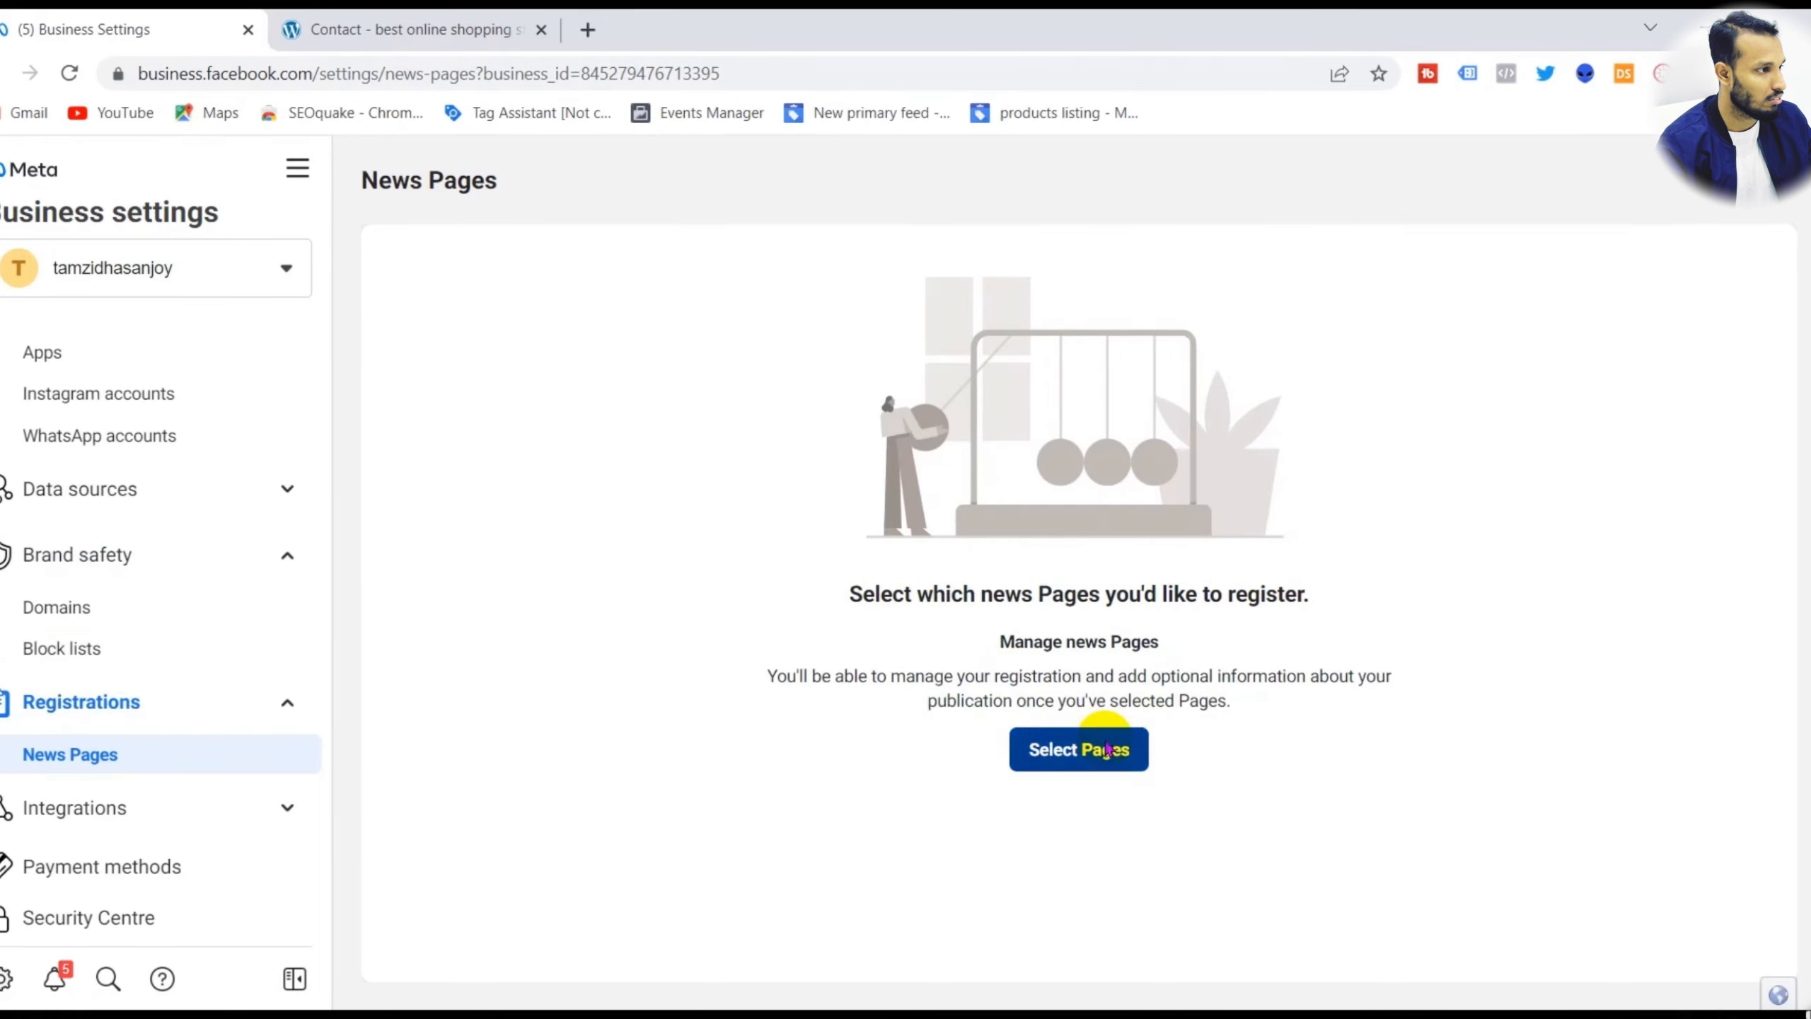
- Check which Pages are offered for news registration and close the selection without choosing any
click(1094, 748)
click(956, 586)
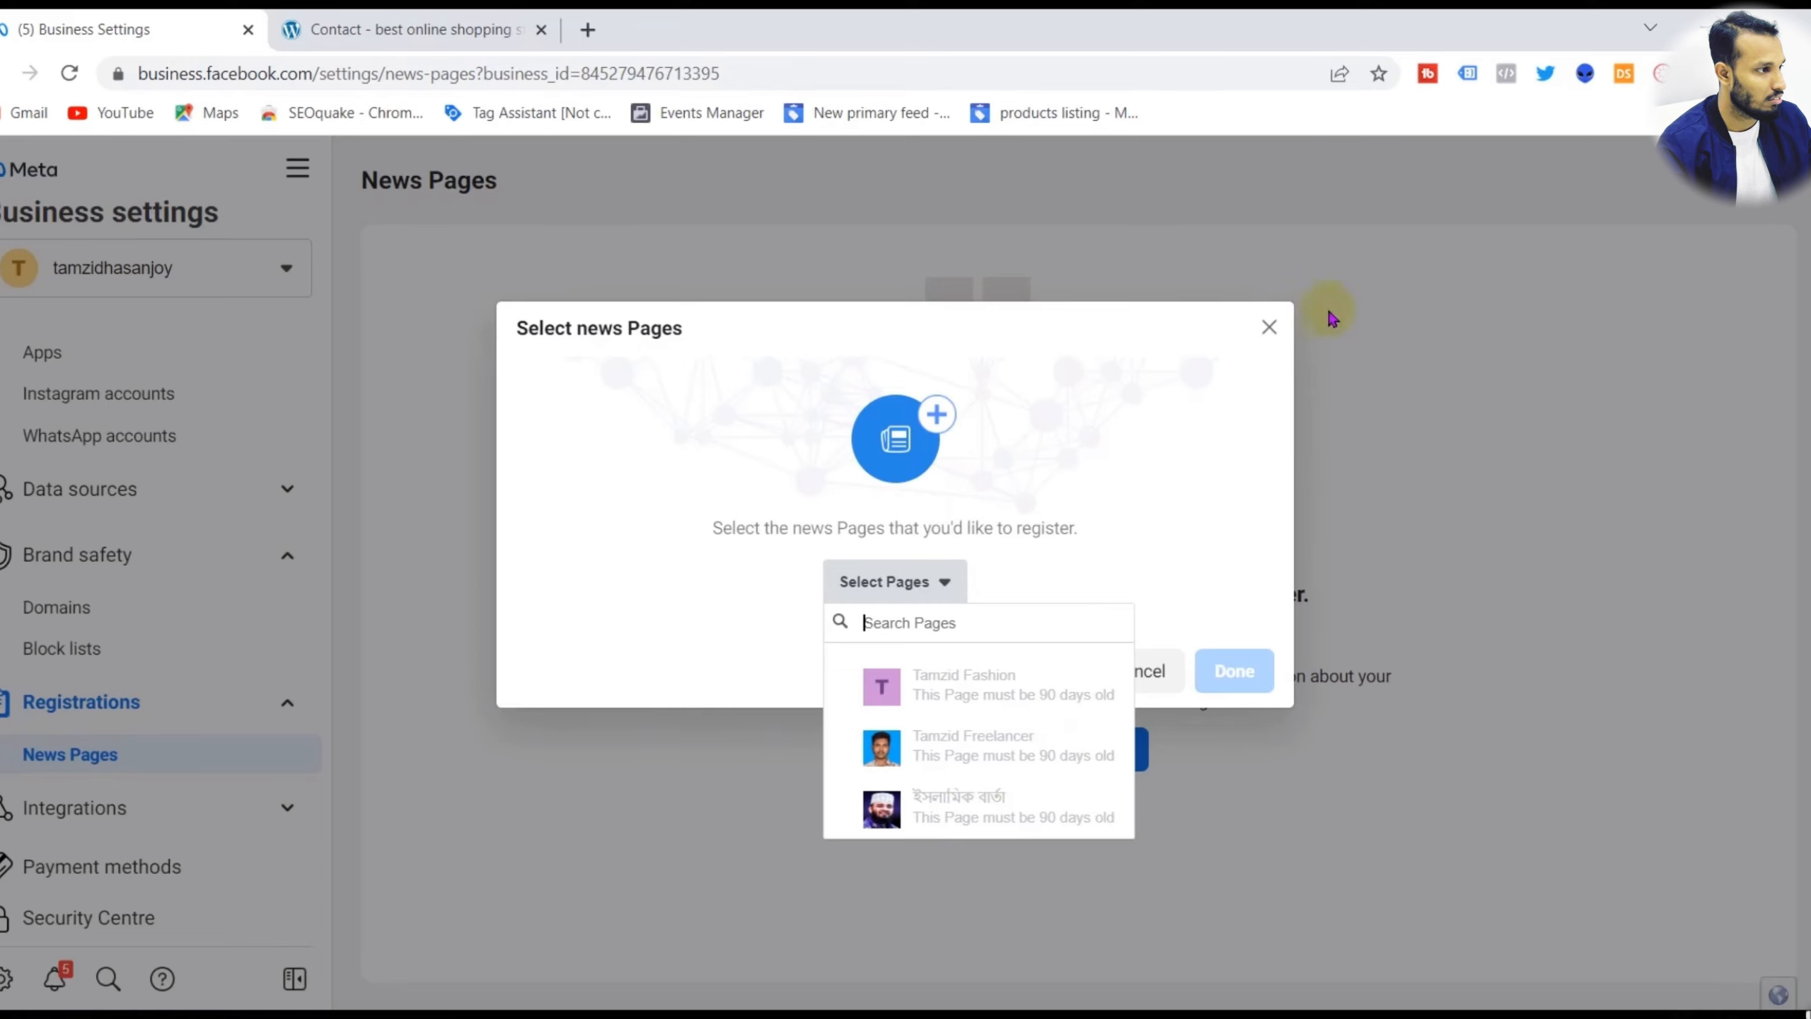
click(1268, 328)
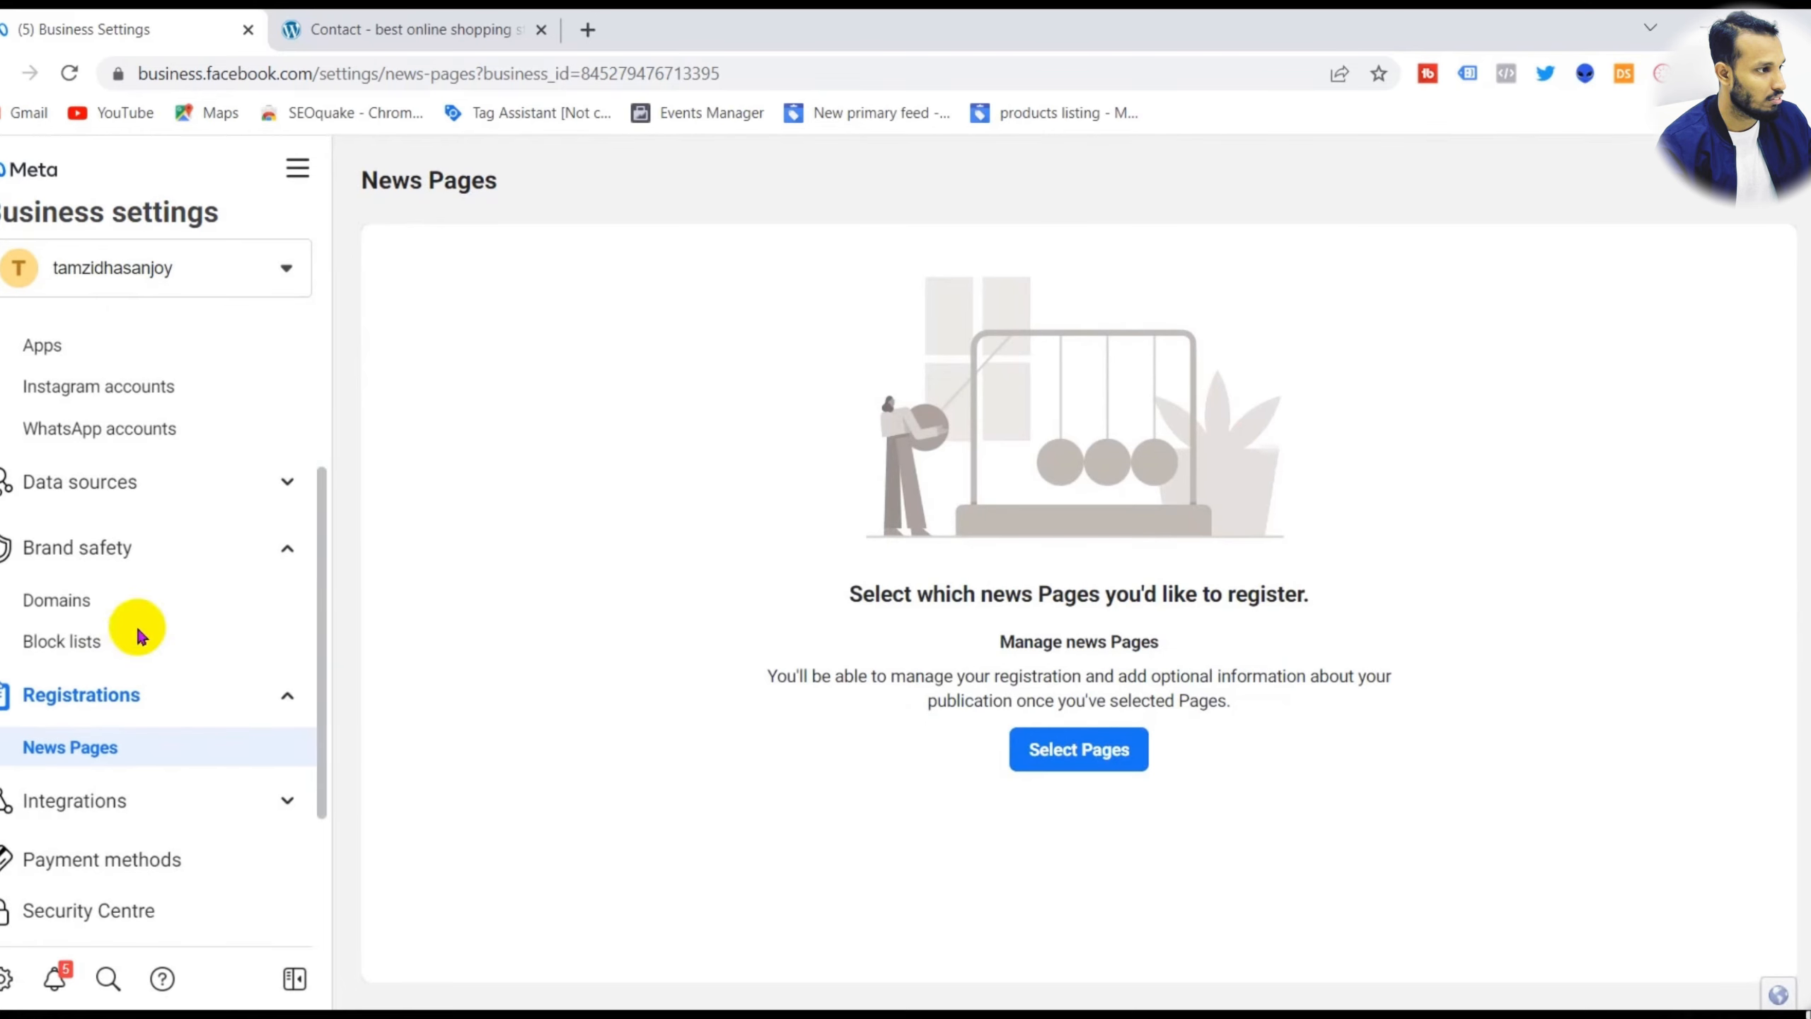
- Examine what the connected WooCommerce Integration app can access and do, then view the Leads Access and payment methods settings
scroll(133, 620, down, 3)
click(133, 598)
click(142, 646)
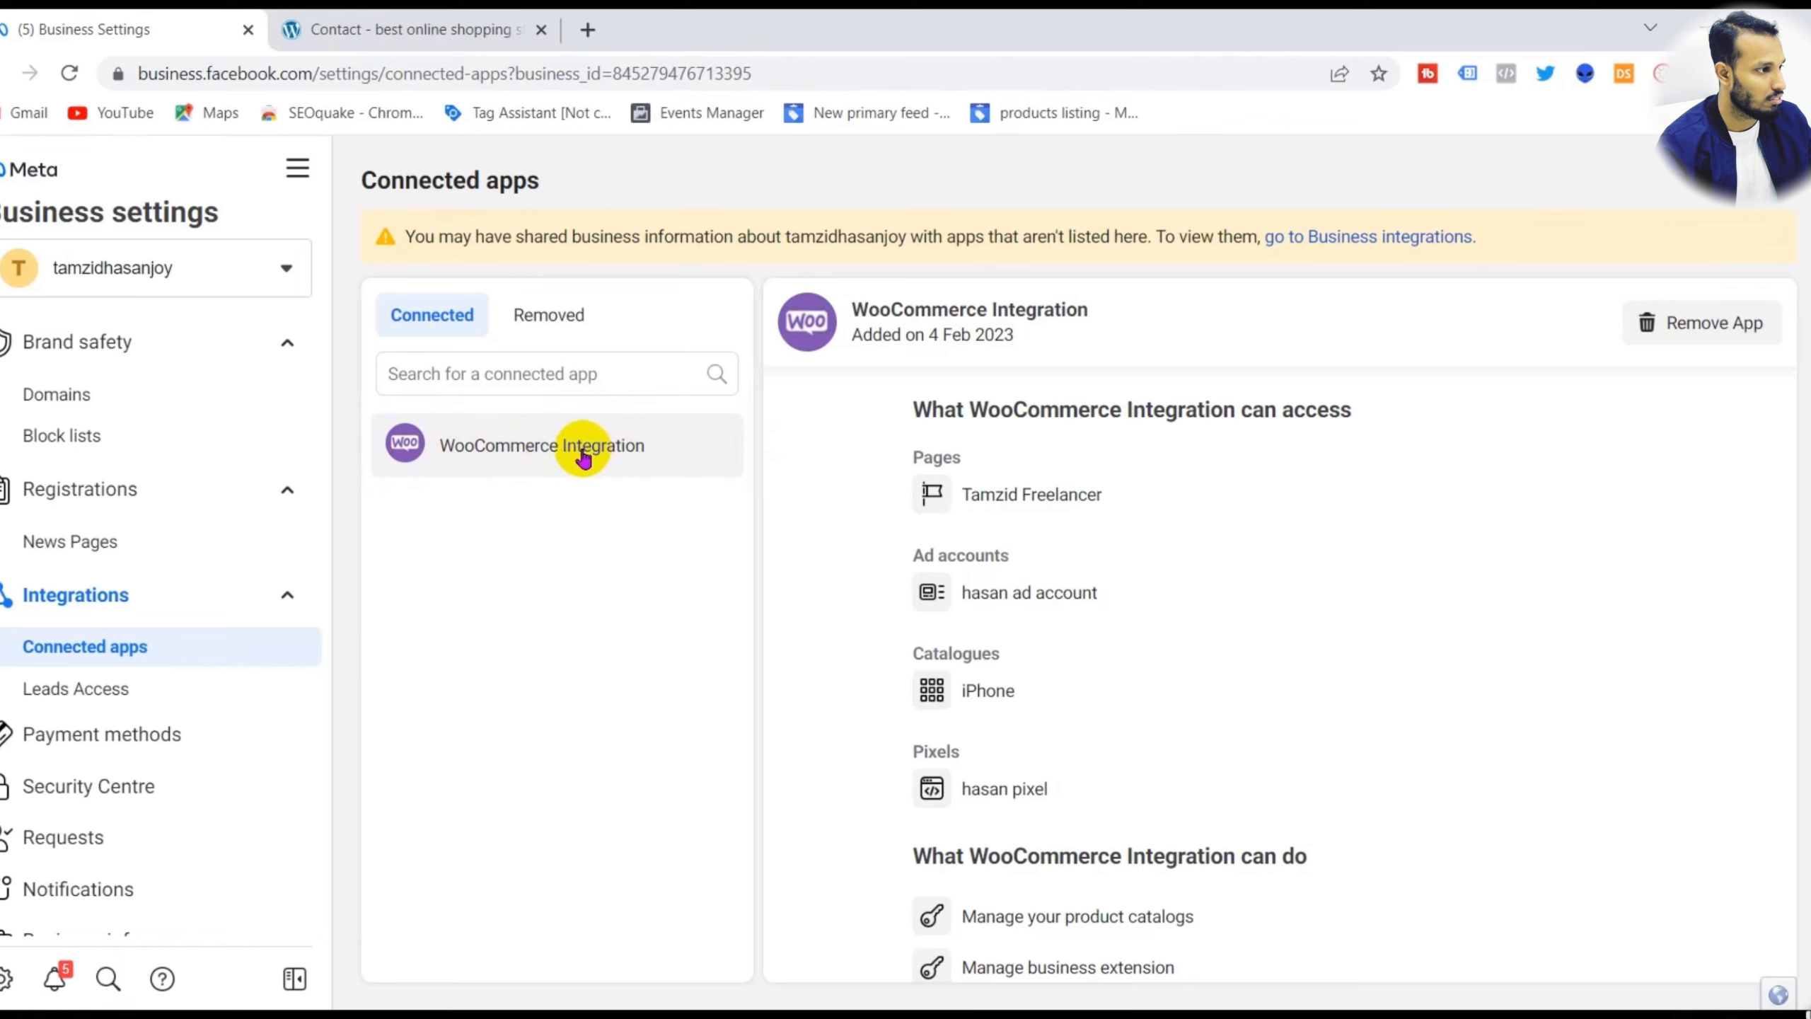
scroll(1206, 448, down, 2)
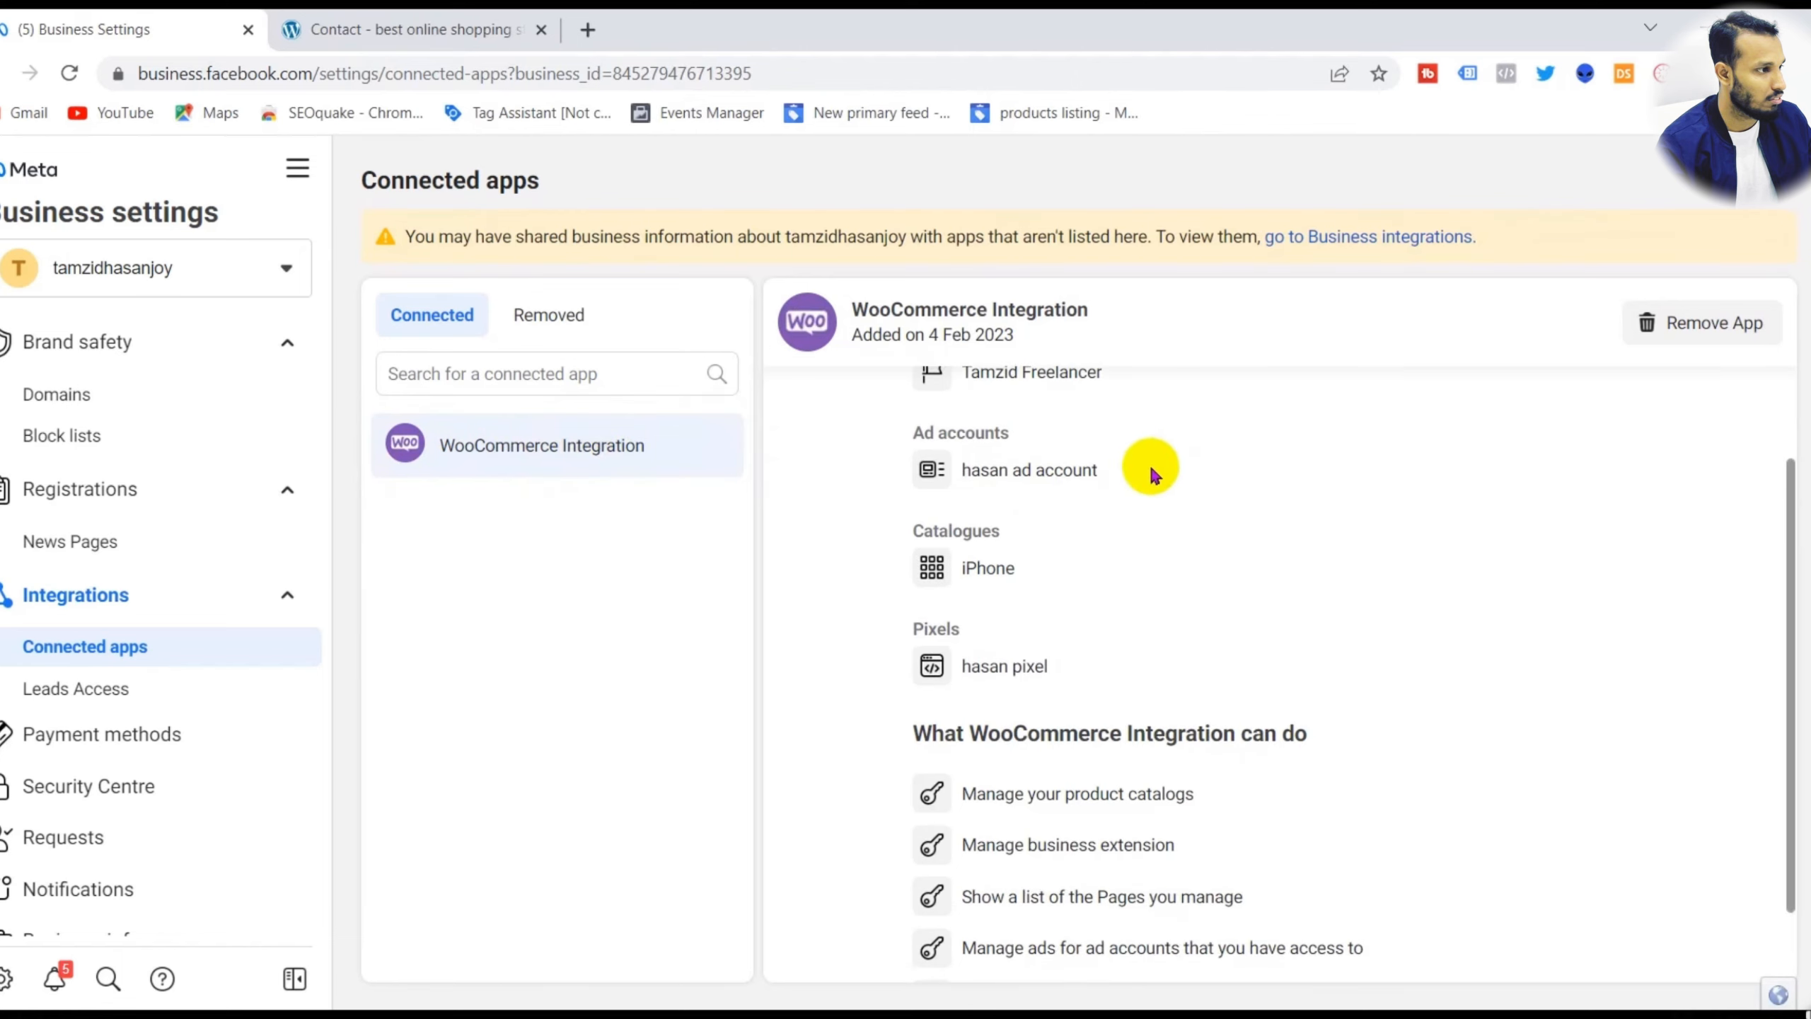
scroll(1137, 449, up, 2)
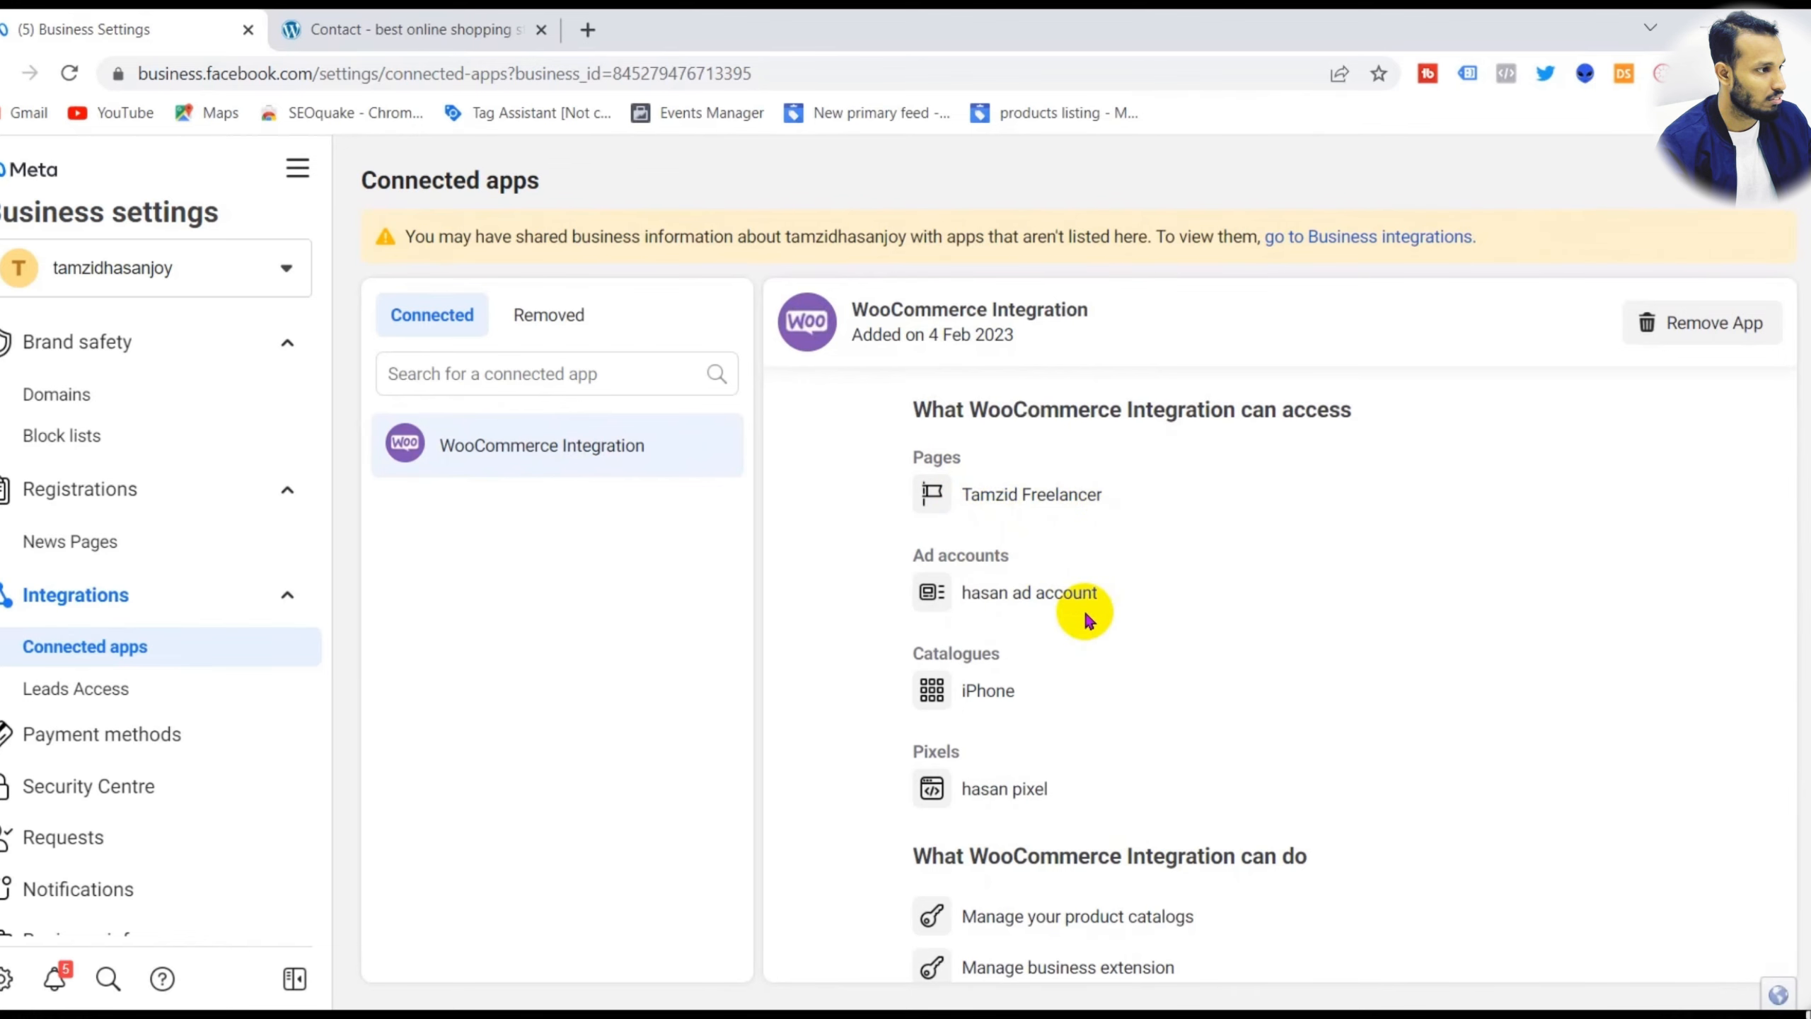
scroll(1084, 608, down, 2)
scroll(985, 605, down, 2)
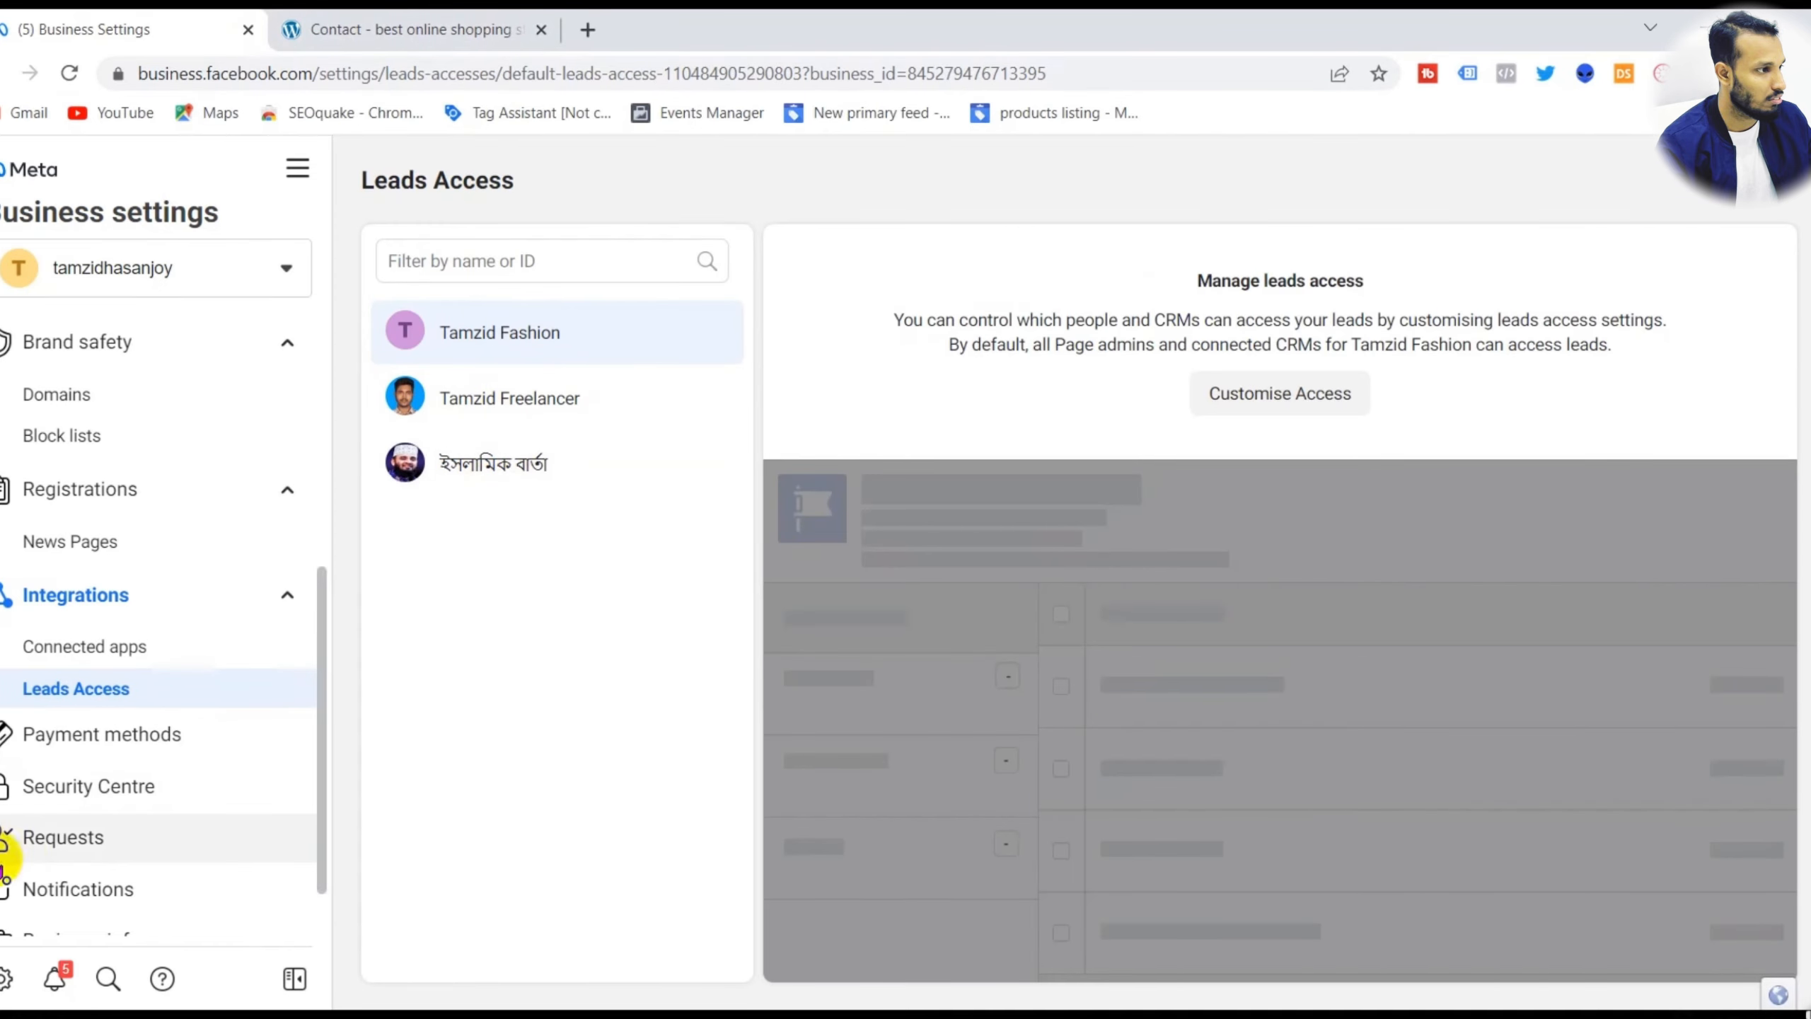
click(103, 746)
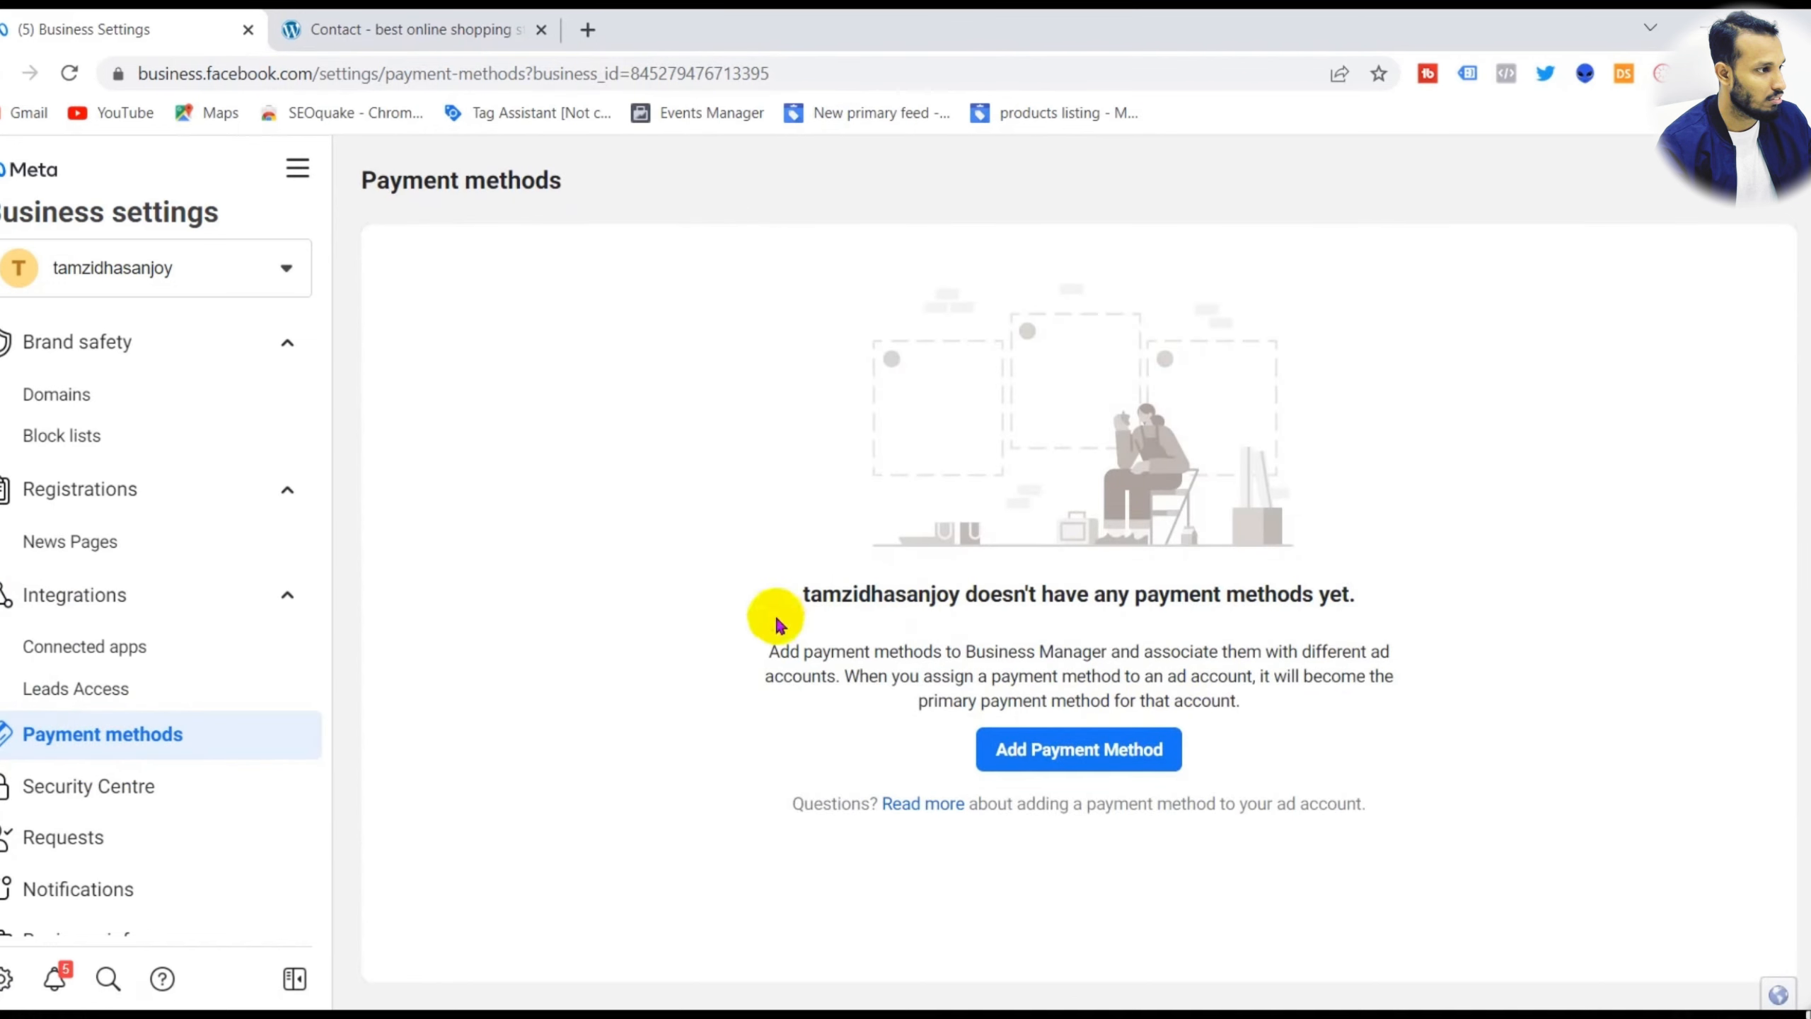
- Assign the finance editor role to yourself and view the payment method form up to the card details, closing it without adding a card
click(1110, 765)
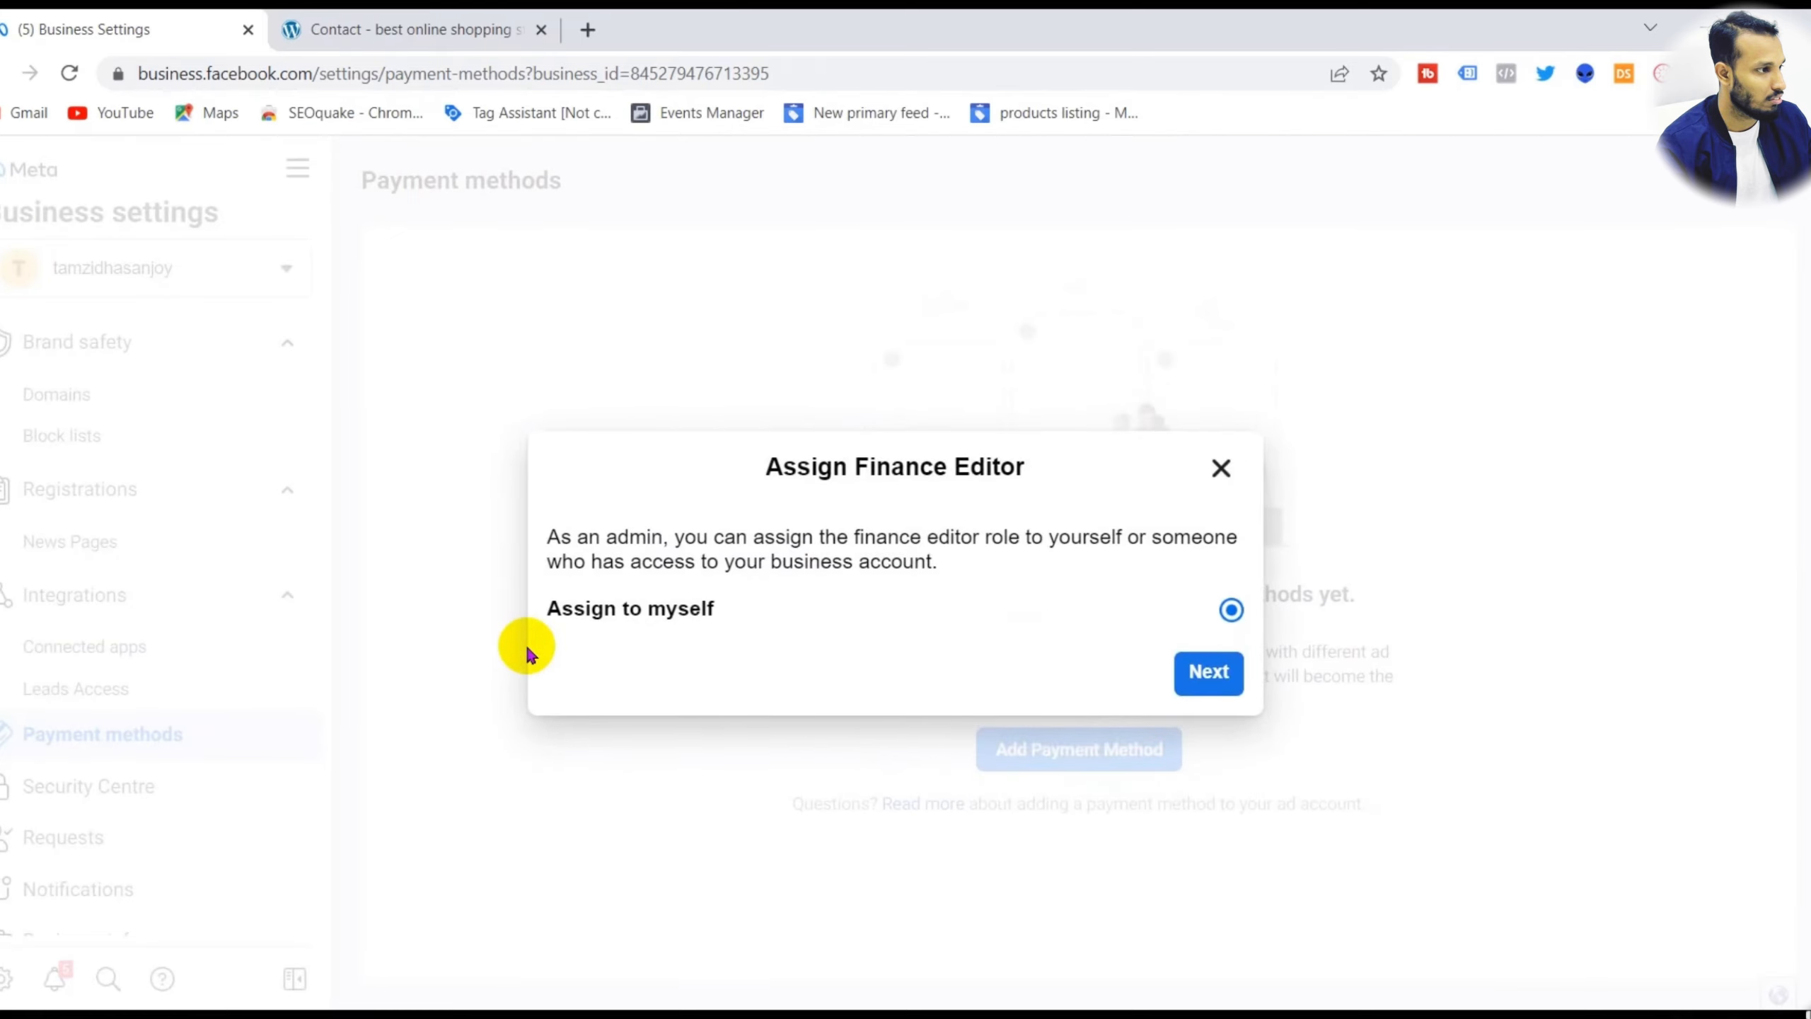
click(1206, 676)
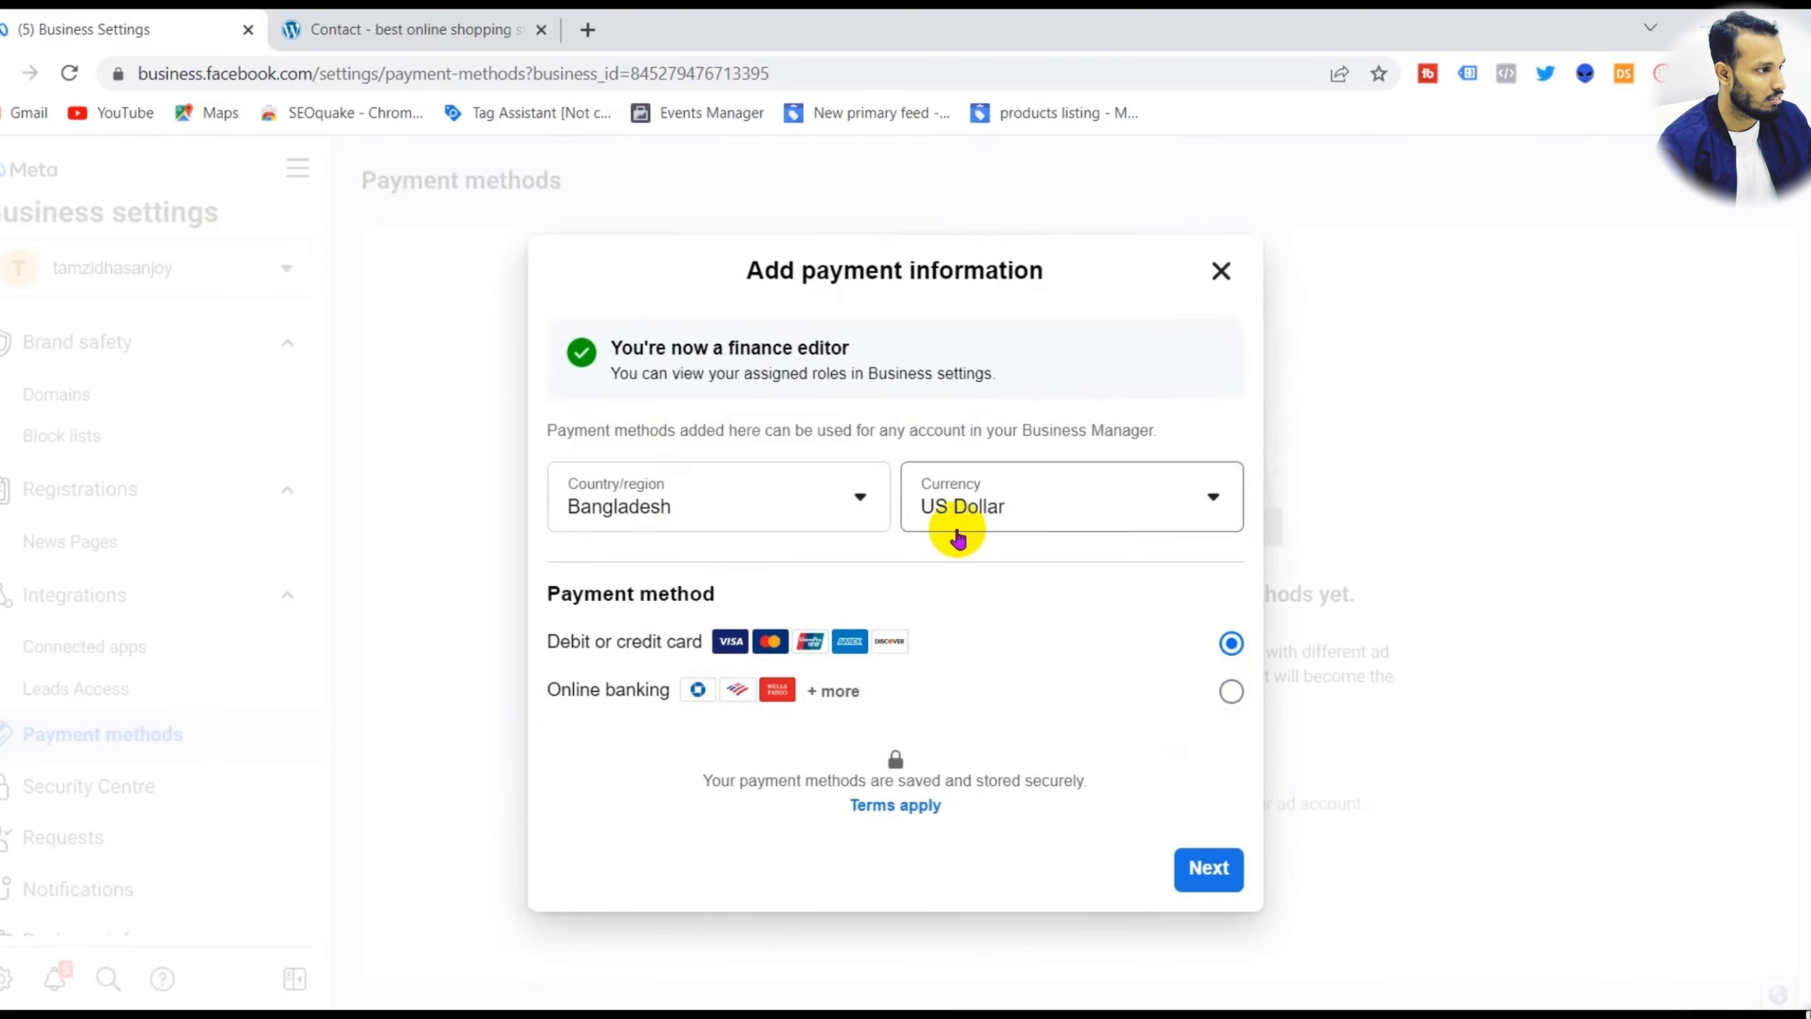
click(739, 506)
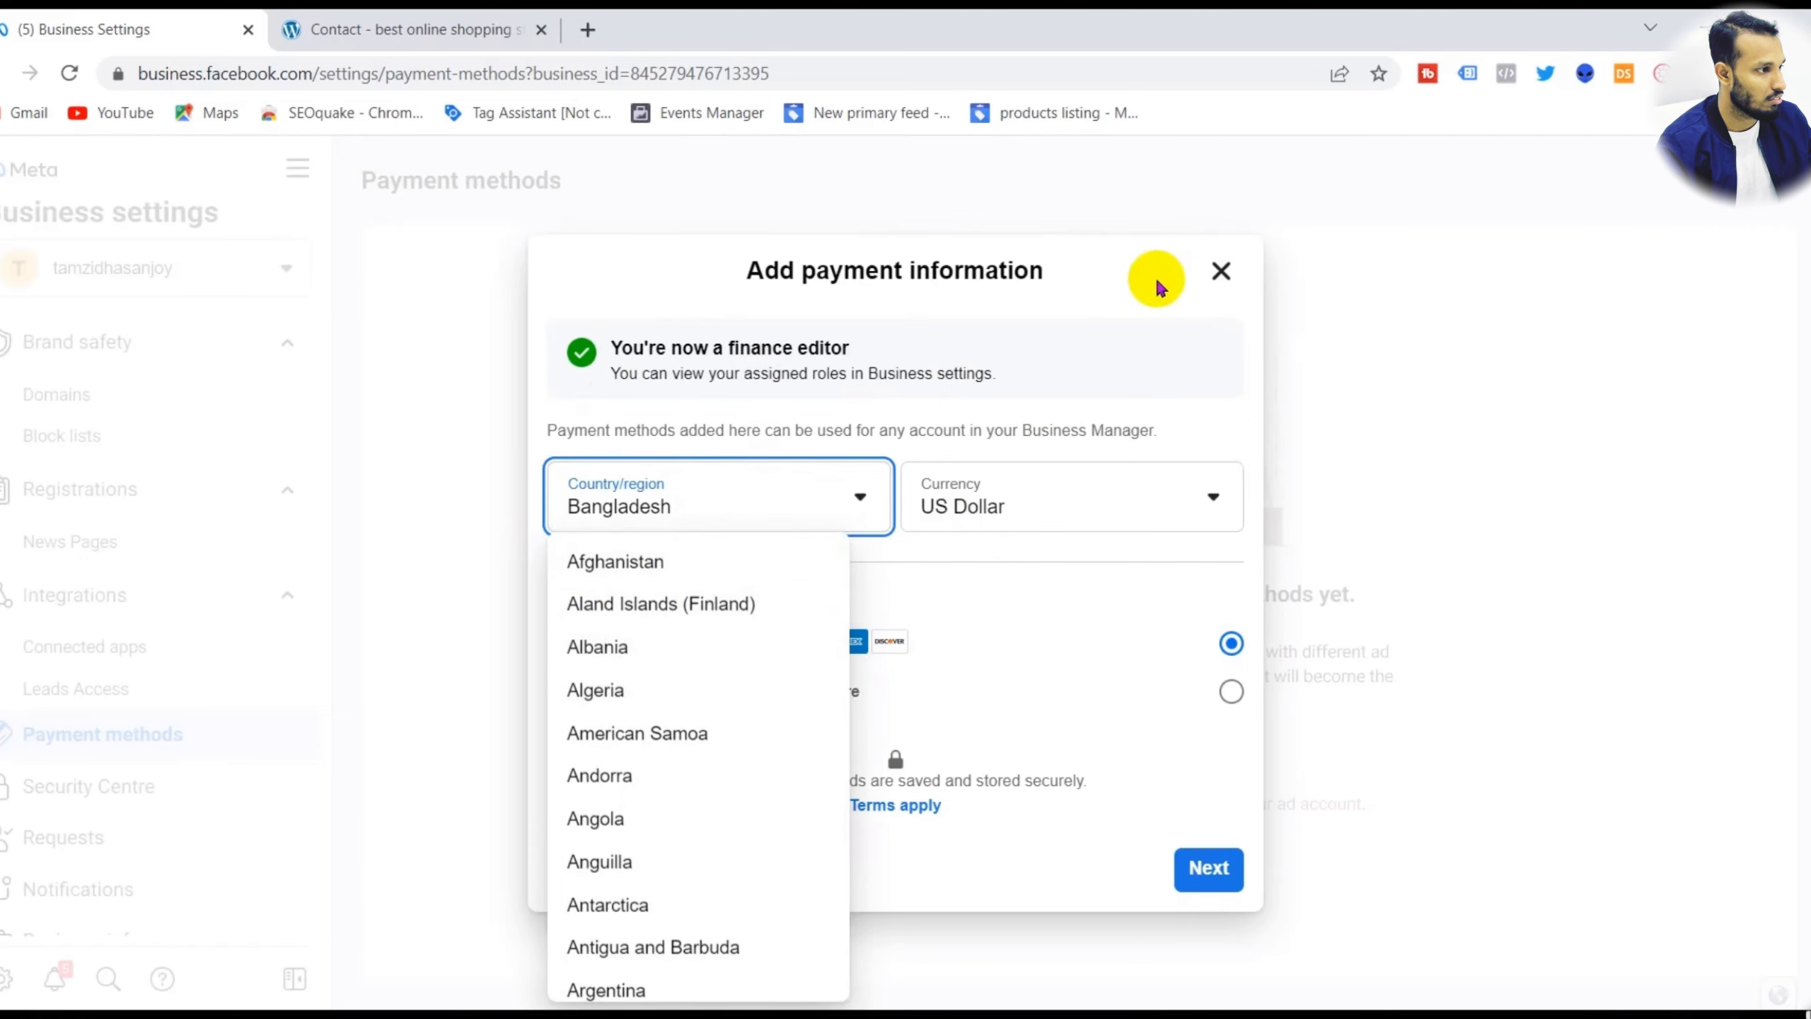
click(1132, 277)
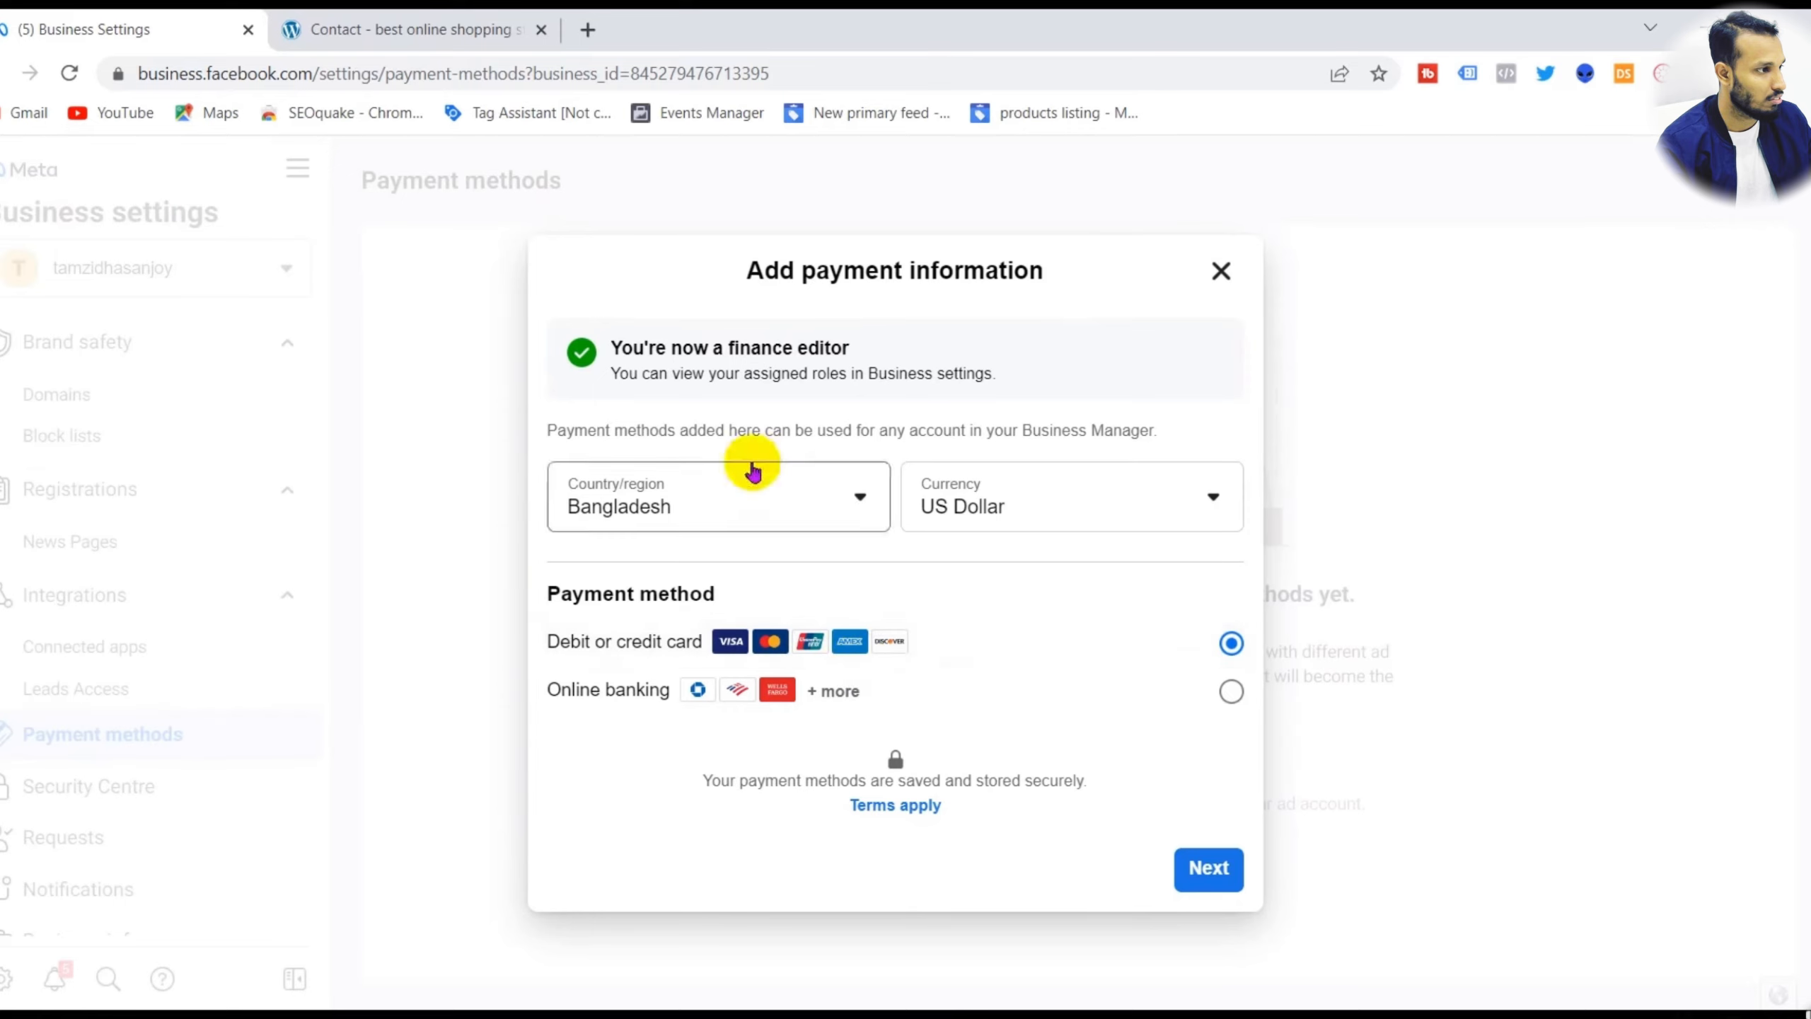
click(1212, 869)
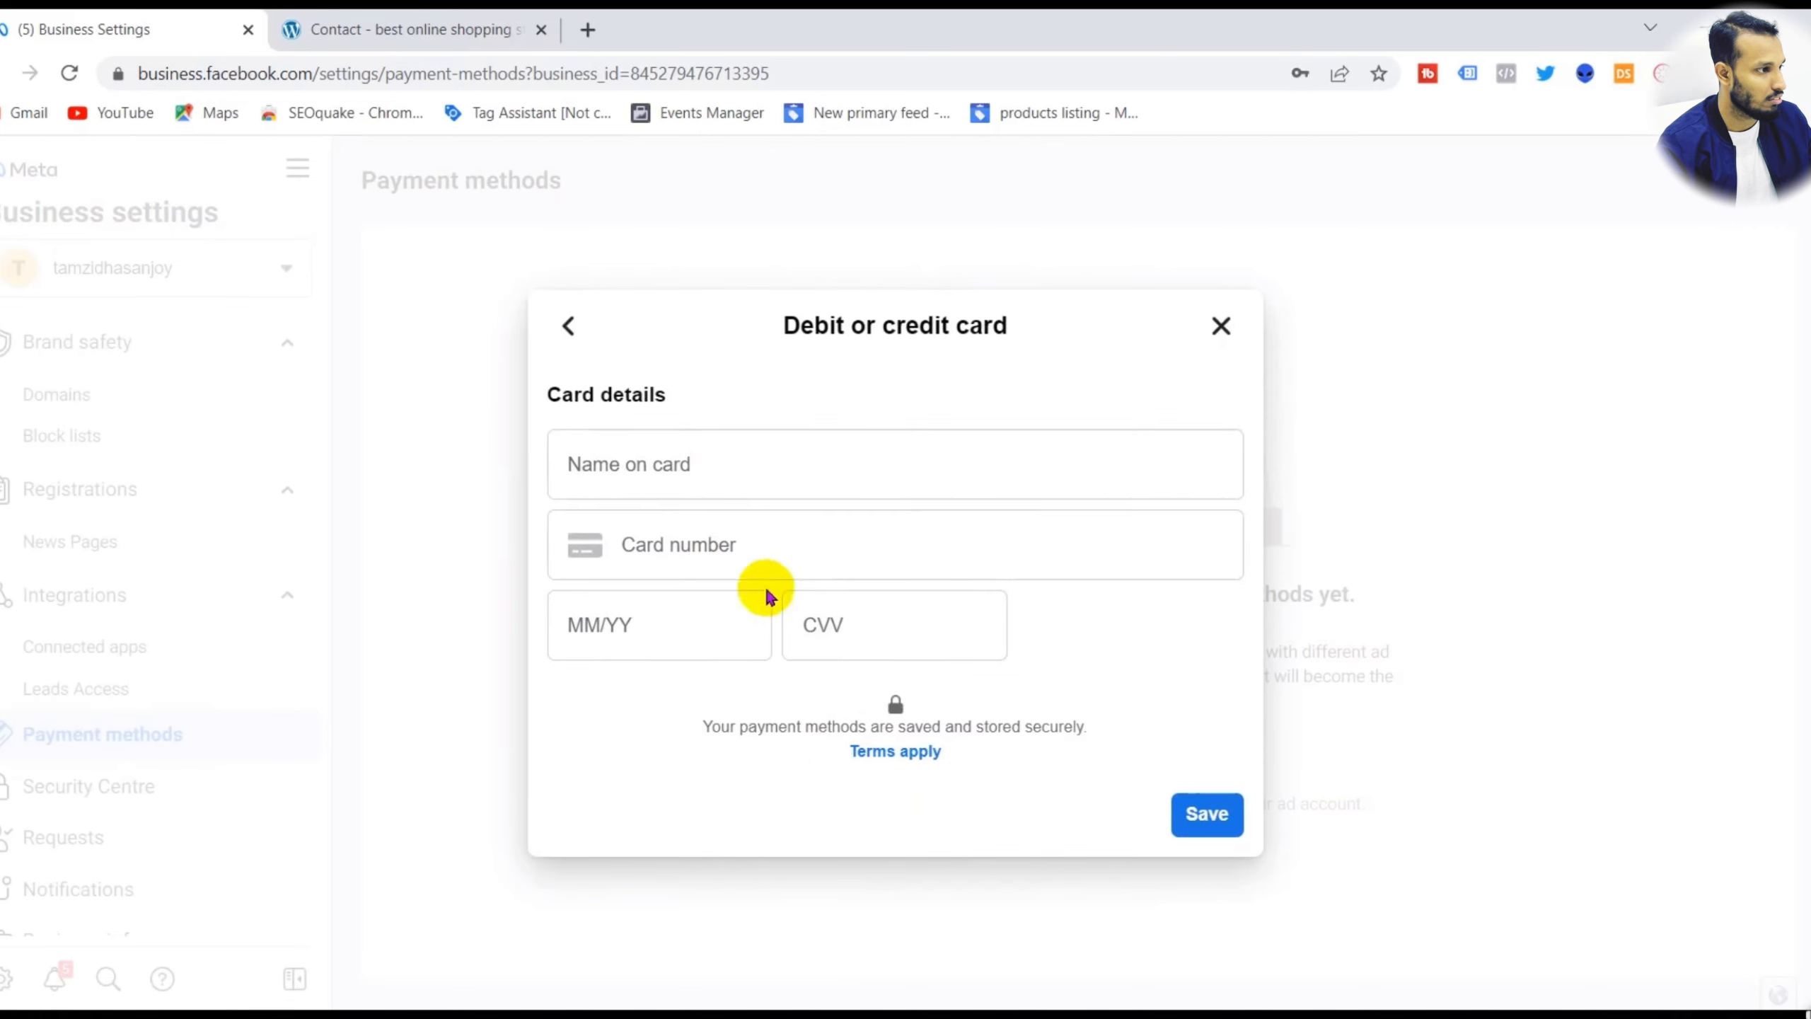
click(1221, 330)
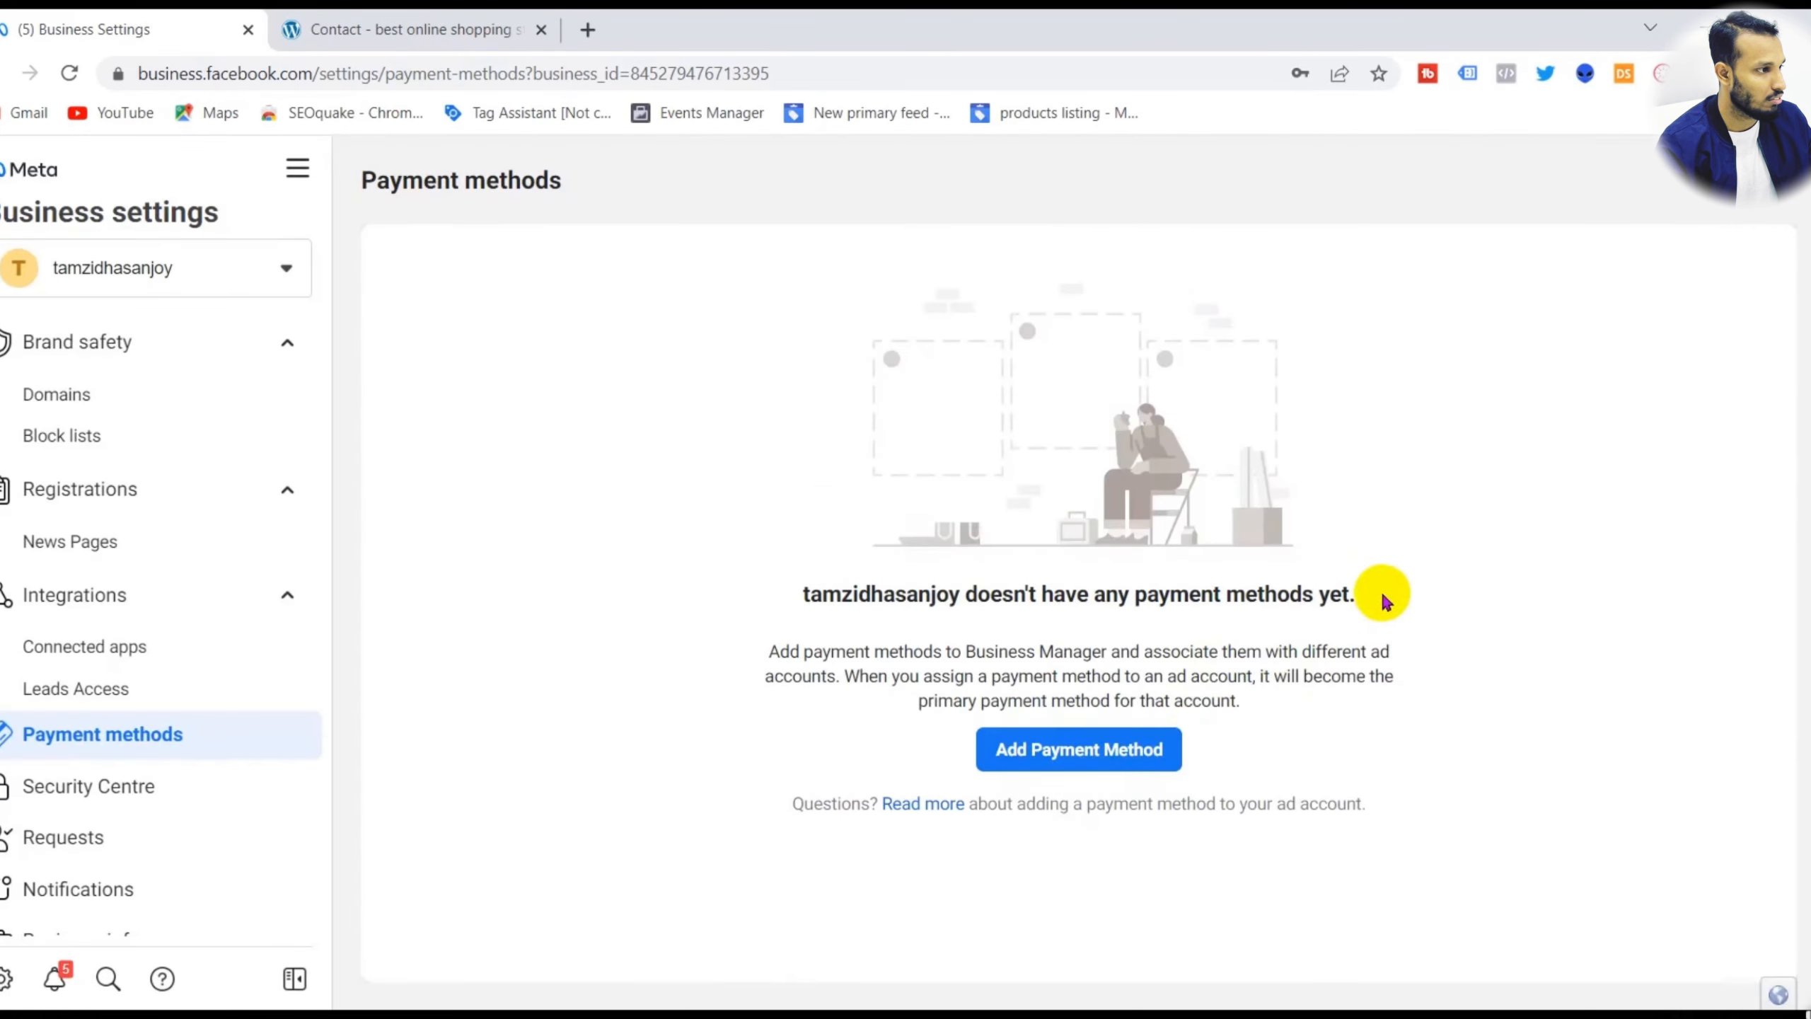
- Check the two-factor authentication requirement options in the Security Centre, keeping No one selected
click(107, 785)
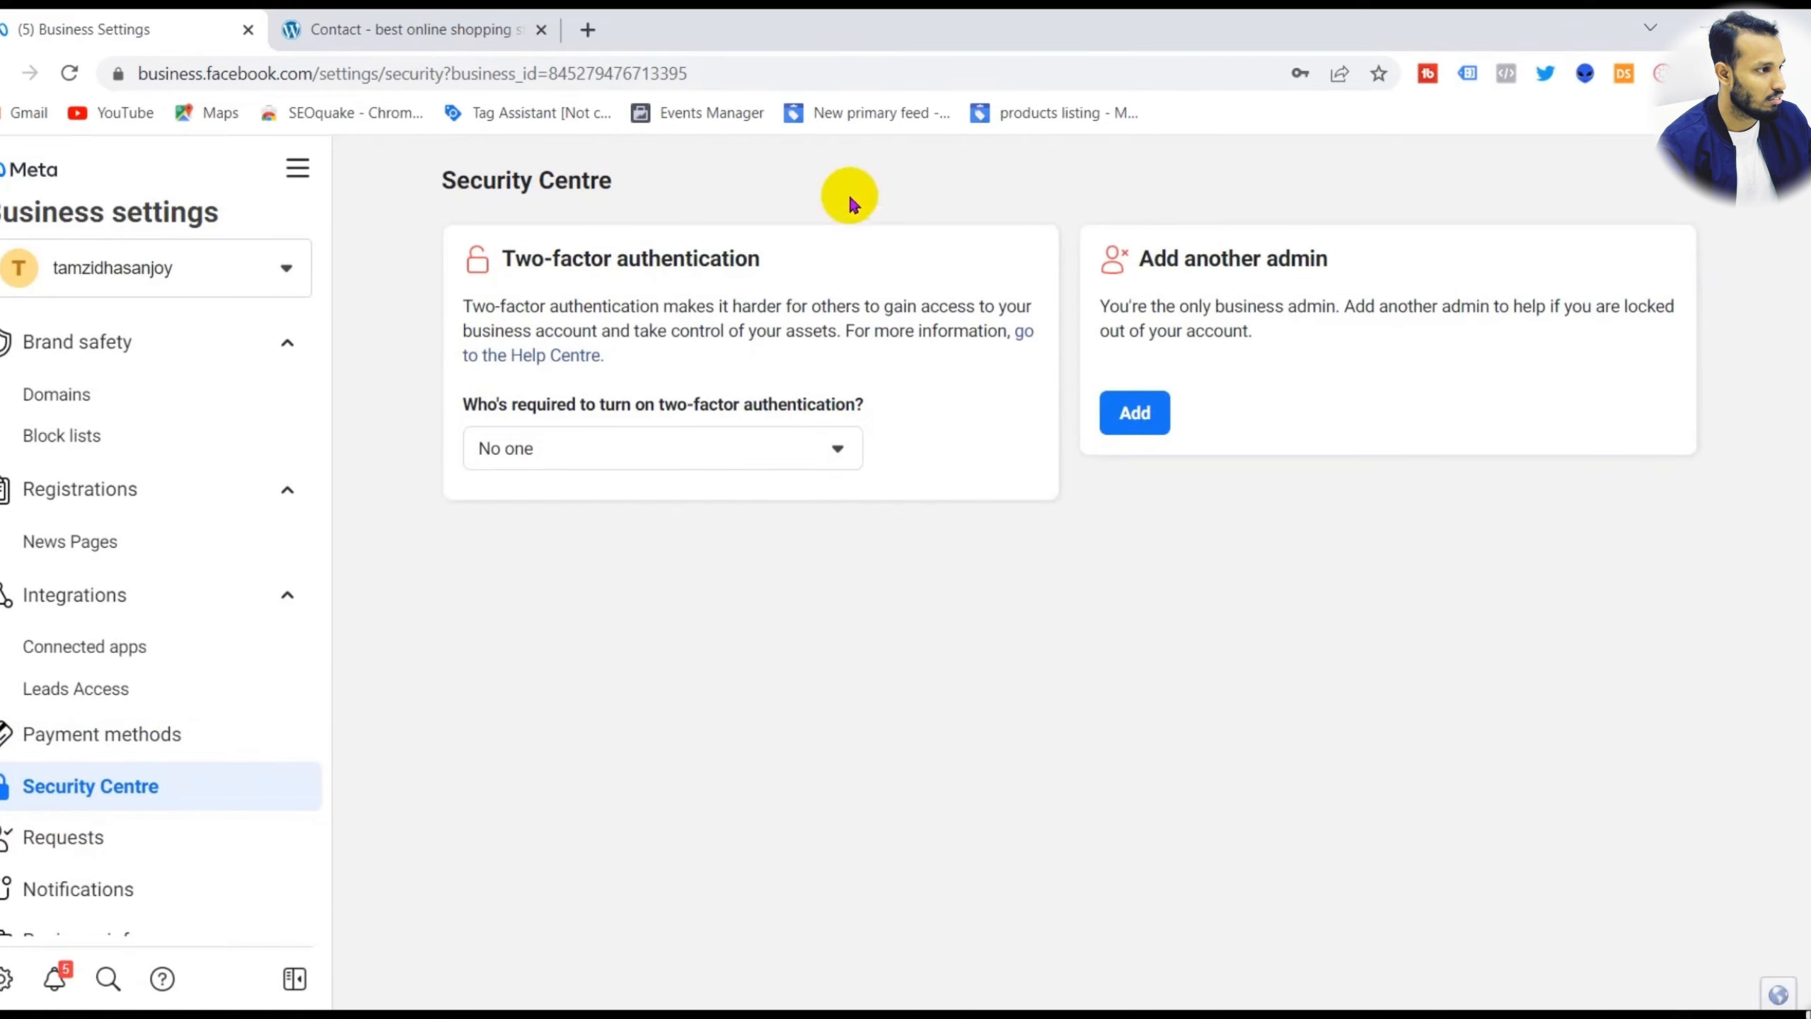
click(732, 451)
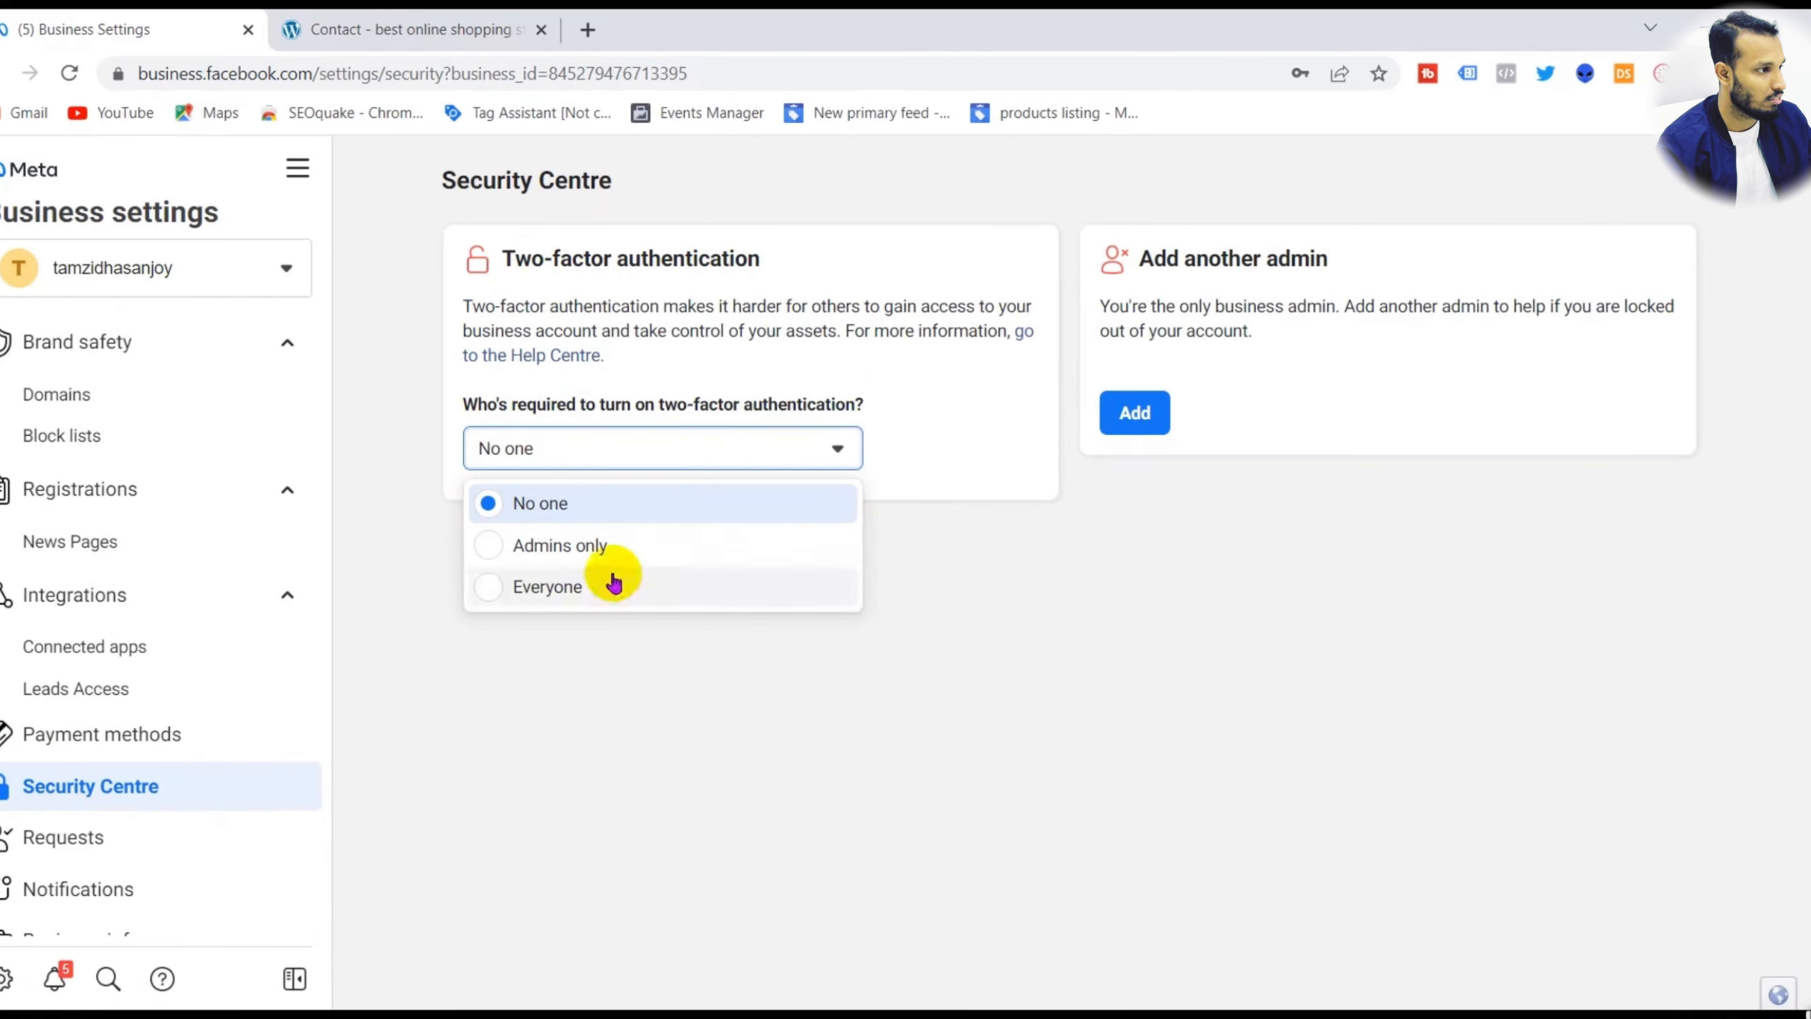
click(634, 500)
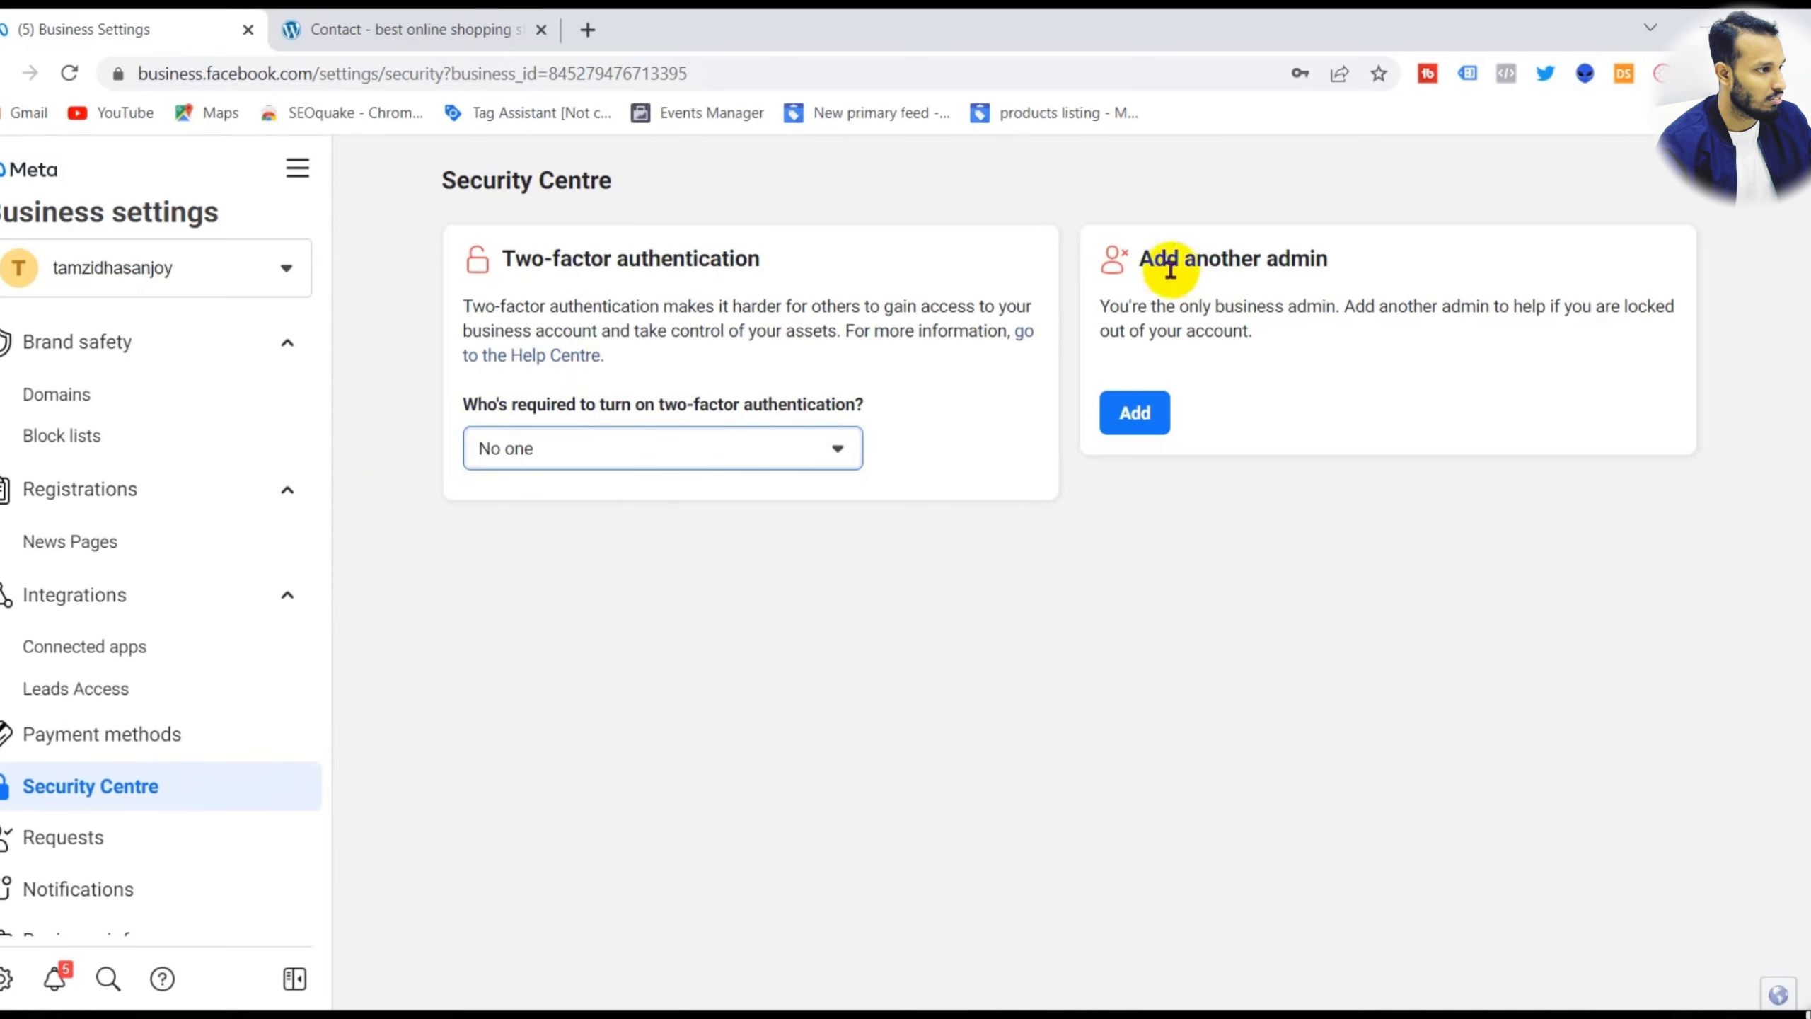
- View the invitation form for adding another admin and close it without inviting anyone
drag(1125, 259, 1334, 259)
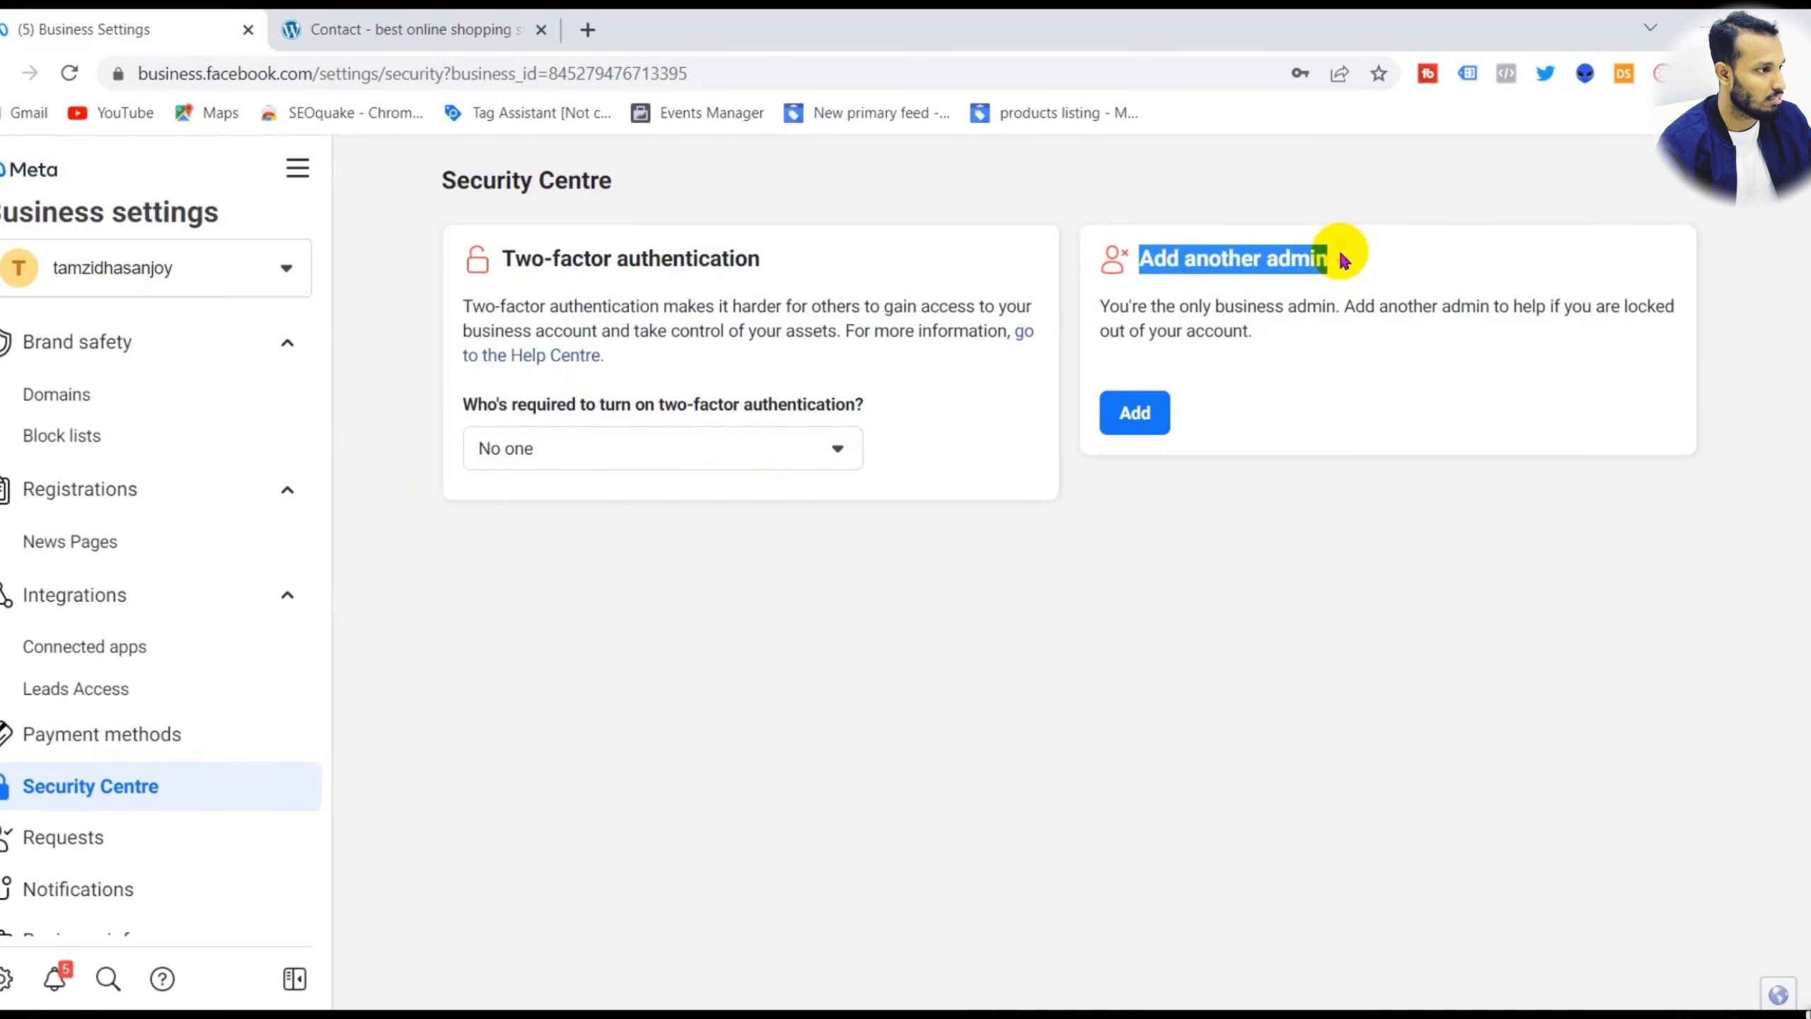
click(1141, 411)
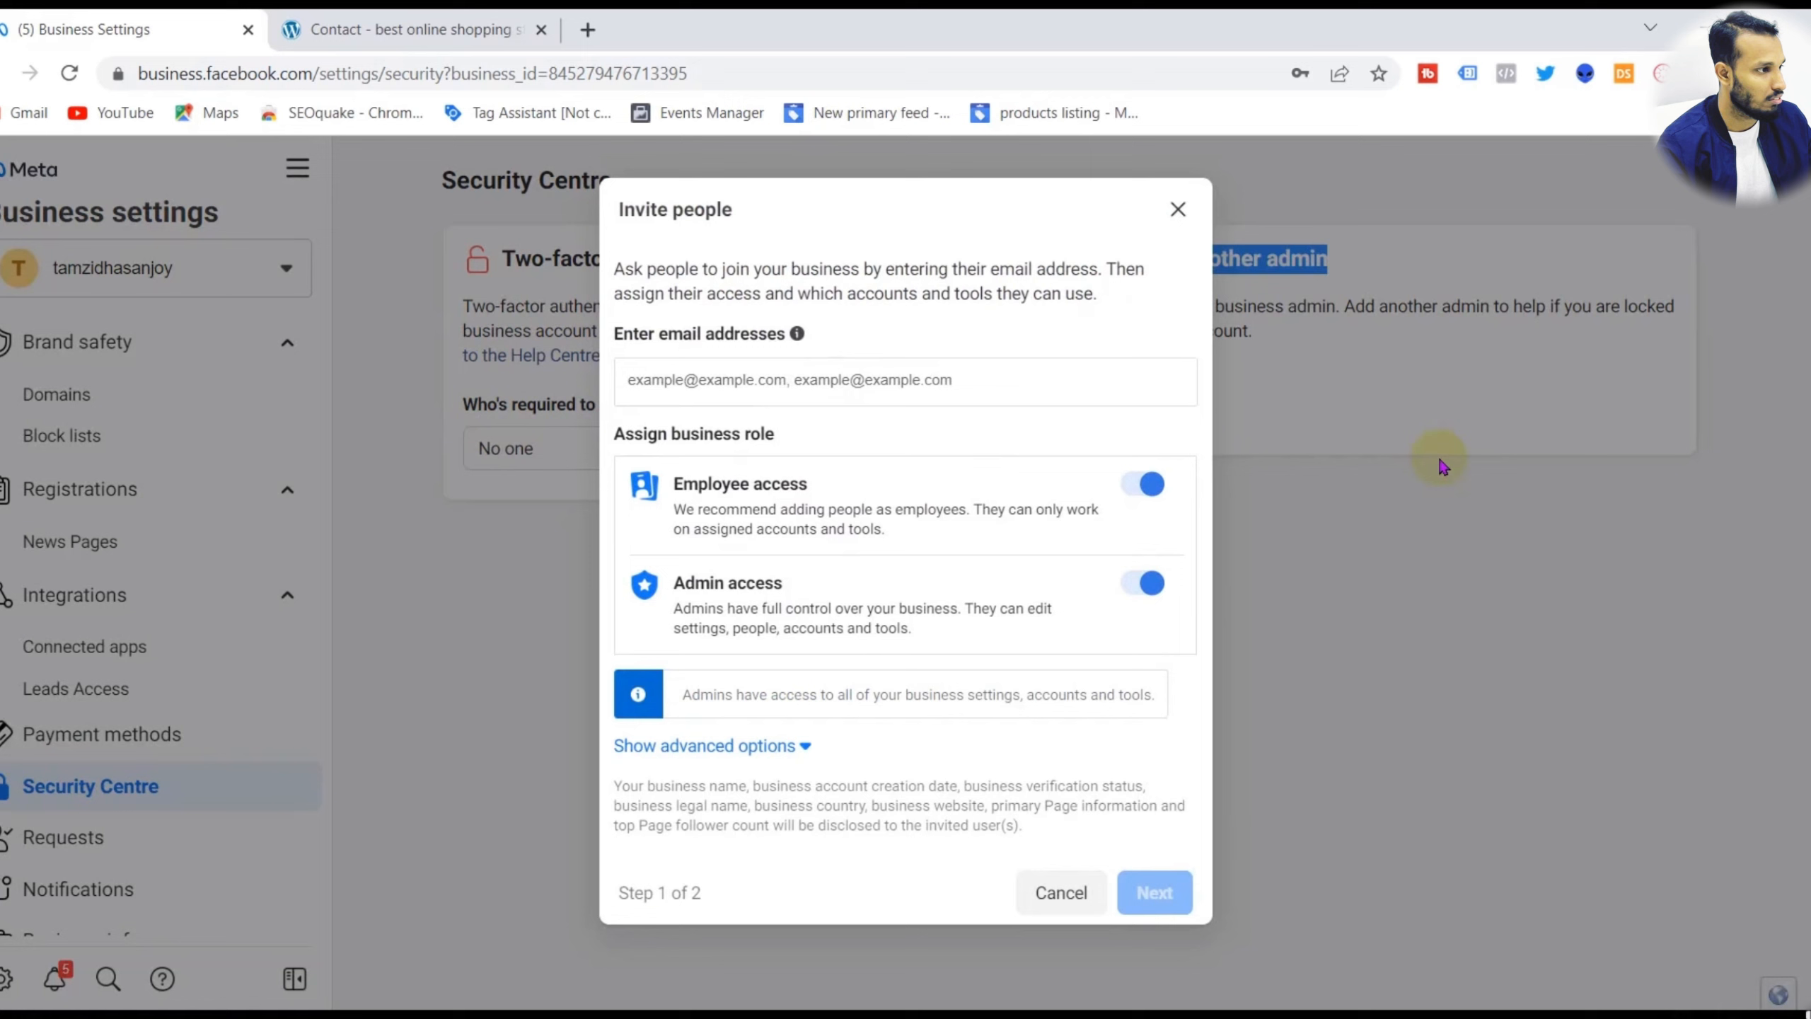
click(797, 372)
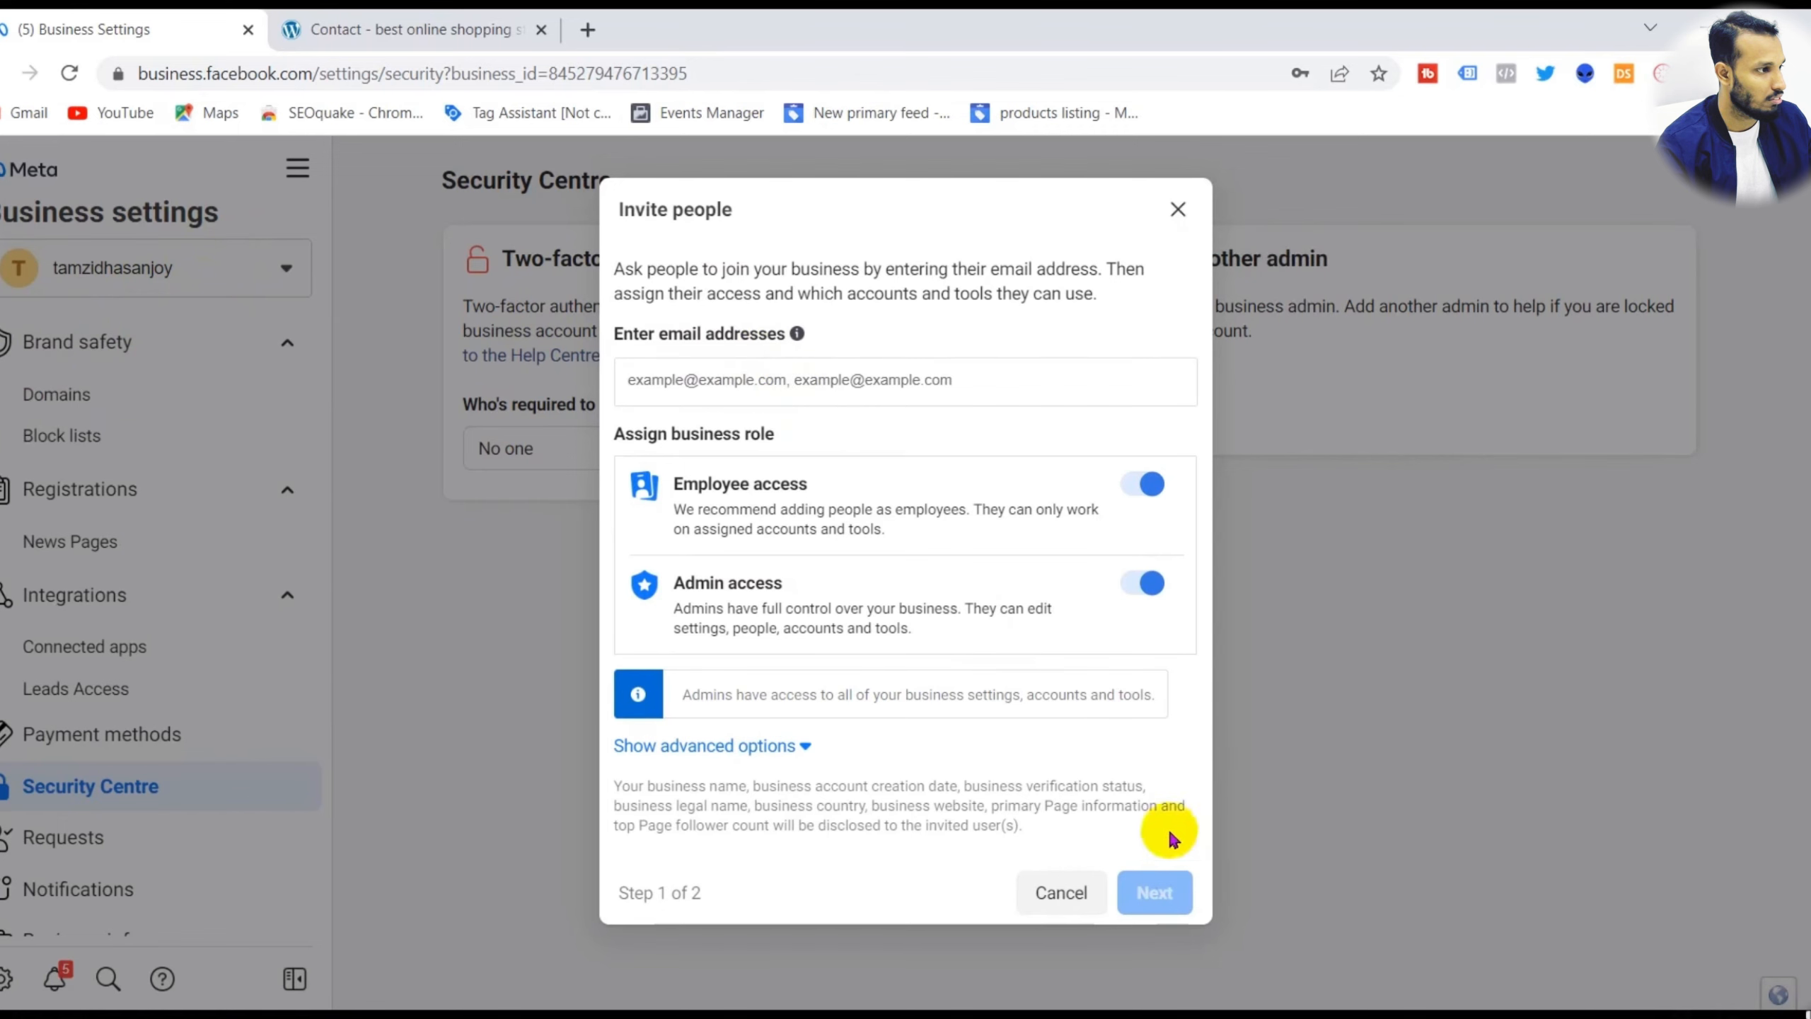
click(1176, 208)
- Review the received requests, sent requests and invitations in the Requests section
scroll(72, 742, down, 1)
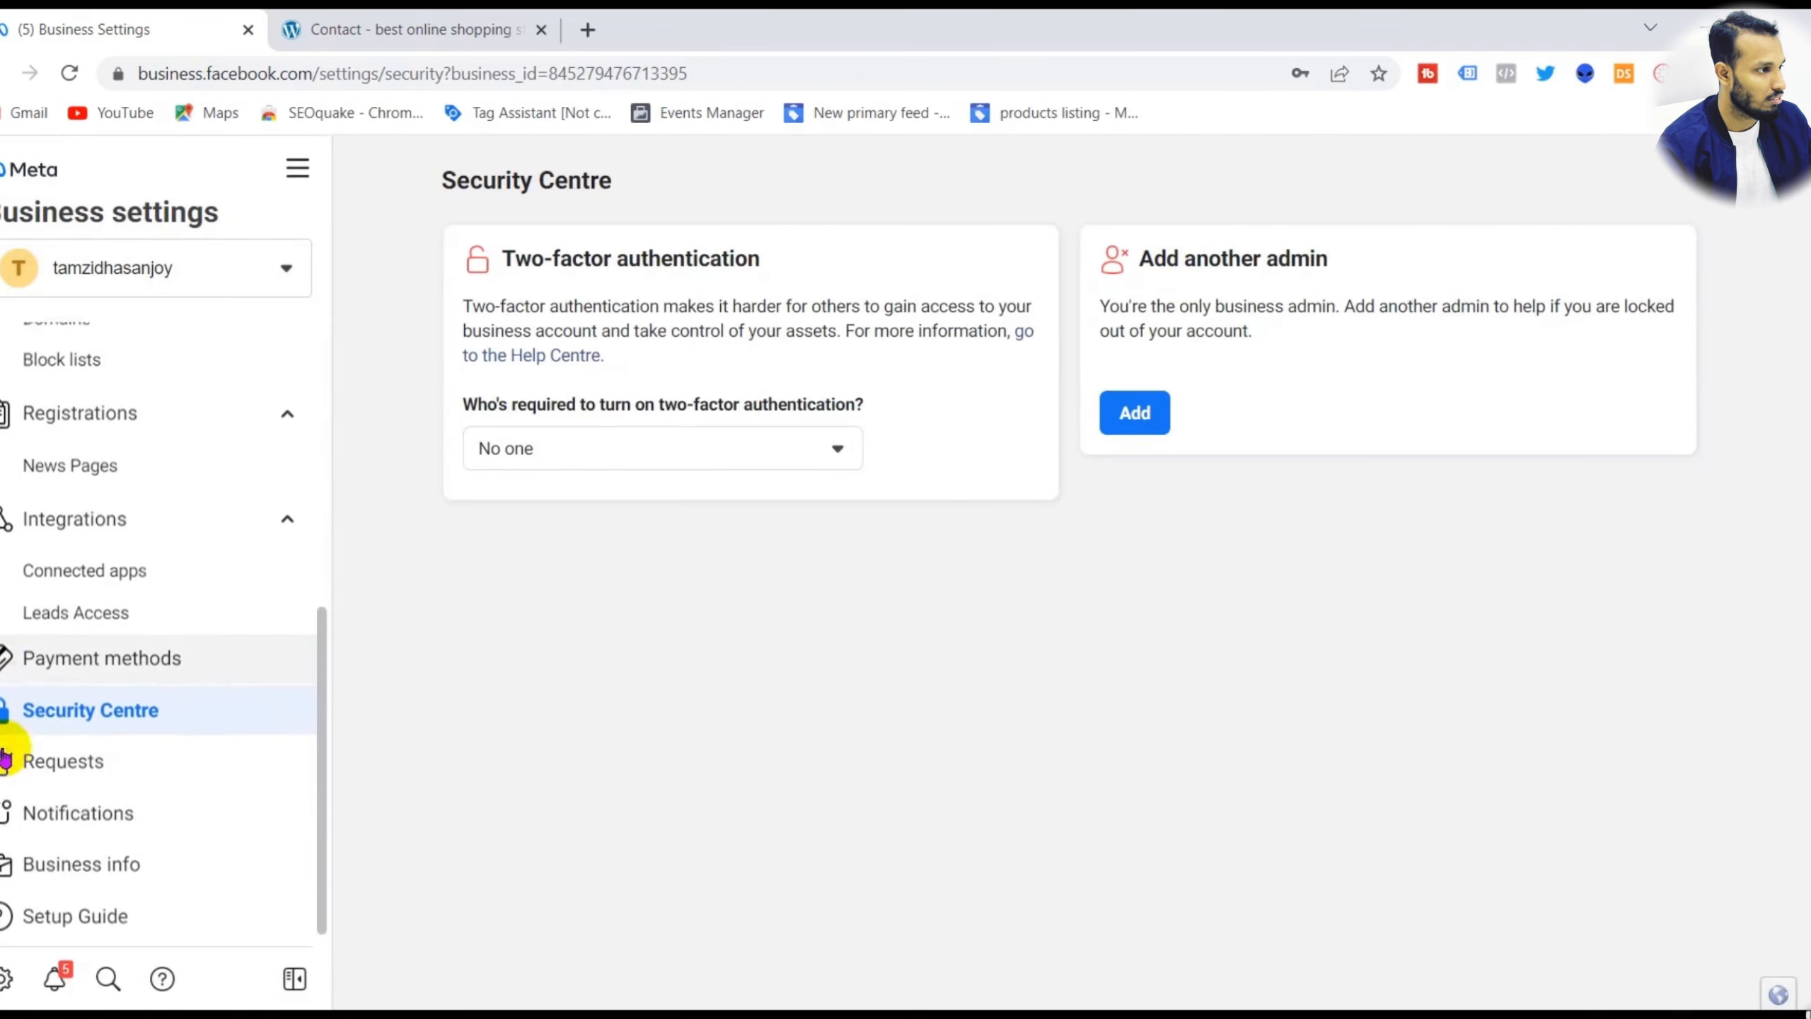
click(28, 759)
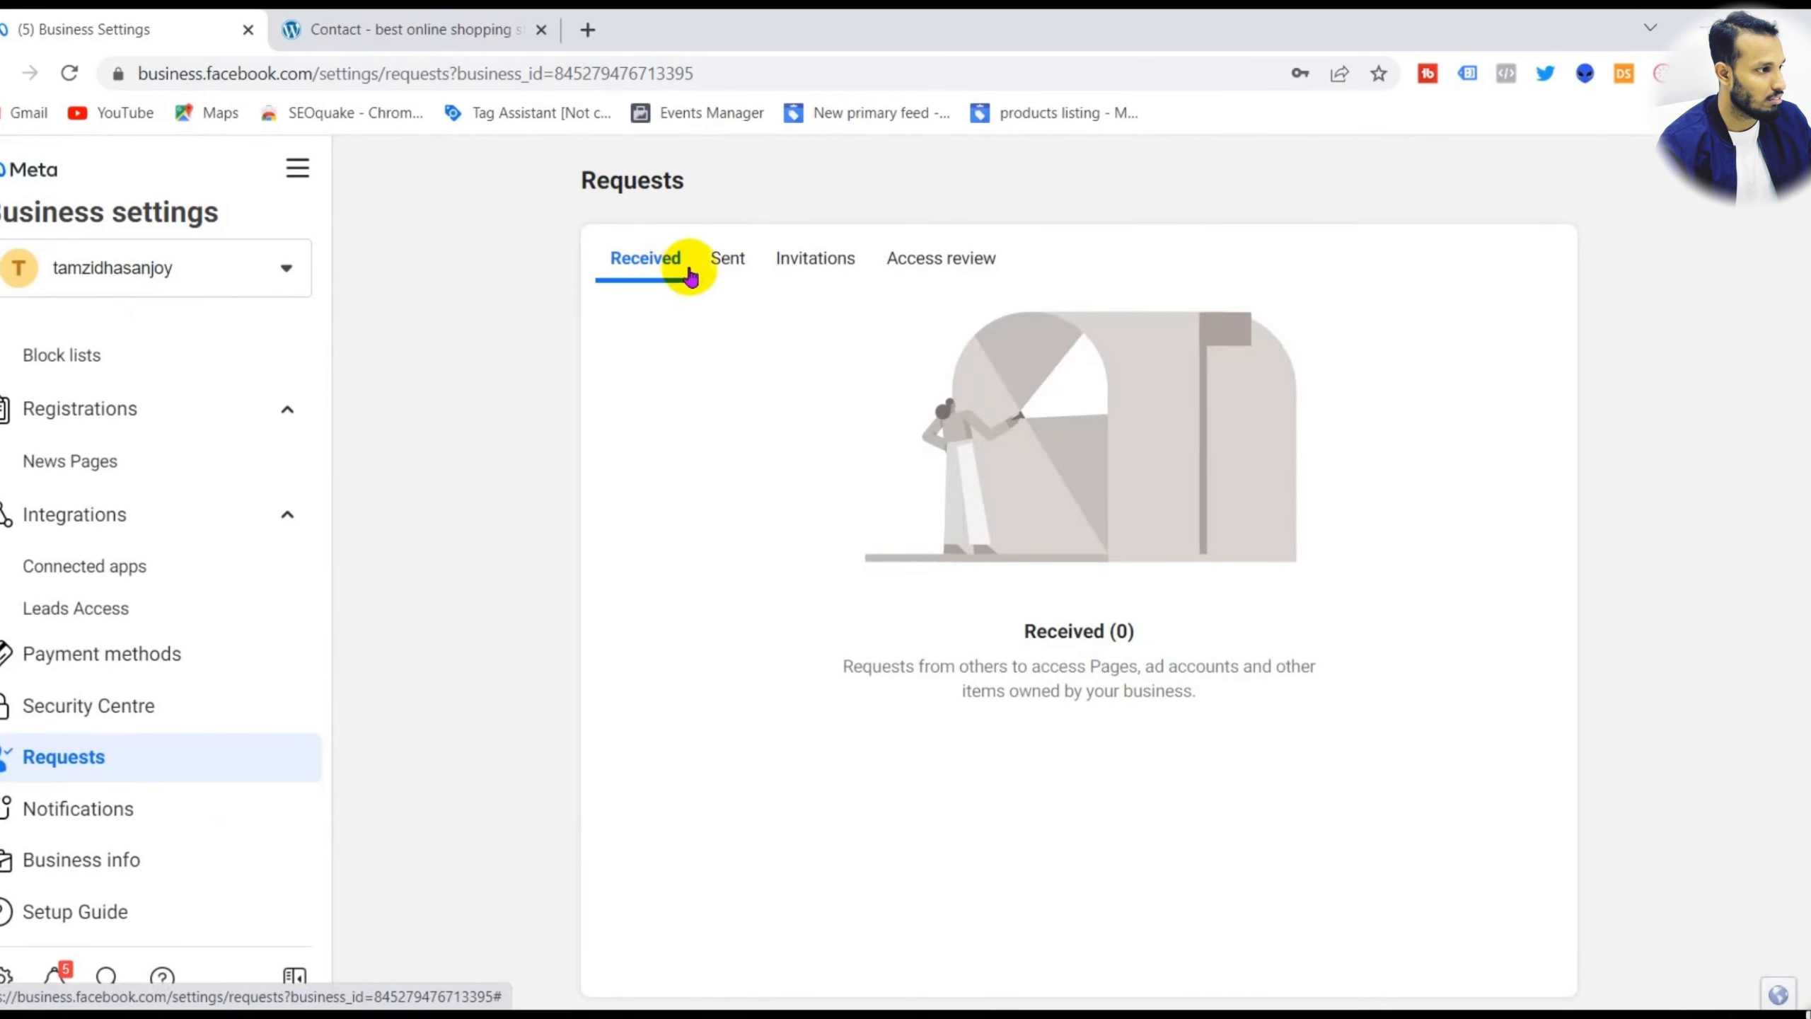
click(737, 265)
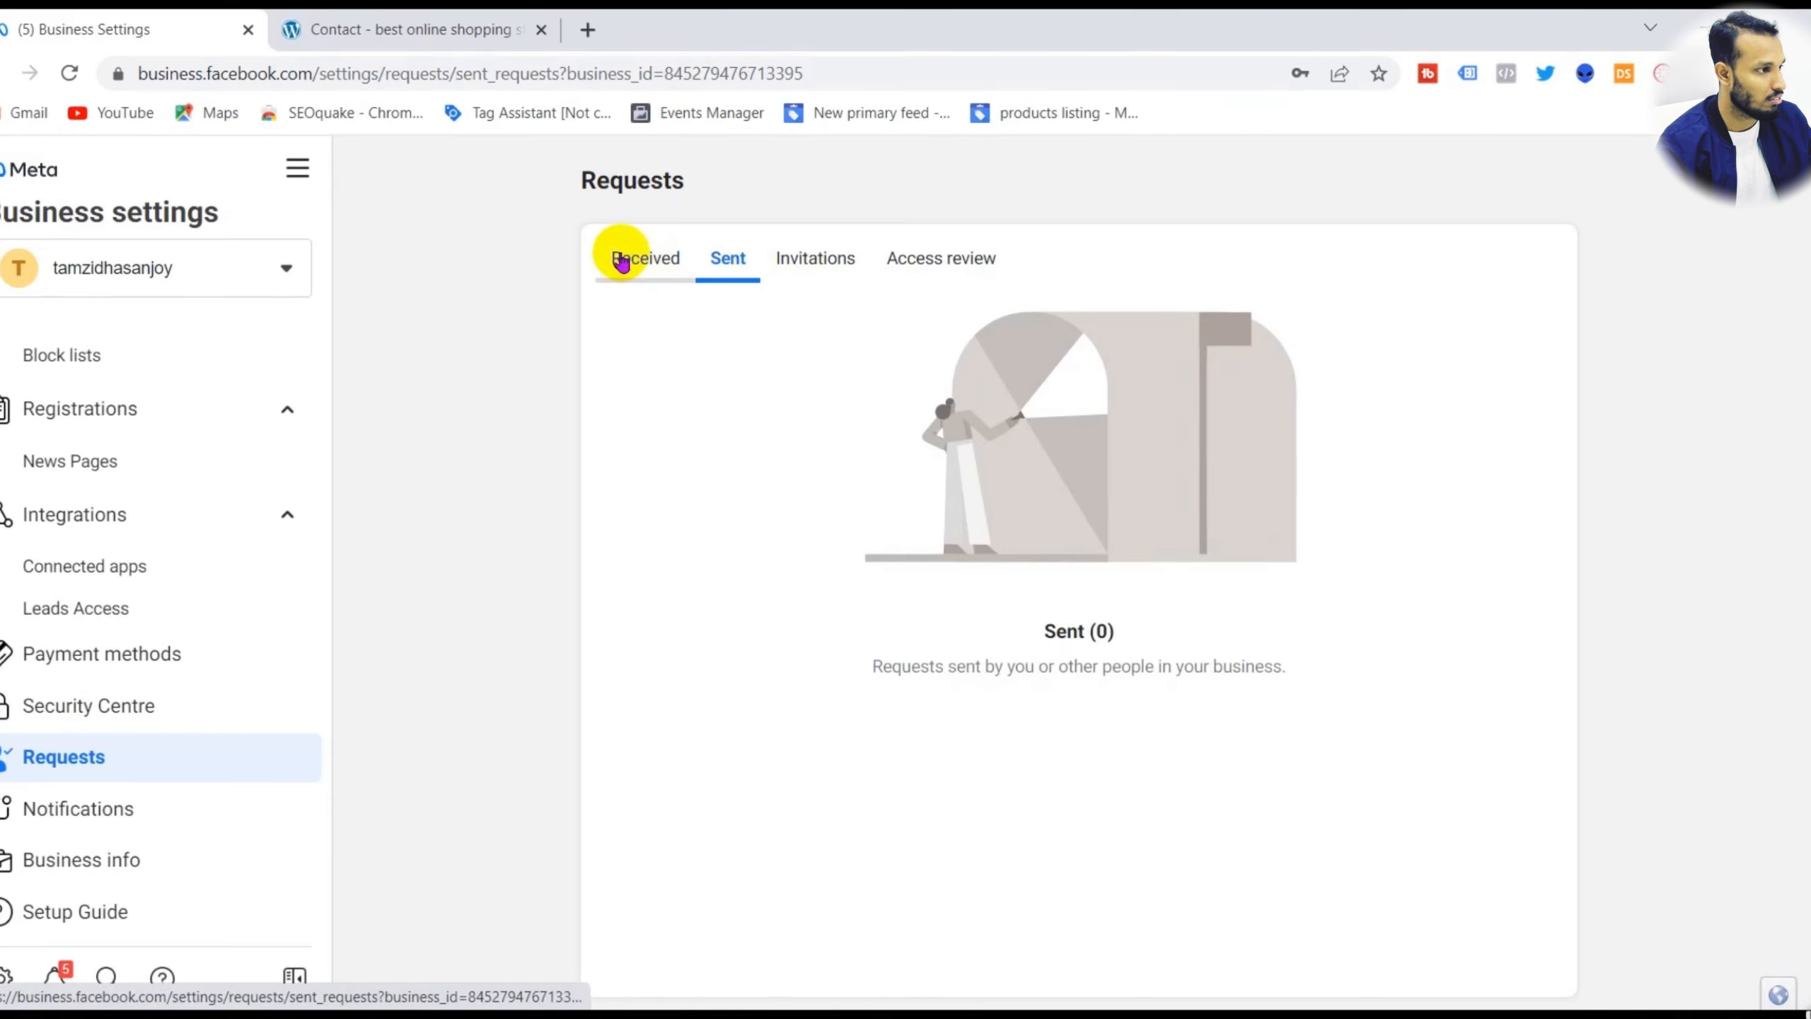
click(647, 257)
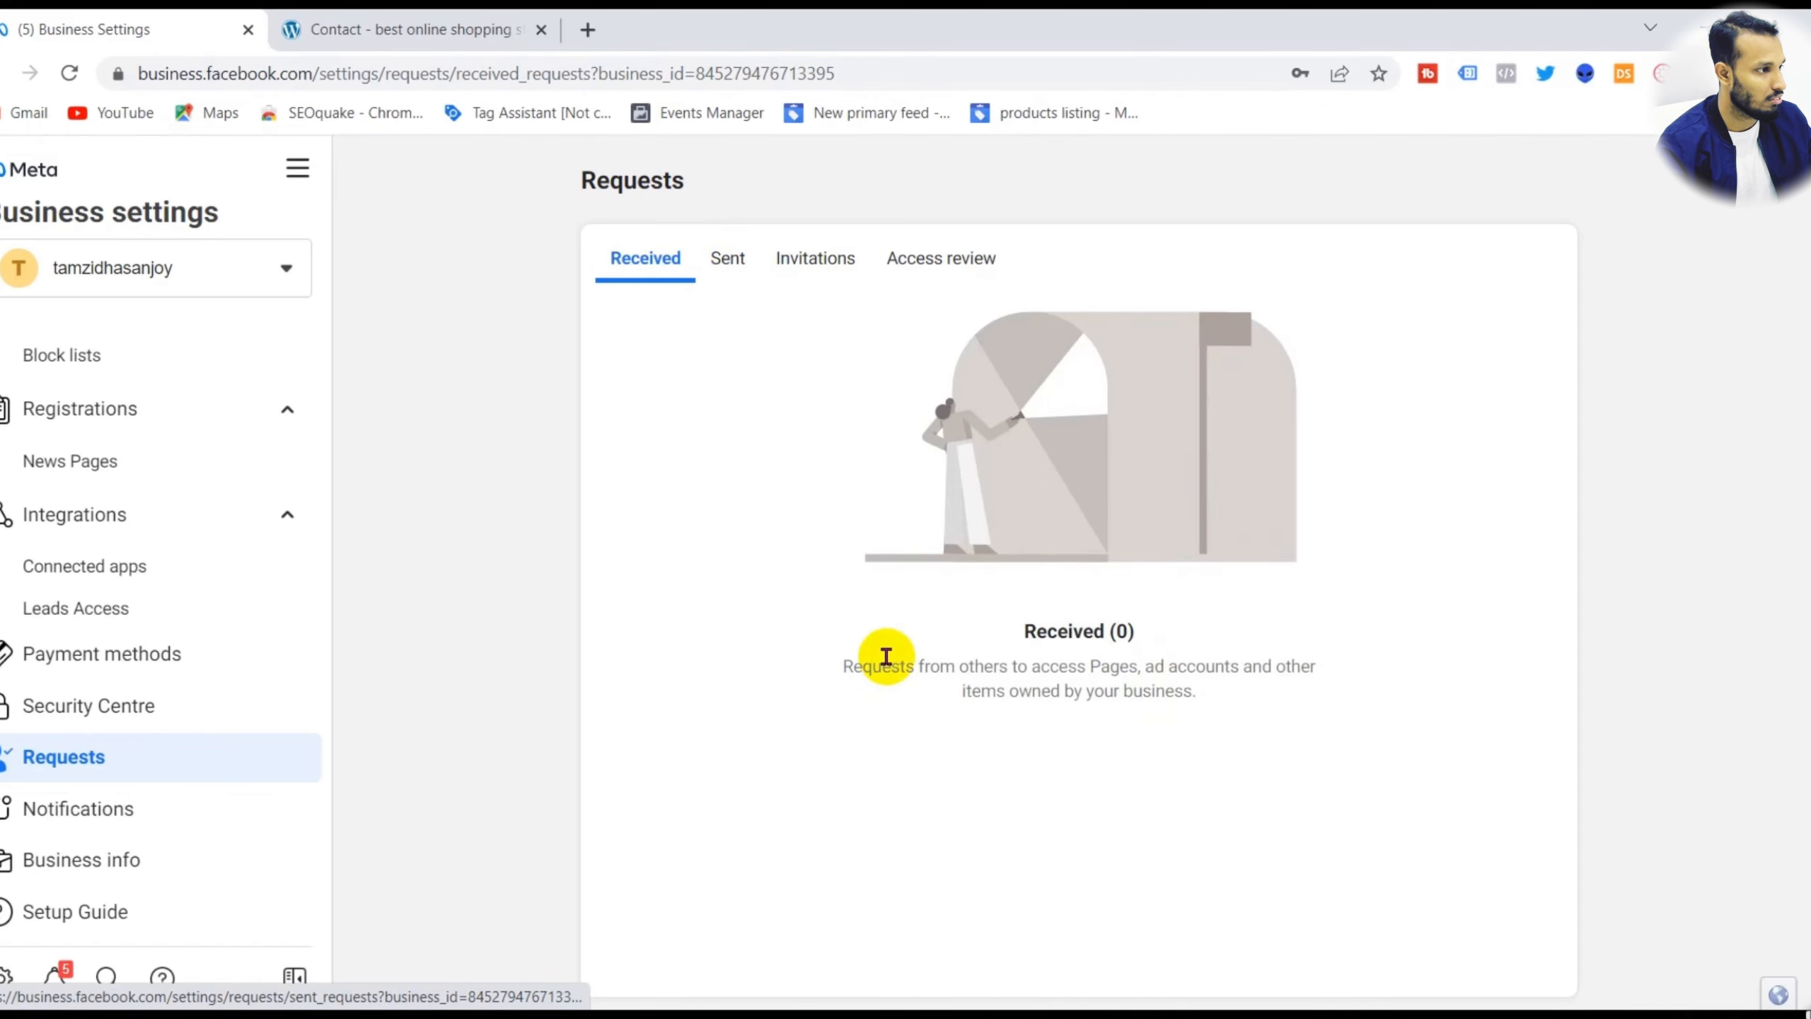
click(813, 261)
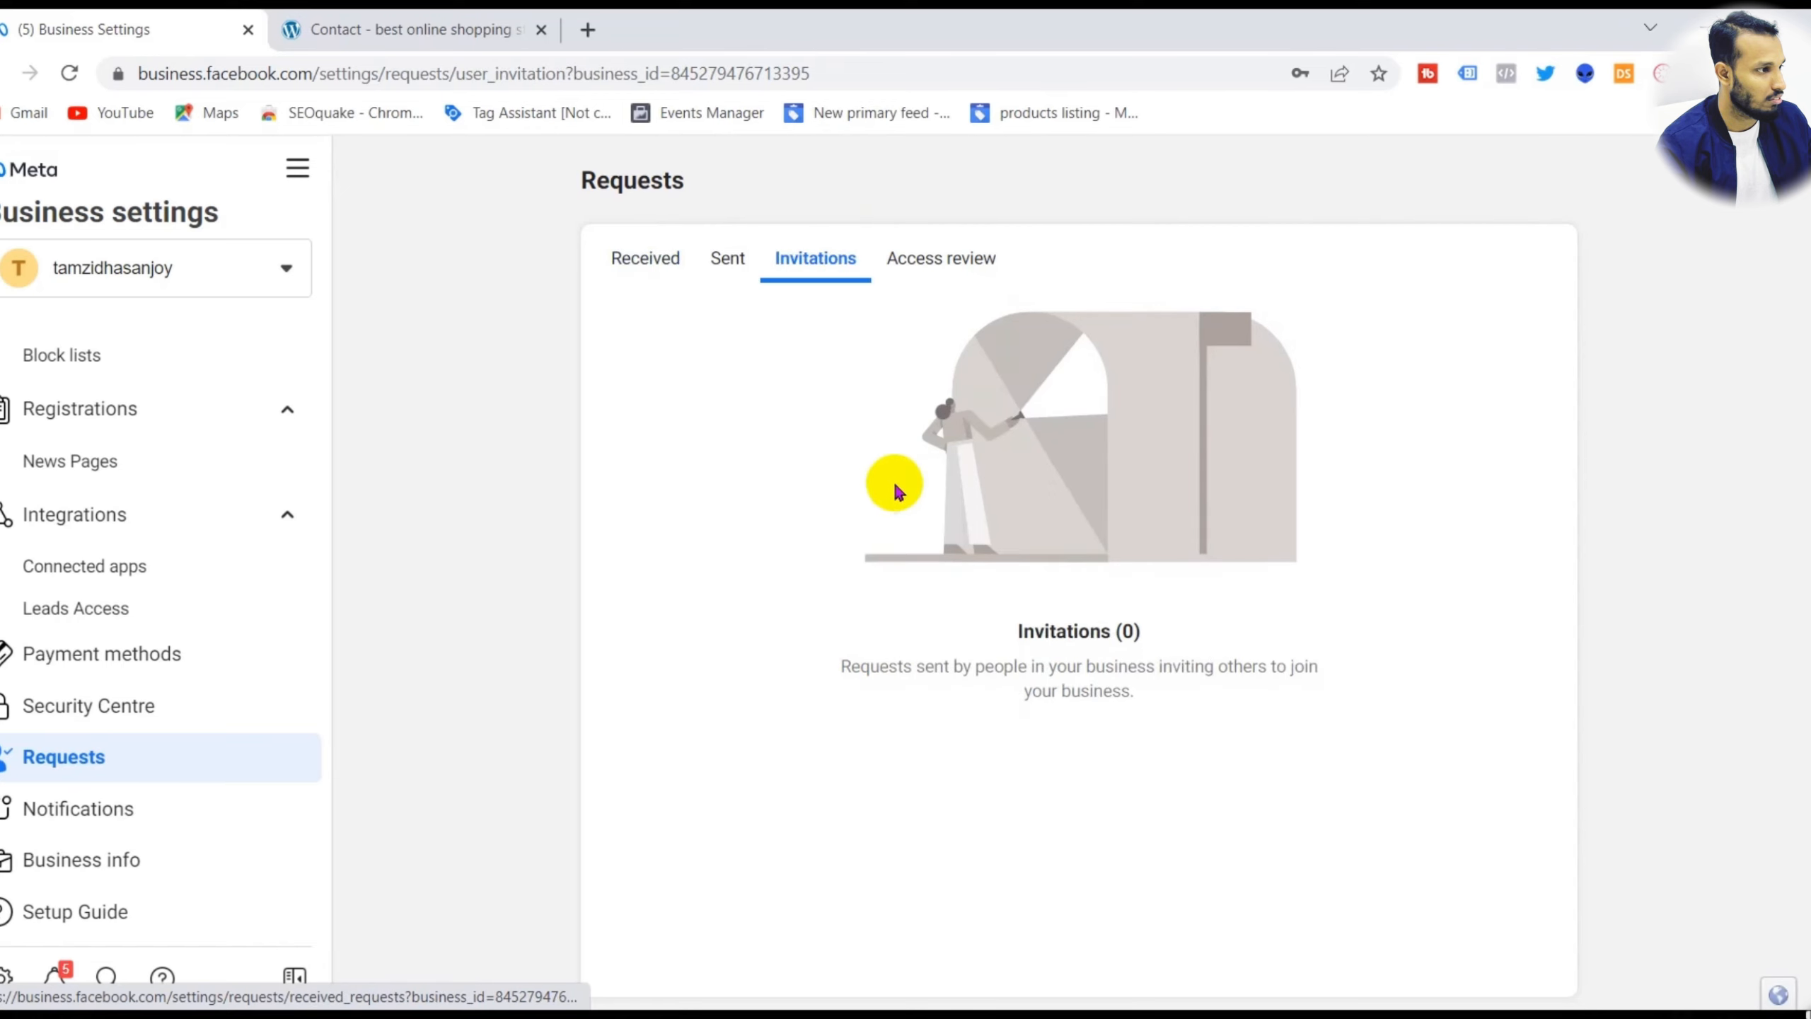
click(734, 270)
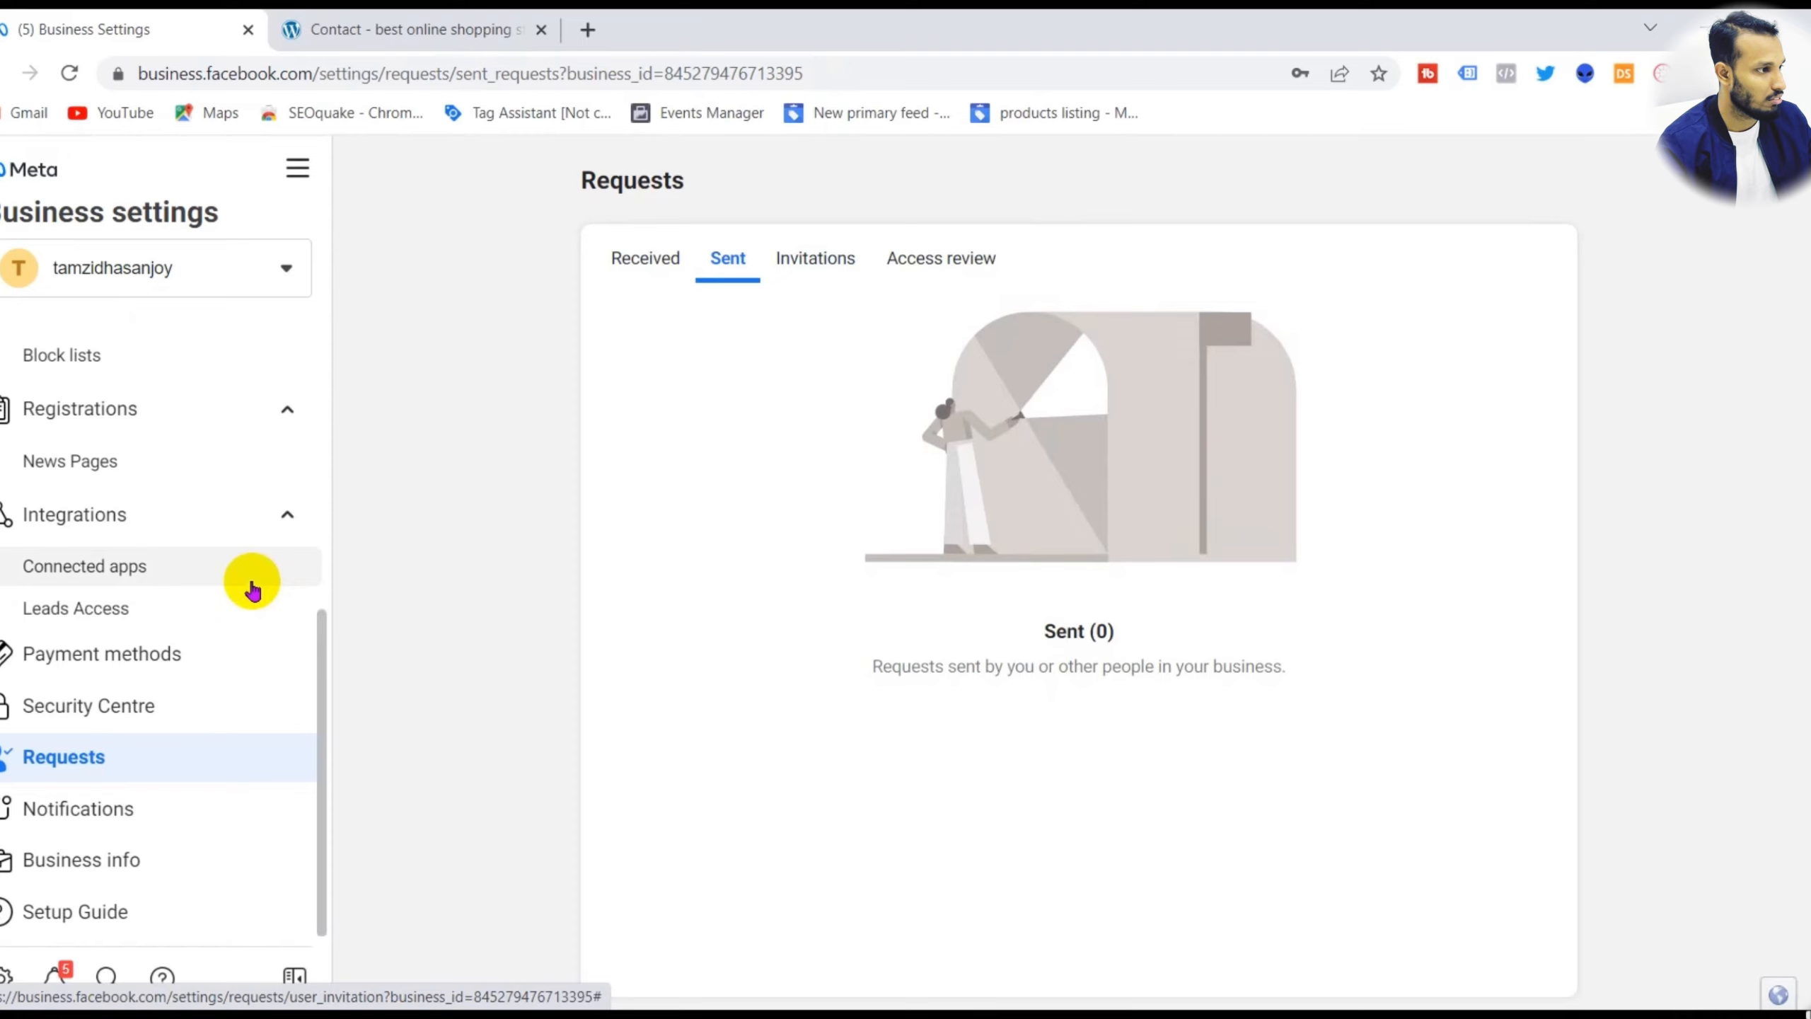
- Turn on email and Business Manager notifications for partner Programme information, and review the other notification settings
click(133, 813)
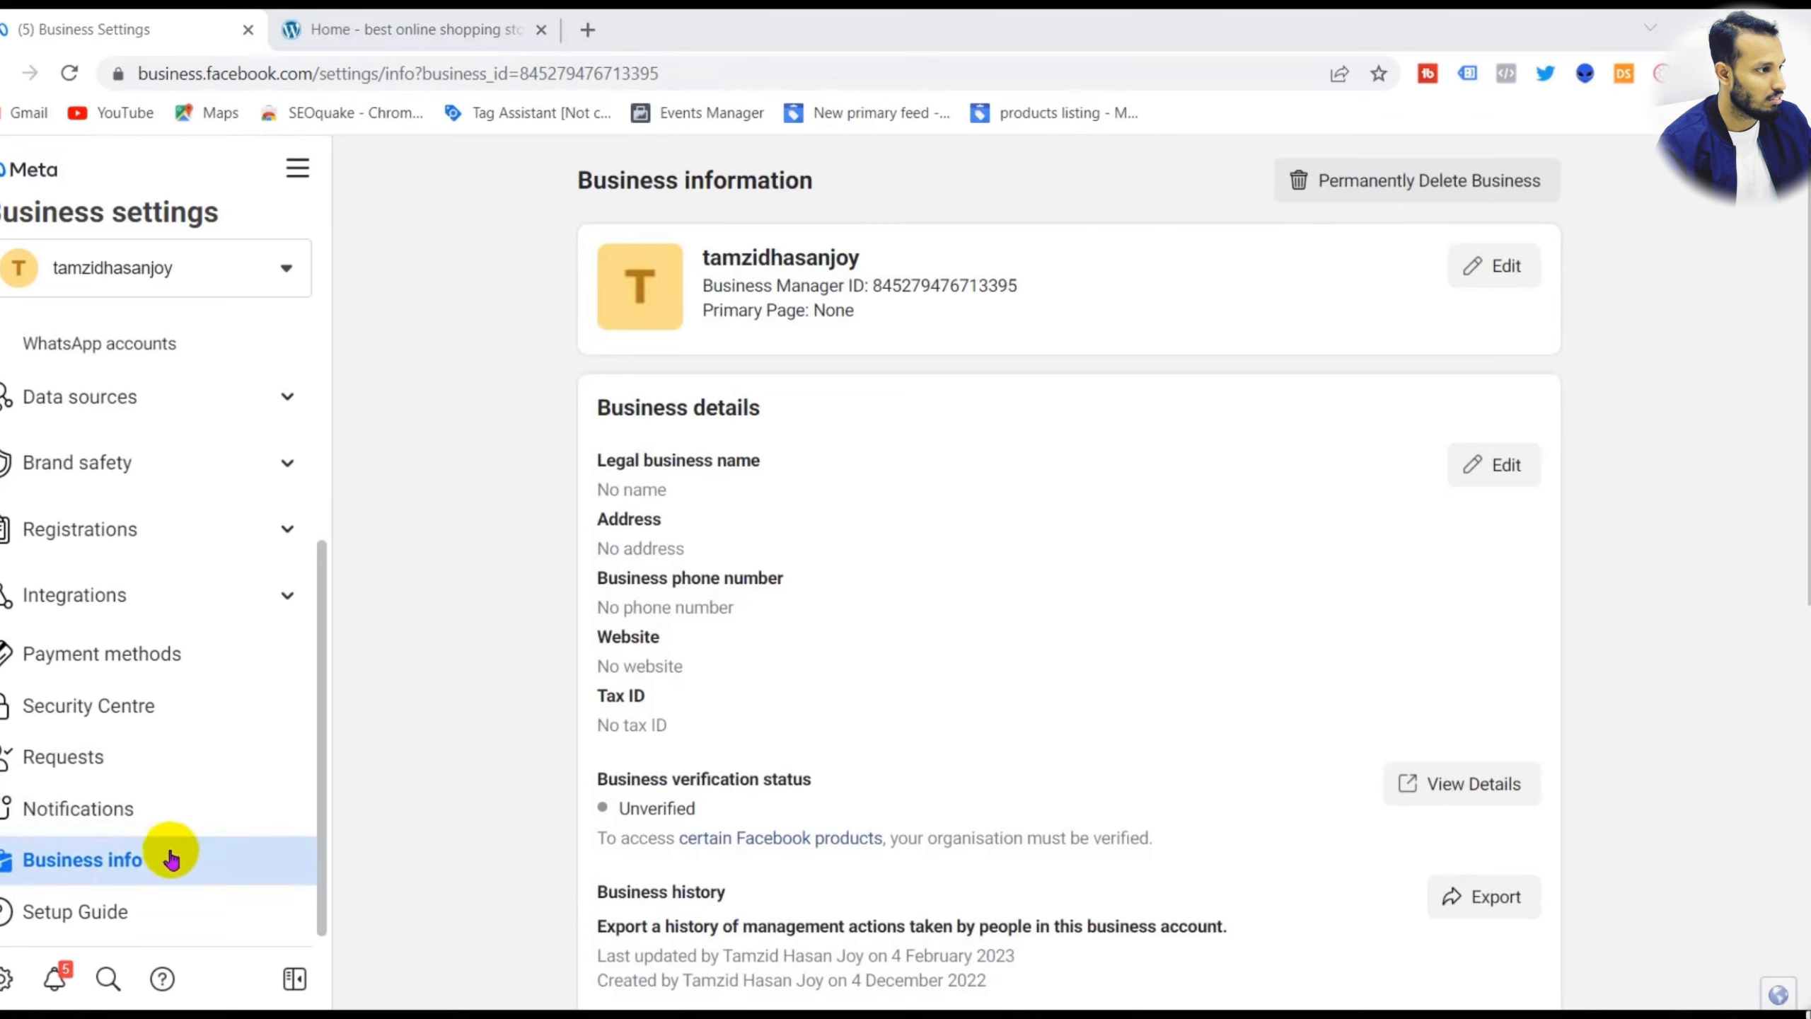
click(134, 814)
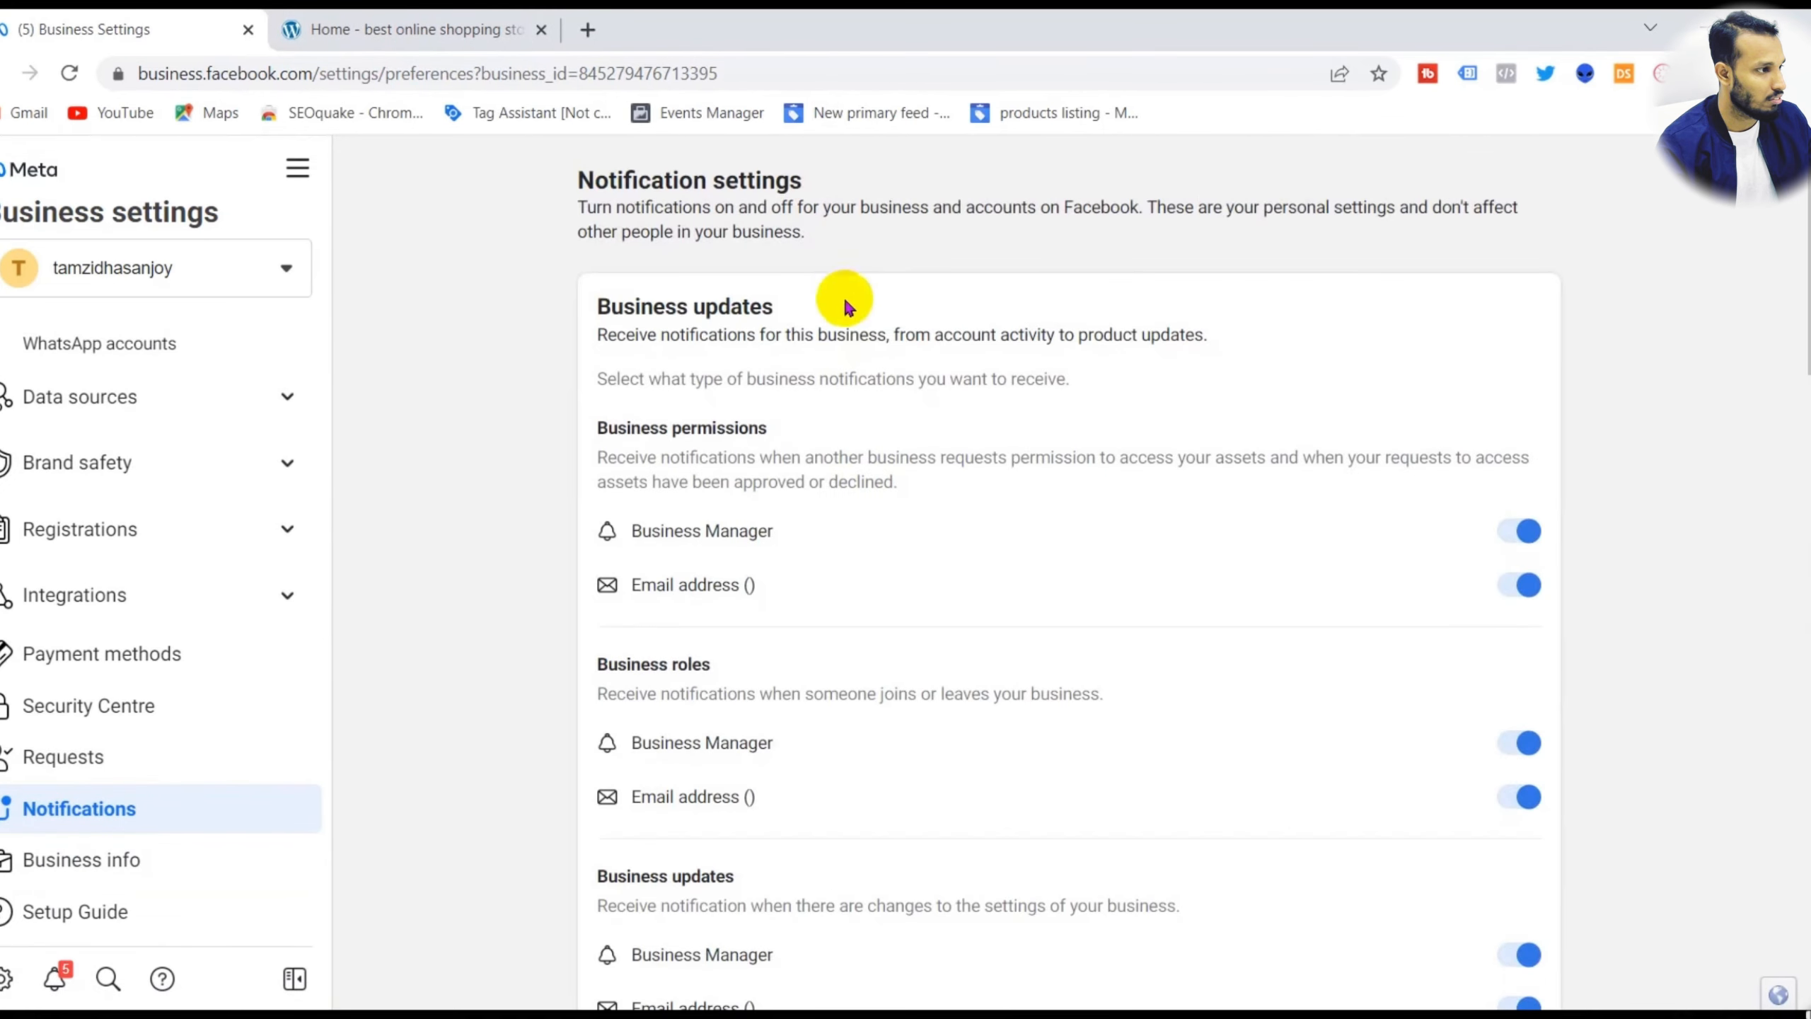
scroll(1536, 706, down, 10)
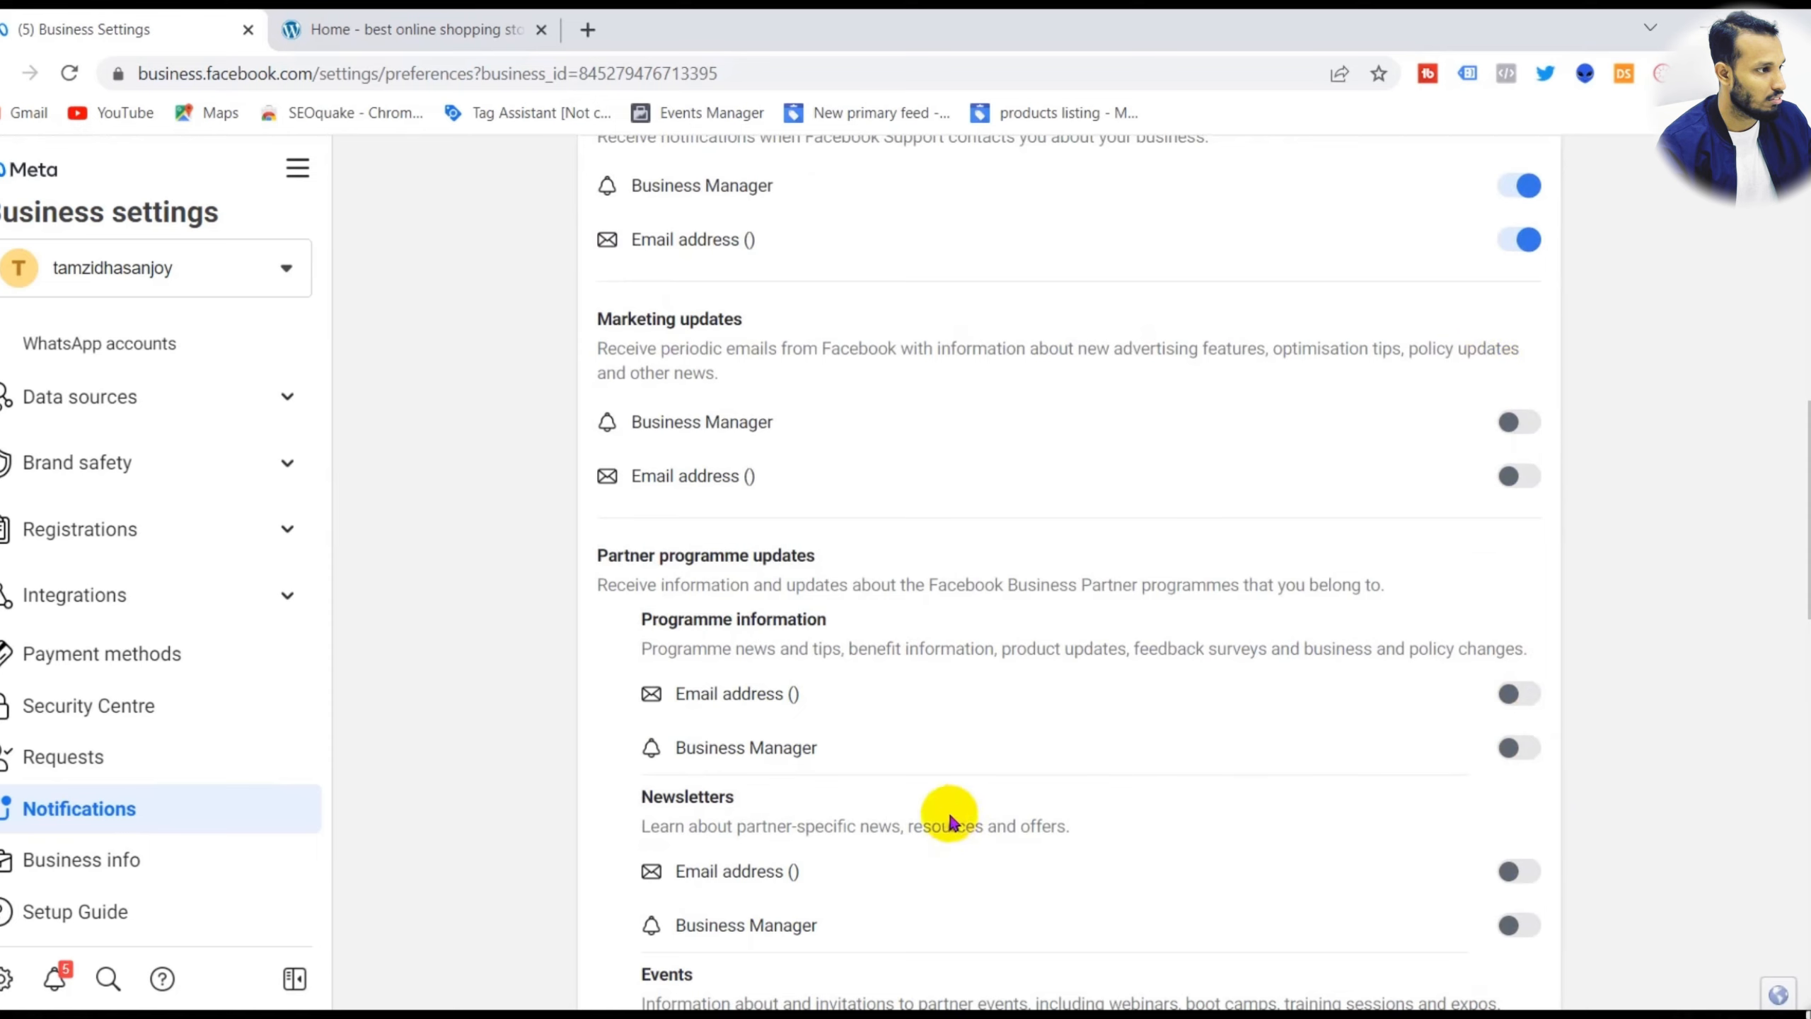
click(1514, 693)
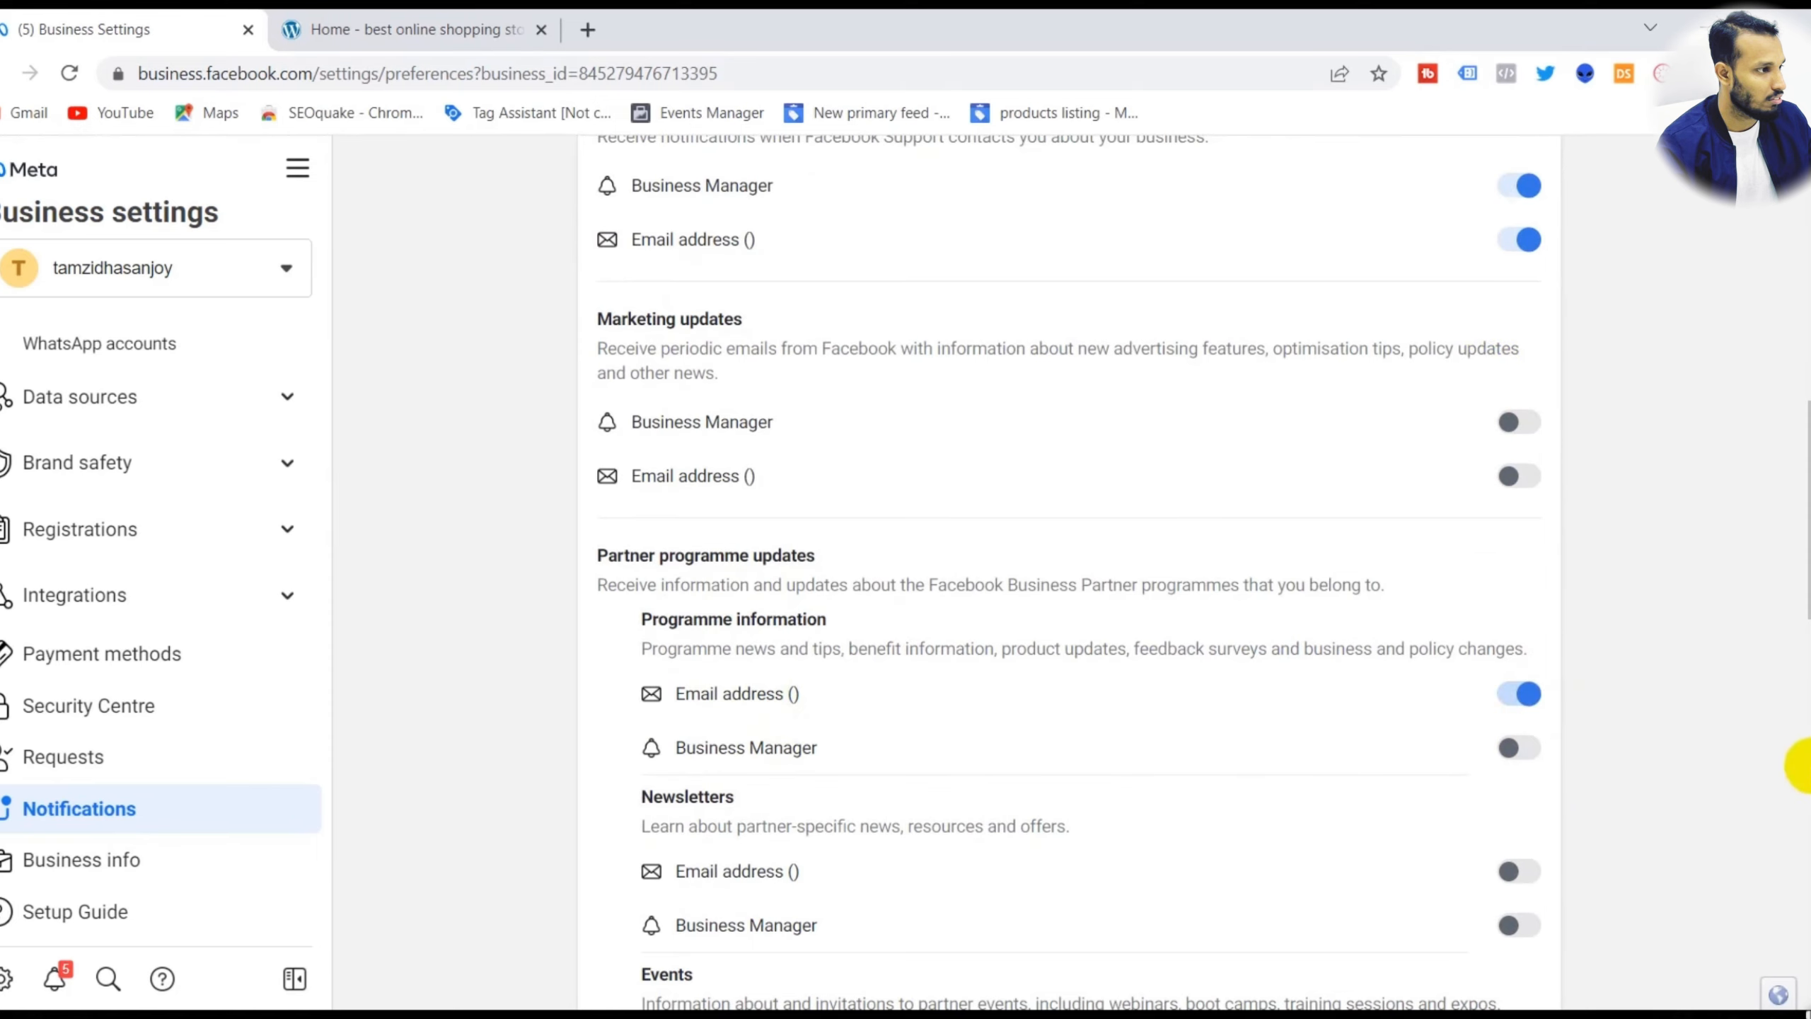
click(1516, 749)
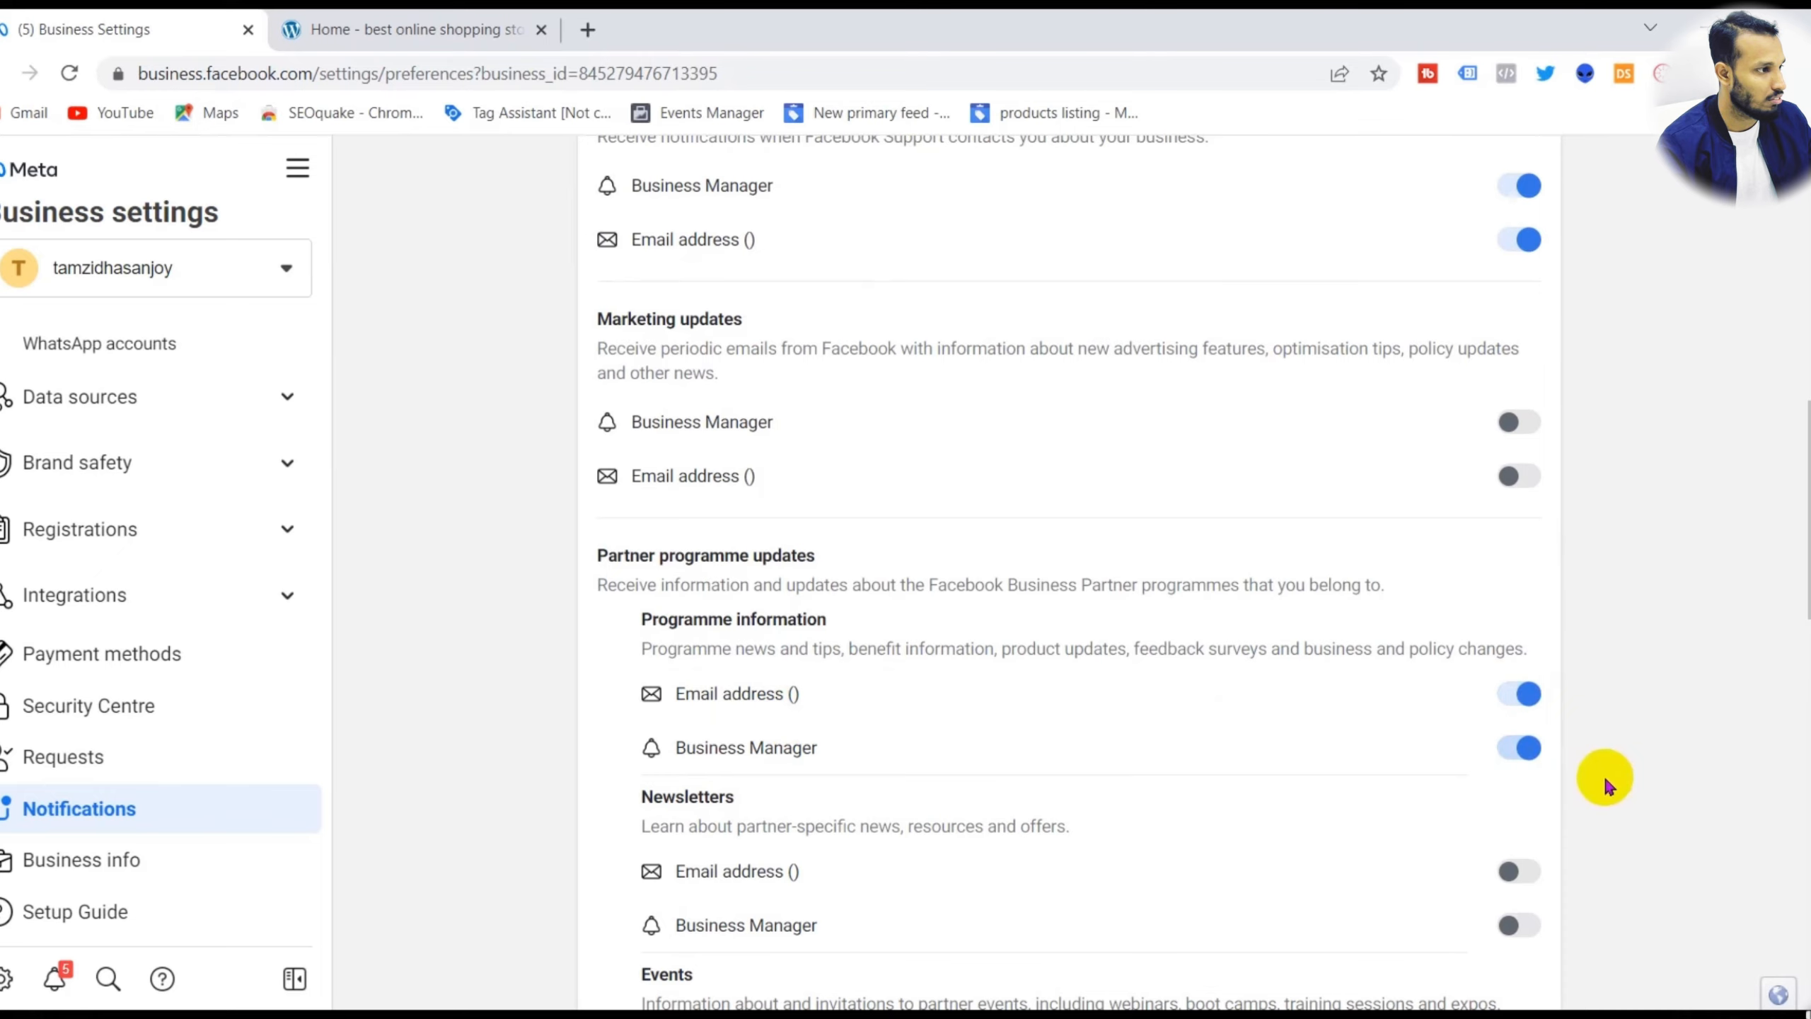
scroll(1112, 506, down, 12)
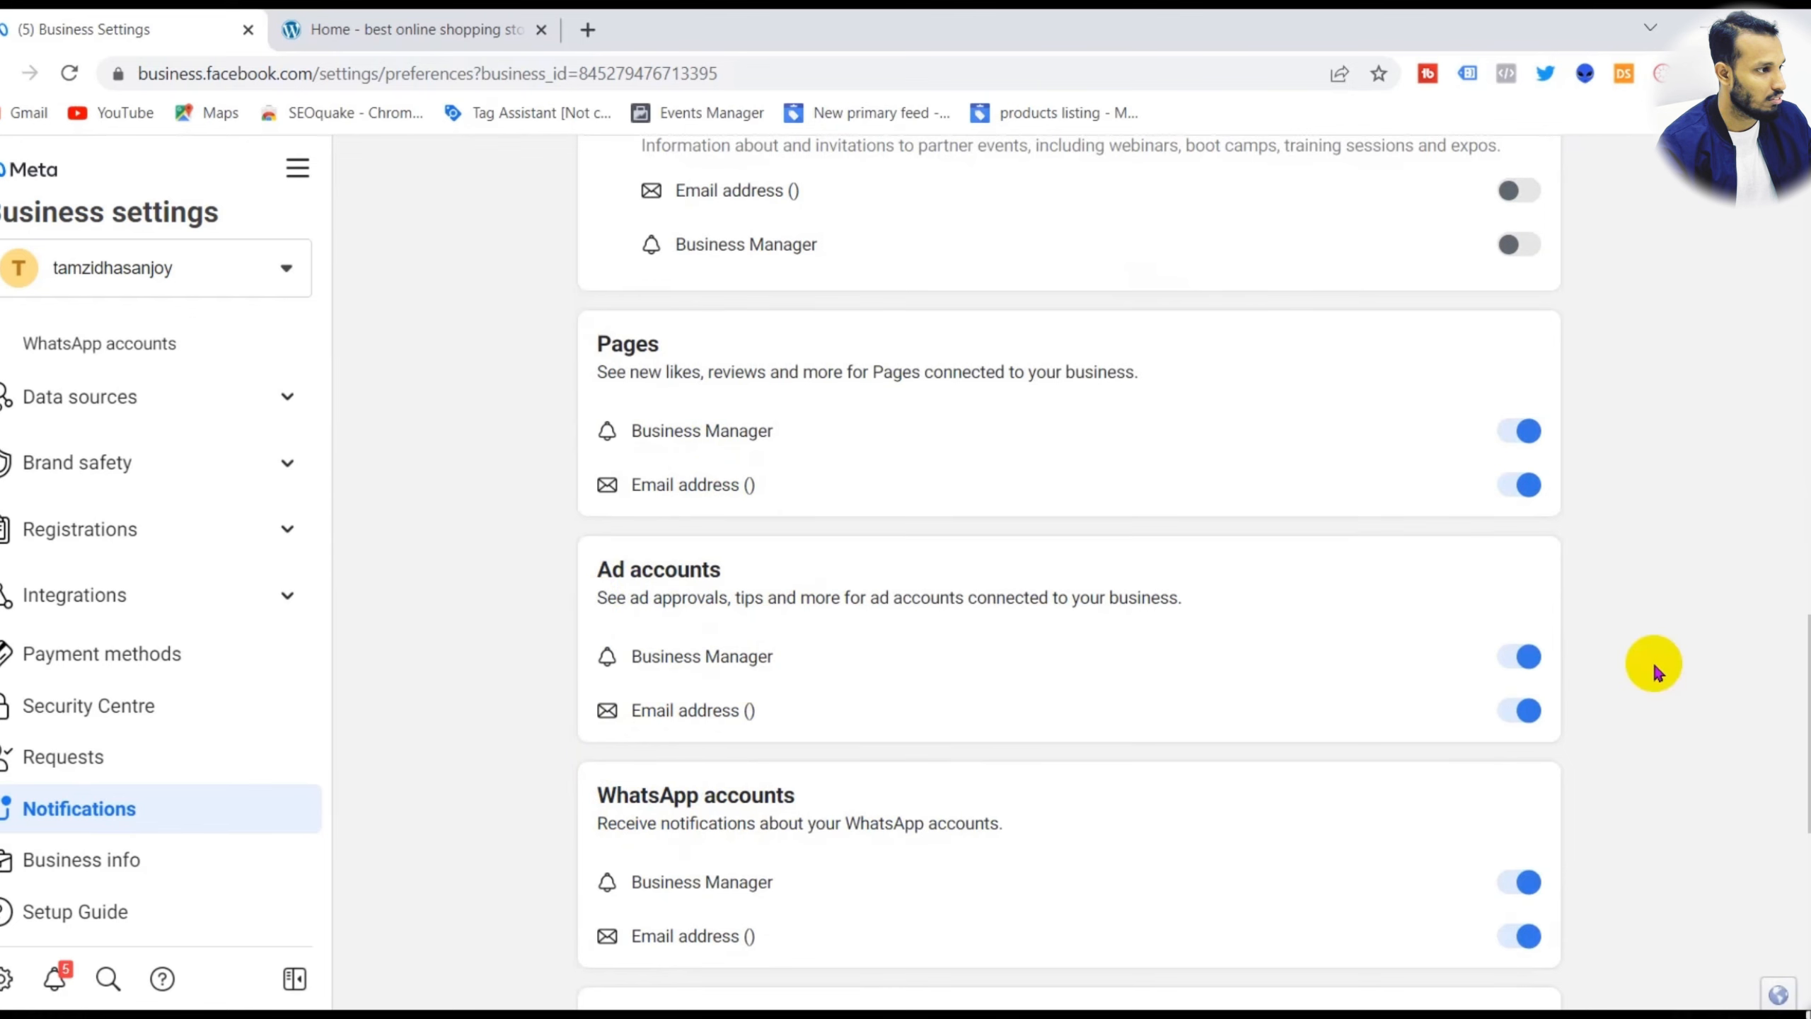
scroll(922, 707, down, 7)
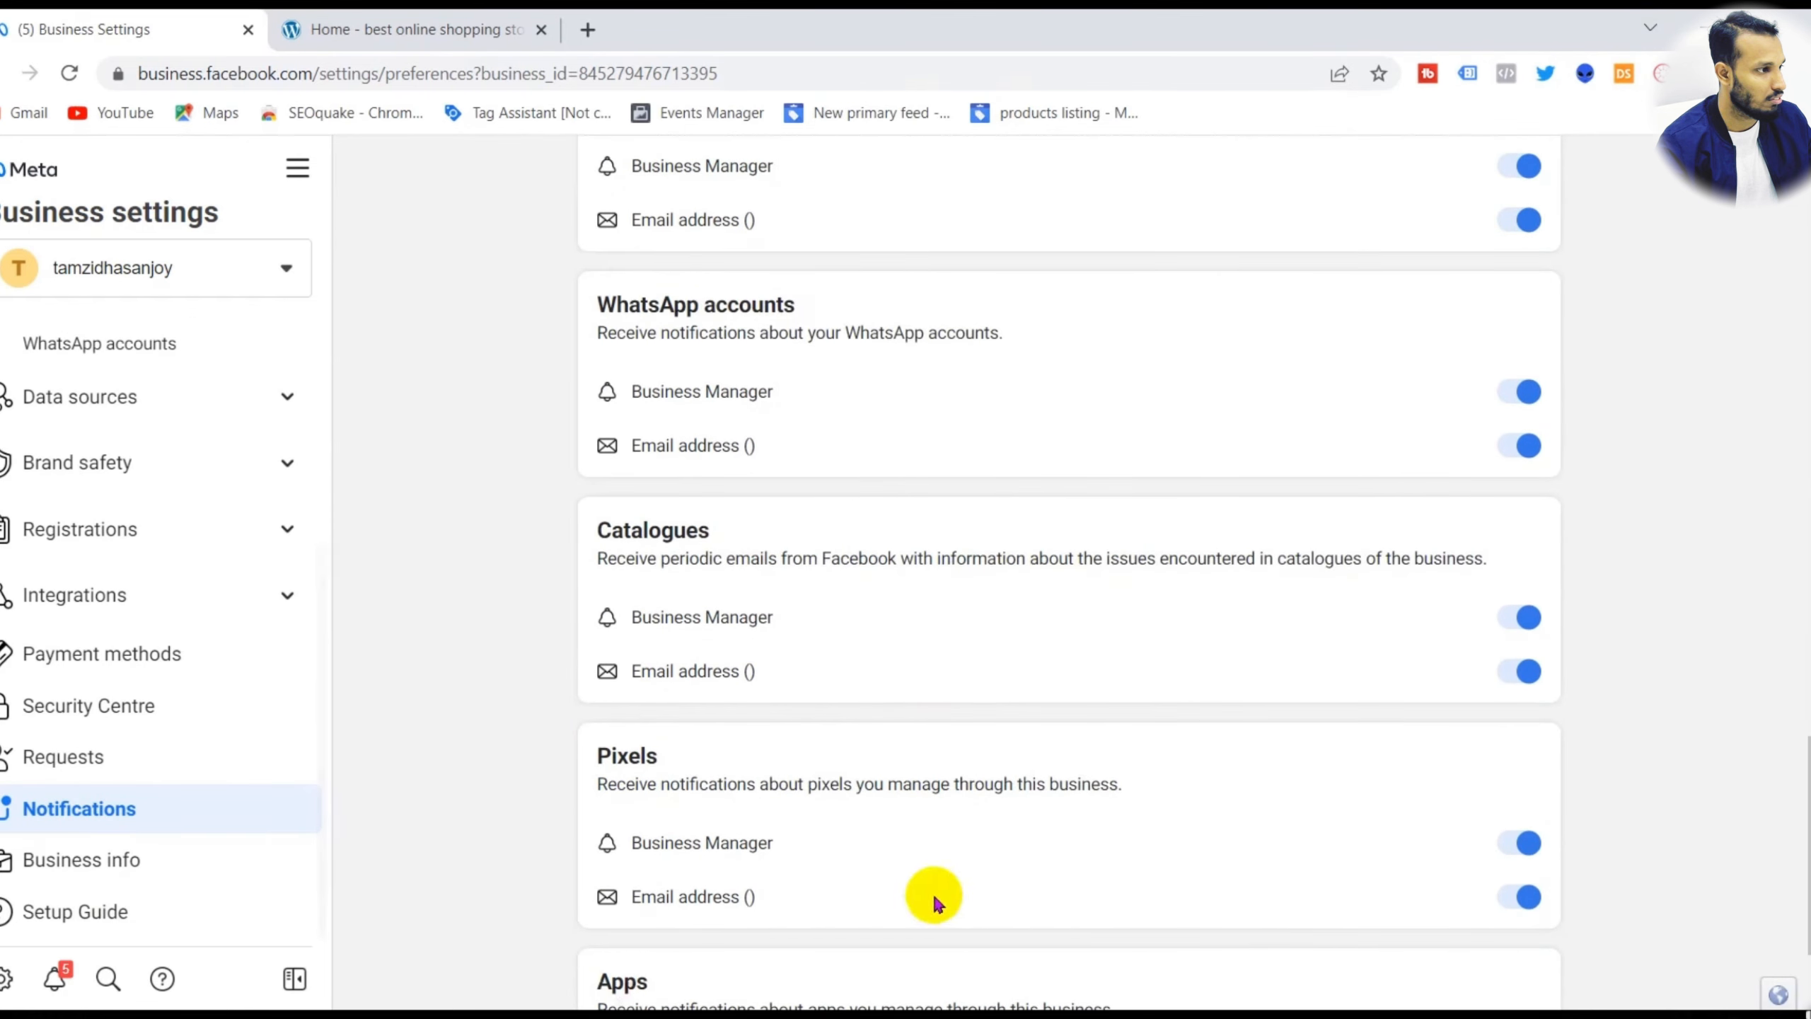
- Look through the business details, business options and personal info in the Business info section
click(129, 859)
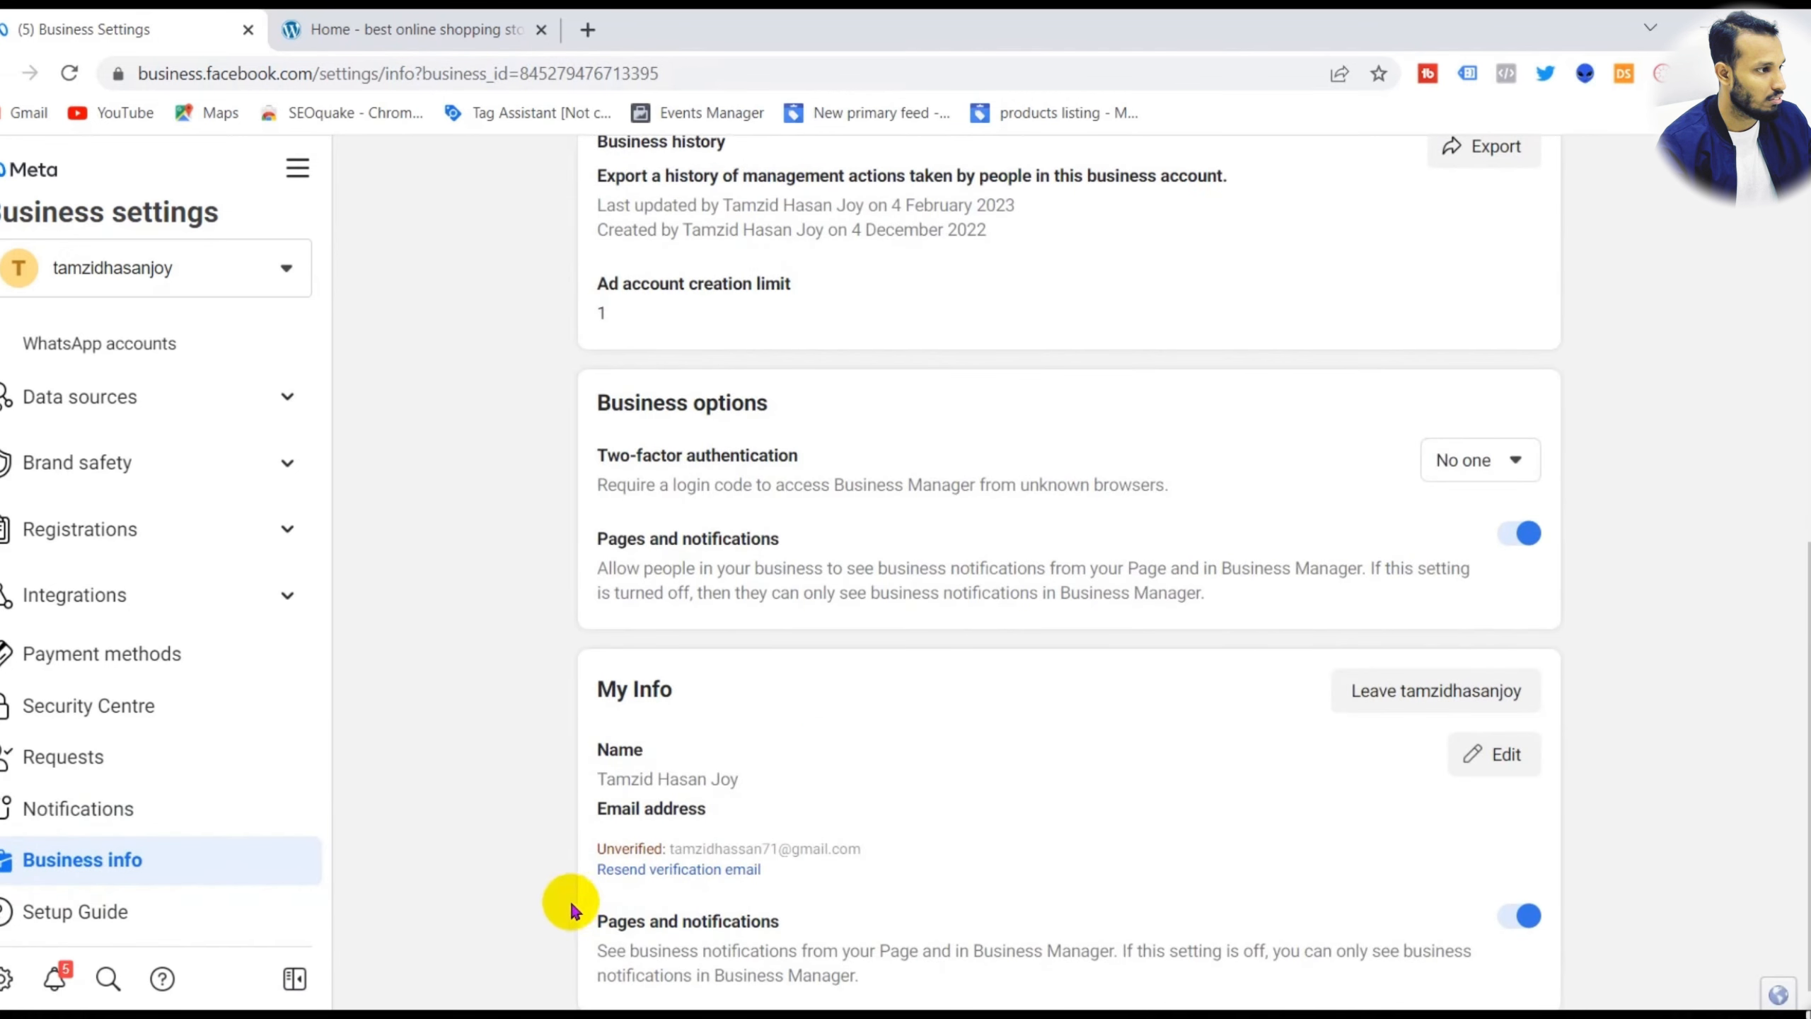
scroll(403, 845, up, 5)
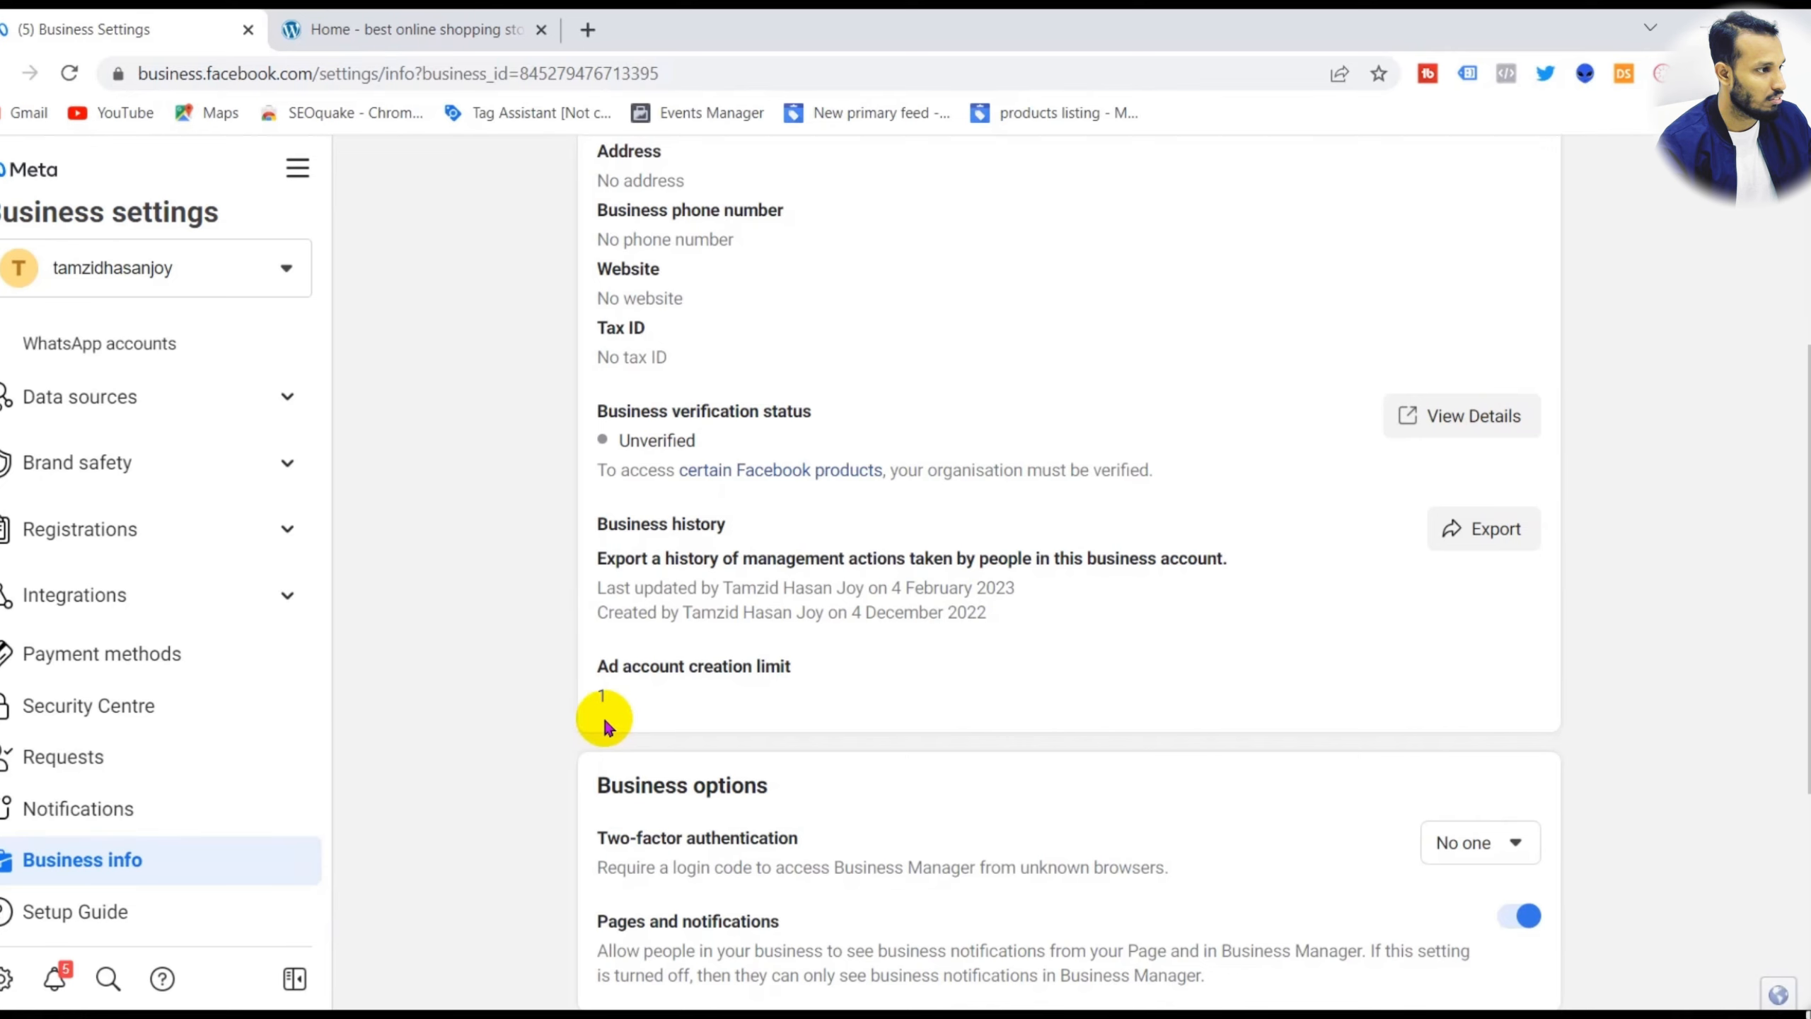
scroll(704, 801, up, 4)
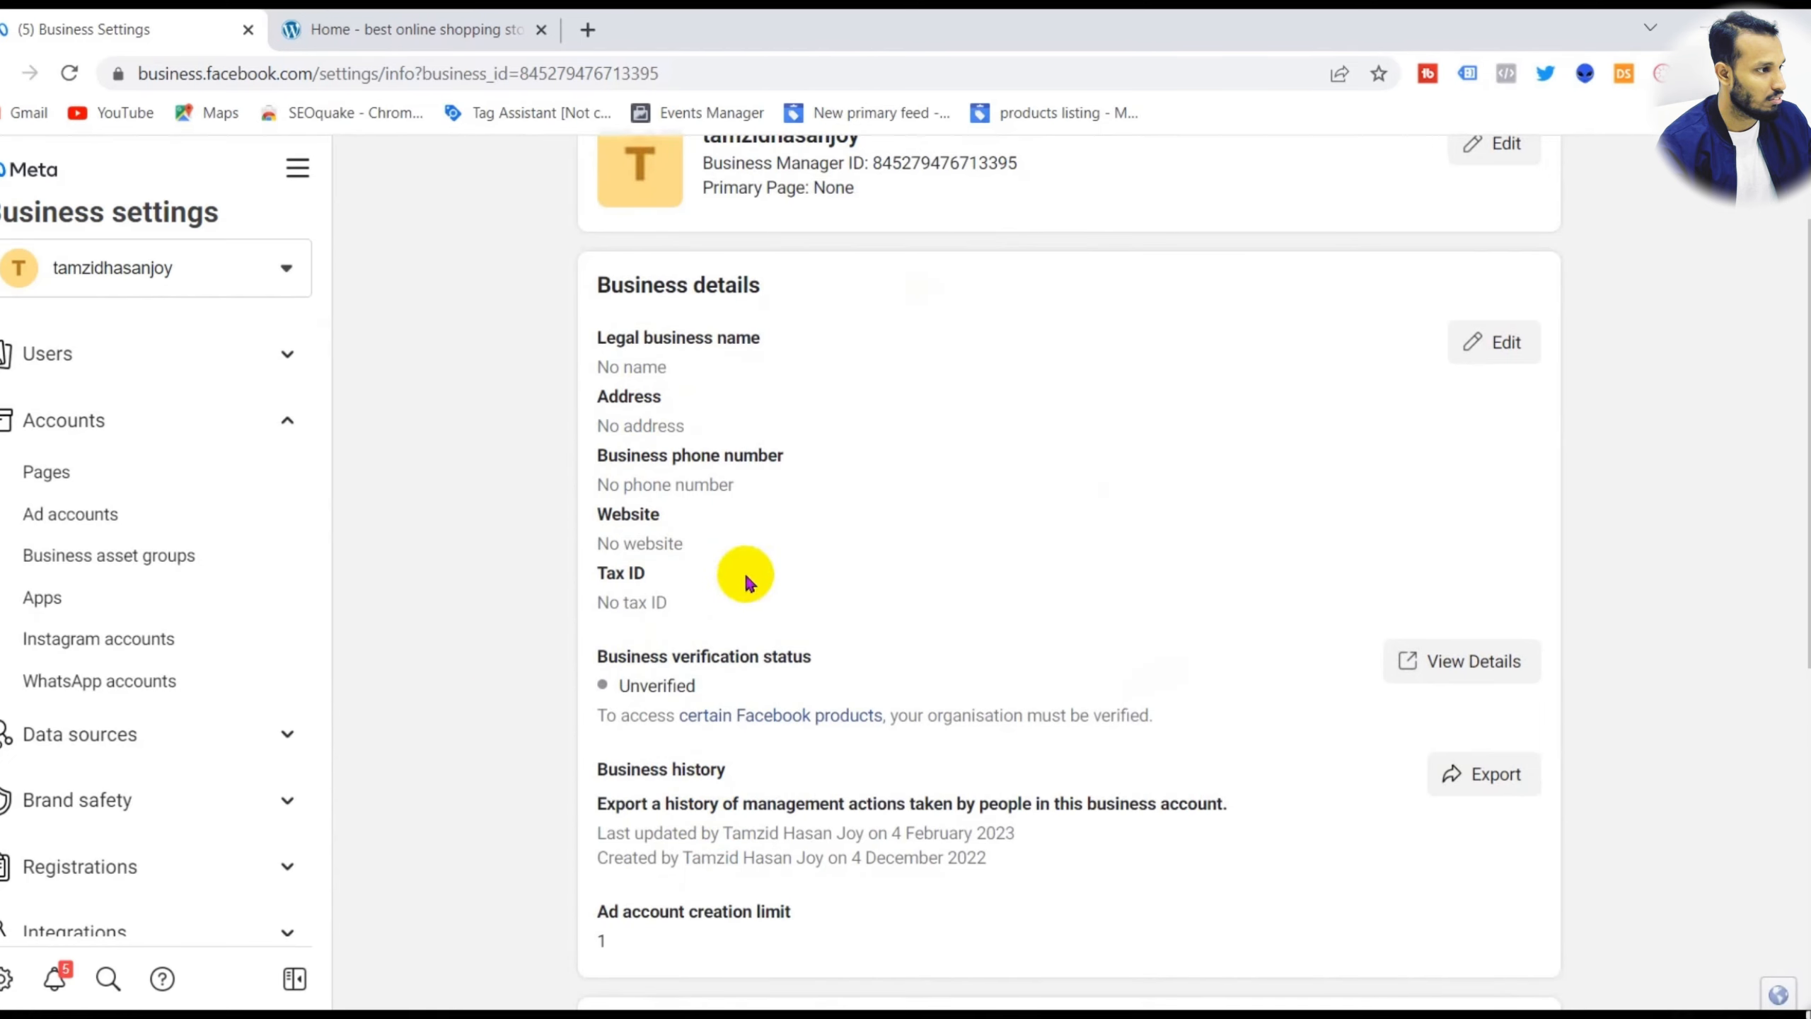
scroll(748, 581, down, 4)
scroll(404, 837, up, 5)
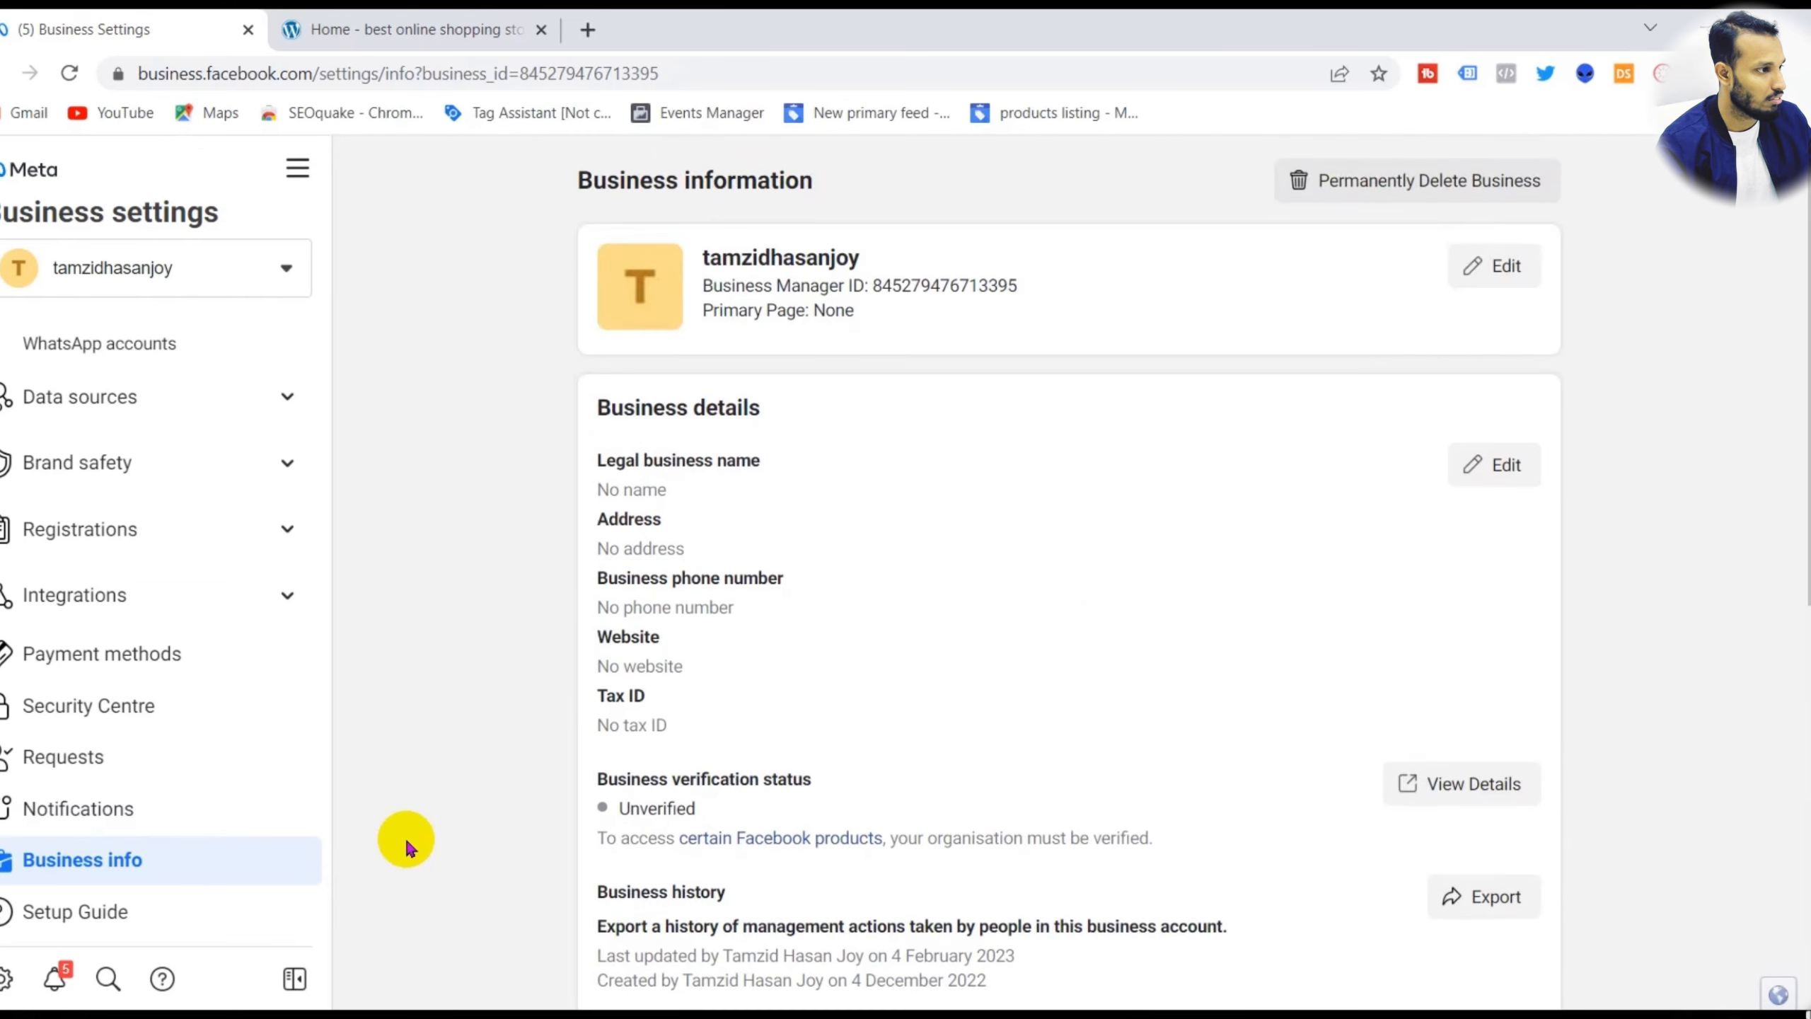
- Examine the business verification status and the ad account creation limit in the business details
drag(546, 182, 857, 171)
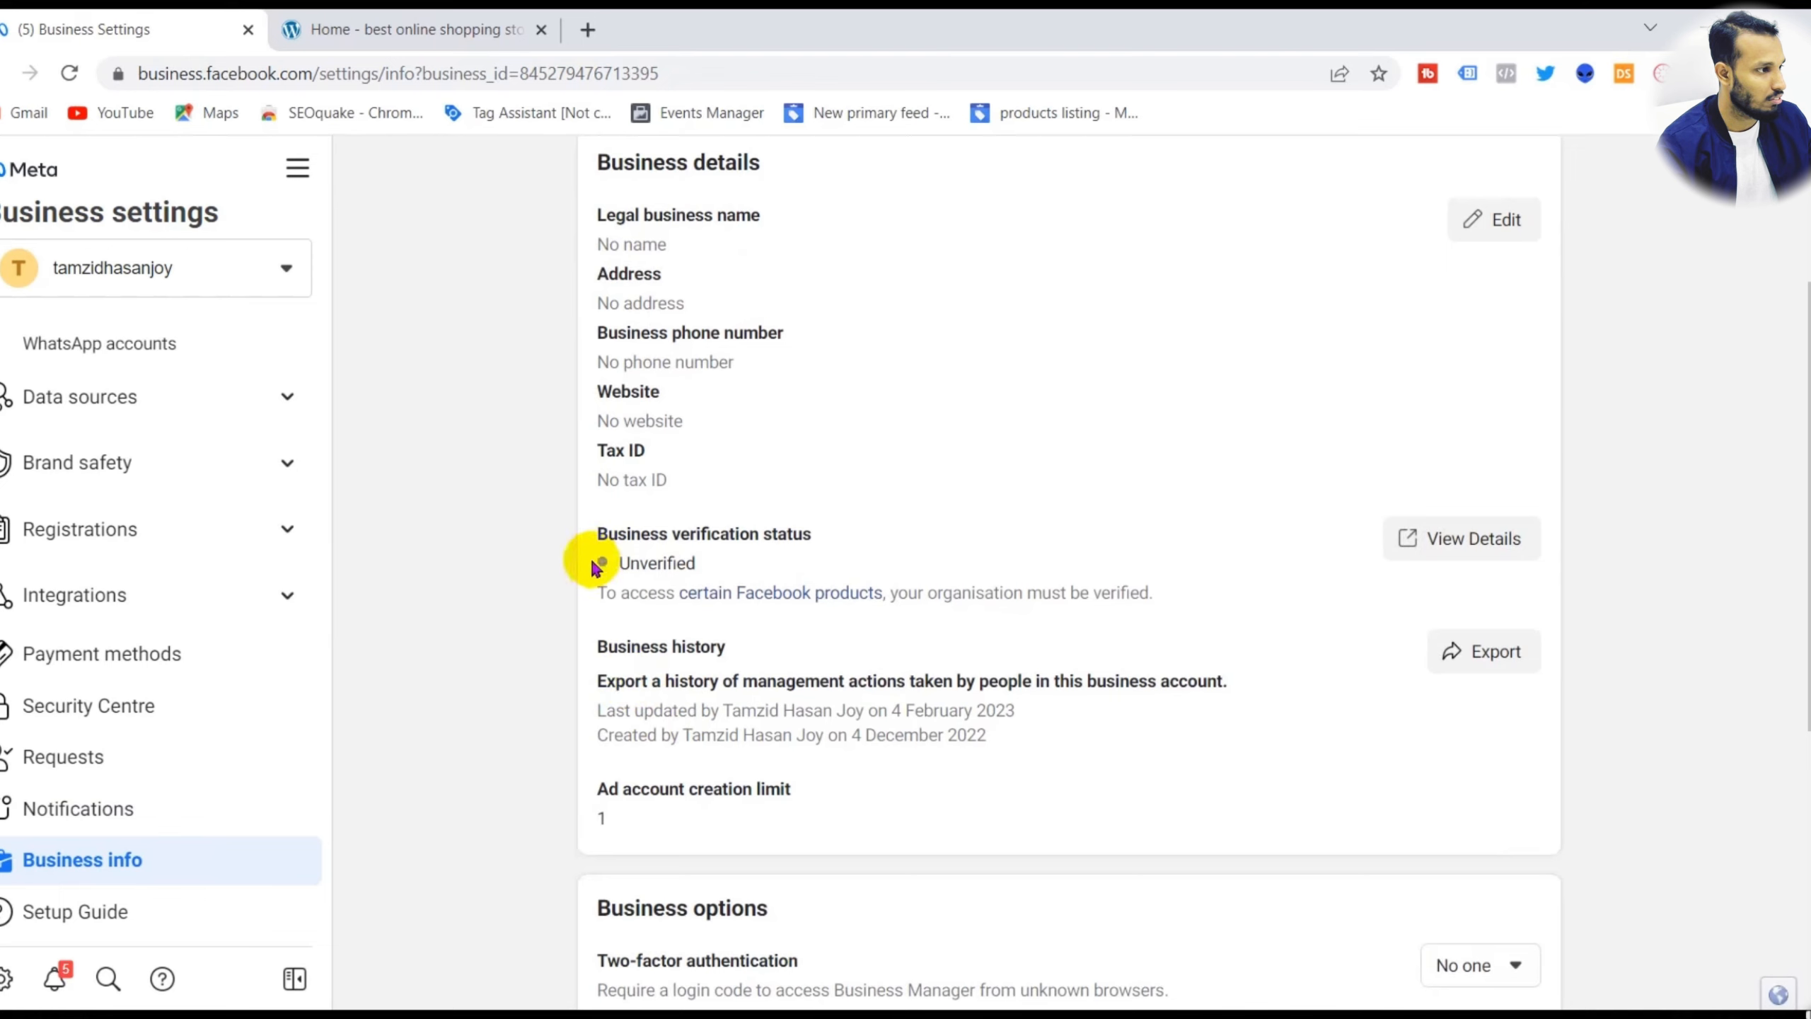
drag(618, 563, 692, 560)
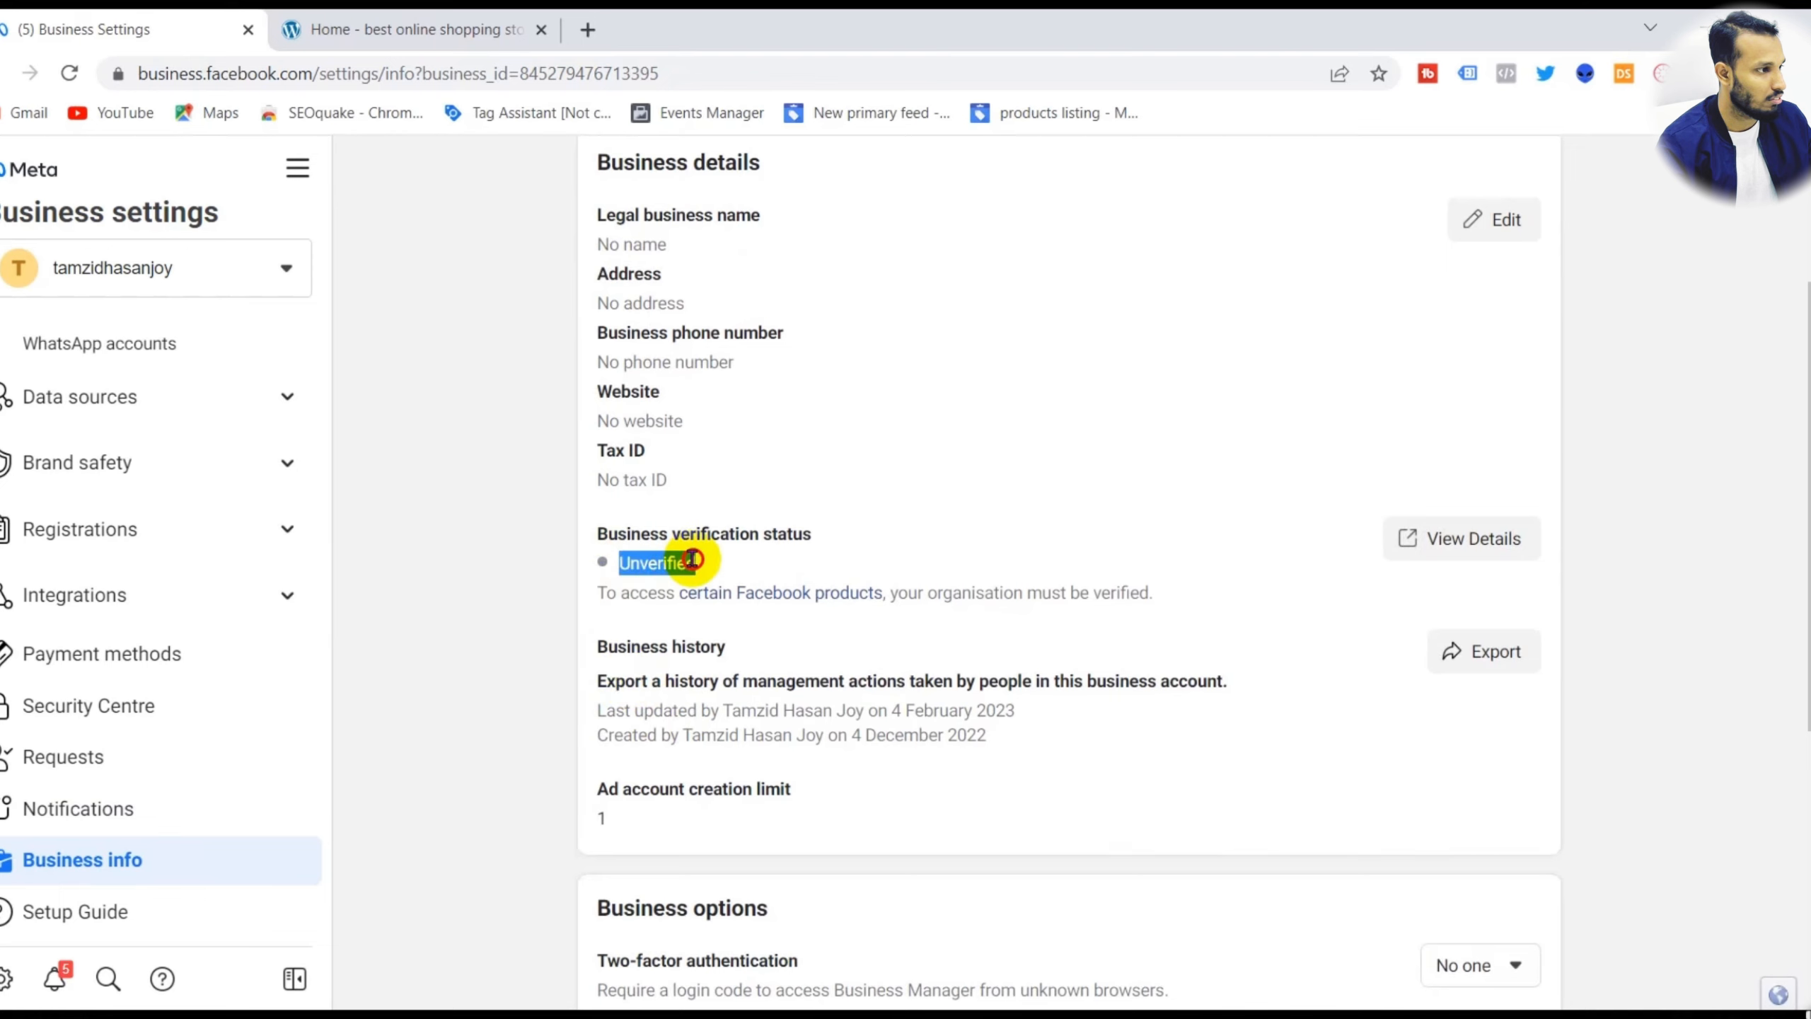
click(515, 816)
scroll(518, 812, down, 2)
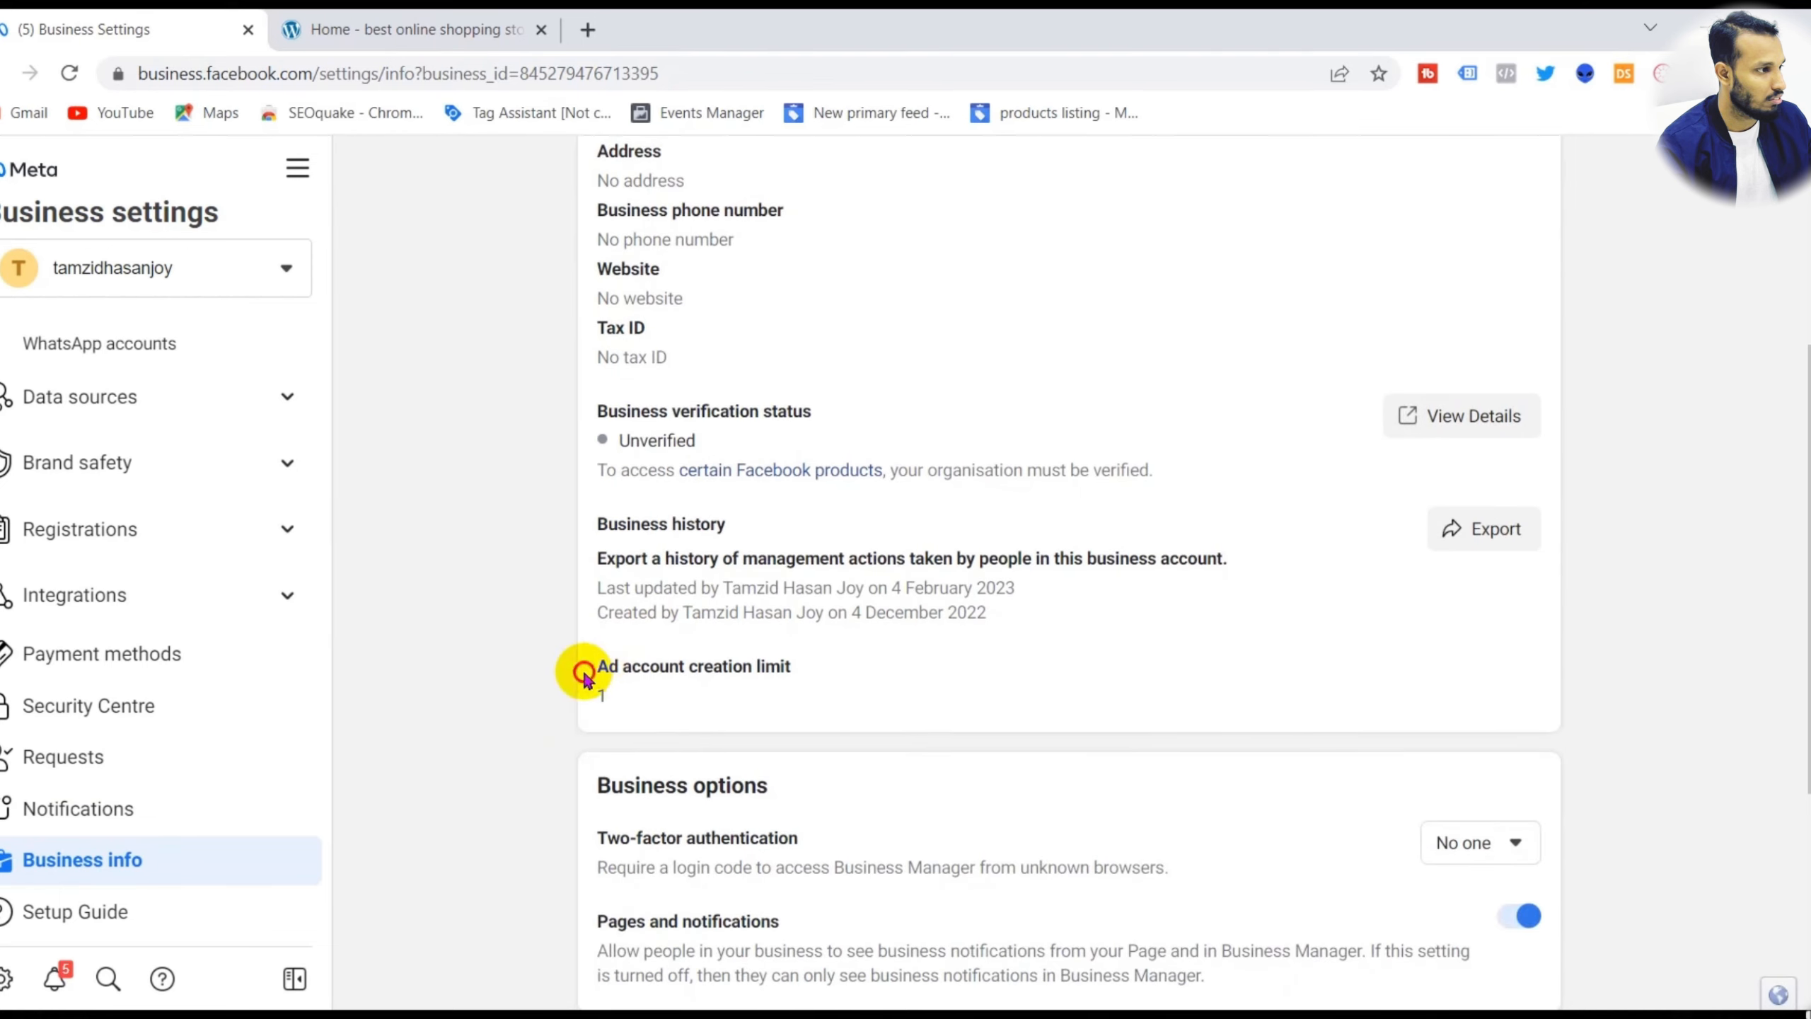
drag(596, 668, 844, 665)
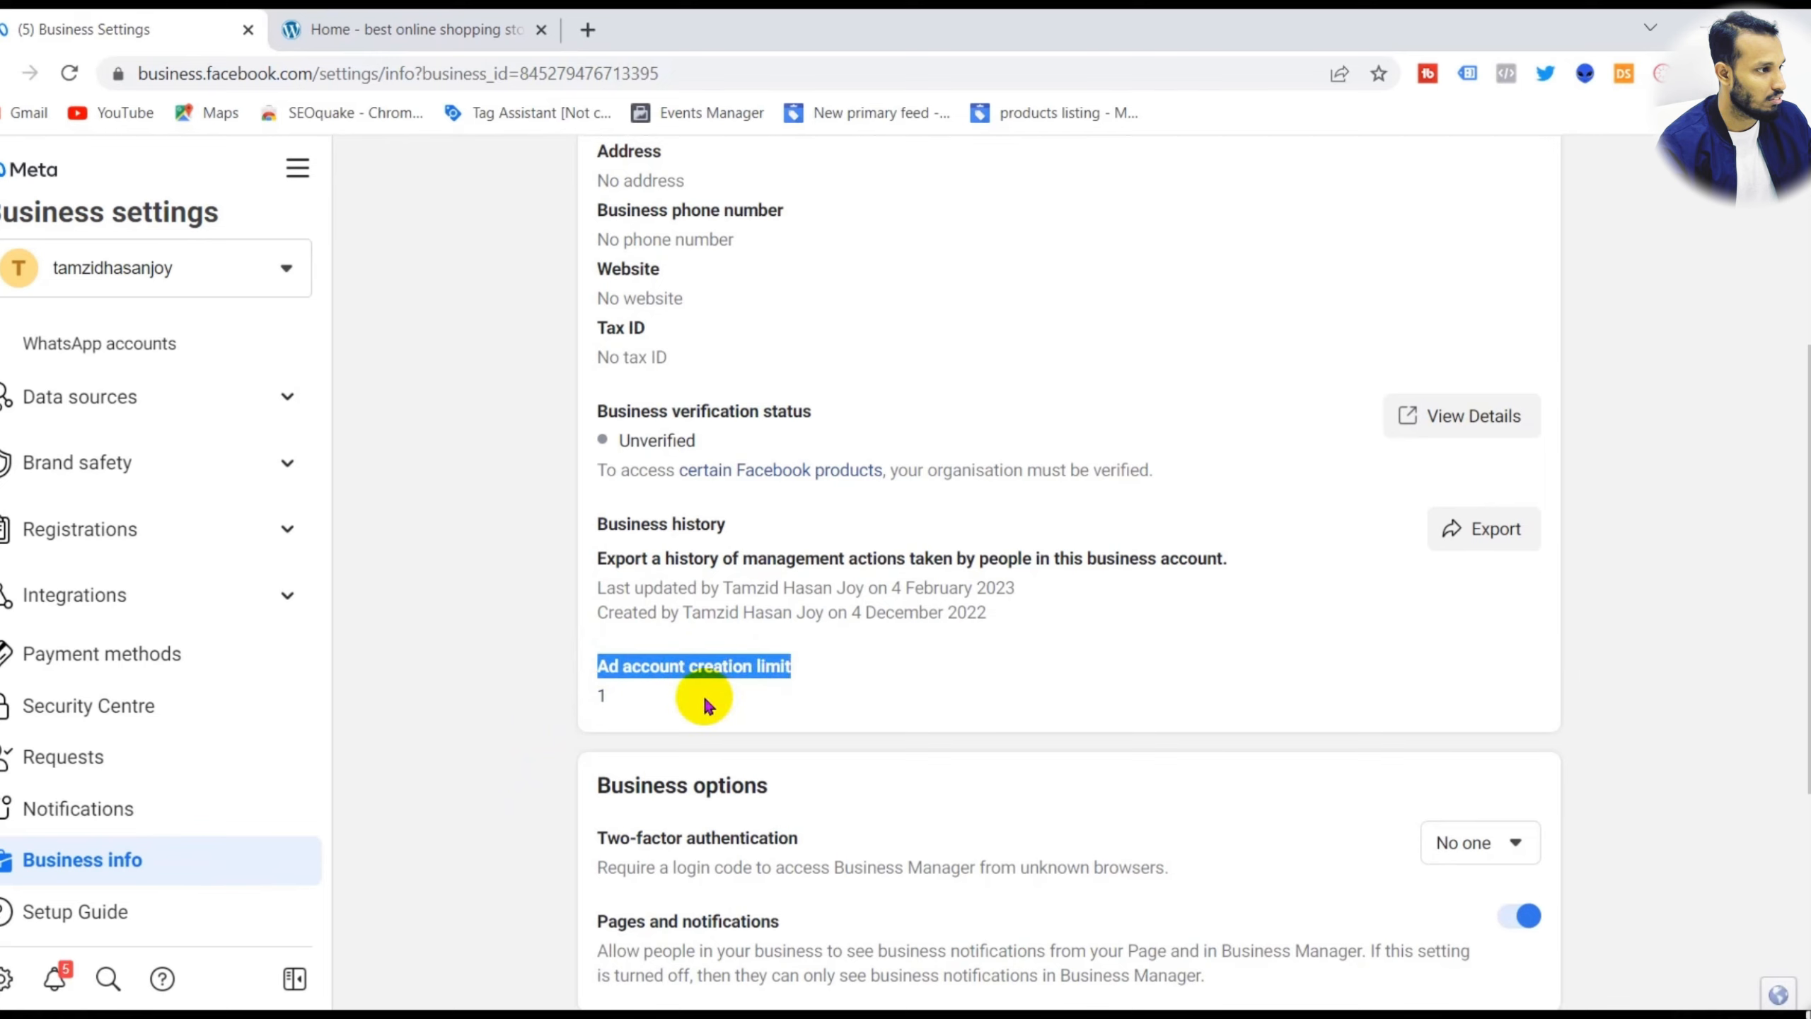
click(623, 705)
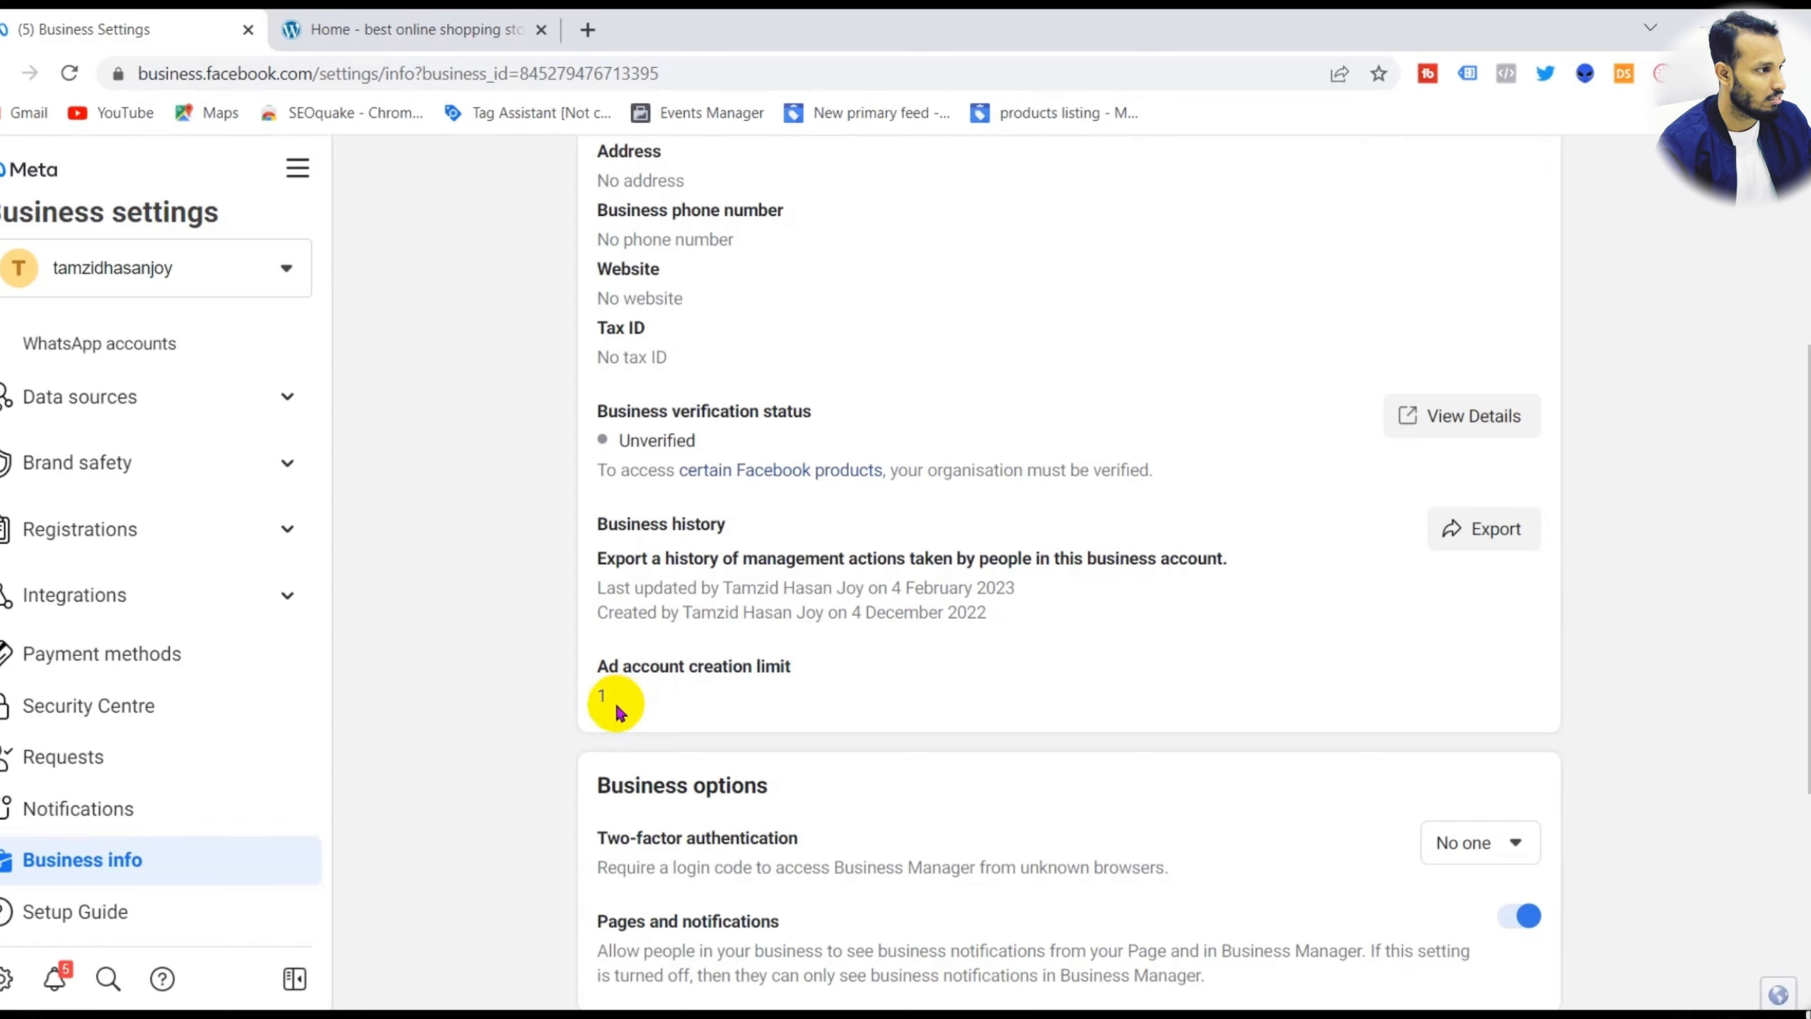
scroll(535, 548, up, 3)
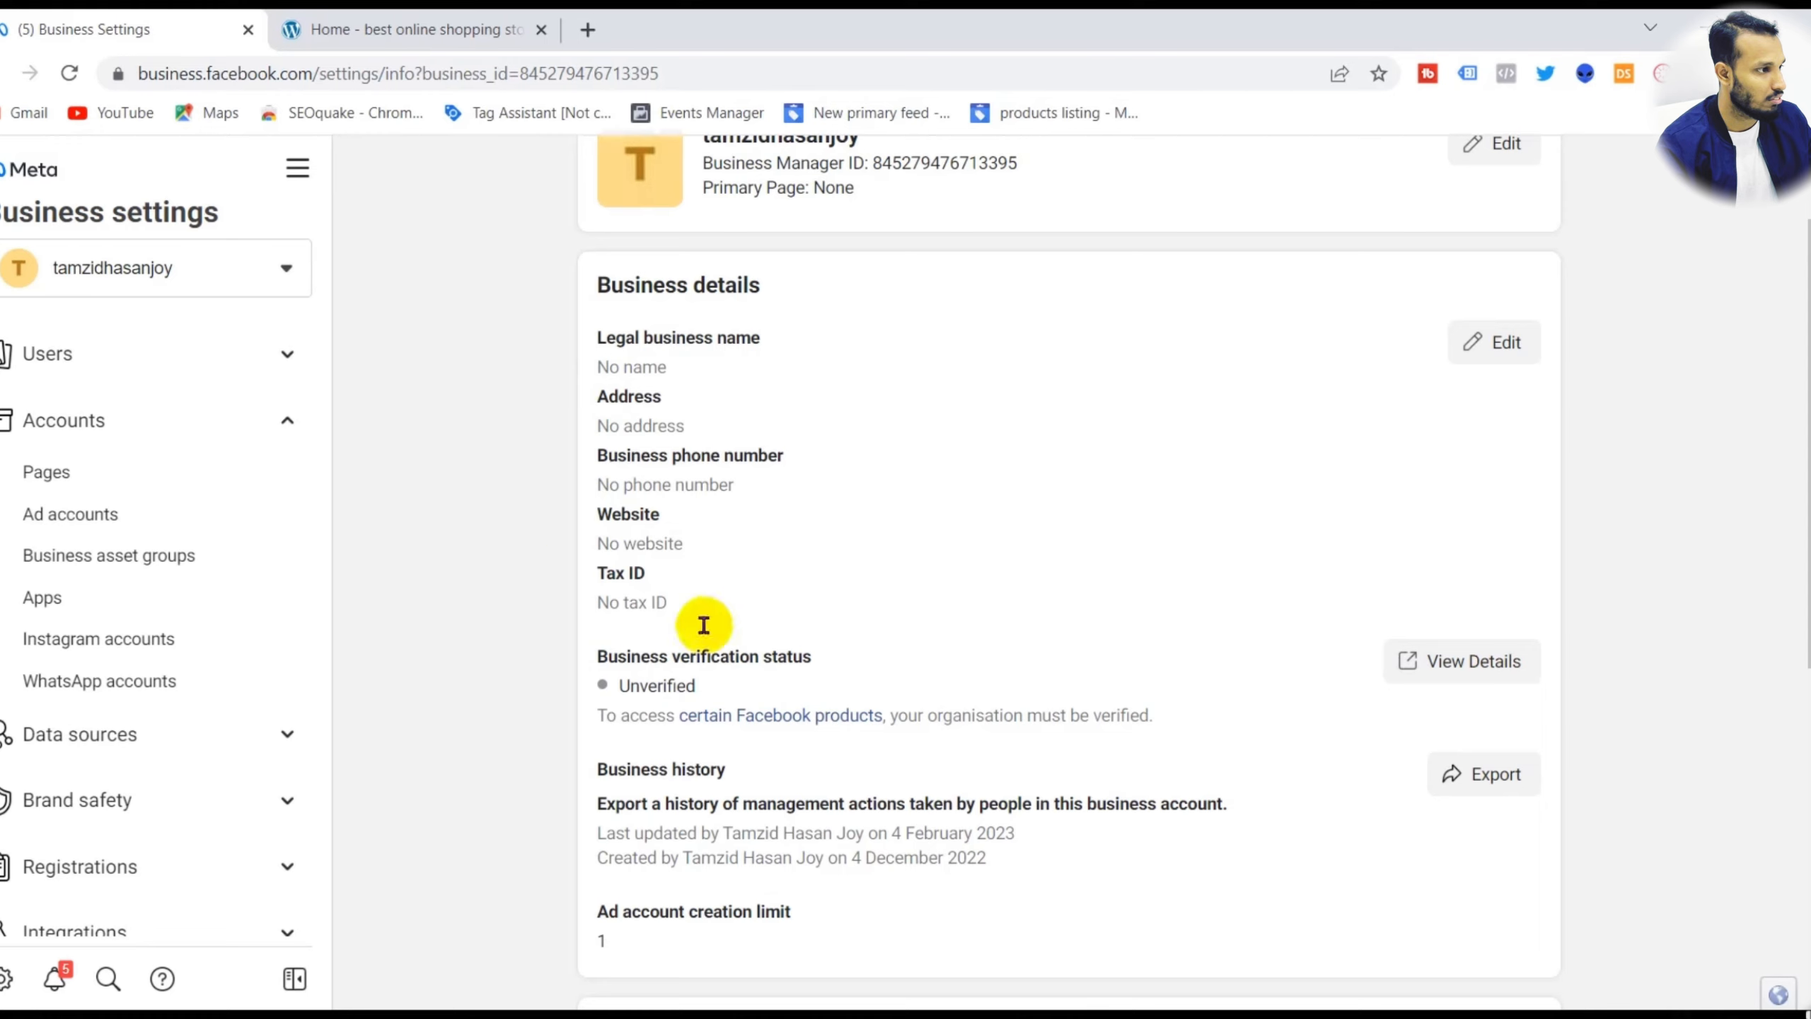
- Recheck the business verification status, business options and legal business details on the Business information page, and open a new browser tab
drag(605, 685, 707, 689)
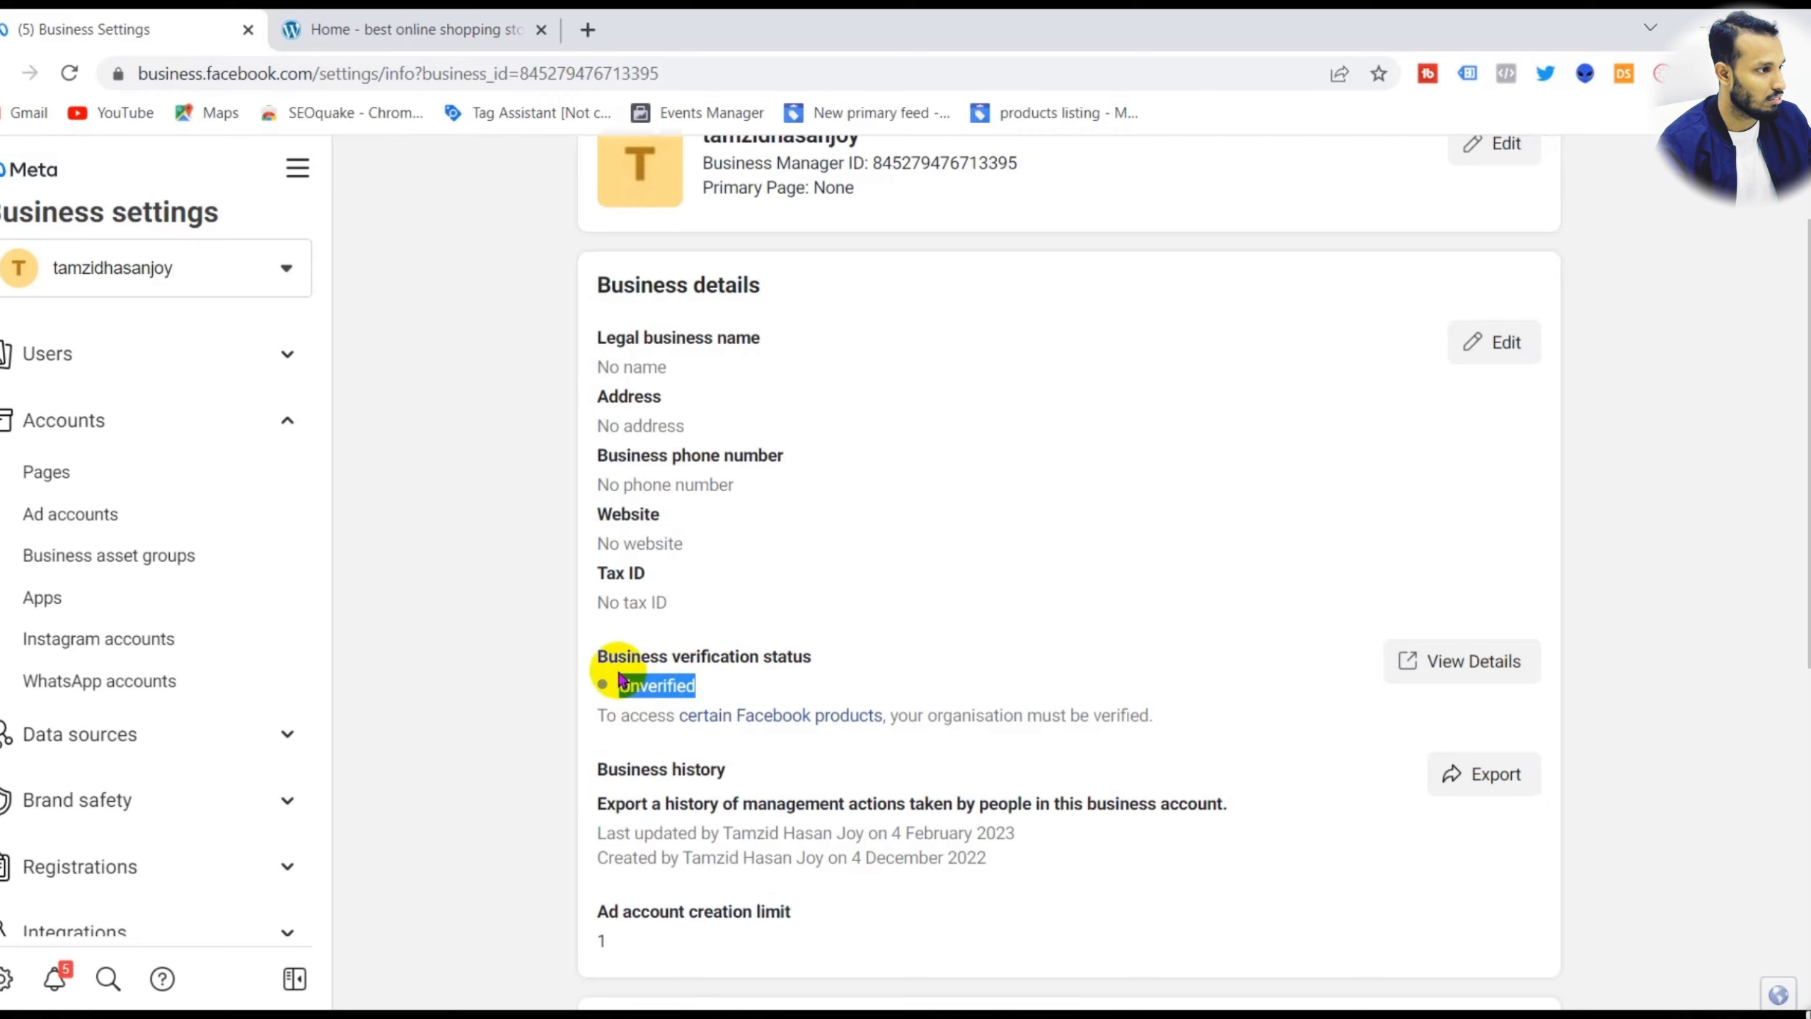
click(655, 686)
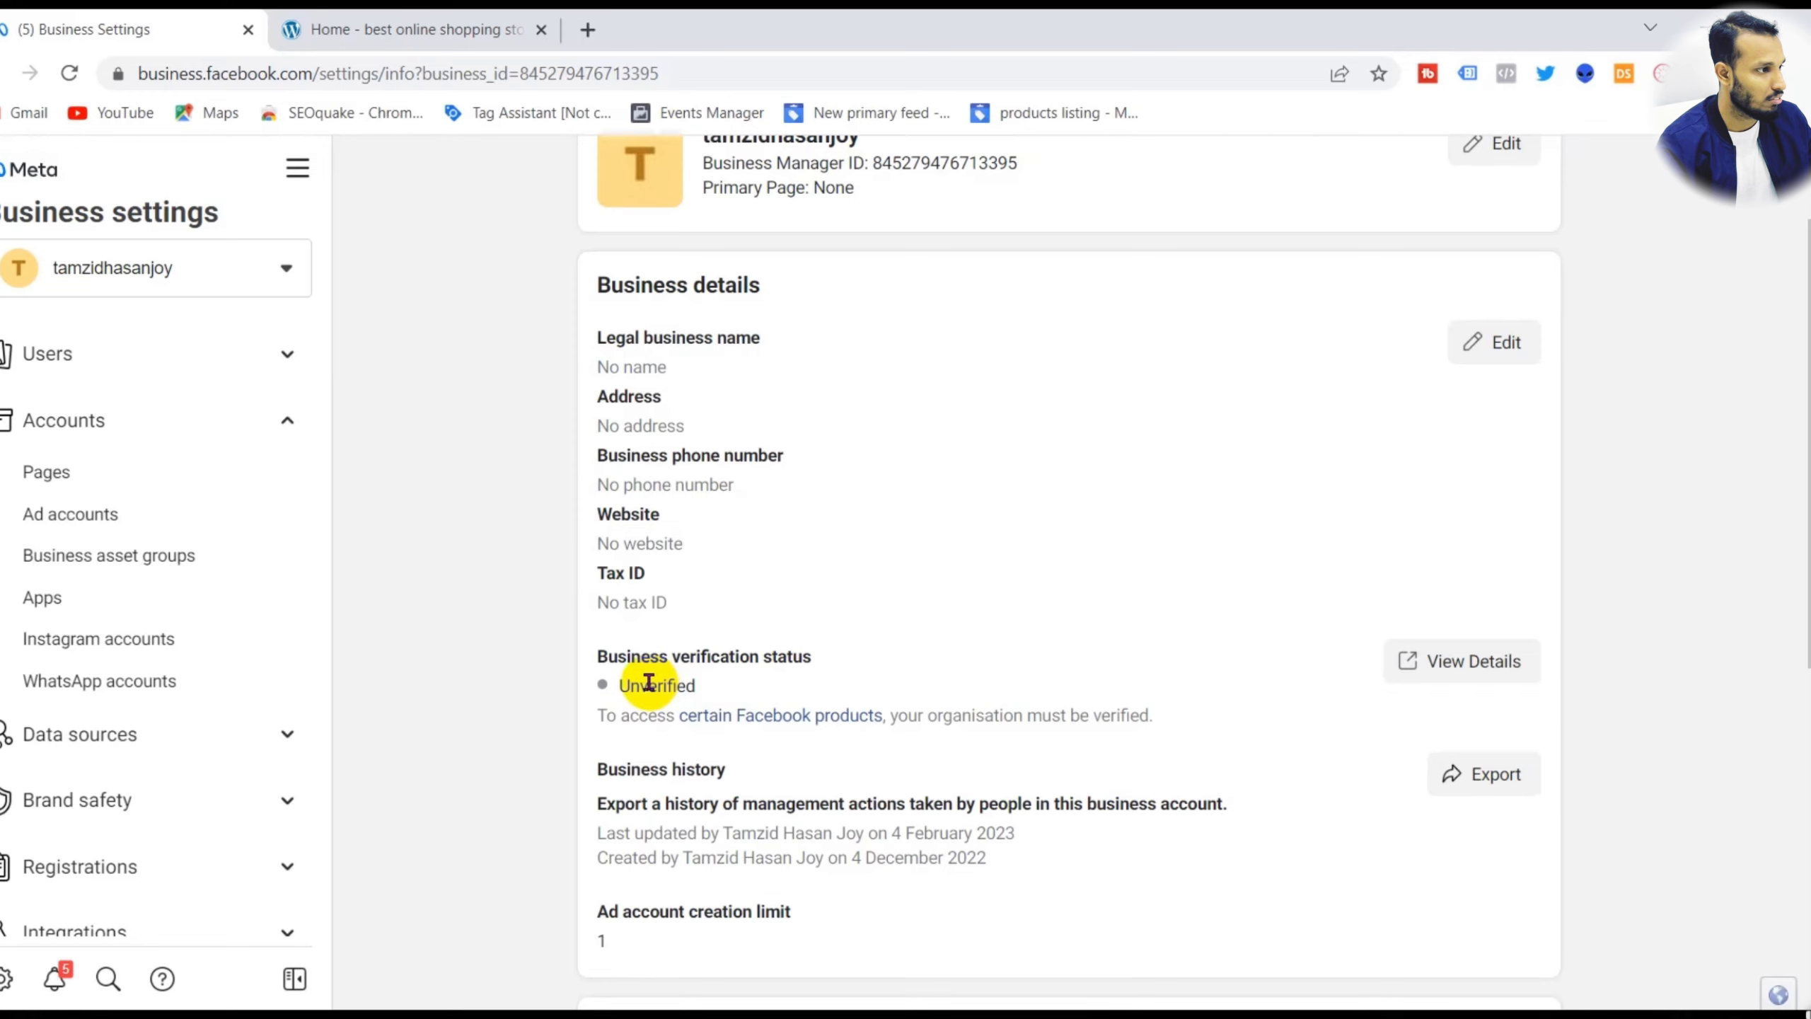
scroll(714, 663, down, 7)
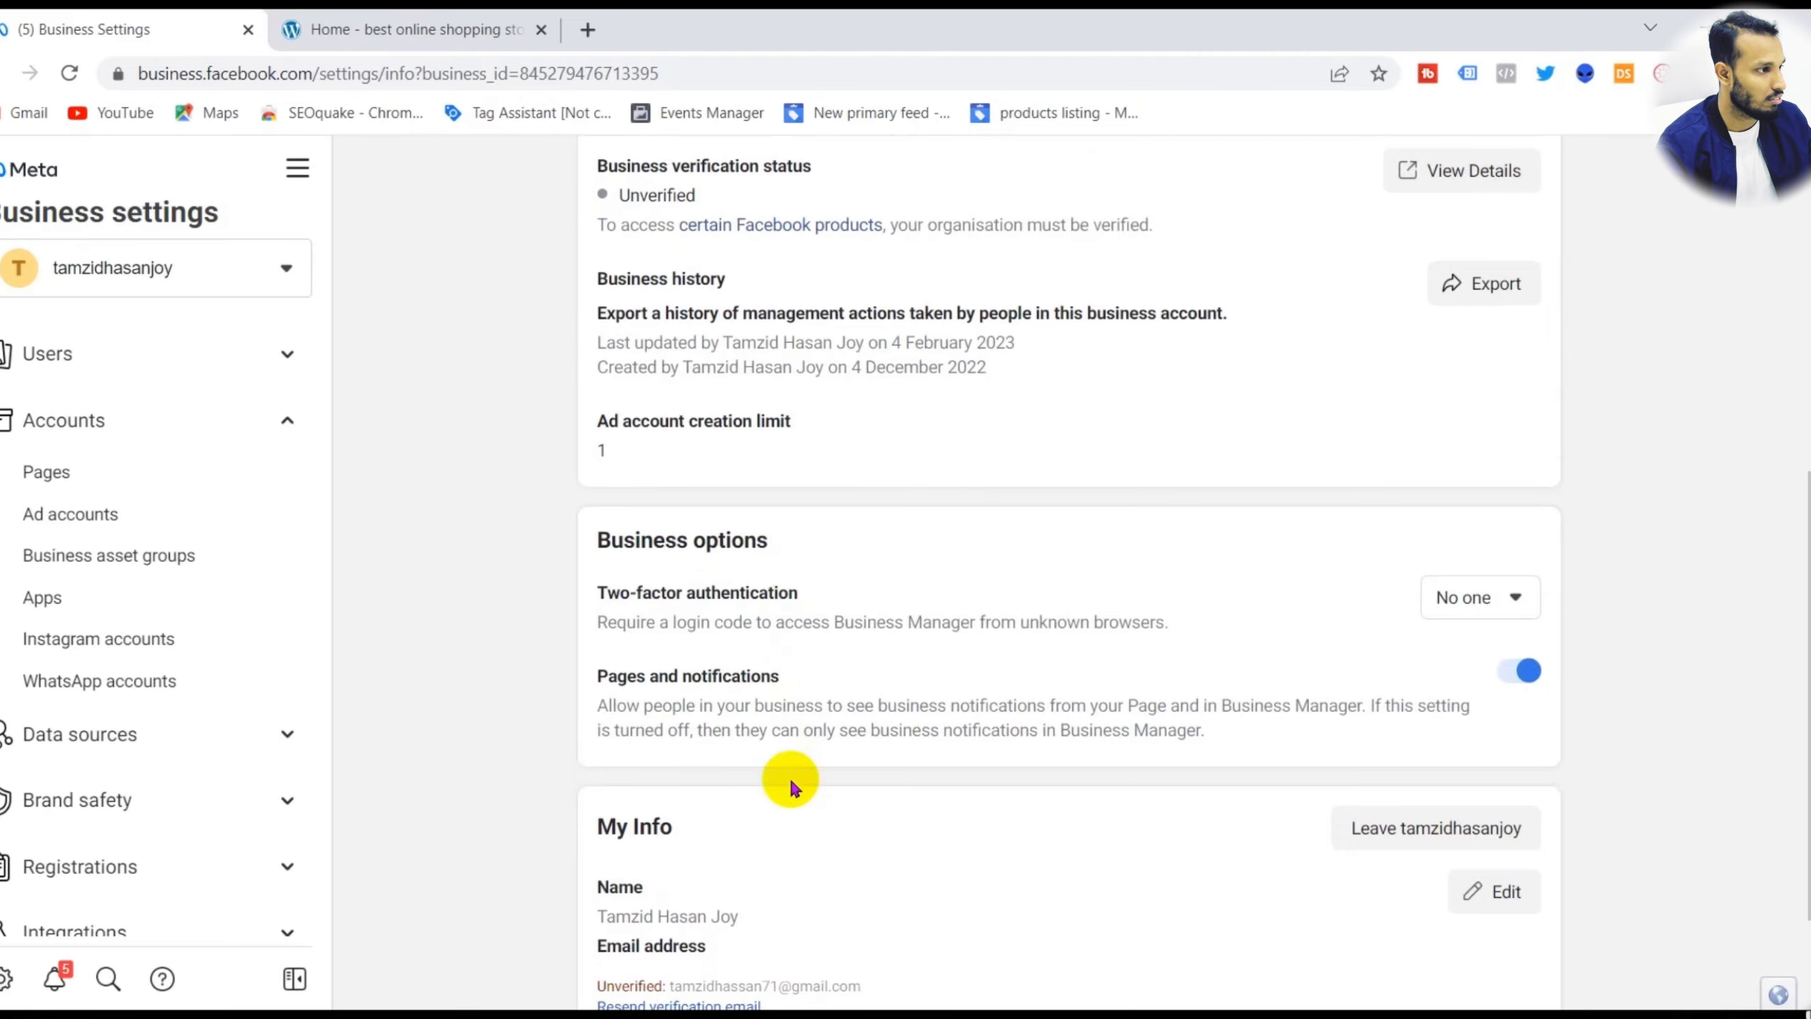
scroll(795, 864, up, 9)
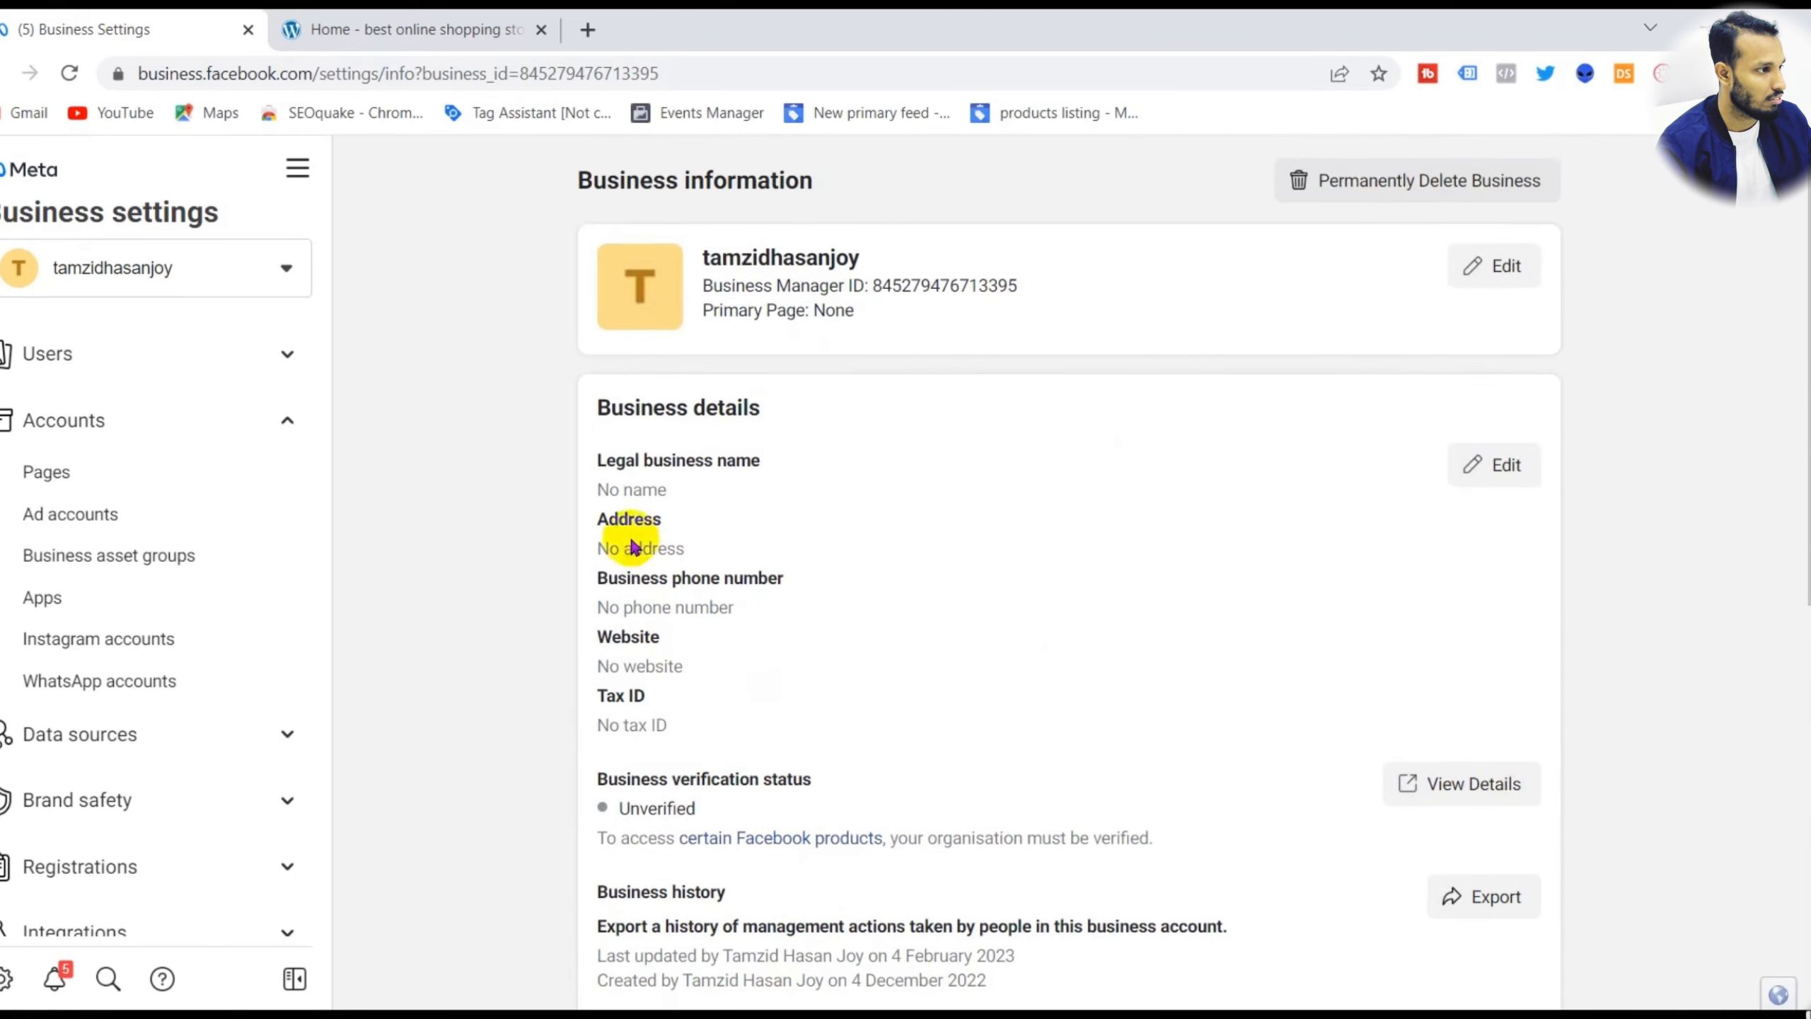
click(778, 484)
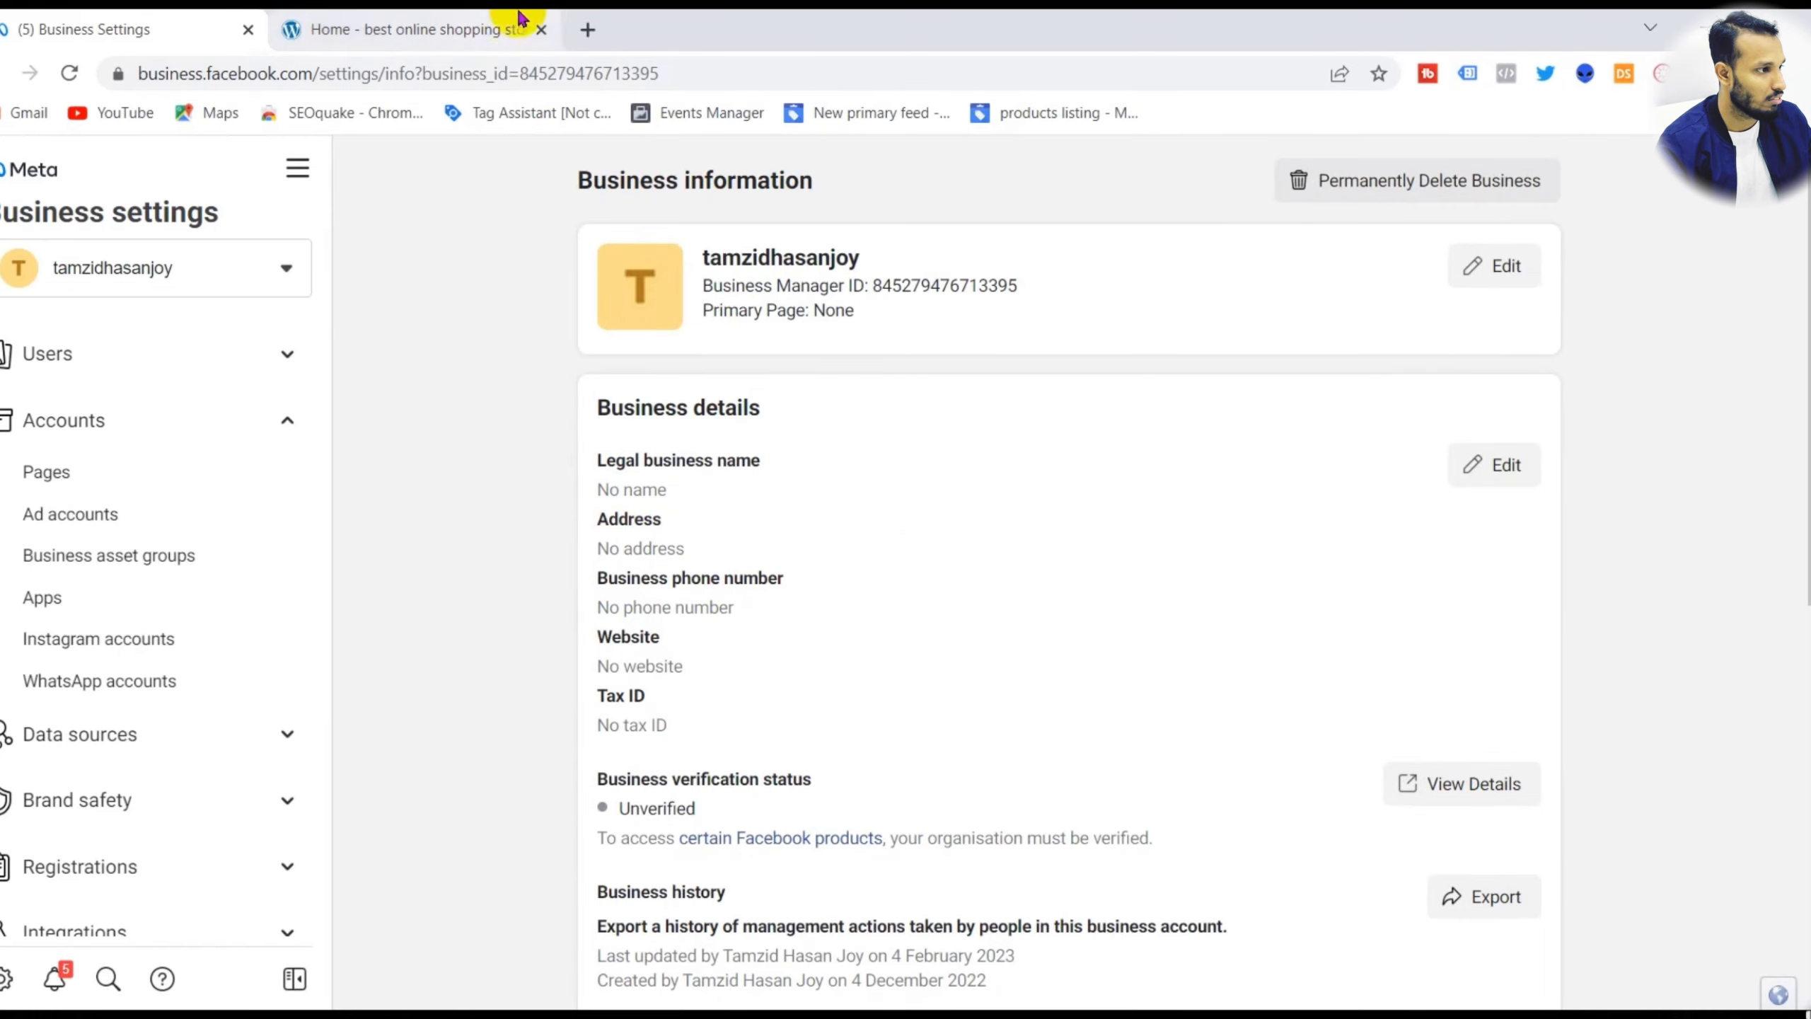
click(587, 29)
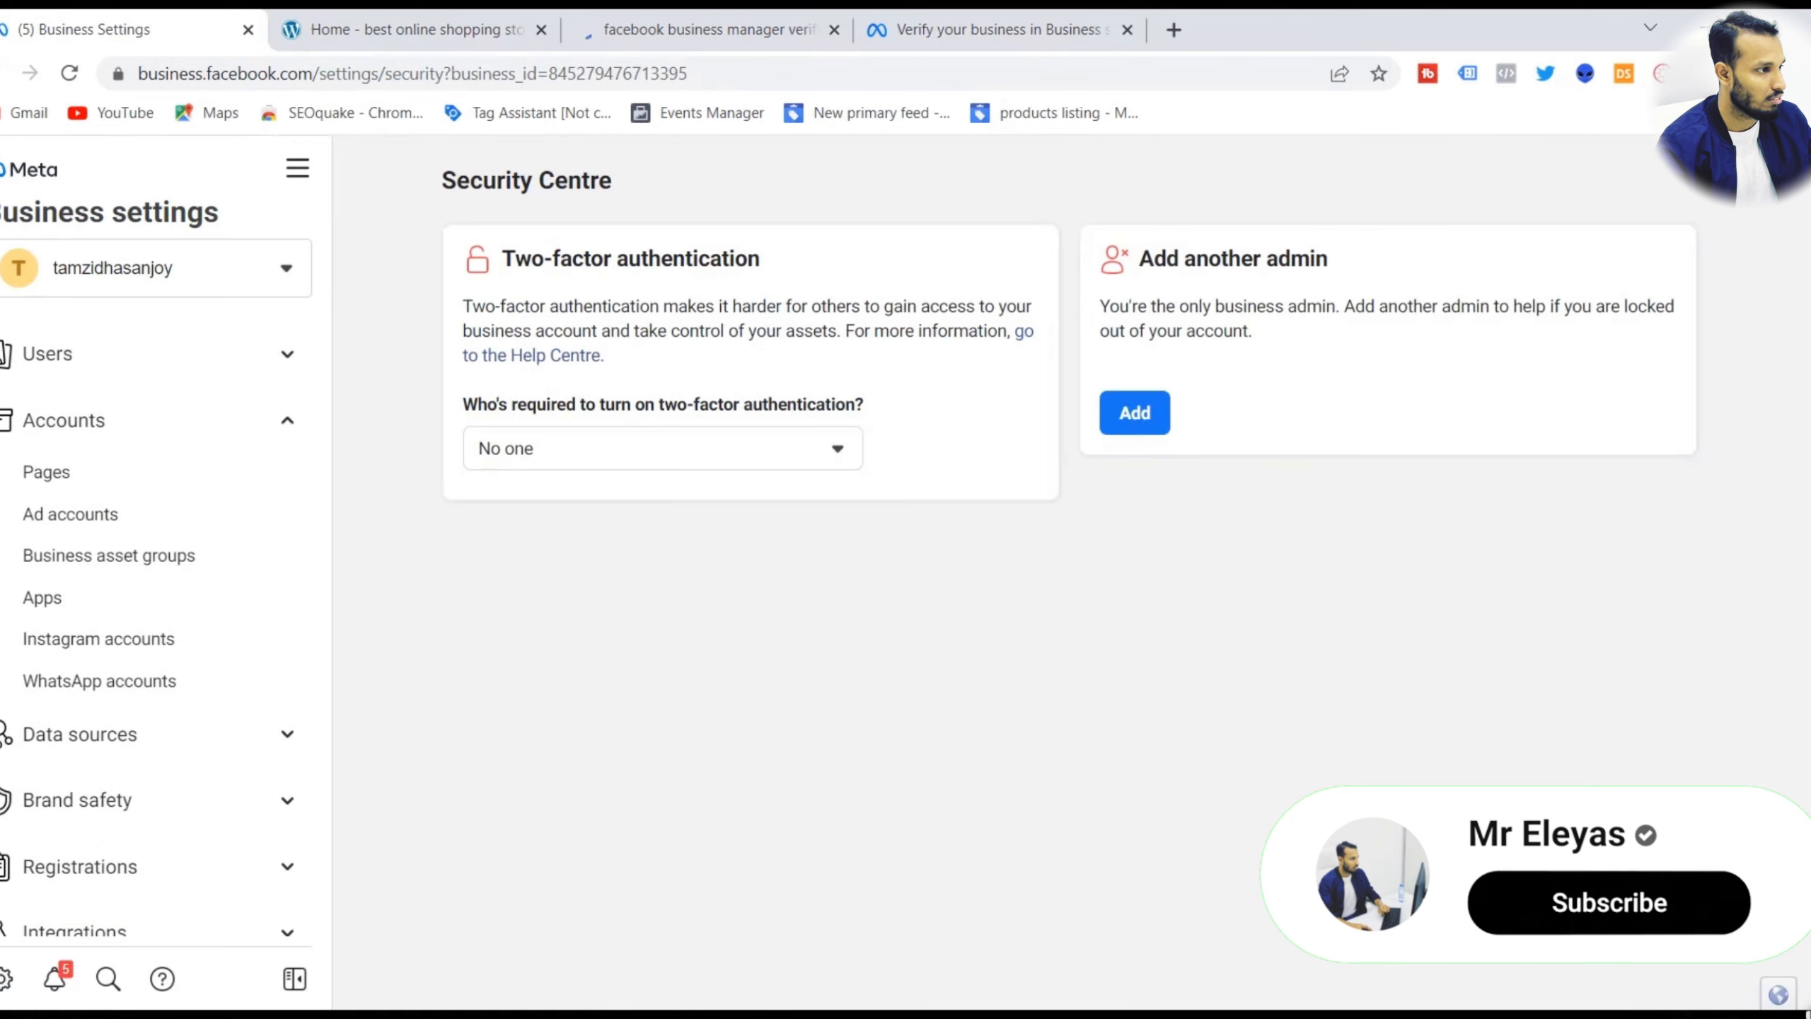